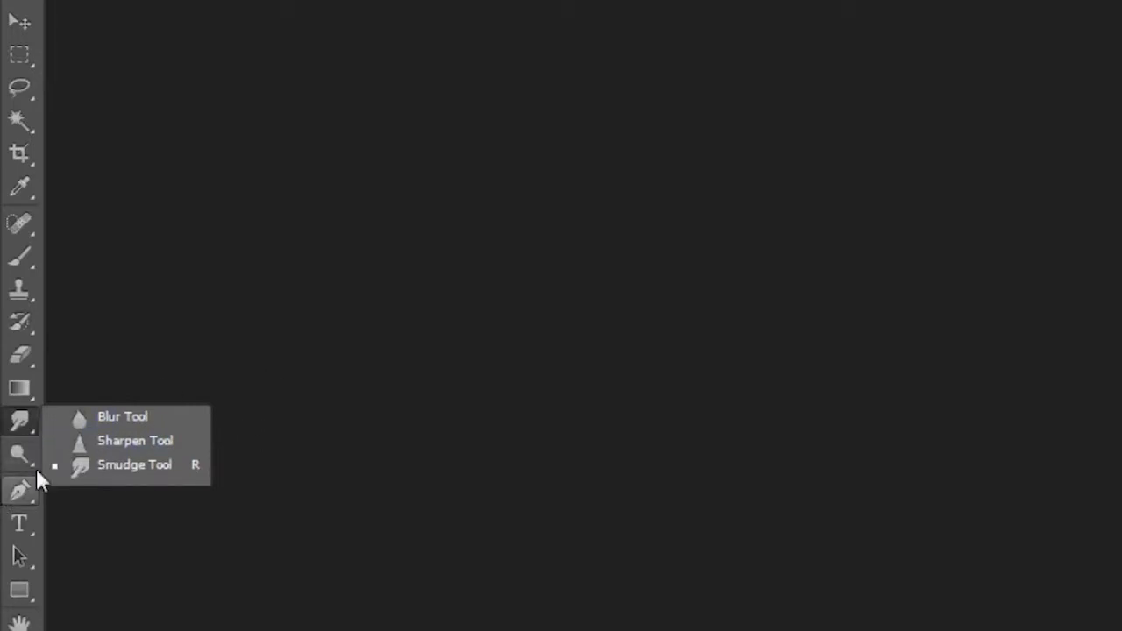
# Create a new blank document with the default settings.
pyautogui.click(299, 485)
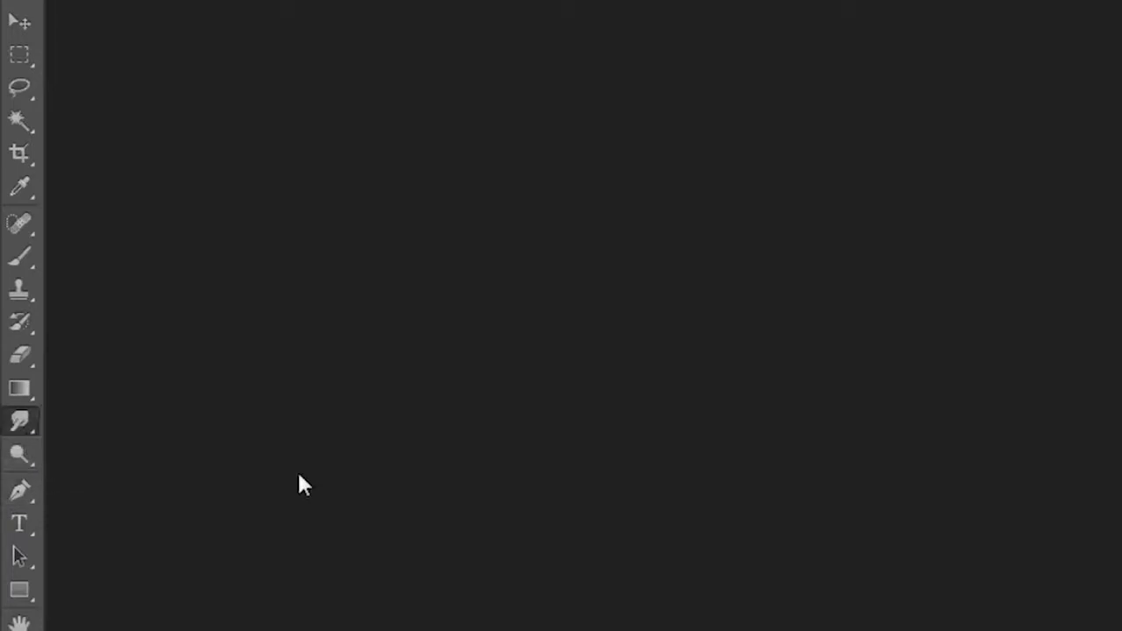
pyautogui.hotkey('ctrl', 'n')
pyautogui.press('Return')
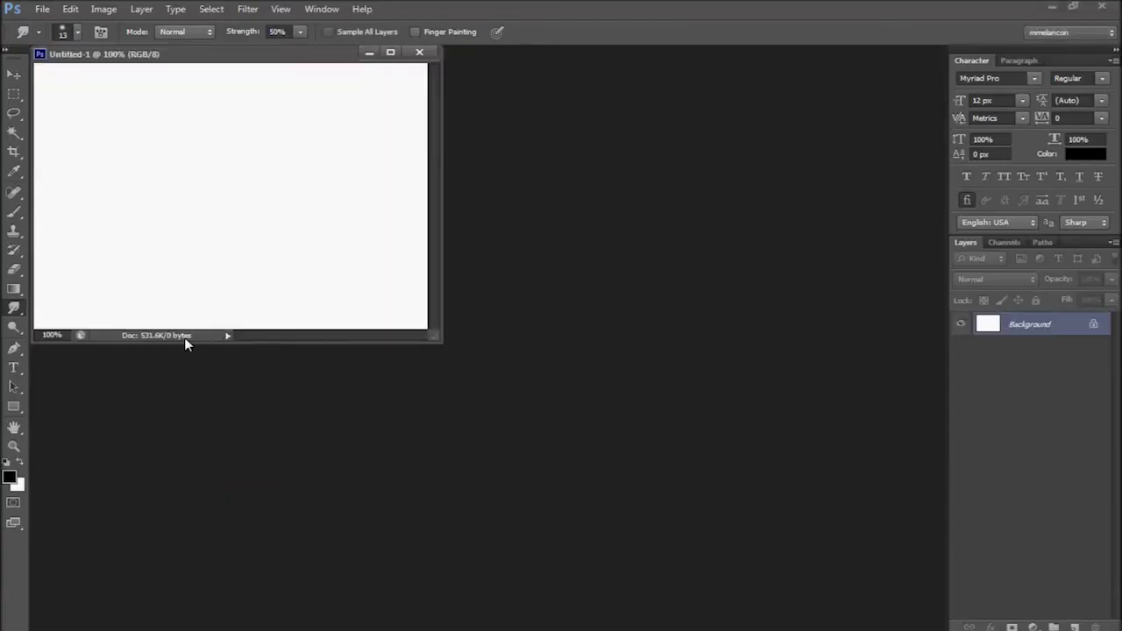
# Display the document in full-screen mode with menu bar, rotate the canvas view slightly clockwise with the Rotate View tool, and reset the rotation.
pyautogui.press('f')
pyautogui.press('r')
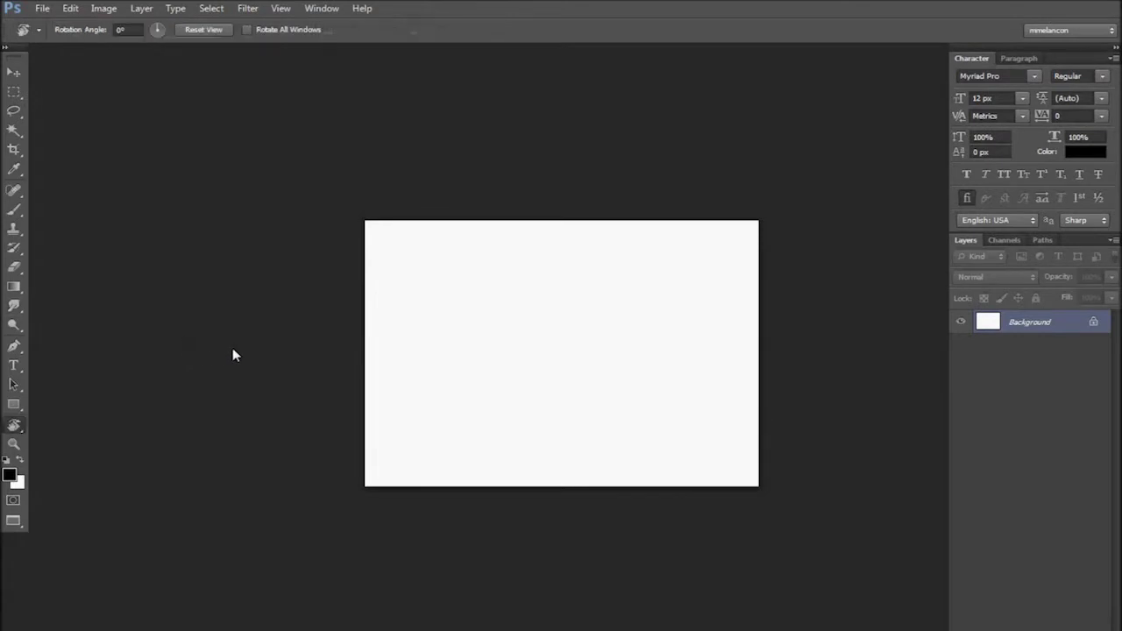
pyautogui.moveTo(311, 365); pyautogui.dragTo(342, 369)
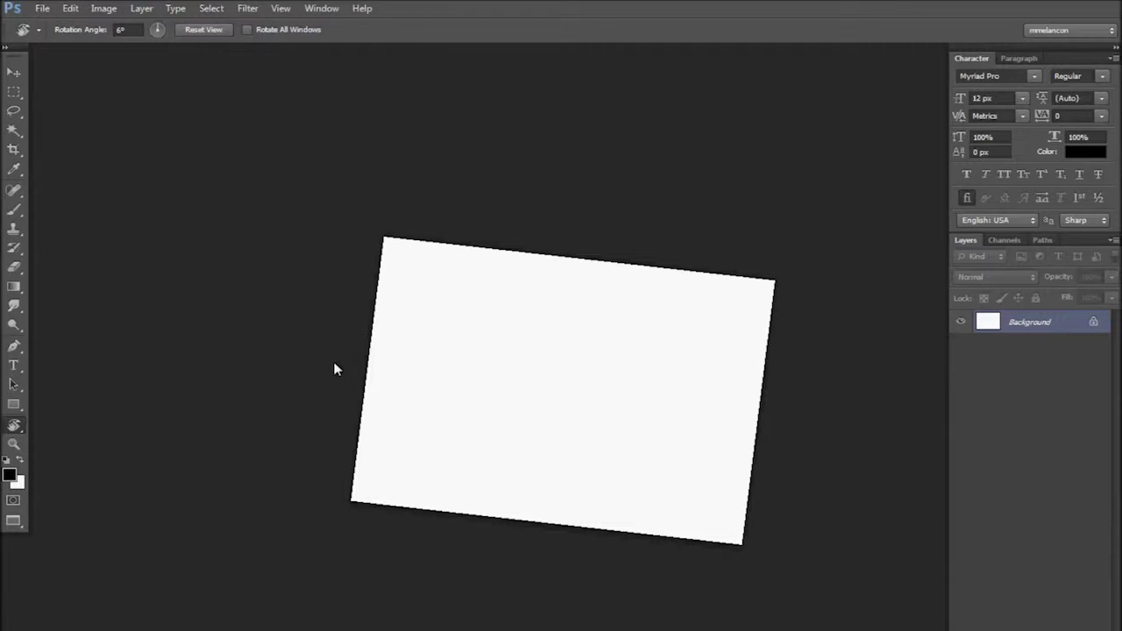
pyautogui.press('Escape')
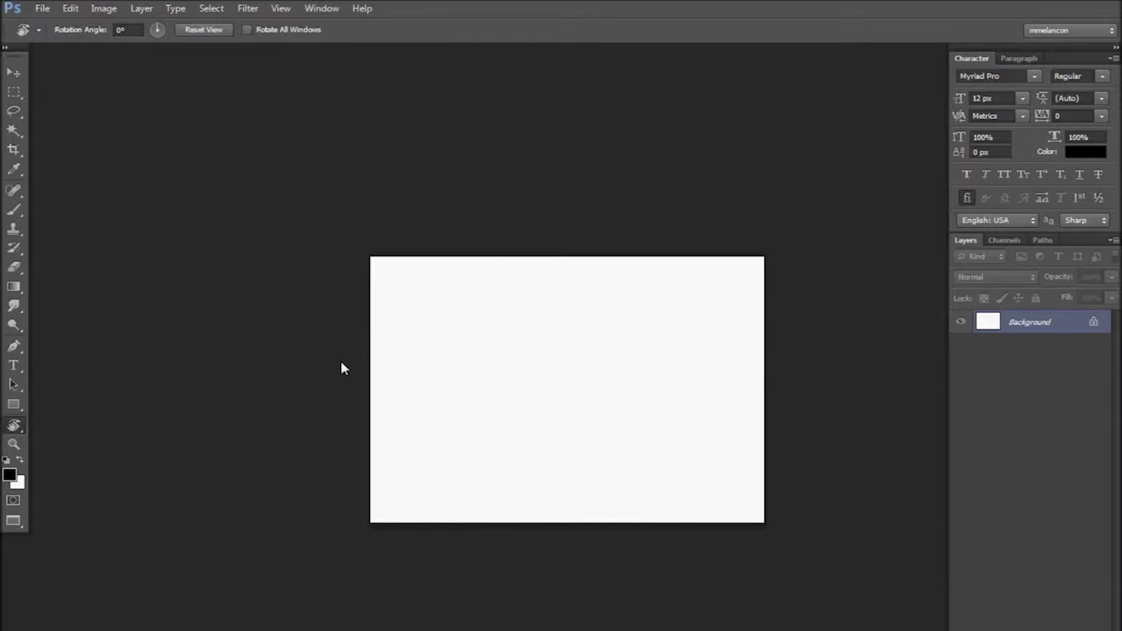
# Cycle the screen mode through full screen back to the standard window and zoom the document out to 66.67%.
pyautogui.press('f')
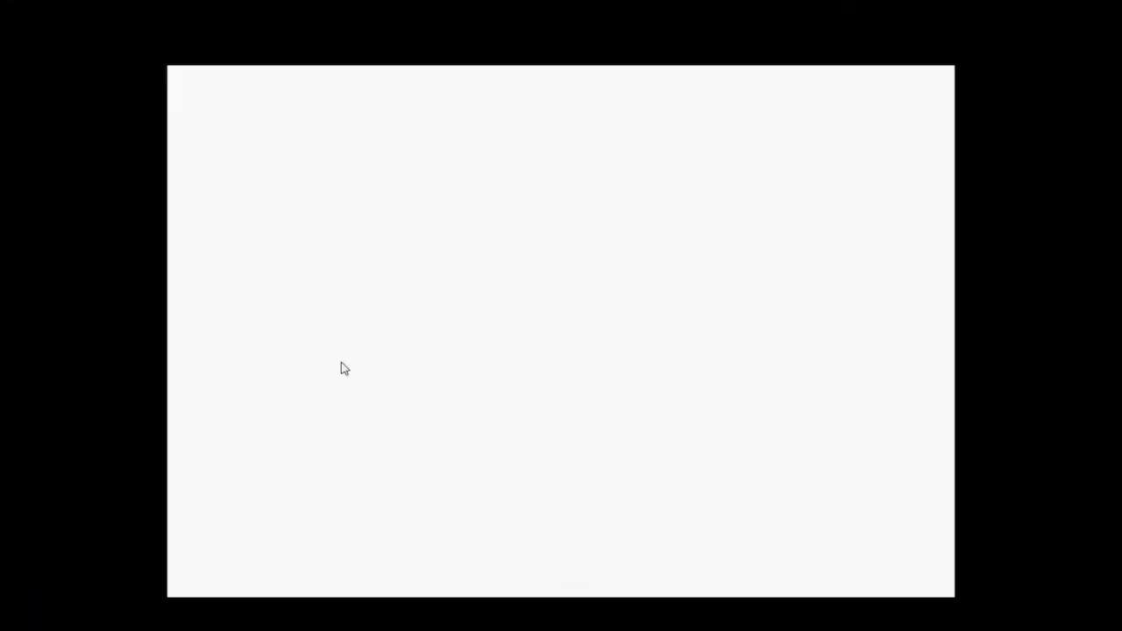
pyautogui.press('f')
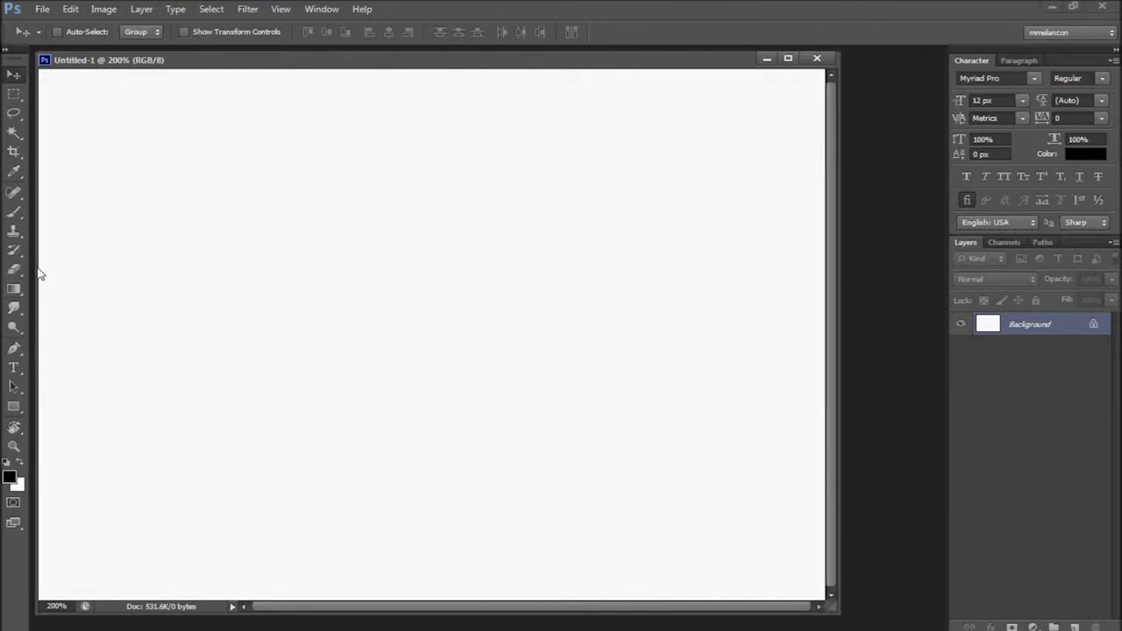
pyautogui.hotkey('ctrl', '-')
pyautogui.hotkey('ctrl', '-')
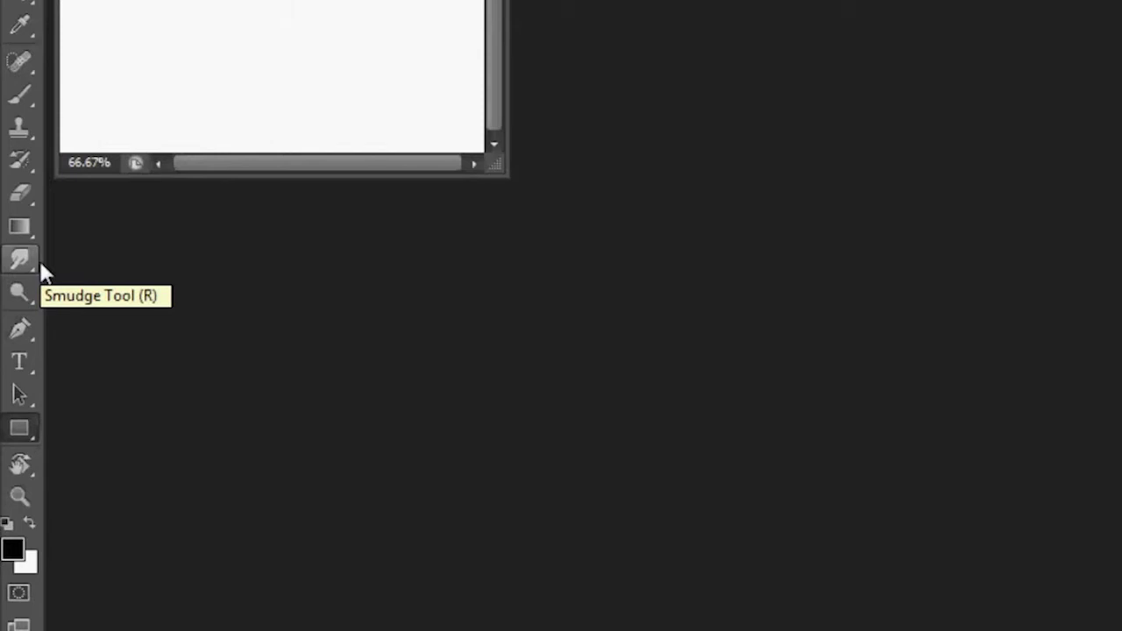
# Cycle through the grouped shape tools until the Rounded Rectangle tool is active.
pyautogui.hotkey('shift', 'u')
pyautogui.hotkey('shift', 'u')
pyautogui.hotkey('shift', 'u')
pyautogui.hotkey('shift', 'u')
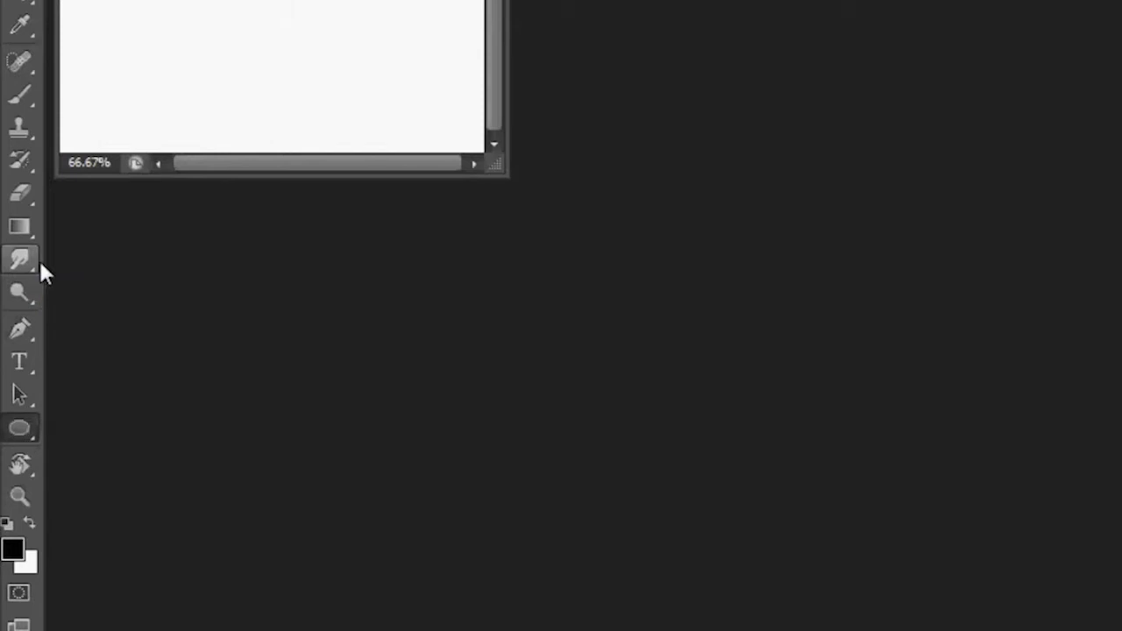
pyautogui.hotkey('shift', 'u')
pyautogui.hotkey('shift', 'u')
pyautogui.hotkey('shift', 'u')
pyautogui.hotkey('shift', 'u')
pyautogui.hotkey('shift', 'u')
pyautogui.hotkey('shift', 'u')
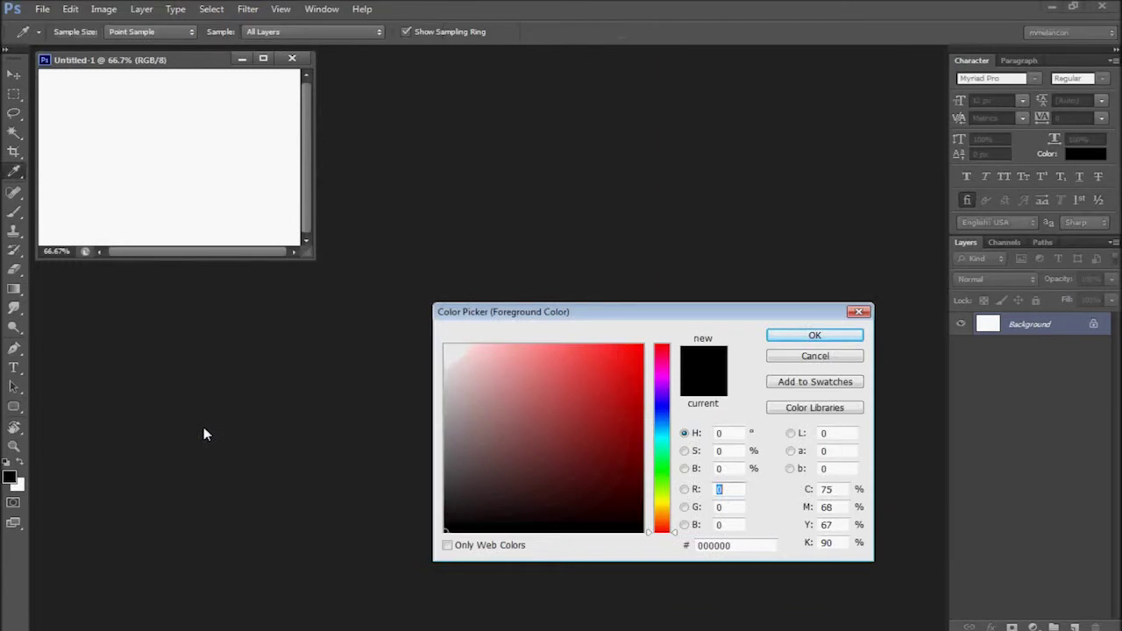
# Reposition the foreground Color Picker, close it without choosing a color, and return to the Rounded Rectangle tool.
pyautogui.moveTo(542, 317); pyautogui.dragTo(524, 297)
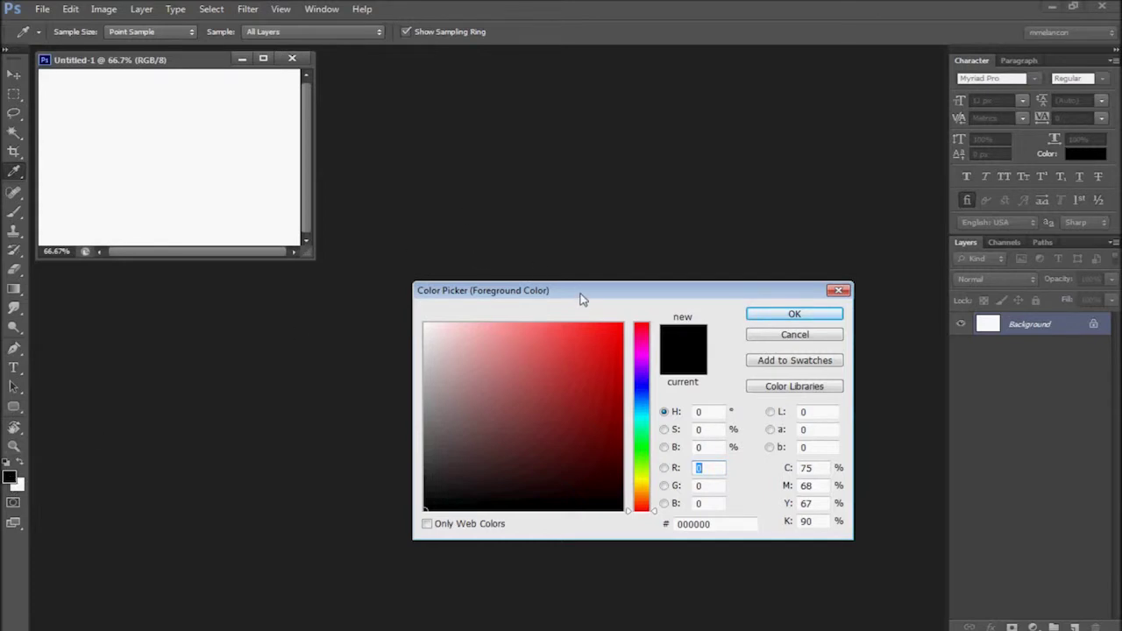
pyautogui.moveTo(579, 293); pyautogui.dragTo(582, 279)
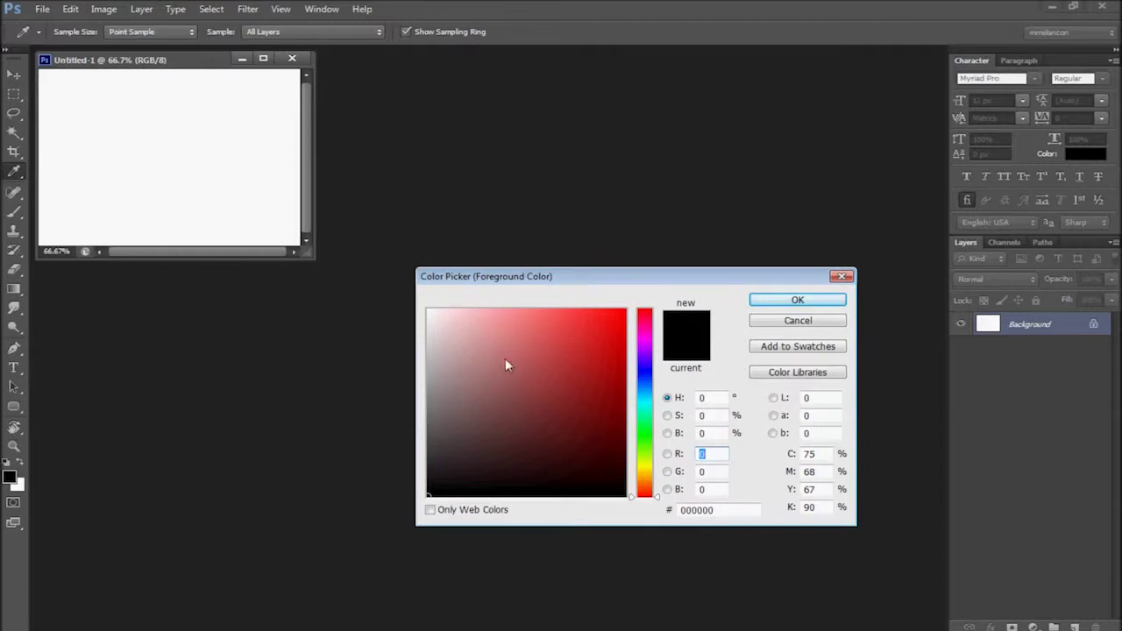
pyautogui.press('Escape')
pyautogui.press('u')
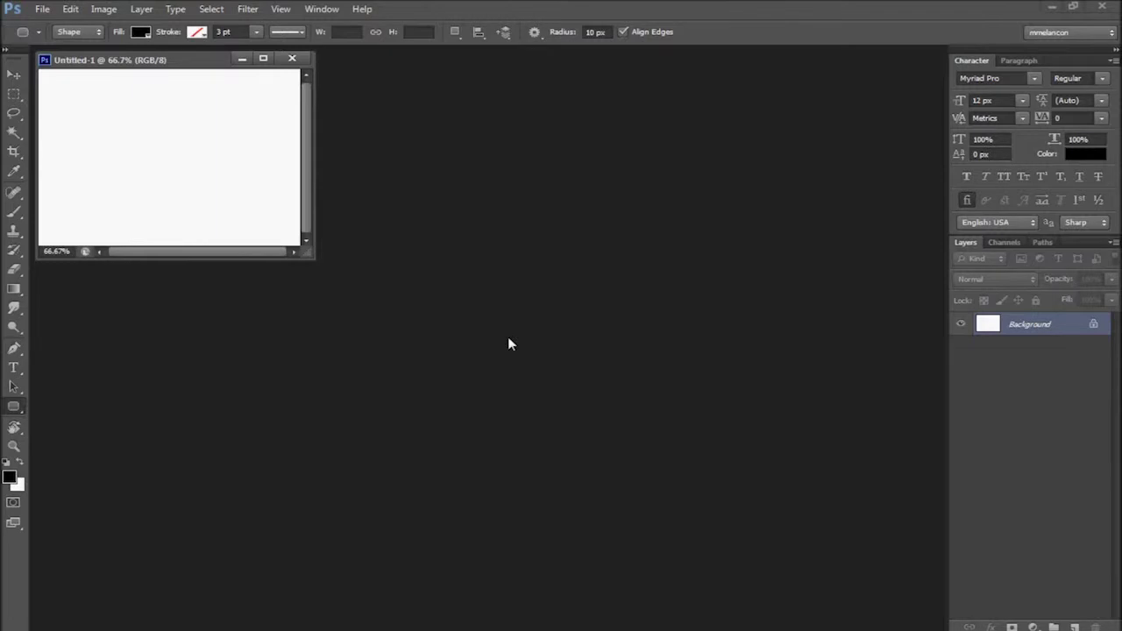
# Open the Keyboard Shortcuts settings and list the shortcuts for Tools.
pyautogui.click(102, 8)
pyautogui.moveTo(70, 8)
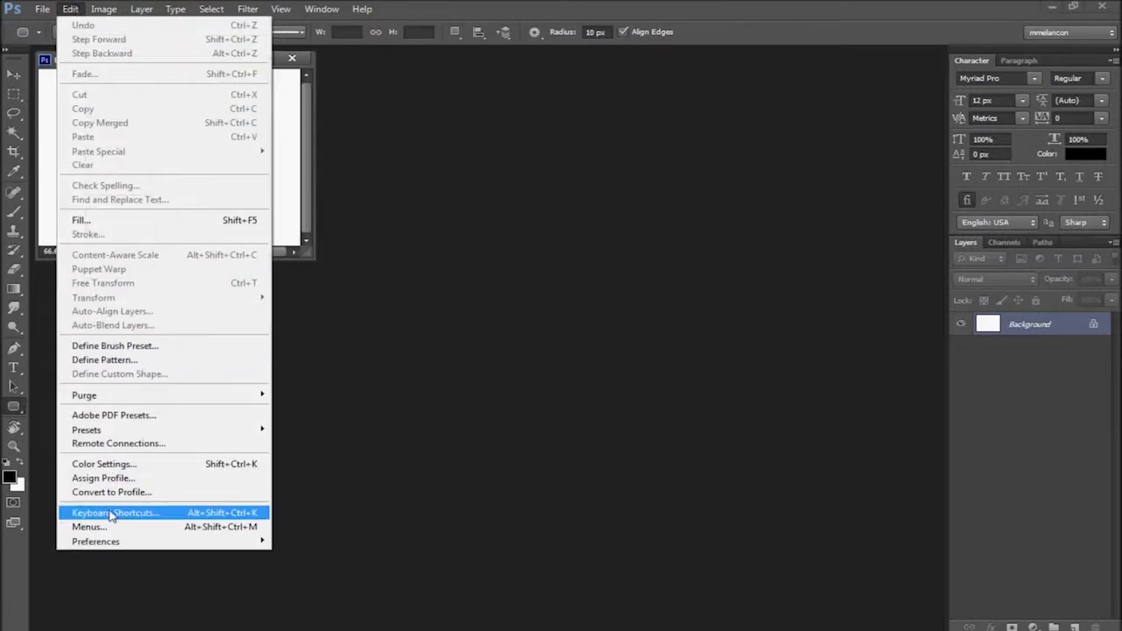
pyautogui.click(407, 506)
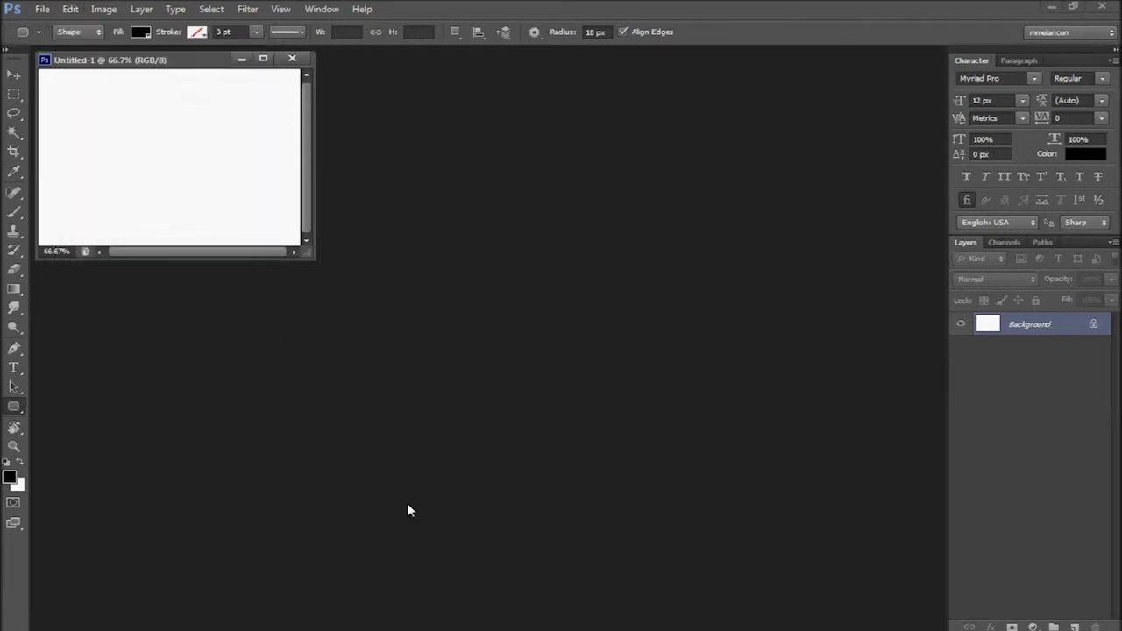
pyautogui.hotkey('alt', 'shift', 'ctrl', 'k')
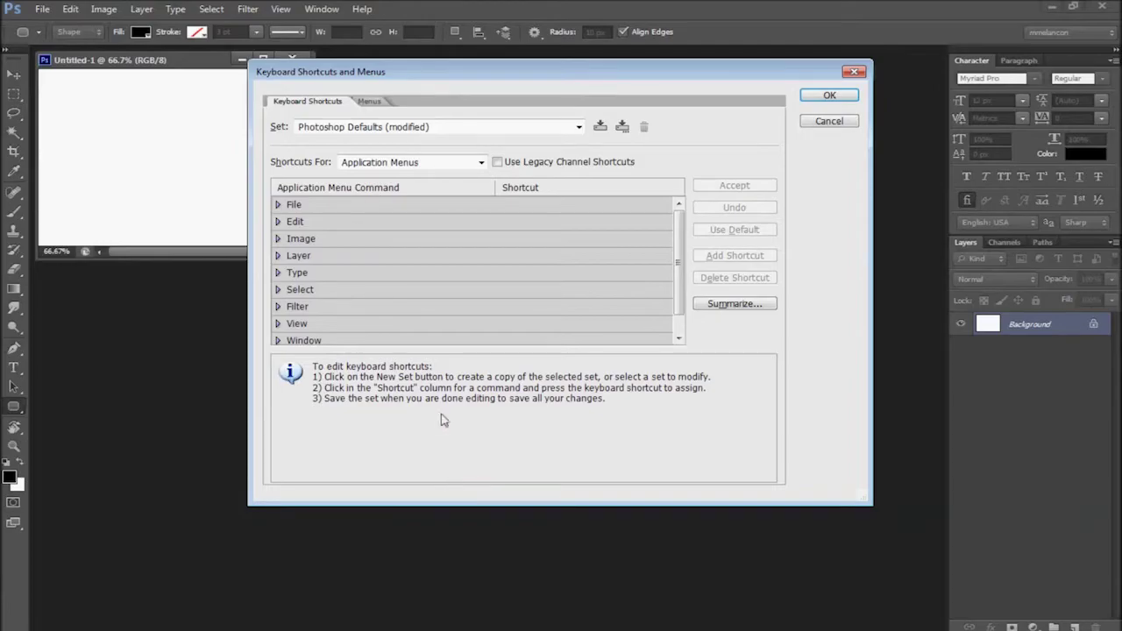
pyautogui.click(447, 163)
pyautogui.click(442, 199)
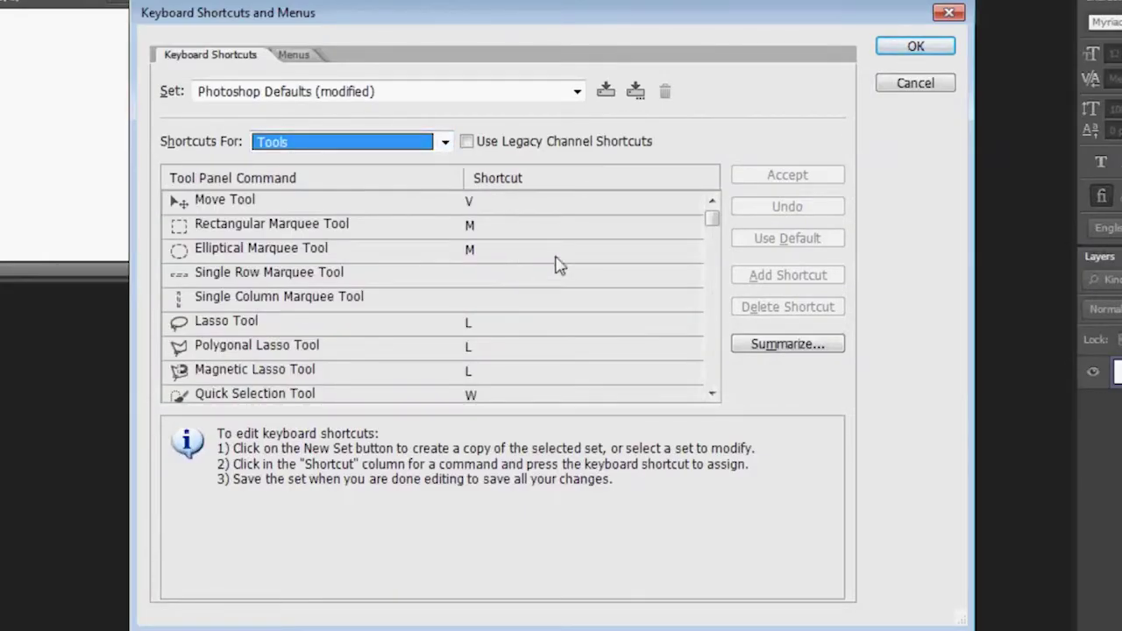
# Examine the shortcuts assigned to the Foreground Color Picker, Smudge and Rotate View tools, and close the shortcut settings.
pyautogui.moveTo(711, 223)
pyautogui.mouseDown()
pyautogui.moveTo(710, 378)
pyautogui.moveTo(710, 368)
pyautogui.mouseUp()
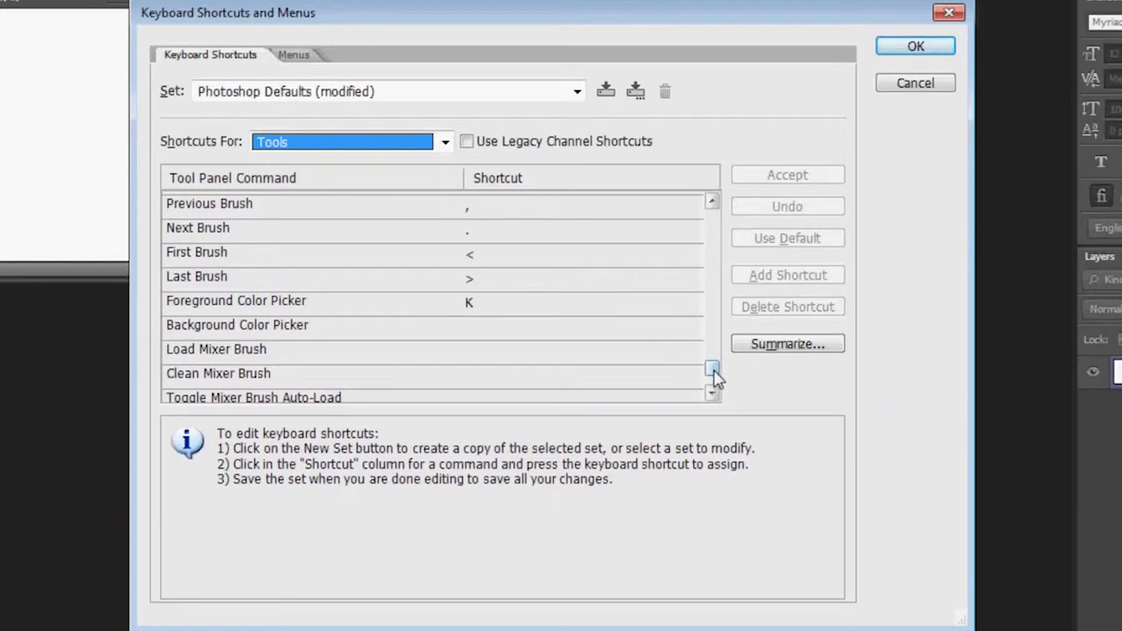
pyautogui.moveTo(715, 377)
pyautogui.mouseDown()
pyautogui.moveTo(706, 335)
pyautogui.moveTo(701, 353)
pyautogui.moveTo(701, 294)
pyautogui.mouseUp()
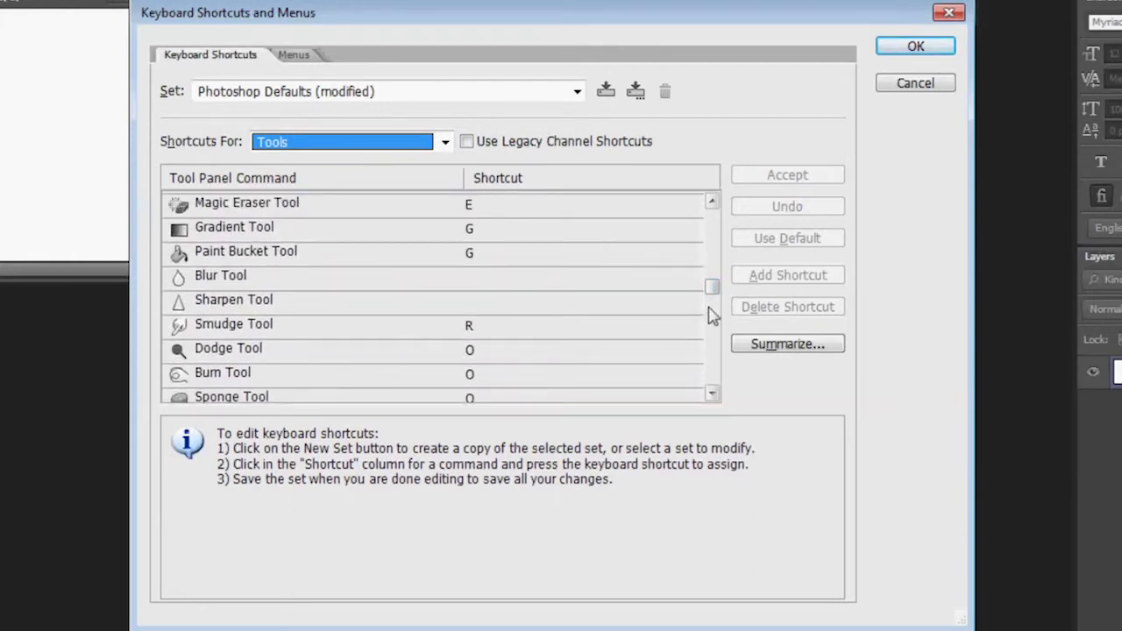
pyautogui.moveTo(713, 287); pyautogui.dragTo(713, 331)
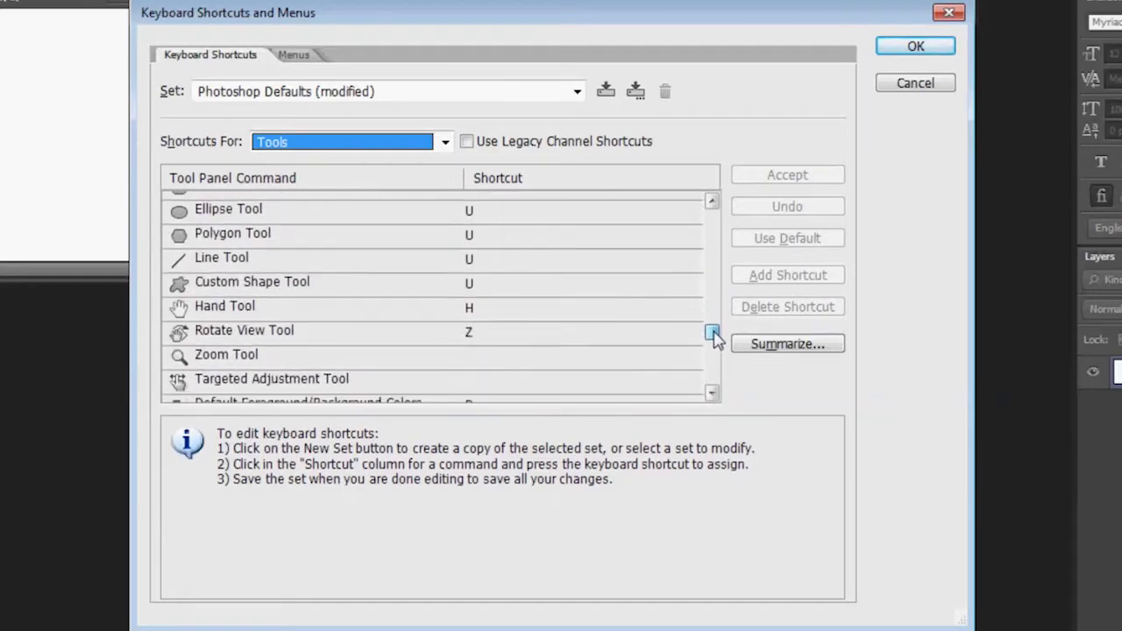
pyautogui.click(934, 48)
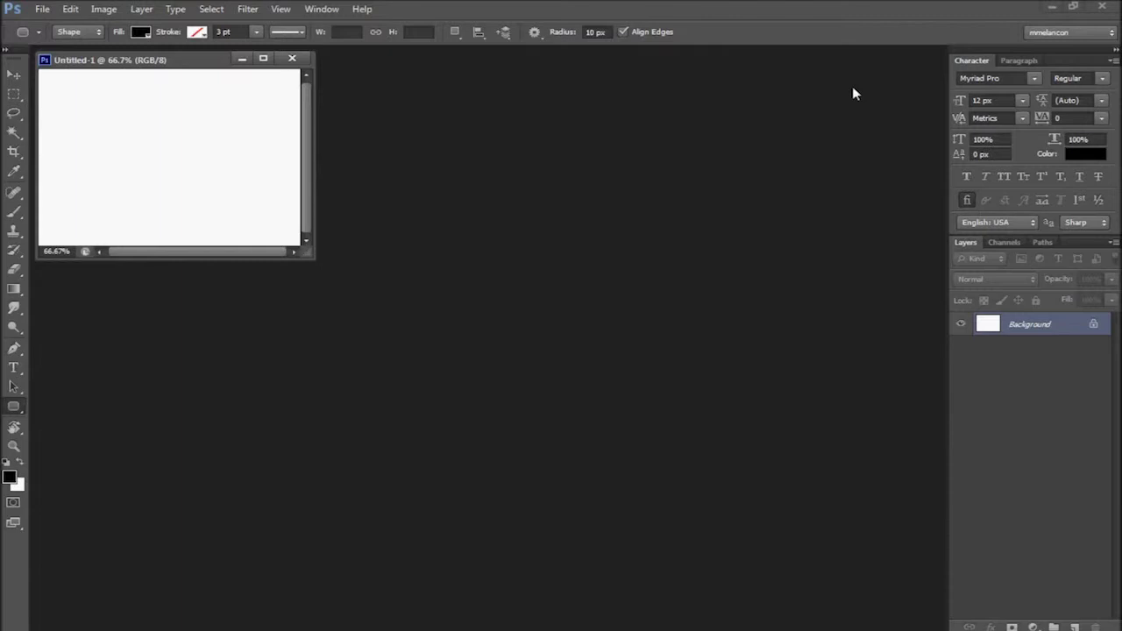
# Zoom the document in to 200% and show it in full-screen mode with menu bar.
pyautogui.hotkey('ctrl', '+')
pyautogui.hotkey('ctrl', '+')
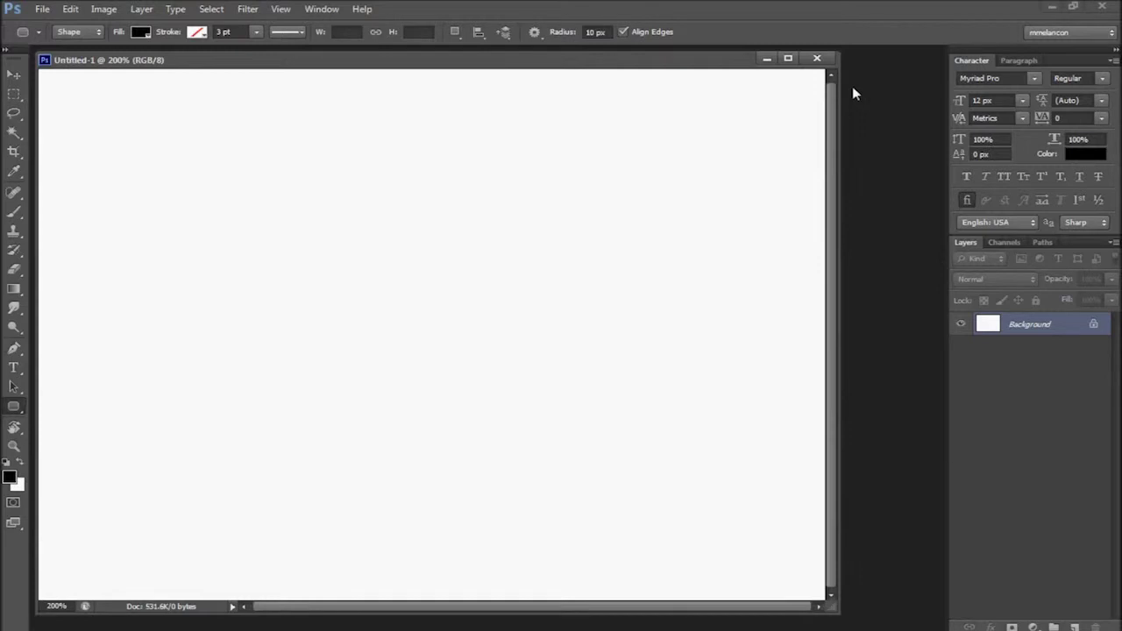
pyautogui.press('f')
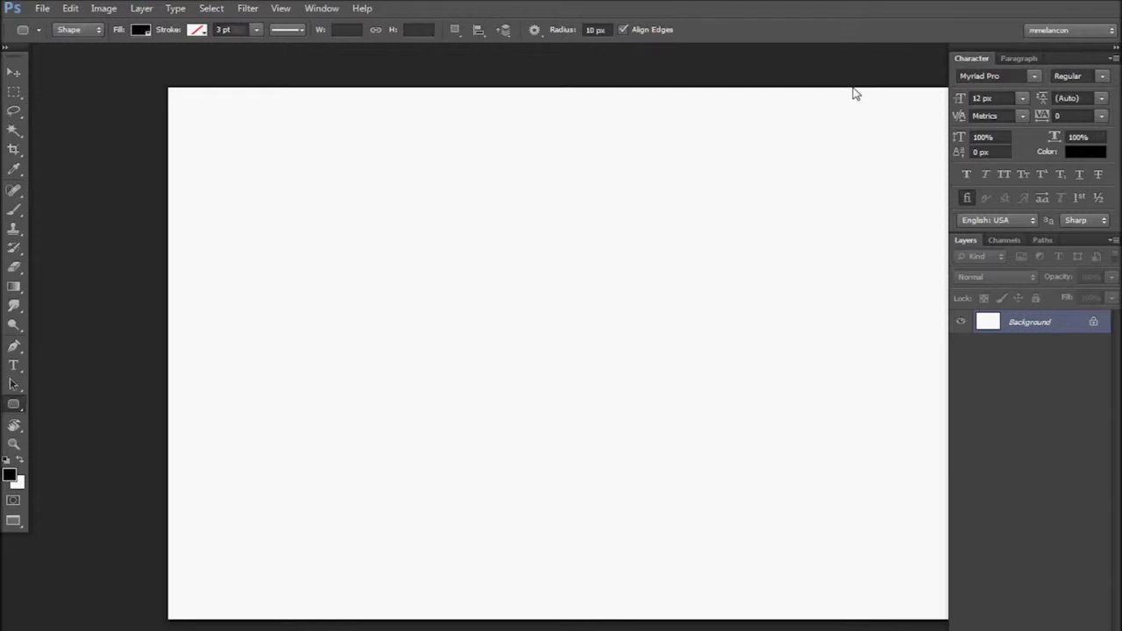
# Zoom the canvas out and in repeatedly to view it at different sizes in full-screen mode with menu bar.
pyautogui.hotkey('ctrl', '-')
pyautogui.hotkey('ctrl', '-')
pyautogui.hotkey('ctrl', '-')
pyautogui.hotkey('ctrl', '-')
pyautogui.hotkey('ctrl', '+')
pyautogui.hotkey('ctrl', '+')
pyautogui.hotkey('ctrl', '-')
pyautogui.hotkey('ctrl', '+')
pyautogui.hotkey('ctrl', '-')
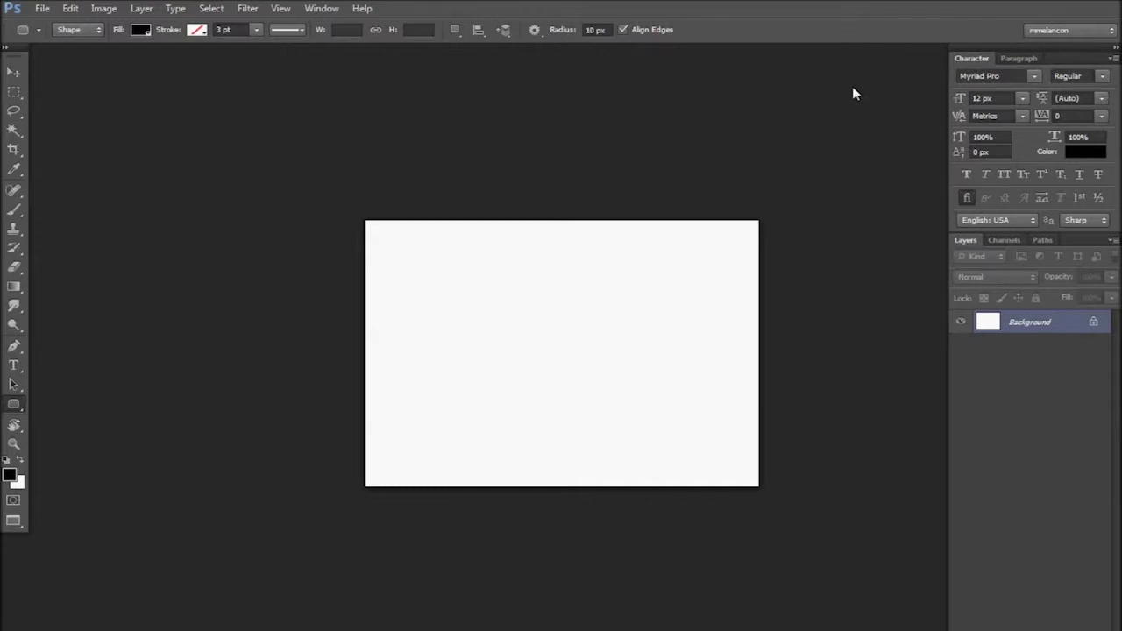
pyautogui.hotkey('ctrl', '-')
pyautogui.hotkey('ctrl', '-')
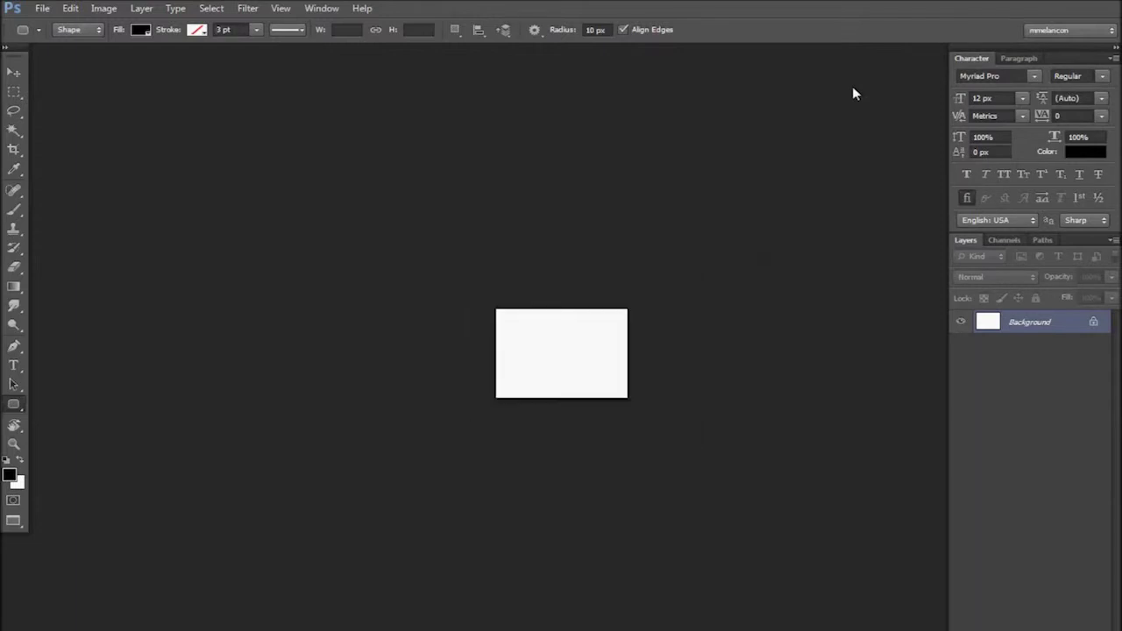
pyautogui.hotkey('ctrl', '+')
pyautogui.hotkey('ctrl', '+')
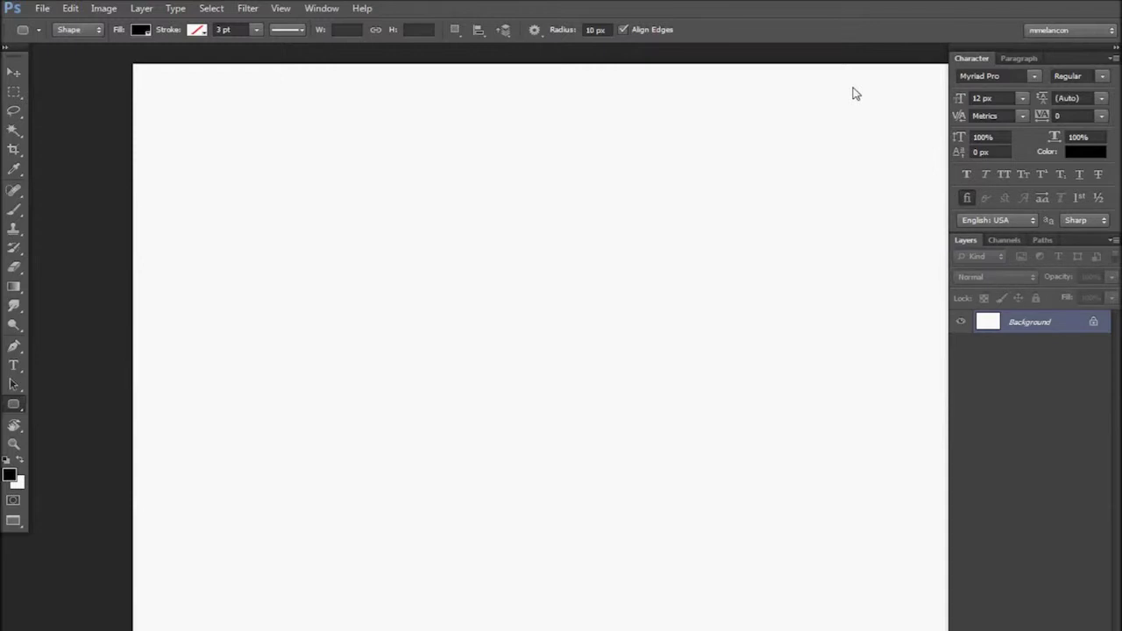
# Show the canvas in full screen without the interface, return to the standard window, and view the document at 100%.
pyautogui.press('f')
pyautogui.press('f')
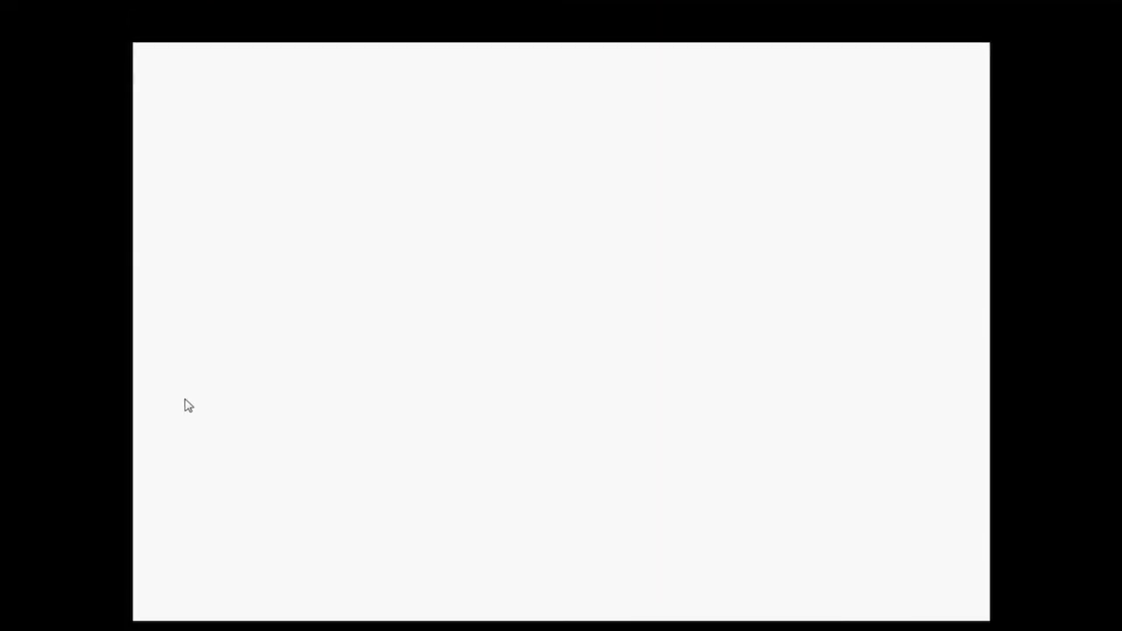
pyautogui.press('f')
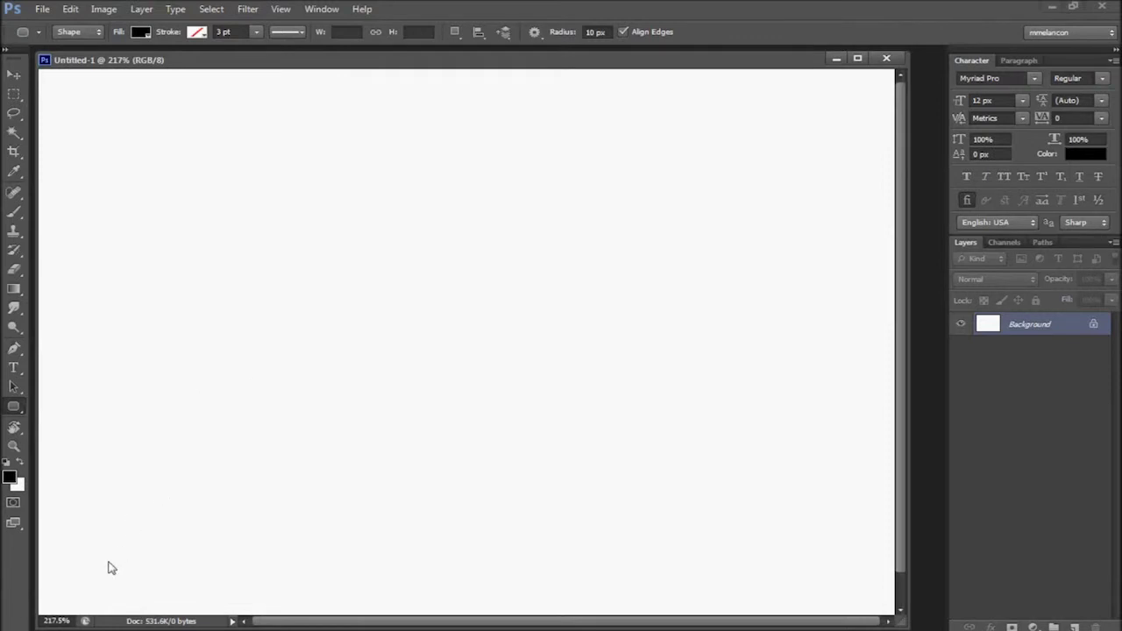
pyautogui.hotkey('ctrl', '1')
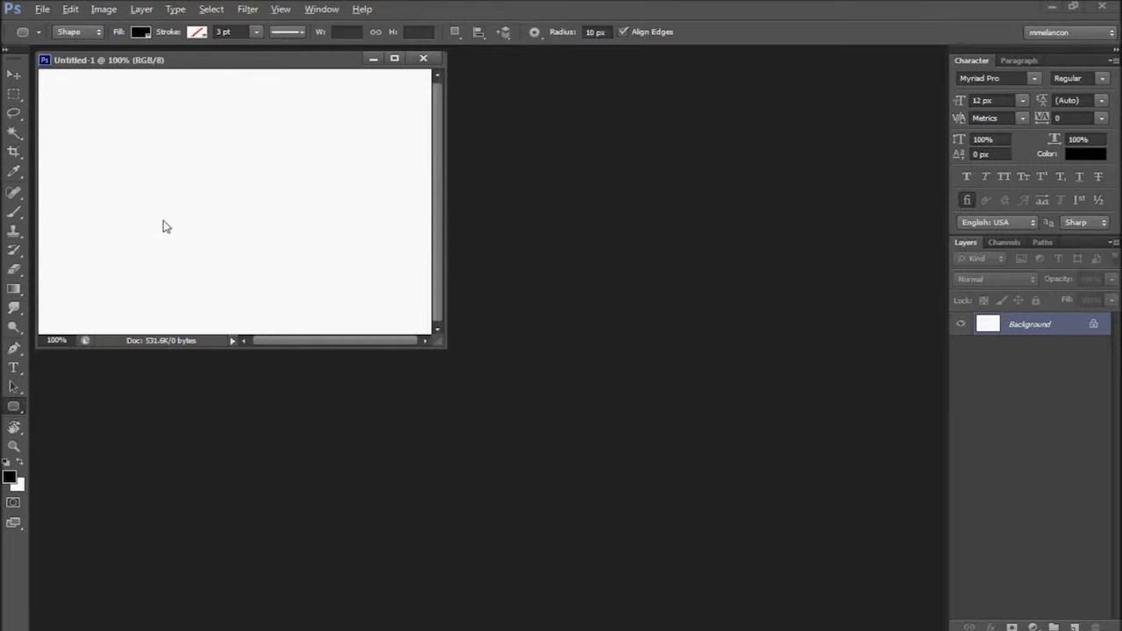
# Zoom the canvas out and in, ending at 78.84%, and switch to full-screen mode with menu bar.
pyautogui.scroll(-3, 165, 227)
pyautogui.scroll(5, 163, 227)
pyautogui.scroll(-3, 163, 228)
pyautogui.scroll(2, 162, 229)
pyautogui.press('alt')
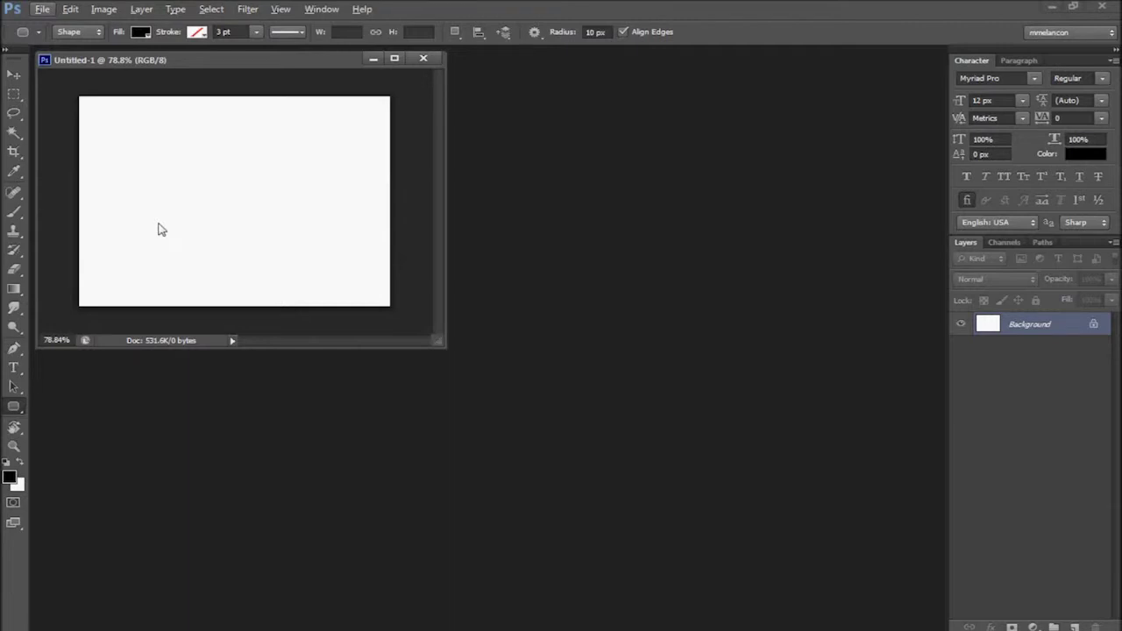
pyautogui.press('f')
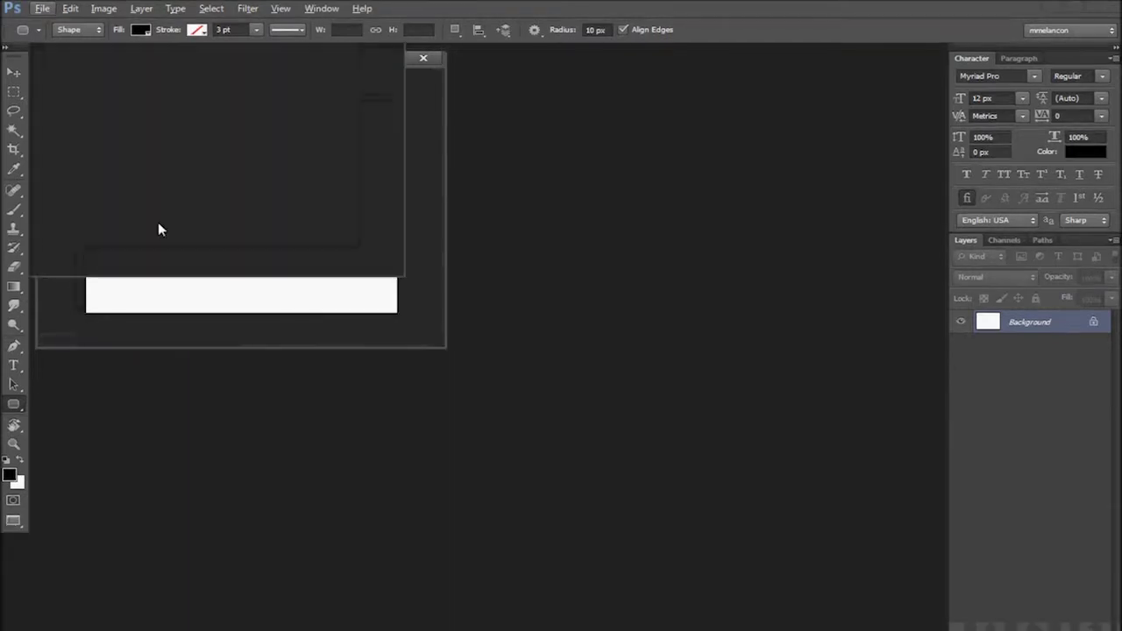
pyautogui.hotkey('alt', 'f')
pyautogui.click(402, 252)
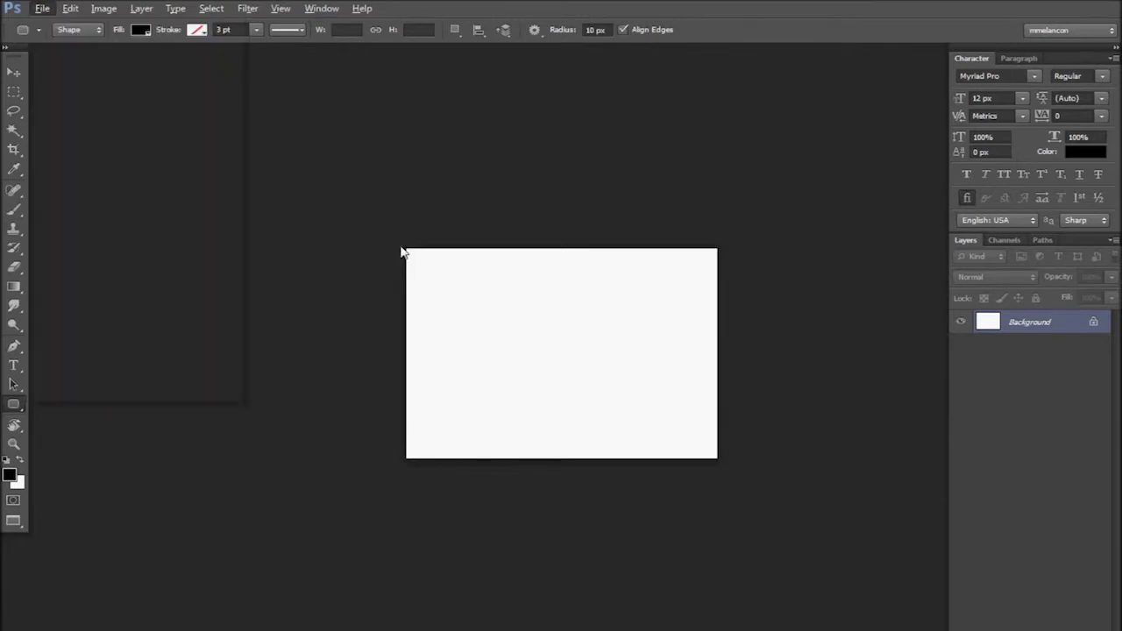
pyautogui.click(496, 308)
pyautogui.press('Escape')
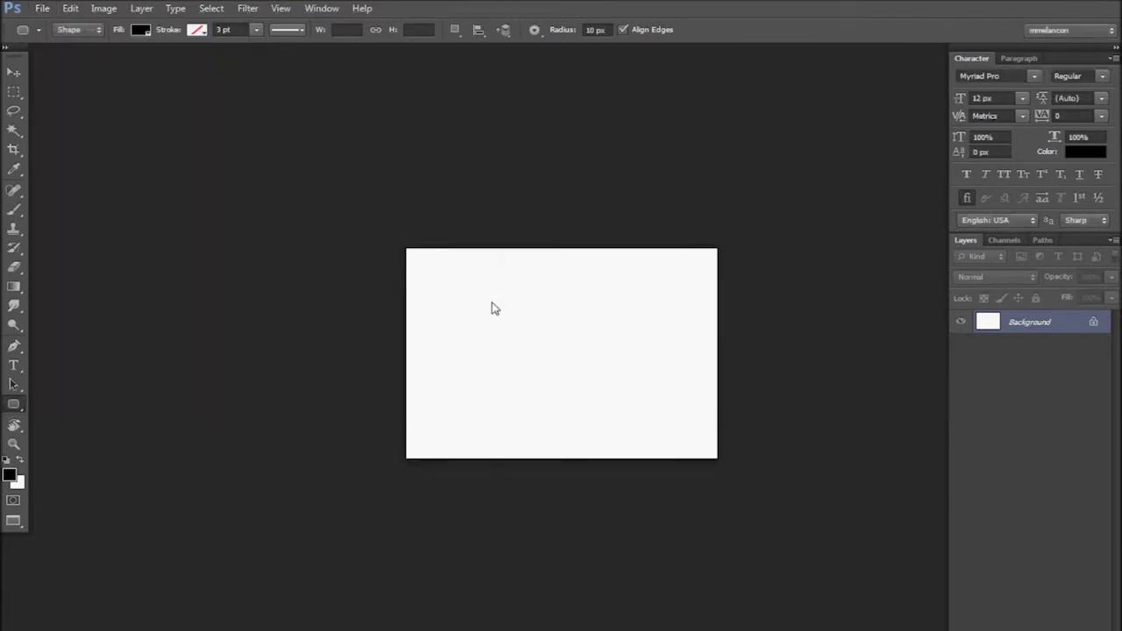
# Activate the Move tool and cycle the screen modes back to full screen with menu bar.
pyautogui.press('v')
pyautogui.press('Tab')
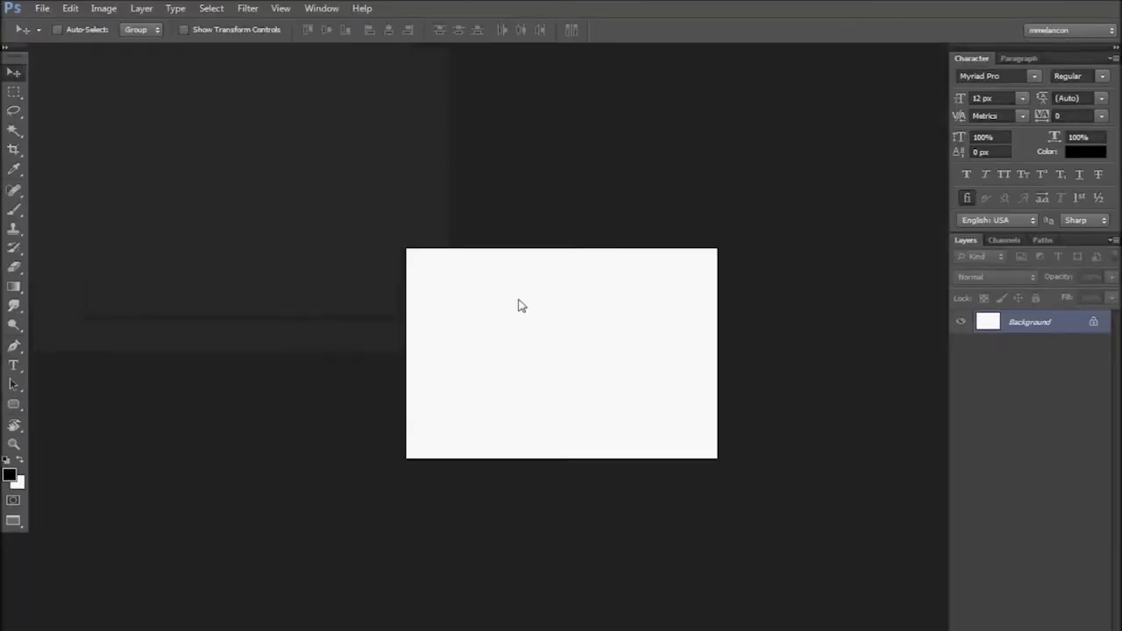
pyautogui.press('f')
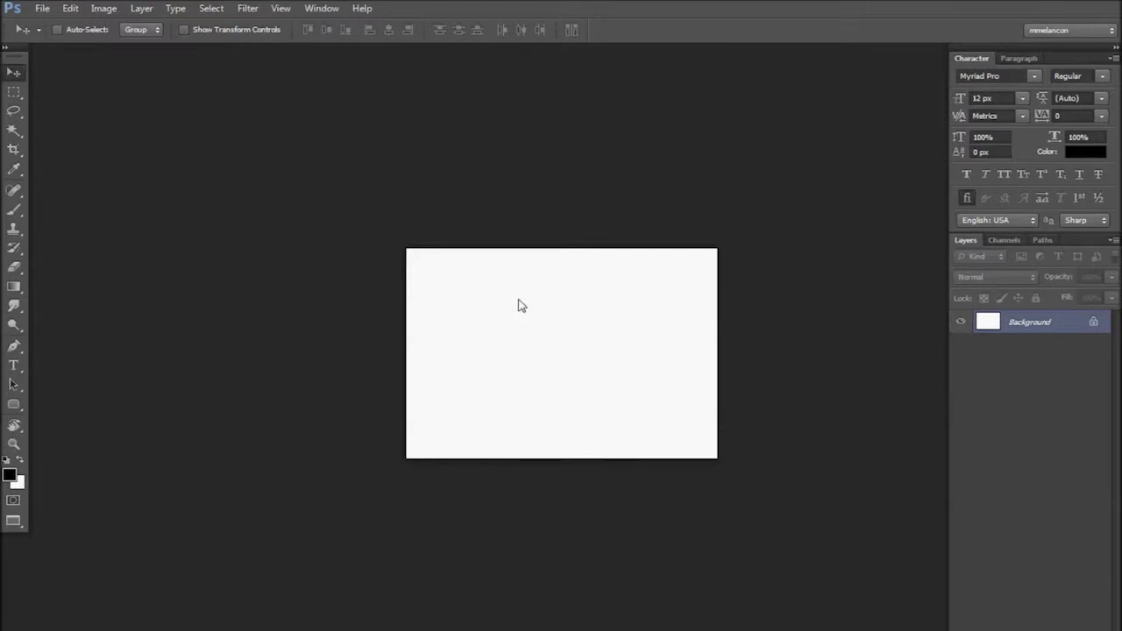
# Return to the standard screen mode, fit the document on screen, and set the zoom to 100%.
pyautogui.press('f')
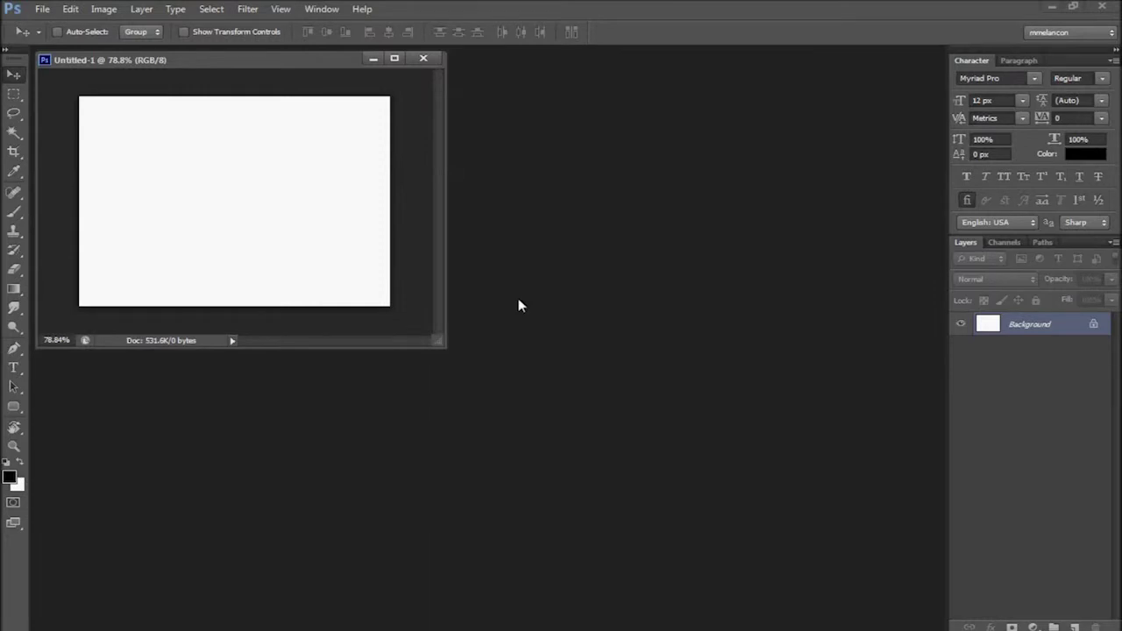
pyautogui.hotkey('ctrl', '0')
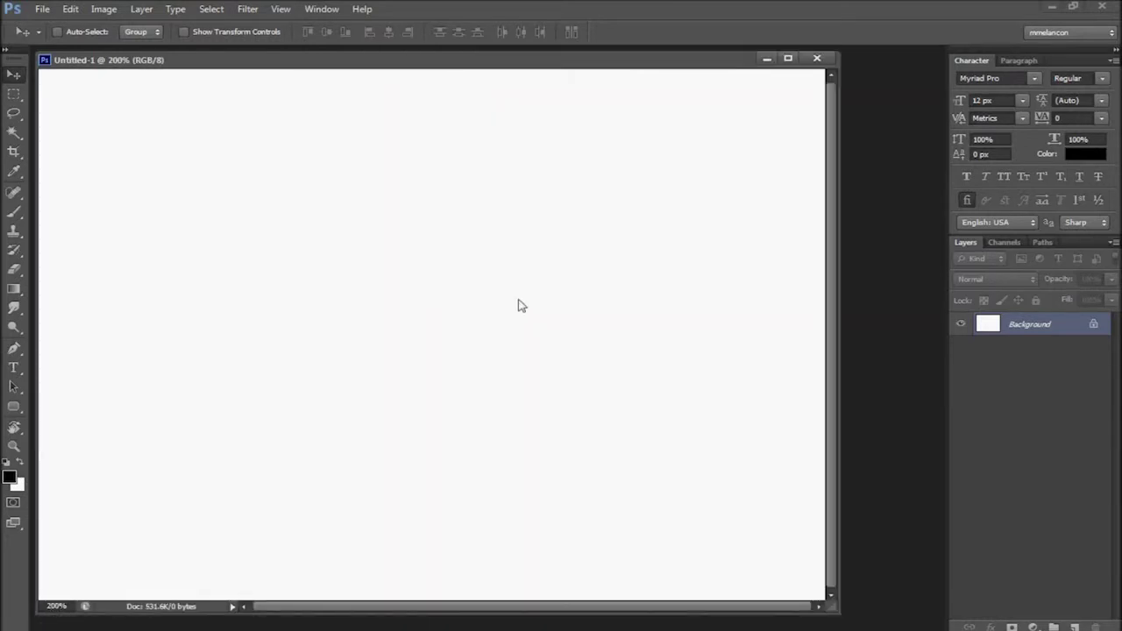
pyautogui.hotkey('ctrl', '1')
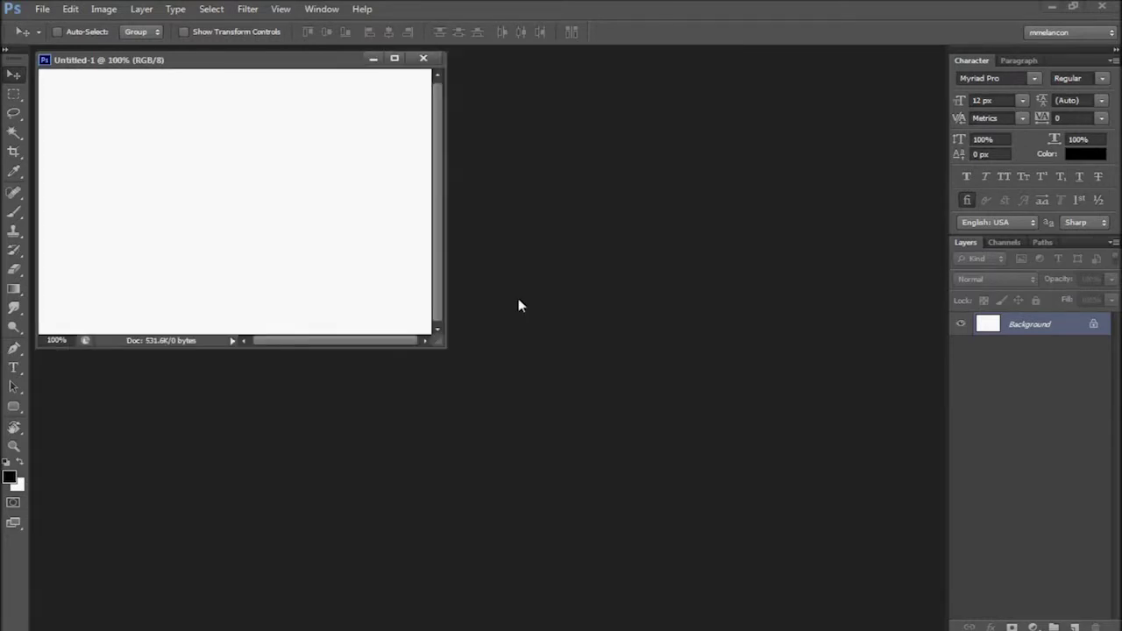
# Switch to full screen with menu bar, adjust the canvas view, and cycle the screen modes back to the standard window.
pyautogui.press('f')
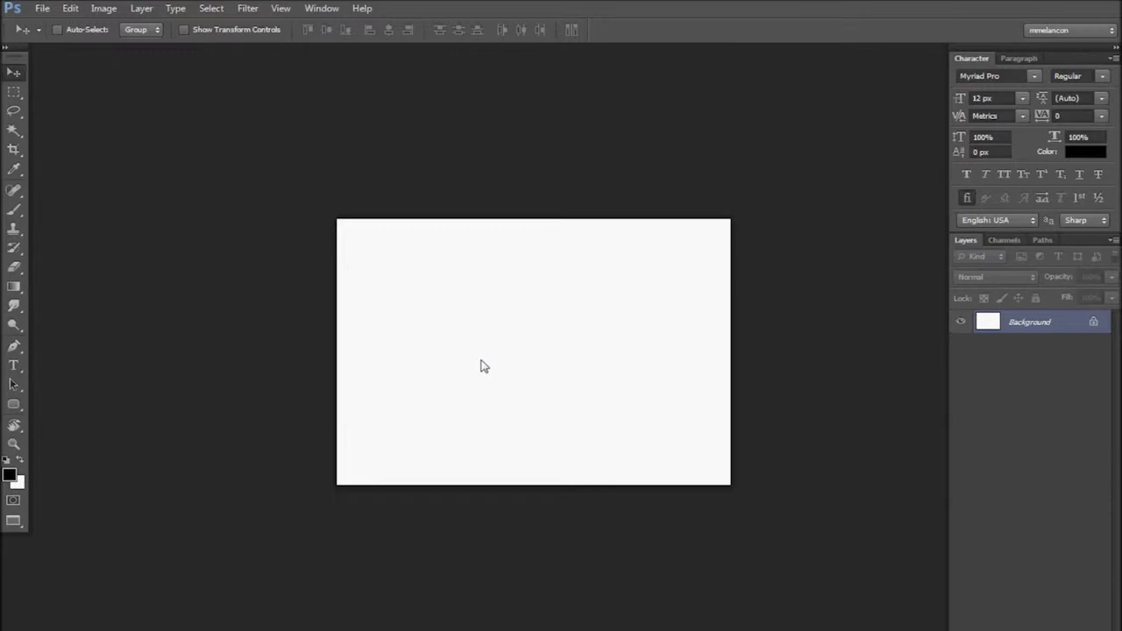
pyautogui.moveTo(480, 366); pyautogui.dragTo(420, 378)
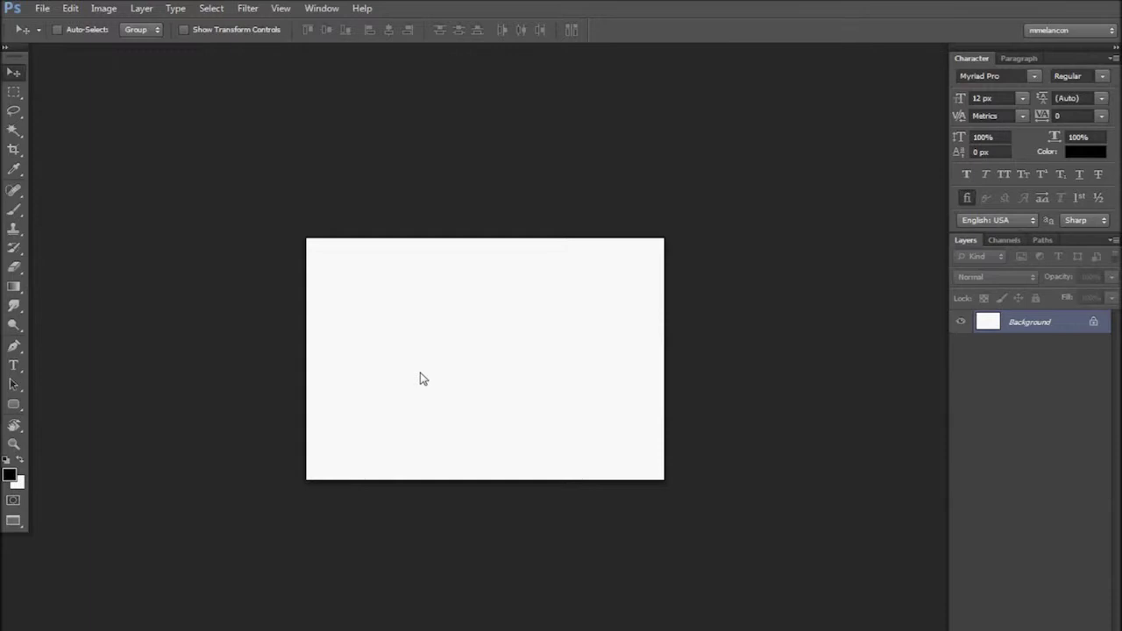
pyautogui.press('f')
pyautogui.press('f')
pyautogui.press('f')
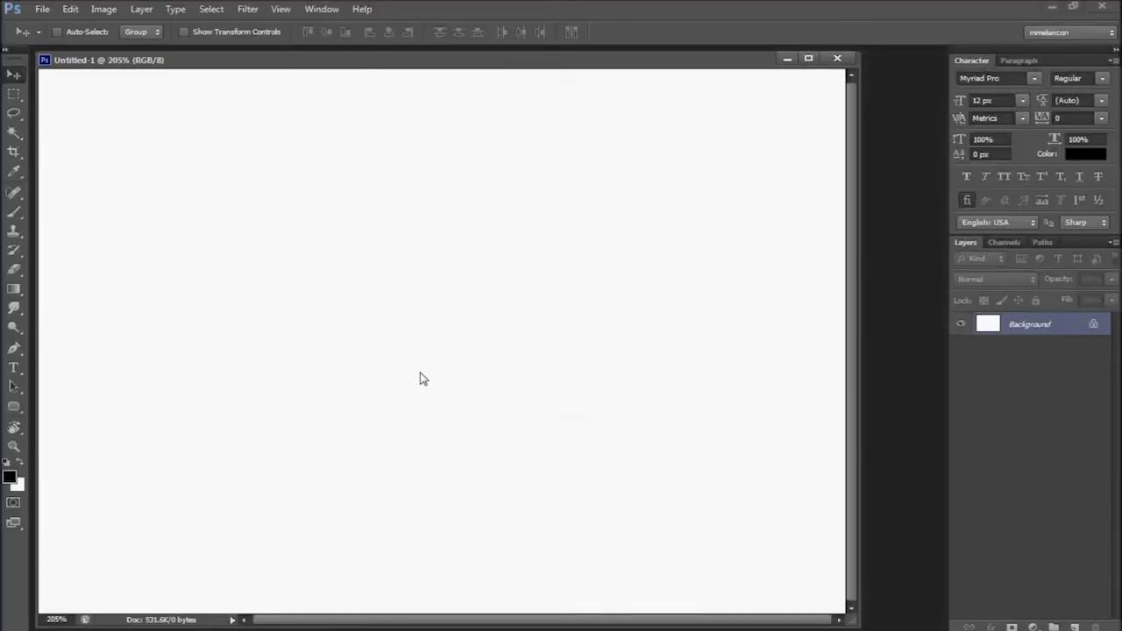
# Close the document and create a new 7 x 5 inch, 72 pixels/inch RGB document with a white background.
pyautogui.hotkey('ctrl', 'w')
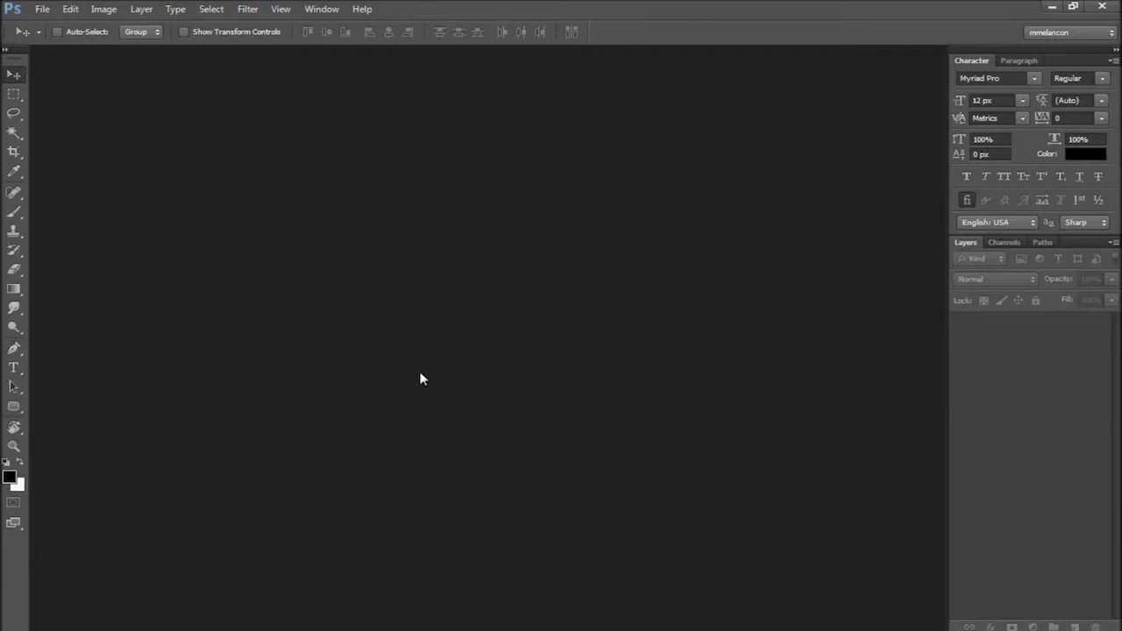
pyautogui.hotkey('ctrl', 'n')
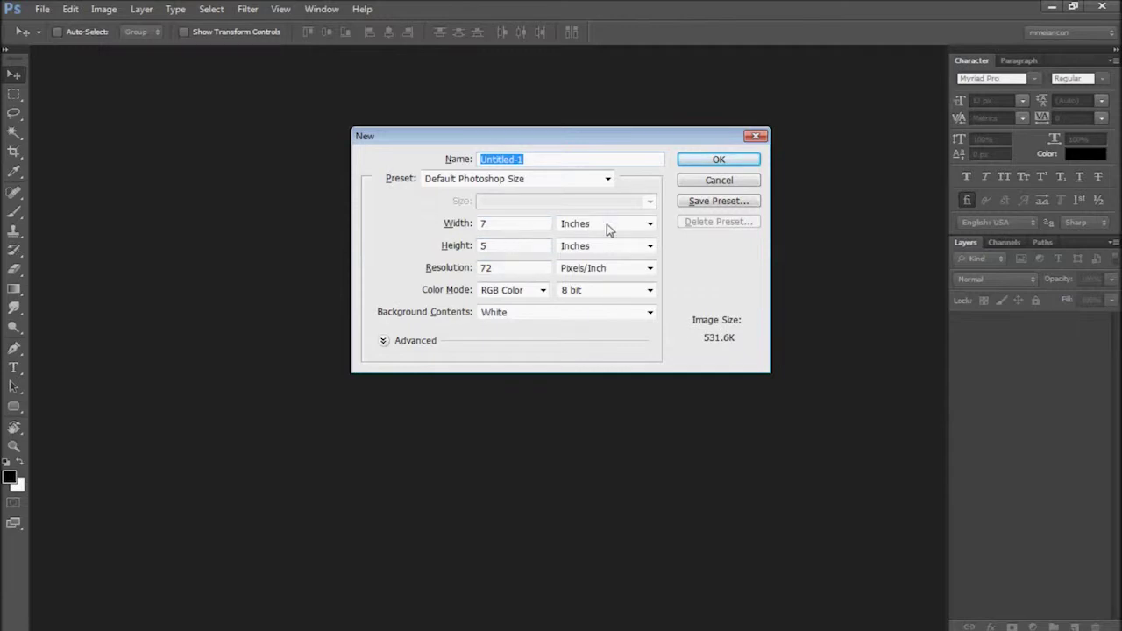
pyautogui.press('Return')
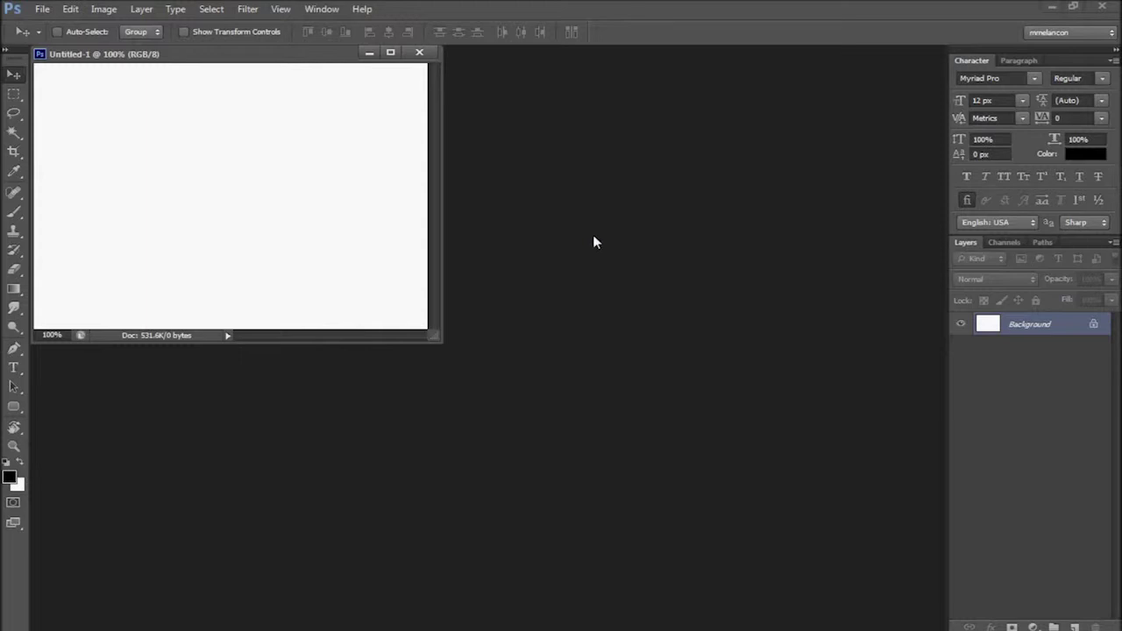
# Bring up the Open dialog twice, once by command and once from the empty workspace, dismissing it without opening a file.
pyautogui.click(42, 9)
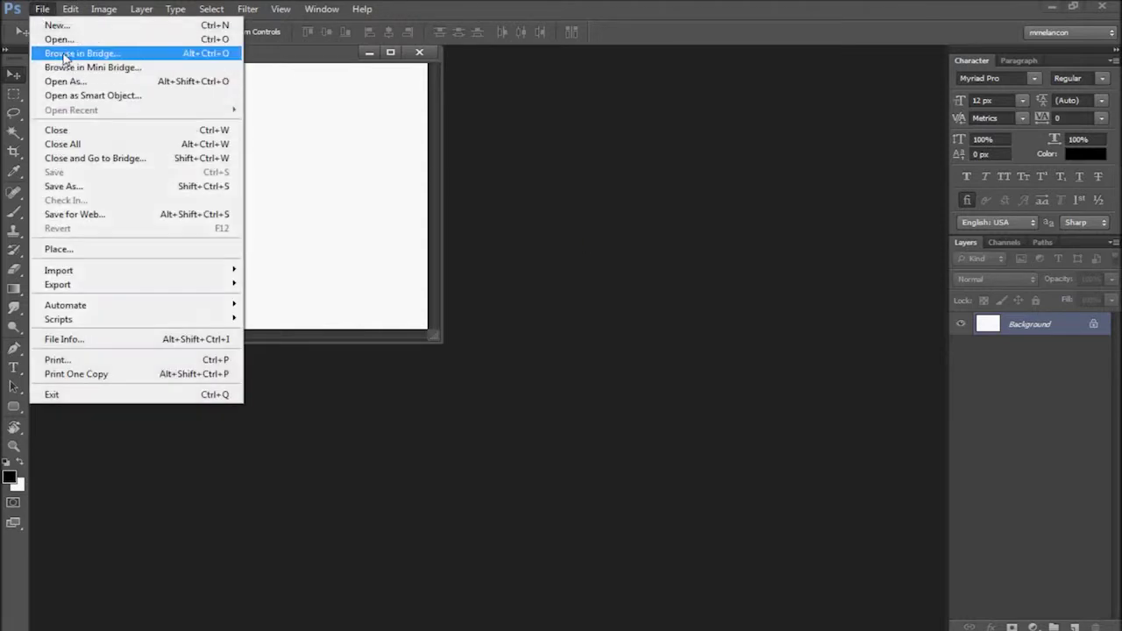
pyautogui.click(59, 40)
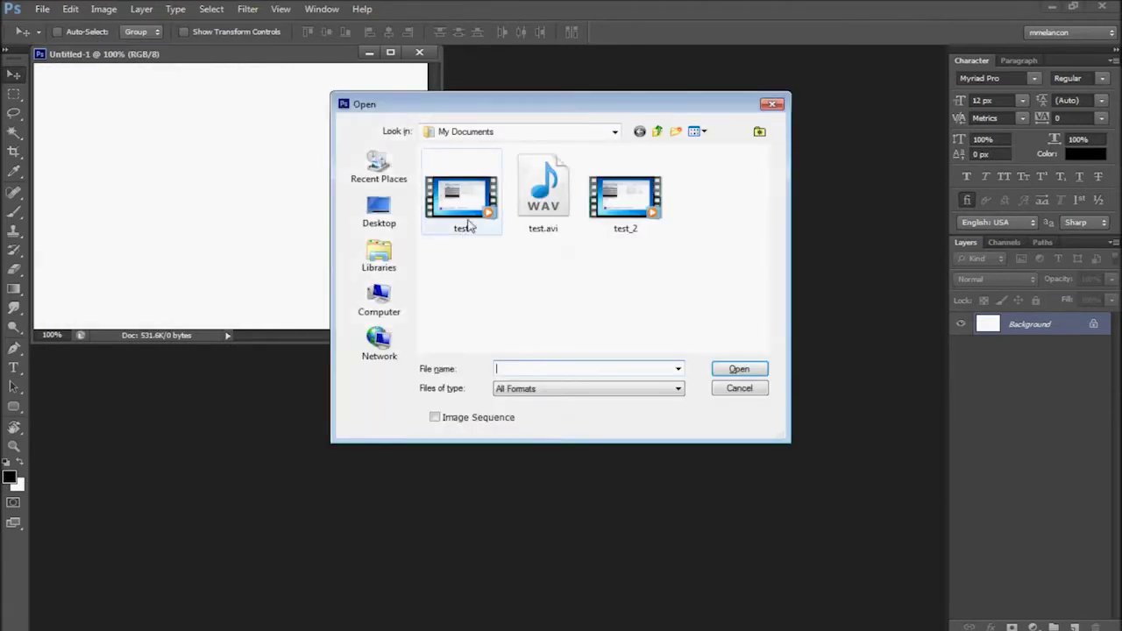
pyautogui.click(754, 118)
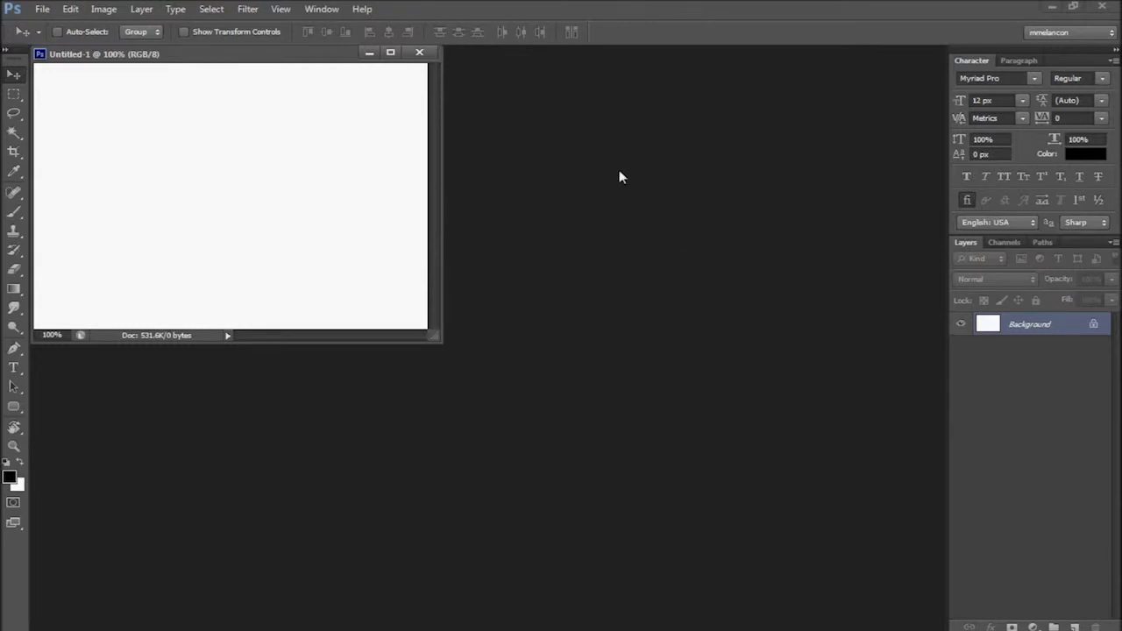
pyautogui.doubleClick(703, 307)
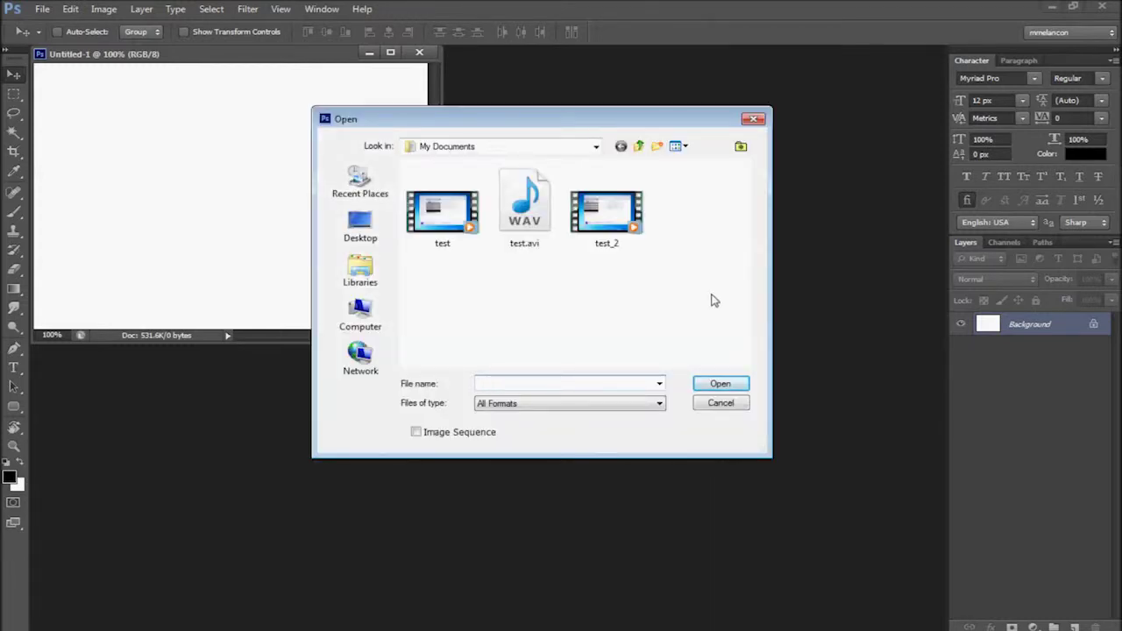
pyautogui.press('Escape')
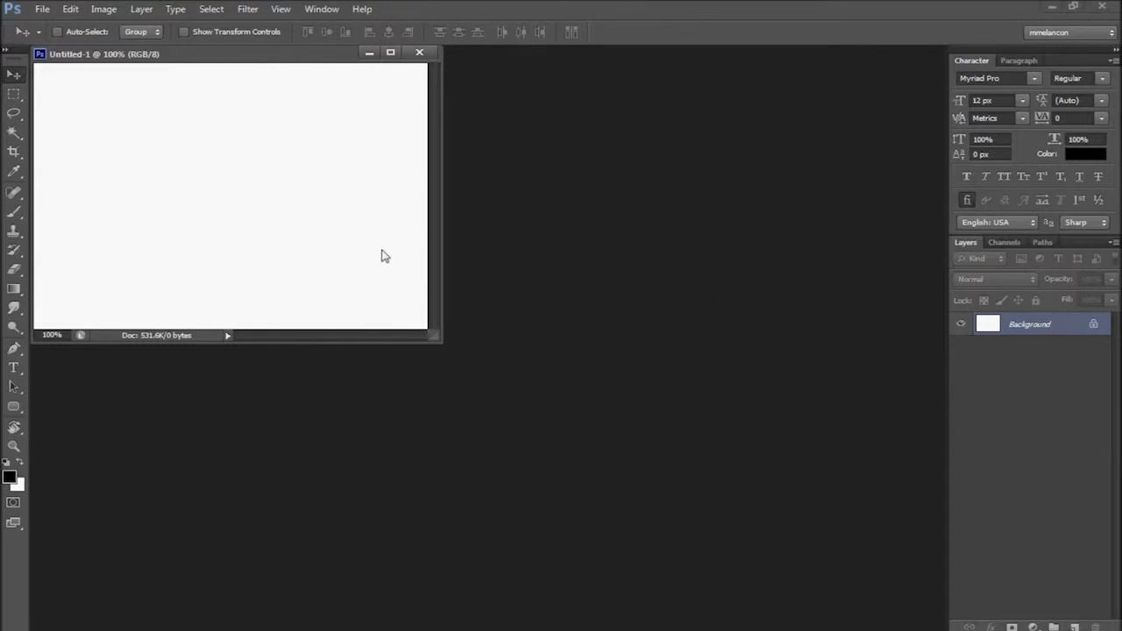
# Move the document window toward the workspace center and examine the Save As dialog's file formats without saving.
pyautogui.moveTo(258, 63); pyautogui.dragTo(358, 123)
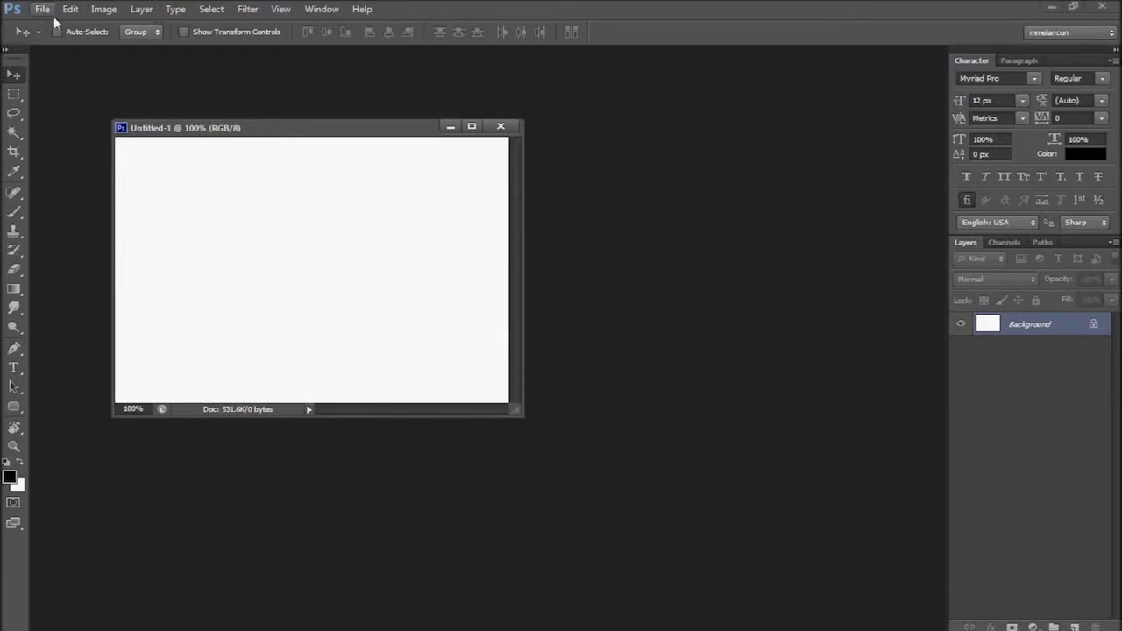
pyautogui.moveTo(235, 129); pyautogui.dragTo(271, 139)
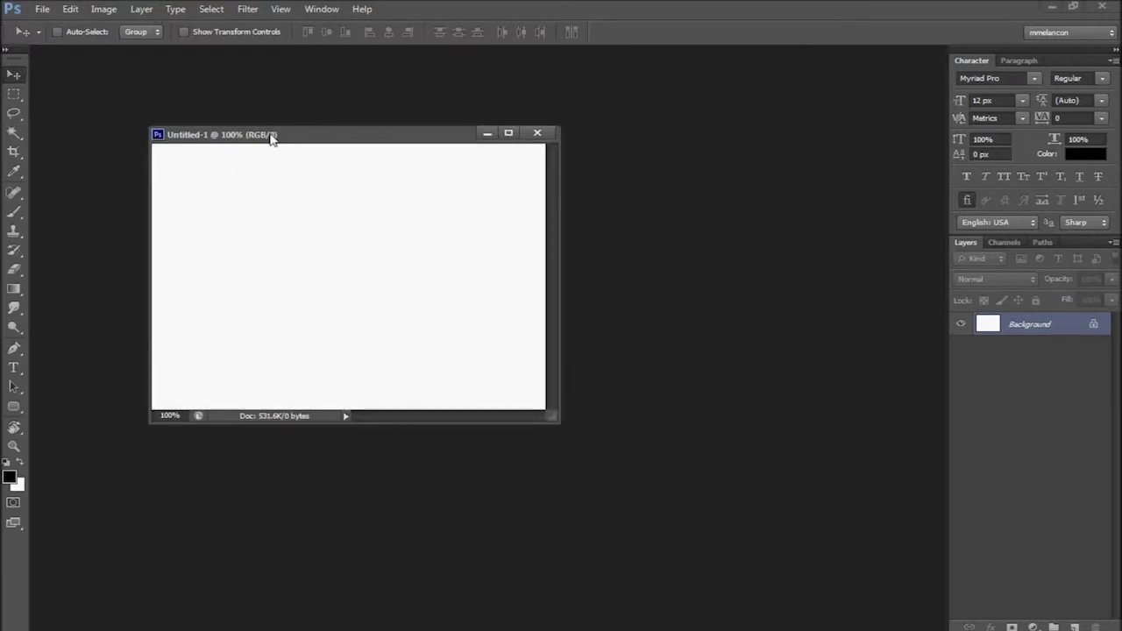
pyautogui.hotkey('ctrl', 's')
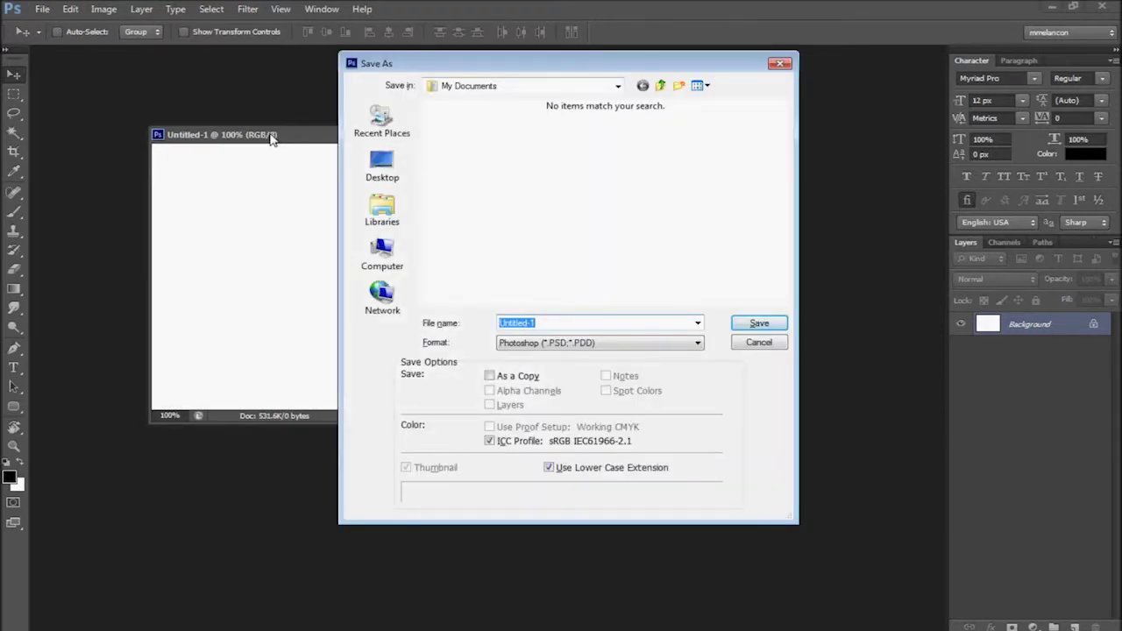
pyautogui.press('Escape')
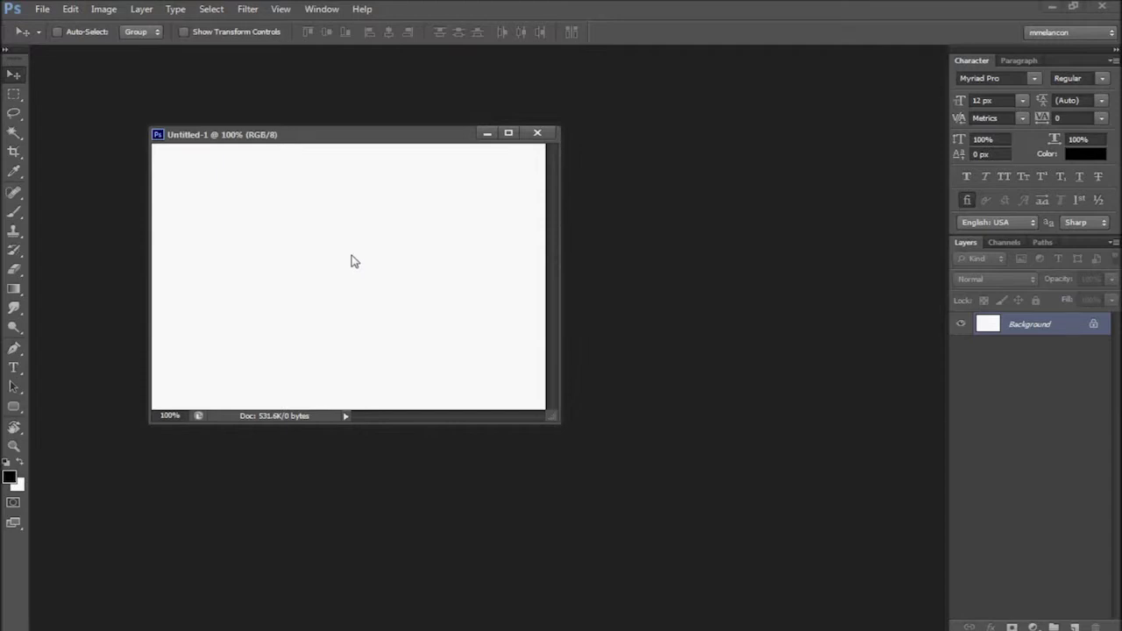
pyautogui.hotkey('ctrl', 's')
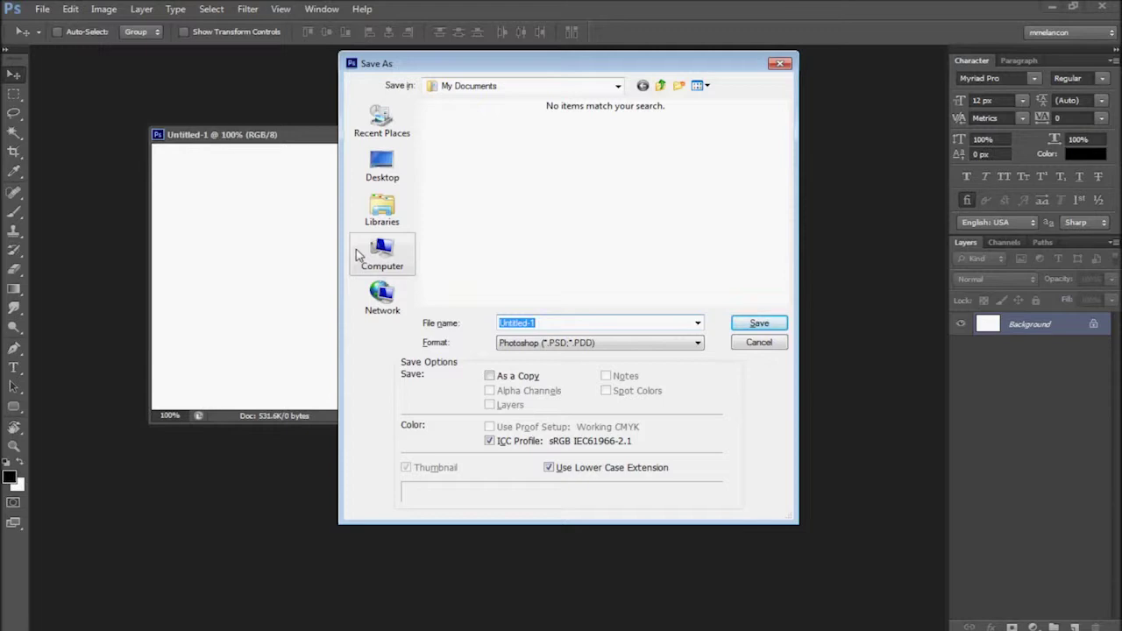
pyautogui.click(570, 347)
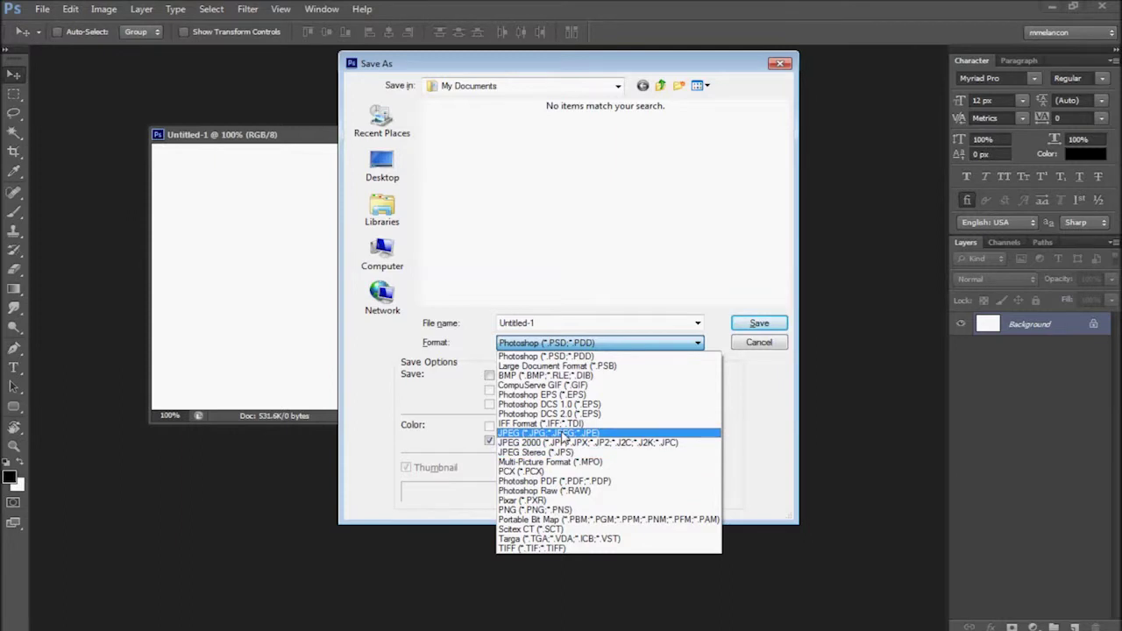
pyautogui.press('Escape')
pyautogui.press('Escape')
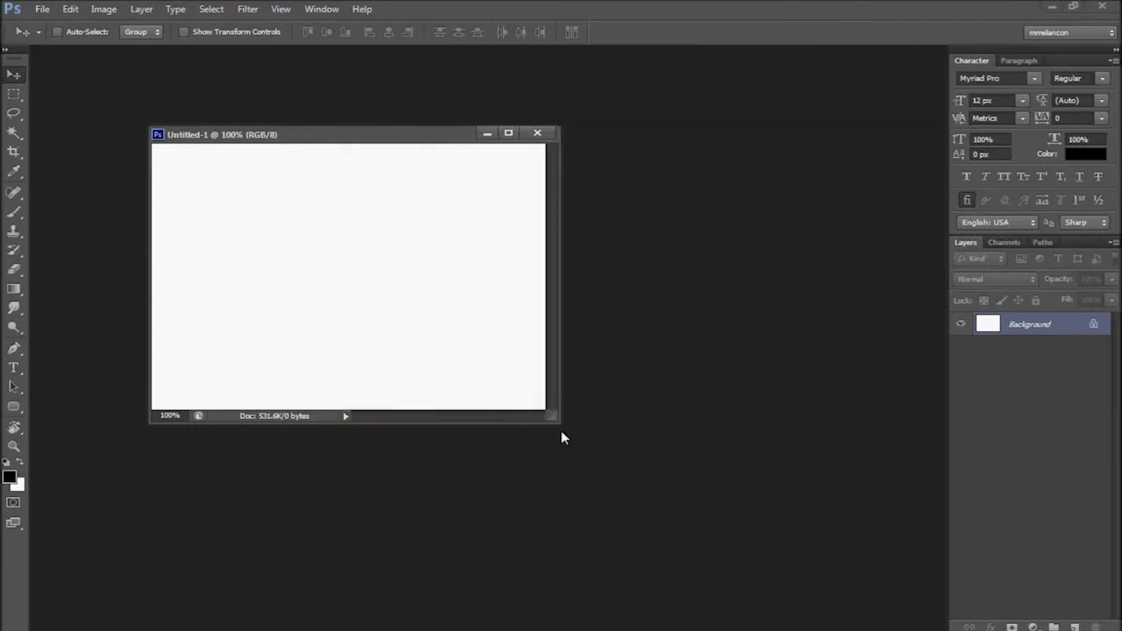
# Close the document, create another with the Default Photoshop Size preset, and move its window toward the workspace center.
pyautogui.hotkey('ctrl', 'w')
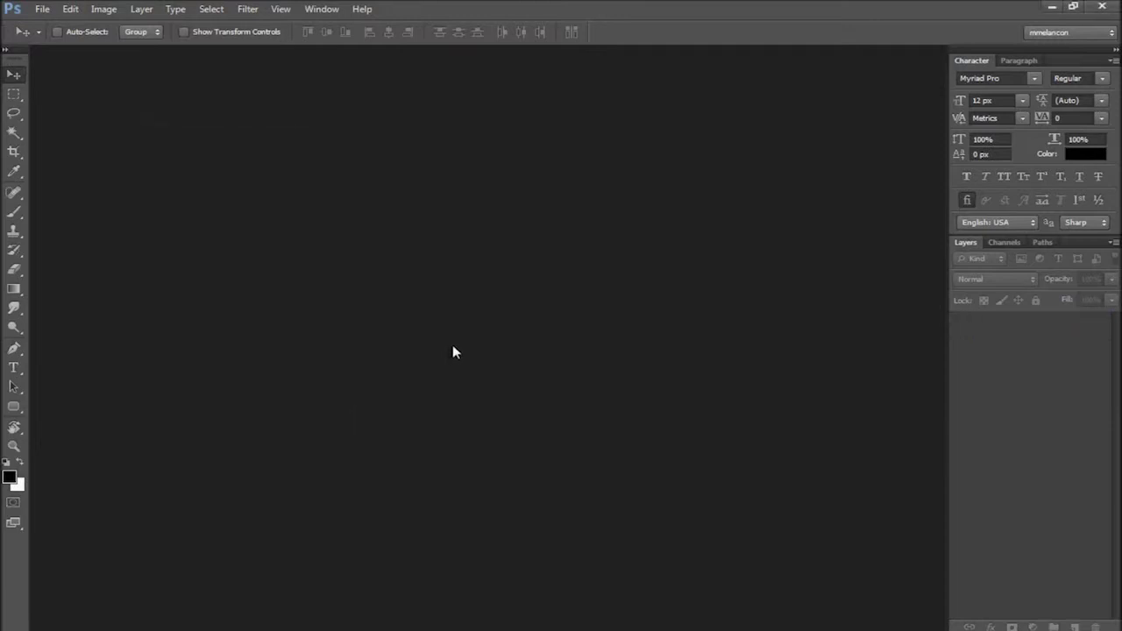
pyautogui.hotkey('ctrl', 'n')
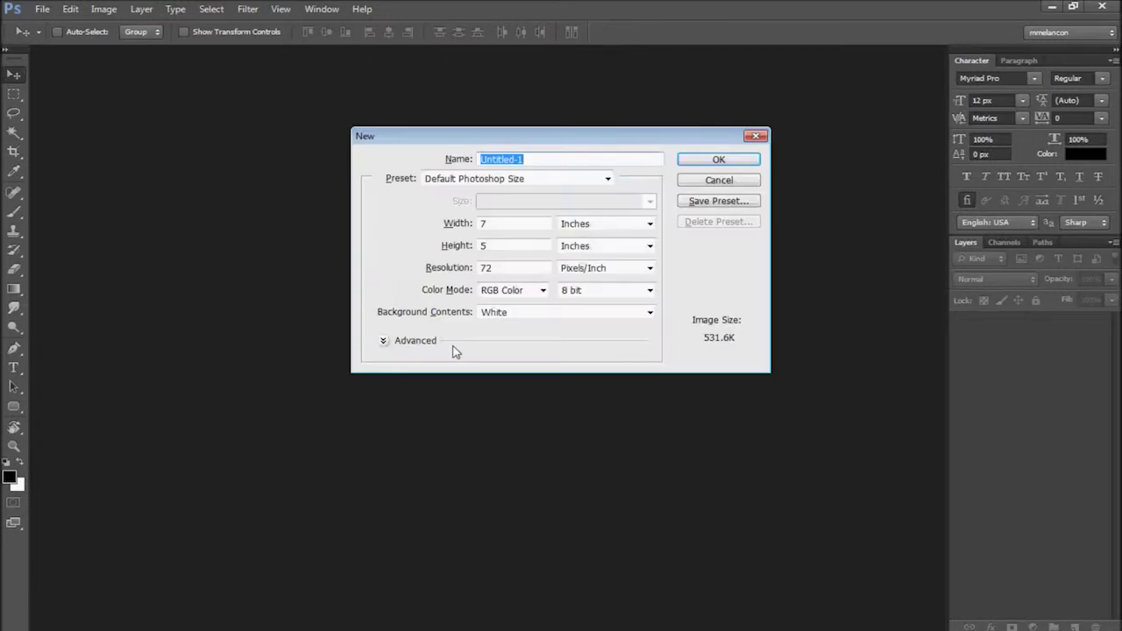
pyautogui.press('Return')
pyautogui.moveTo(299, 58); pyautogui.dragTo(472, 179)
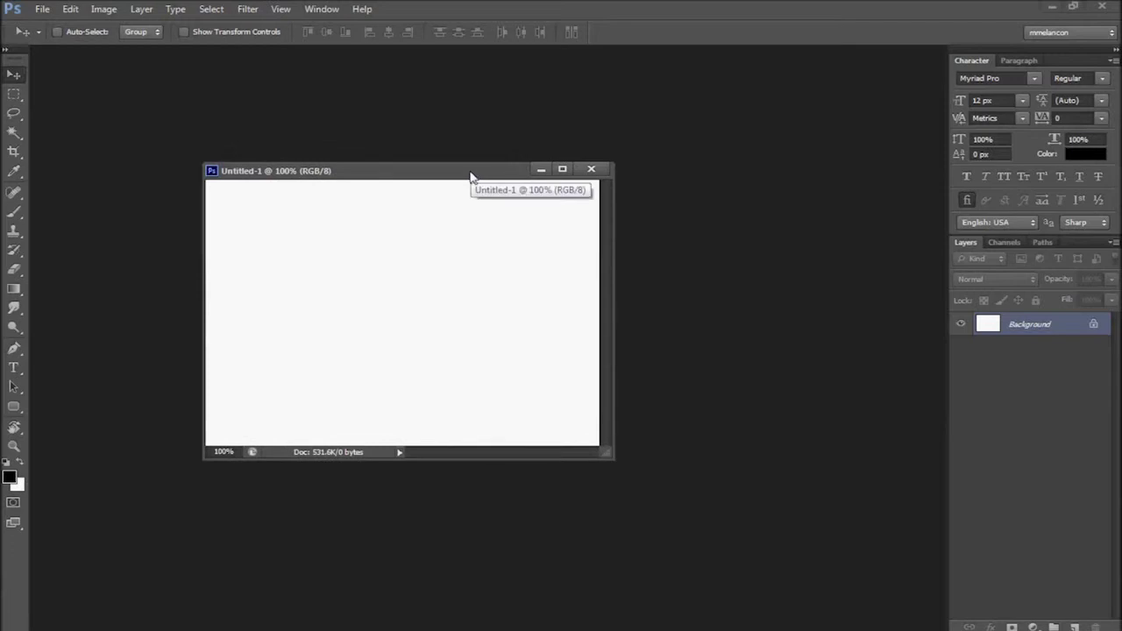
# View the document's File Info metadata dialog repeatedly, dismissing it each time without entering anything.
pyautogui.rightClick(470, 175)
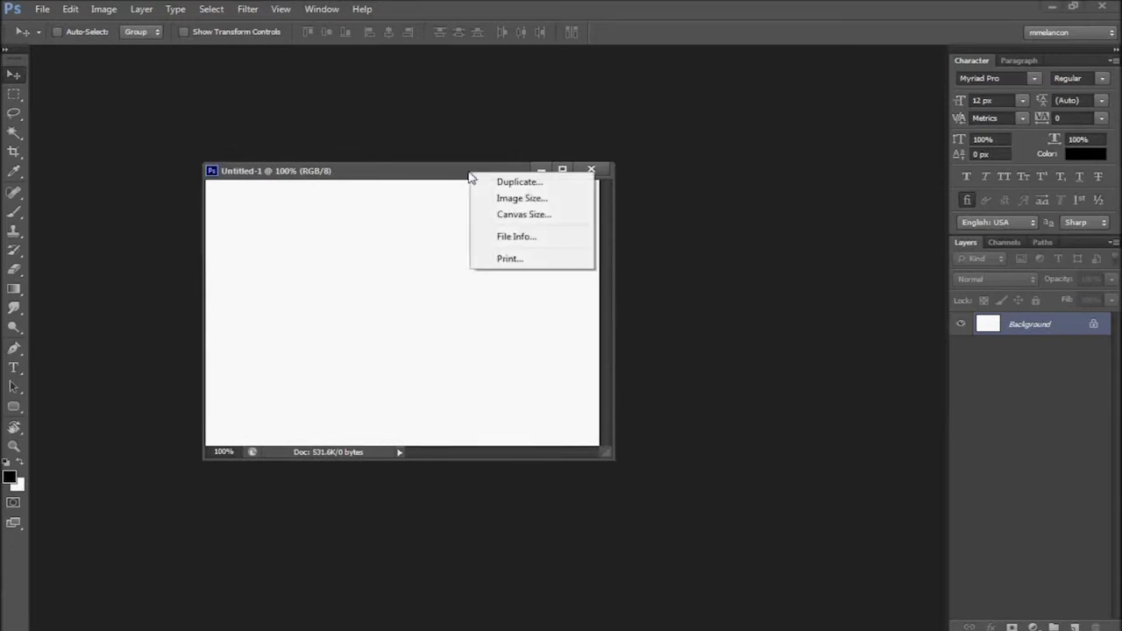
pyautogui.click(514, 237)
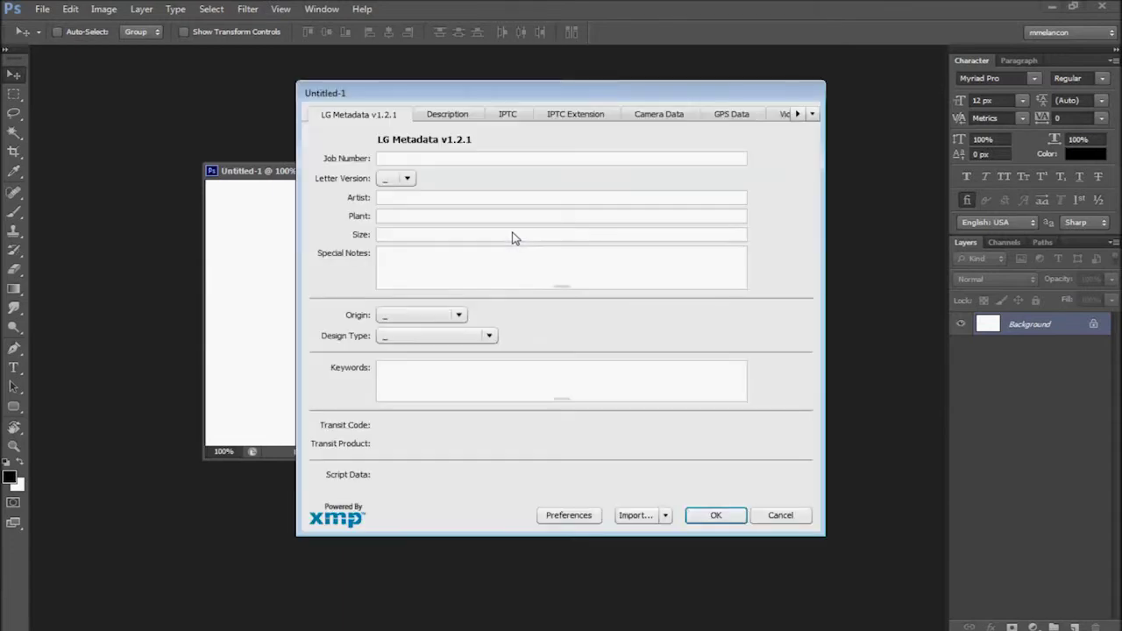
pyautogui.press('Escape')
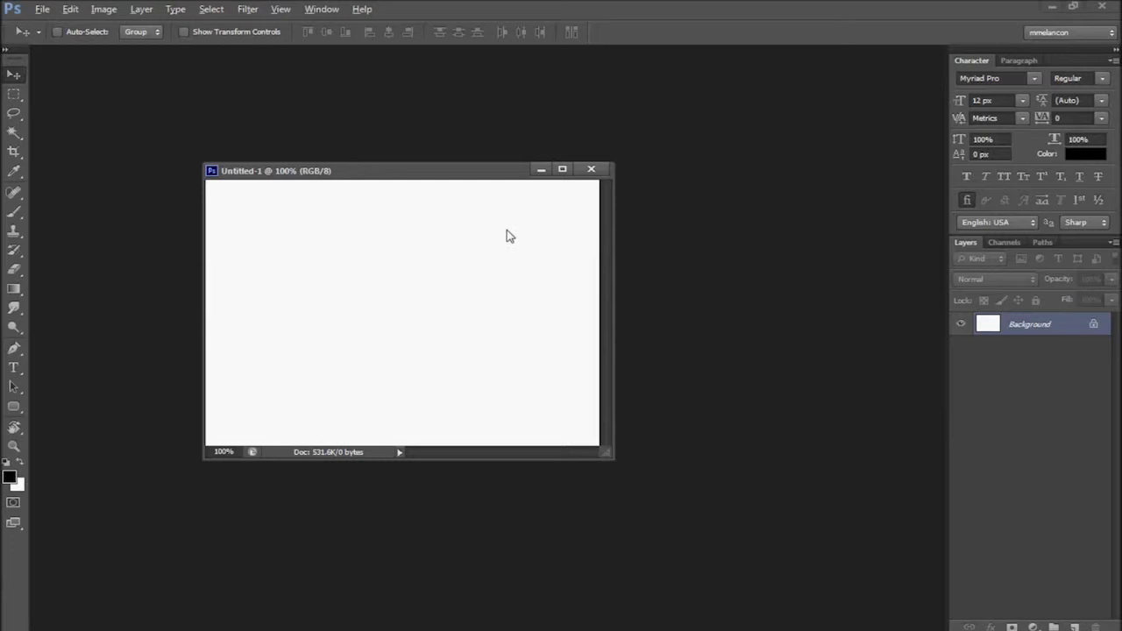
pyautogui.hotkey('ctrl', 'alt', 'shift', 'i')
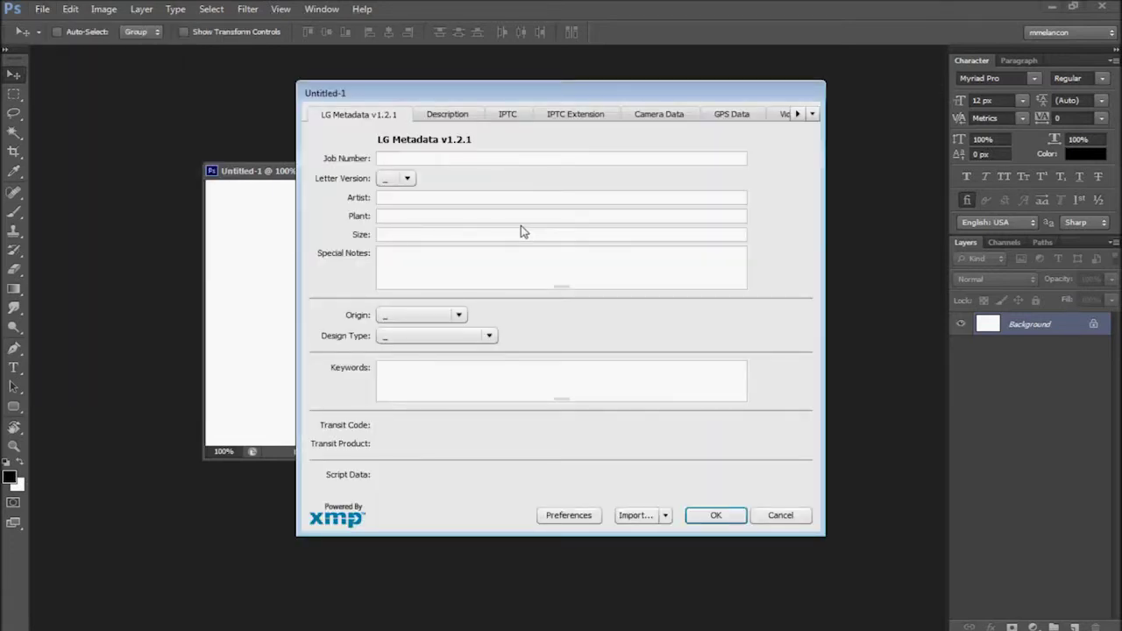
pyautogui.press('Escape')
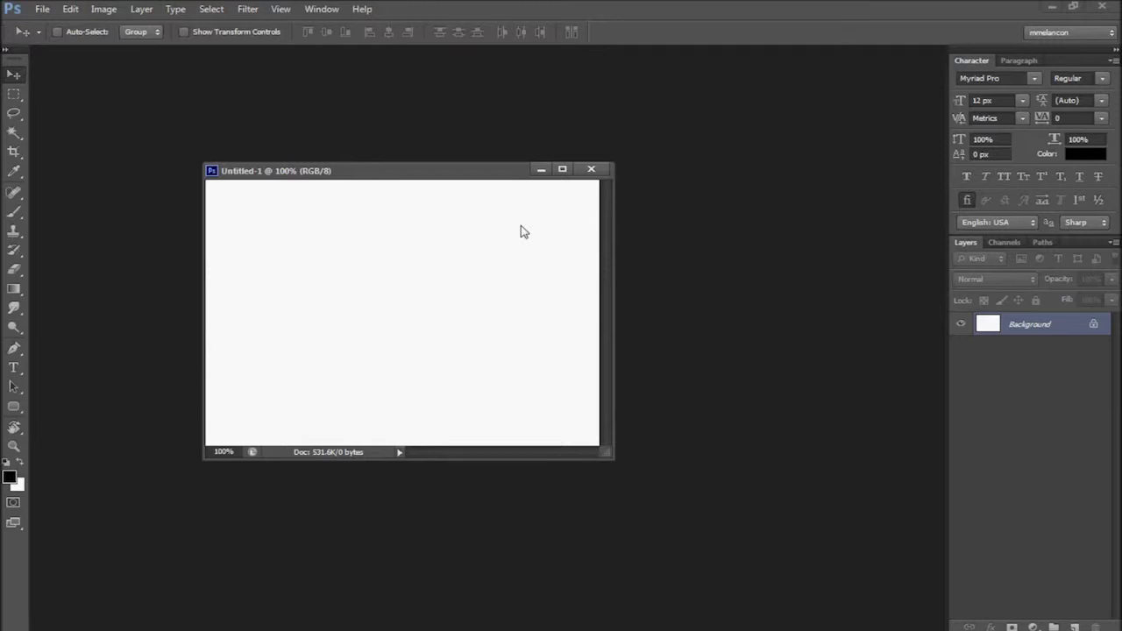
pyautogui.hotkey('ctrl', 'alt', 'shift', 'i')
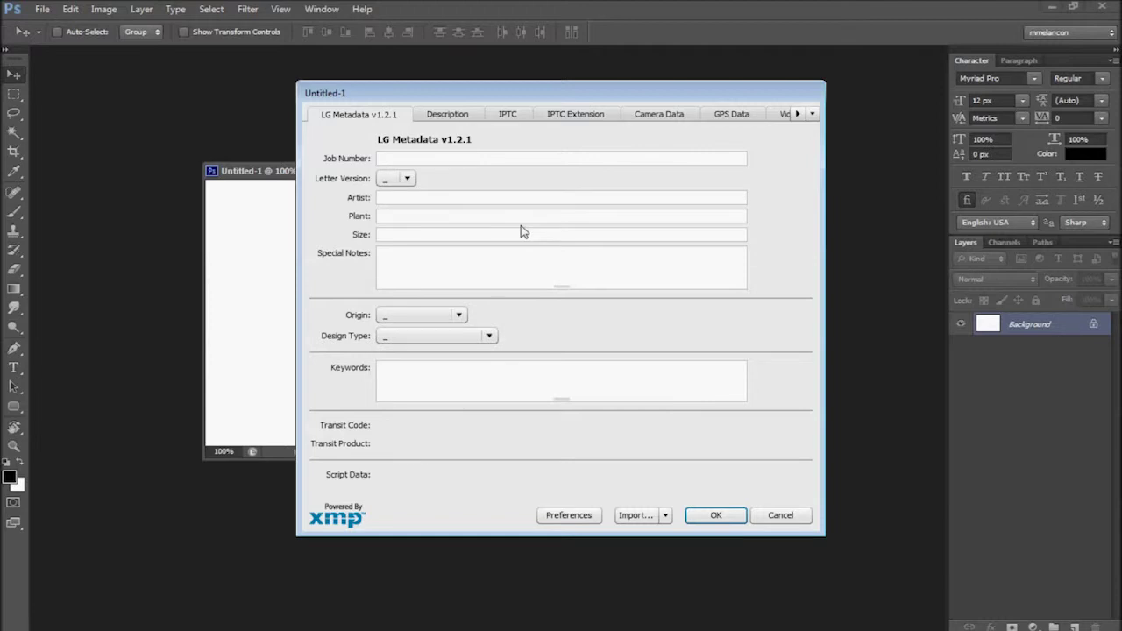
pyautogui.press('Escape')
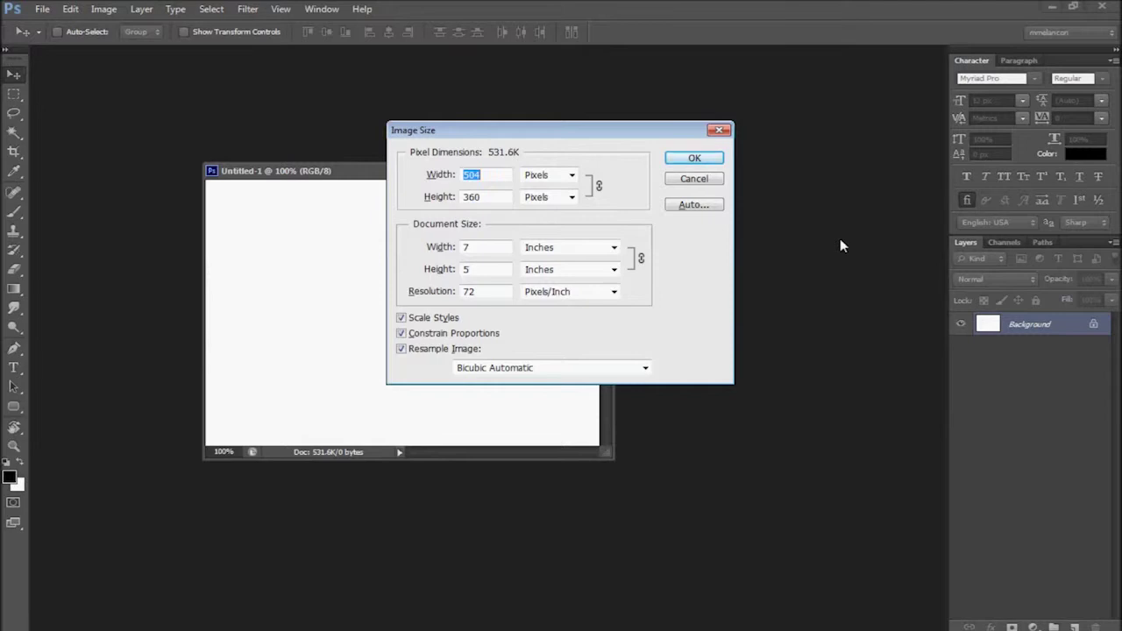
# View the document's Image Size and Canvas Size dialogs without applying changes.
pyautogui.press('Escape')
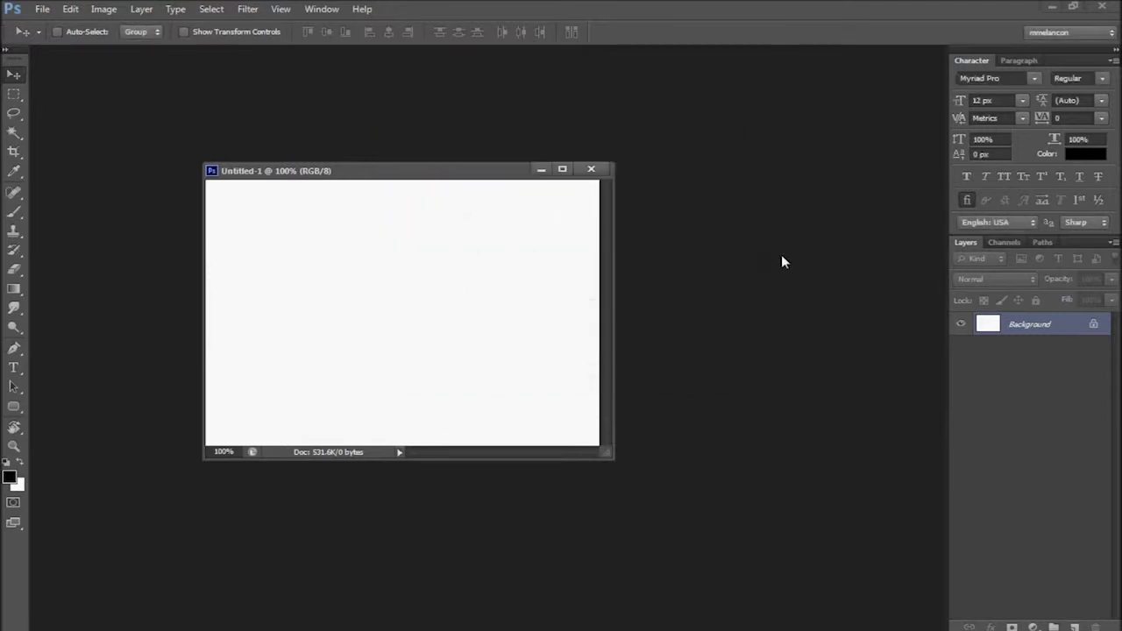
pyautogui.hotkey('ctrl', 'alt', 'c')
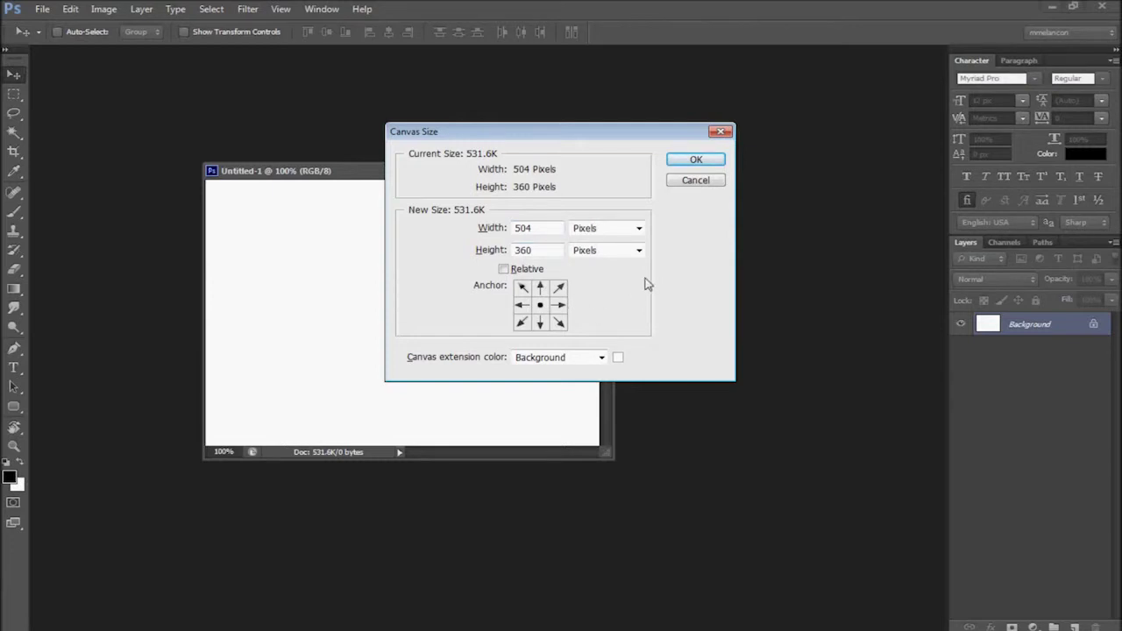
pyautogui.press('Escape')
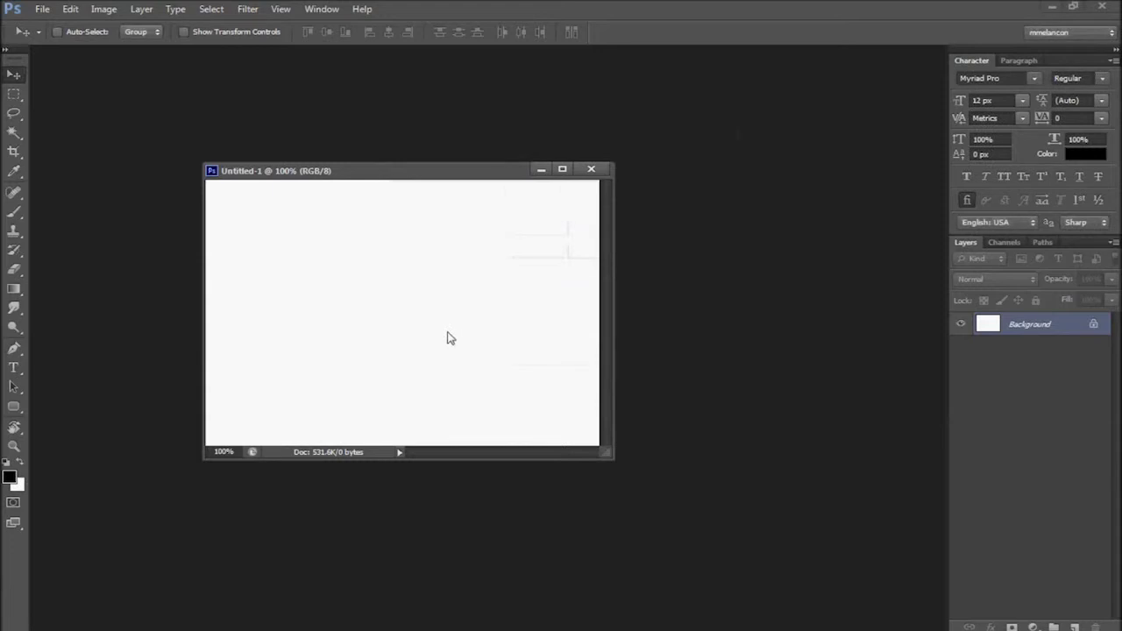
# Try to extend the canvas beyond the white image's edges with the Crop tool, then return to the Move tool at 100% zoom.
pyautogui.press('c')
pyautogui.scroll(-3, 459, 383)
pyautogui.moveTo(486, 374); pyautogui.dragTo(517, 399)
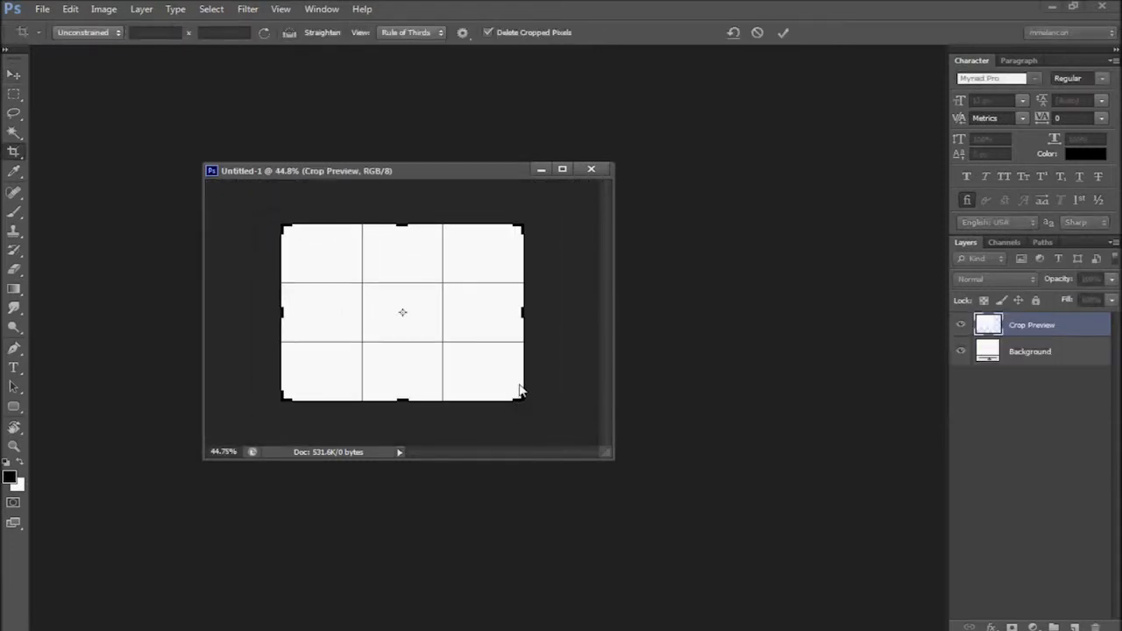
pyautogui.press('Return')
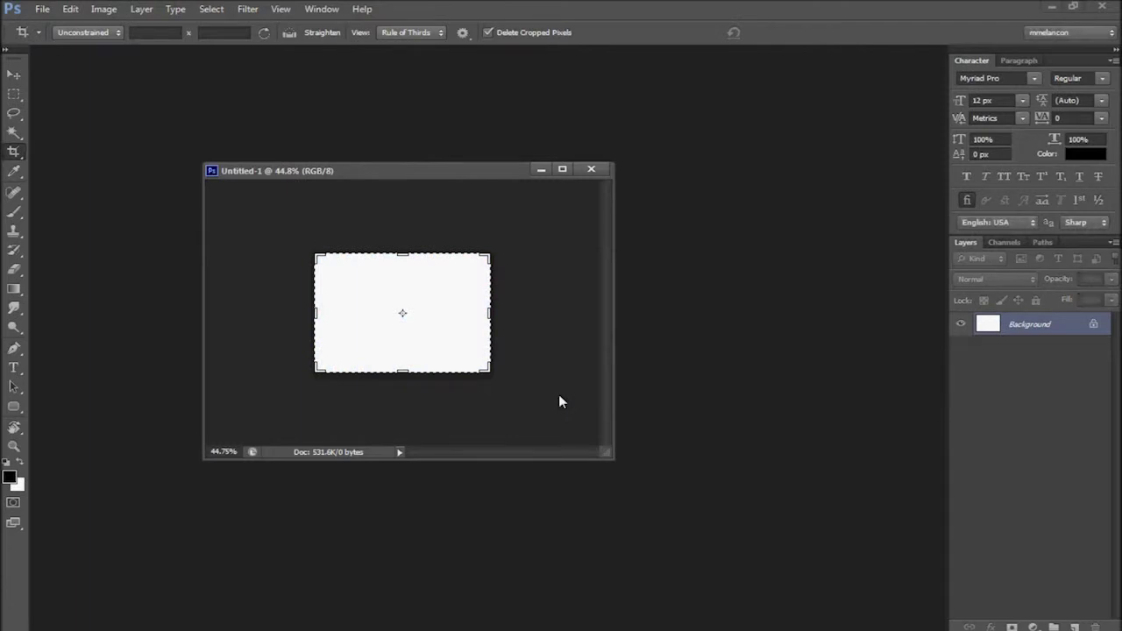
pyautogui.press('v')
pyautogui.hotkey('ctrl', '1')
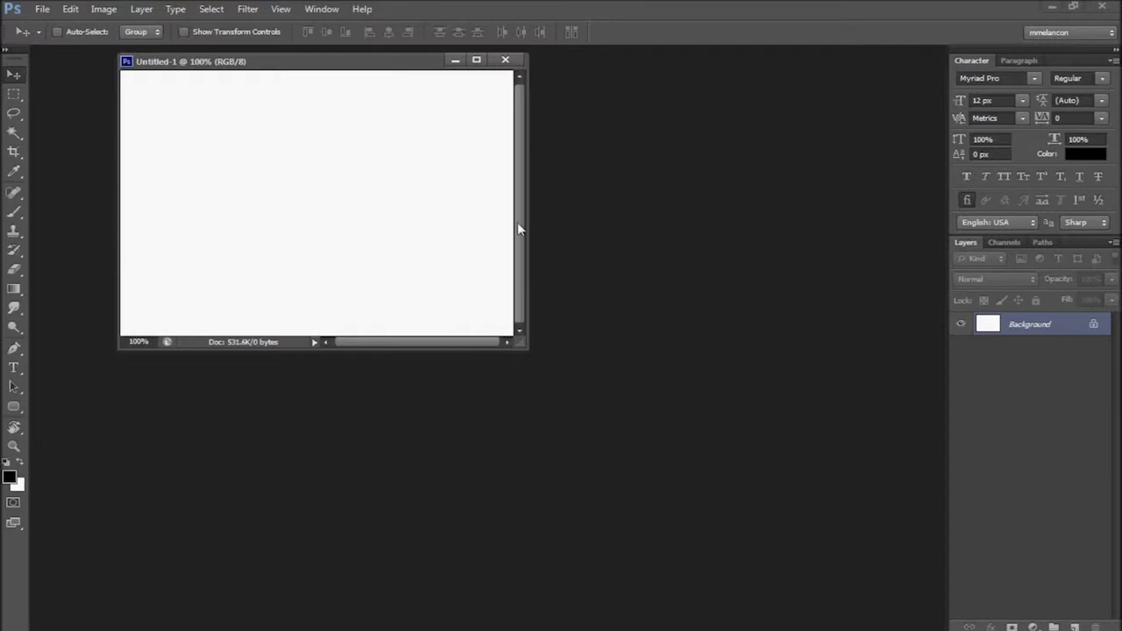
pyautogui.click(321, 9)
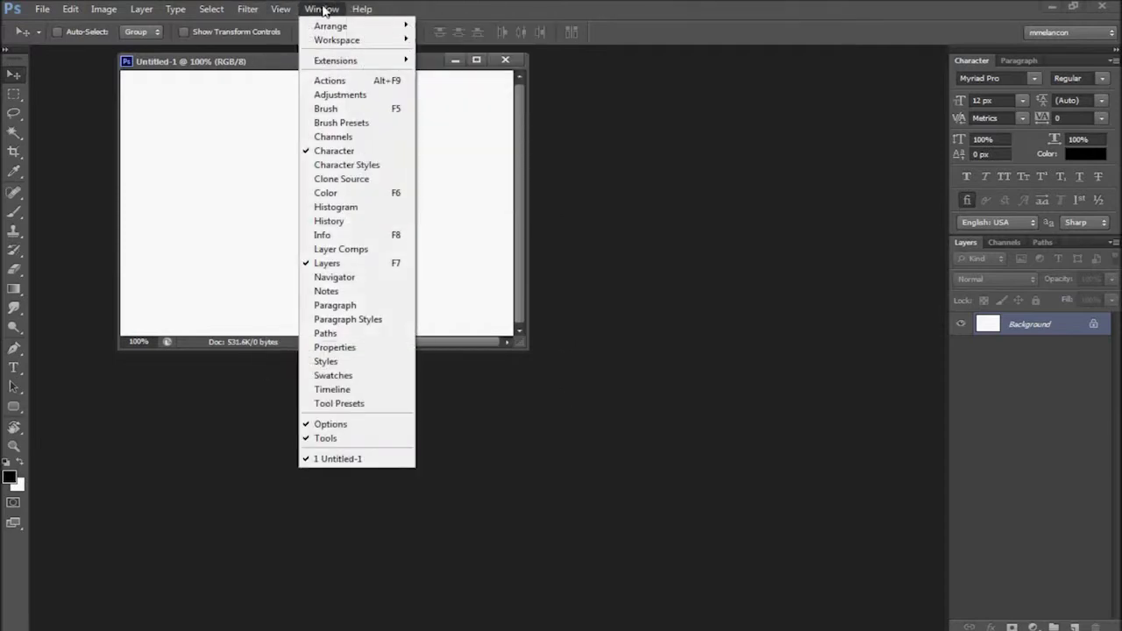
pyautogui.moveTo(295, 9)
pyautogui.moveTo(341, 230)
pyautogui.click(257, 101)
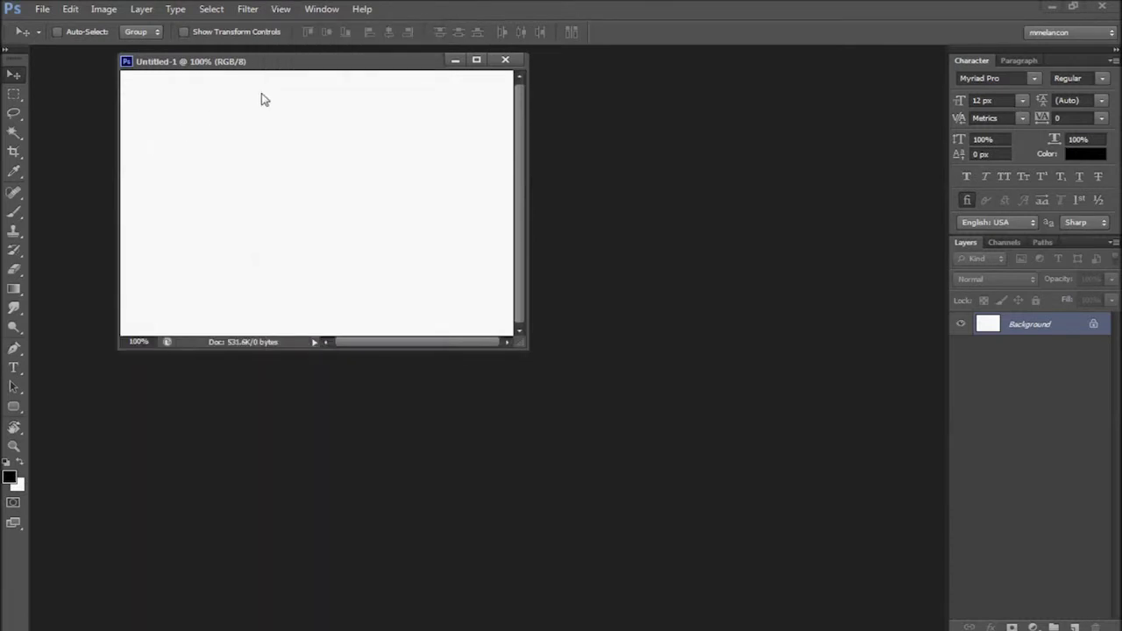
# Show the document's rulers, fit its window at 100% zoom, and view the available ruler units without changing the unit.
pyautogui.hotkey('ctrl', 'r')
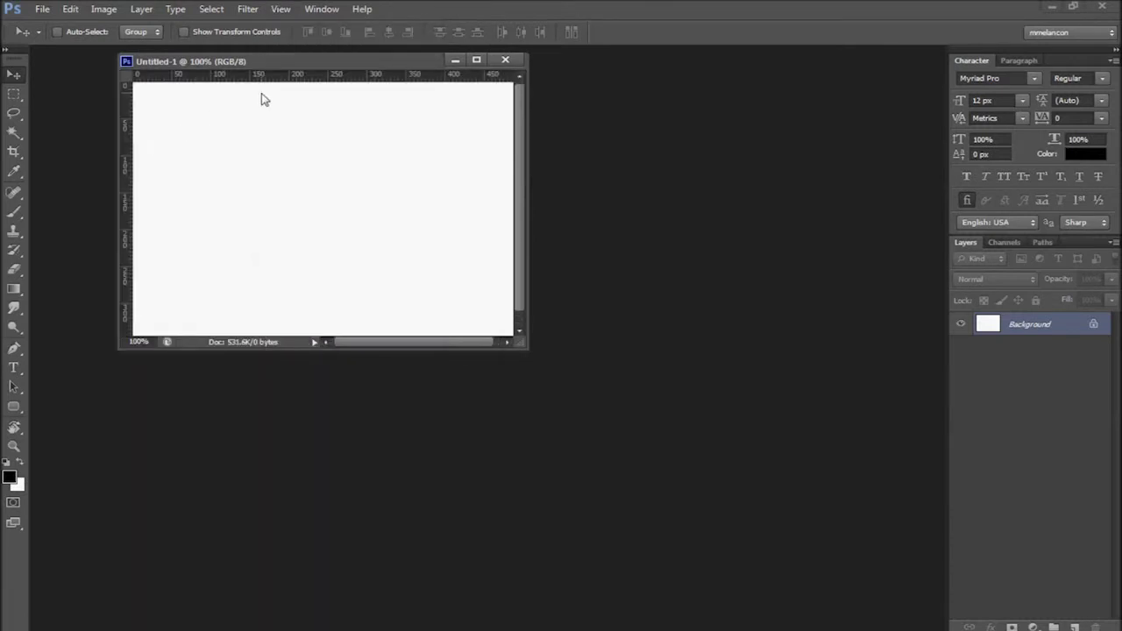
pyautogui.hotkey('ctrl', '0')
pyautogui.hotkey('ctrl', '1')
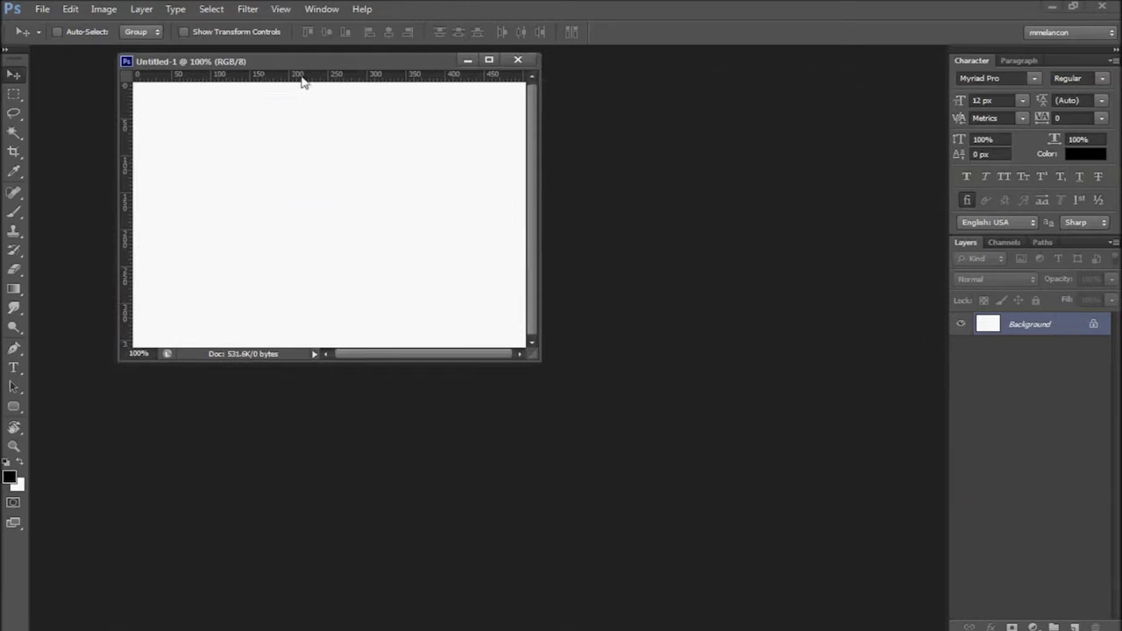
pyautogui.rightClick(356, 77)
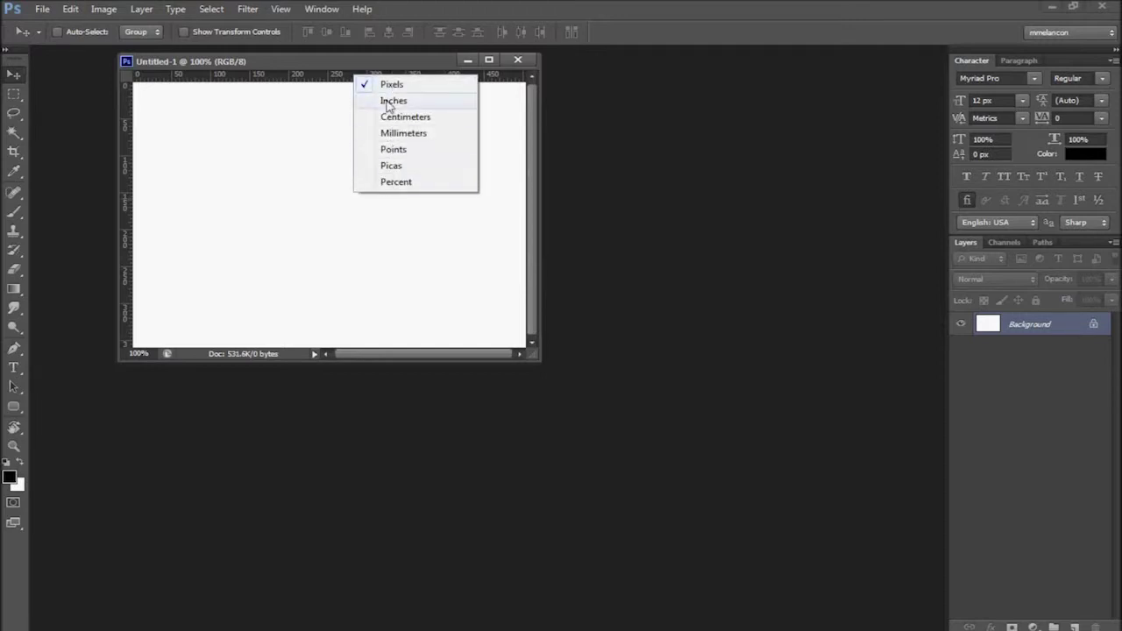
pyautogui.click(300, 208)
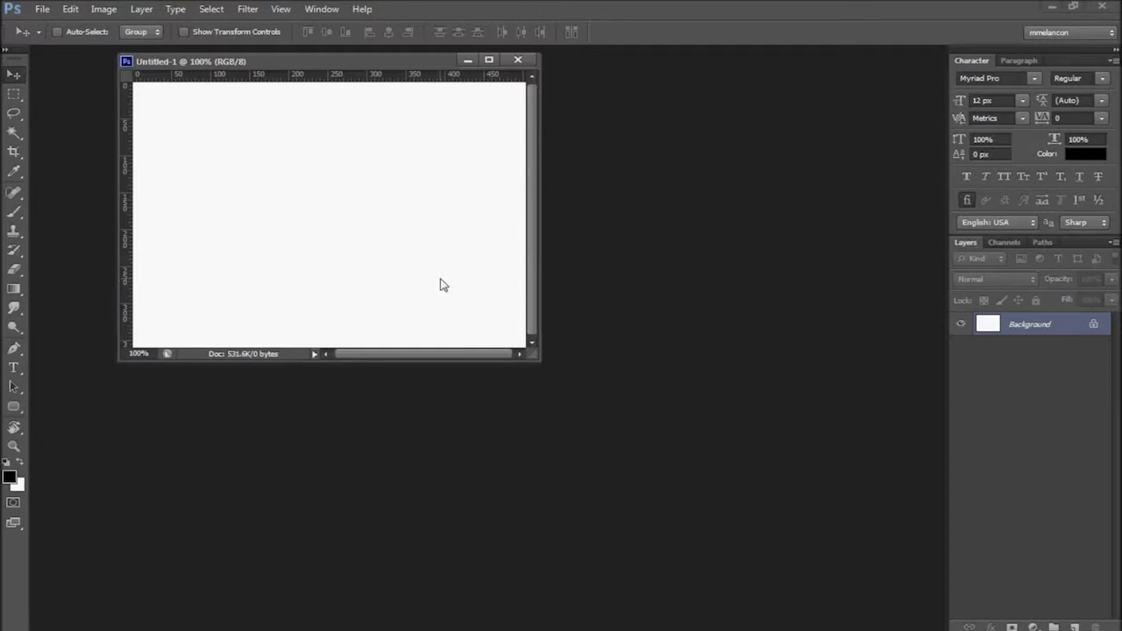
# Place horizontal guides at about 115 and 210 px and vertical guides at about 115 and 290 px in the document.
pyautogui.moveTo(381, 76); pyautogui.dragTo(383, 172)
pyautogui.moveTo(126, 234); pyautogui.dragTo(226, 235)
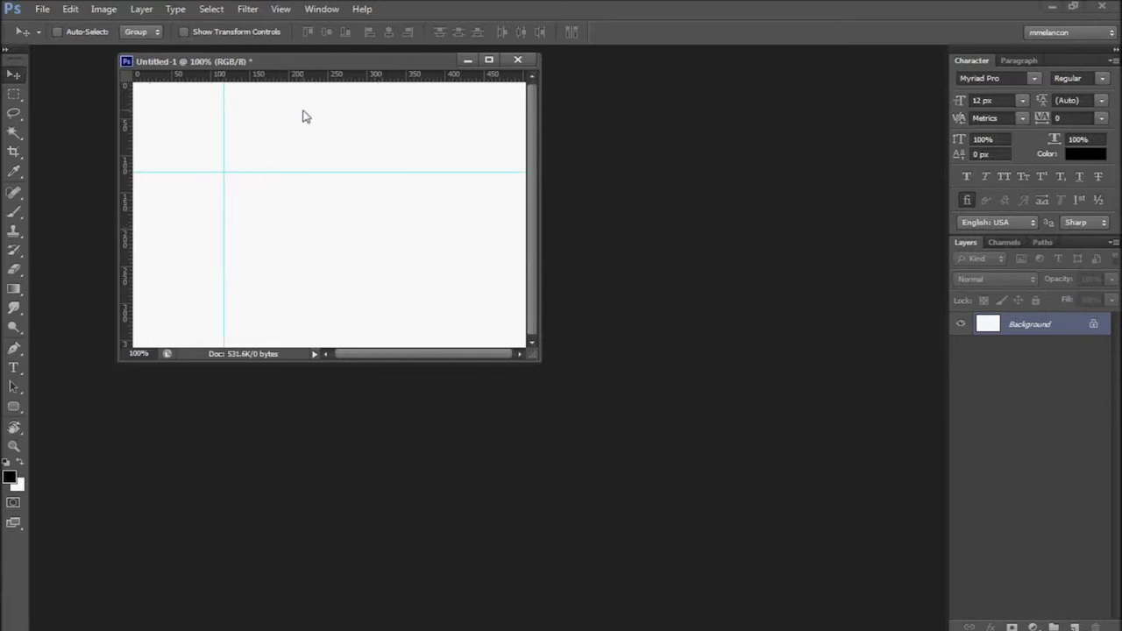
pyautogui.moveTo(321, 78); pyautogui.dragTo(315, 247)
pyautogui.moveTo(126, 248); pyautogui.dragTo(357, 244)
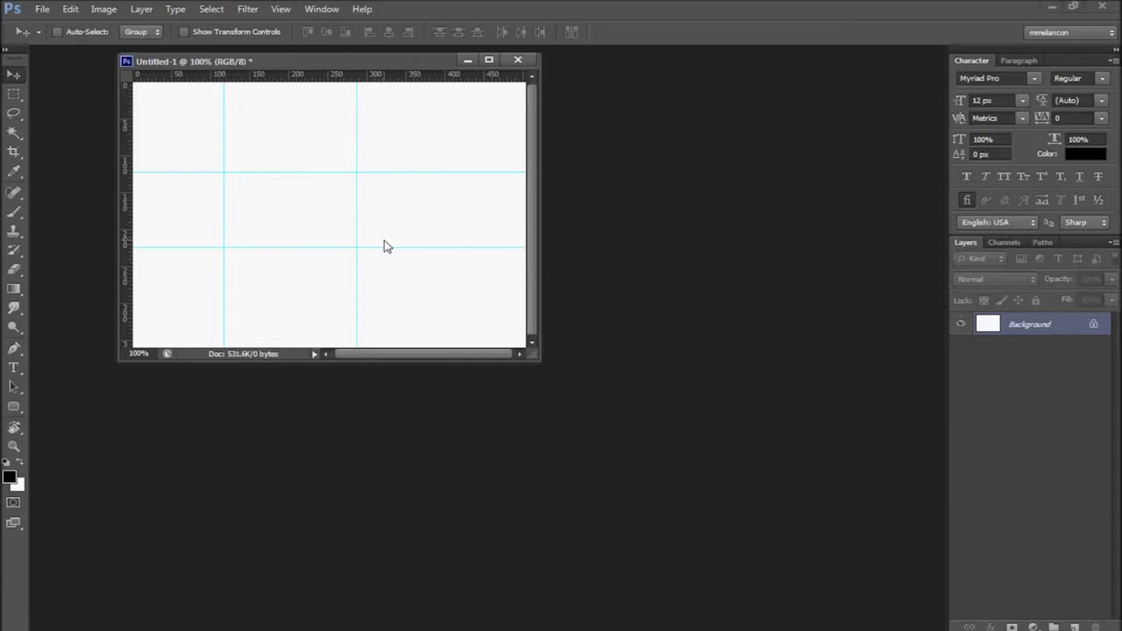
# Toggle the visibility of the four guides repeatedly, leaving them hidden.
pyautogui.hotkey('ctrl', ';')
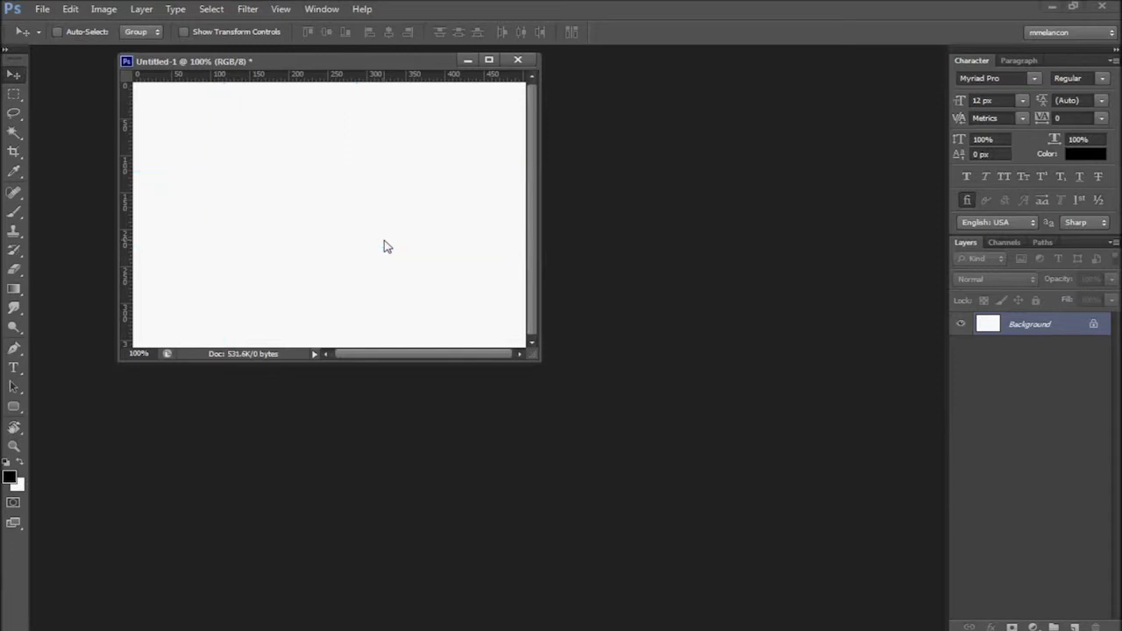
pyautogui.hotkey('ctrl', ';')
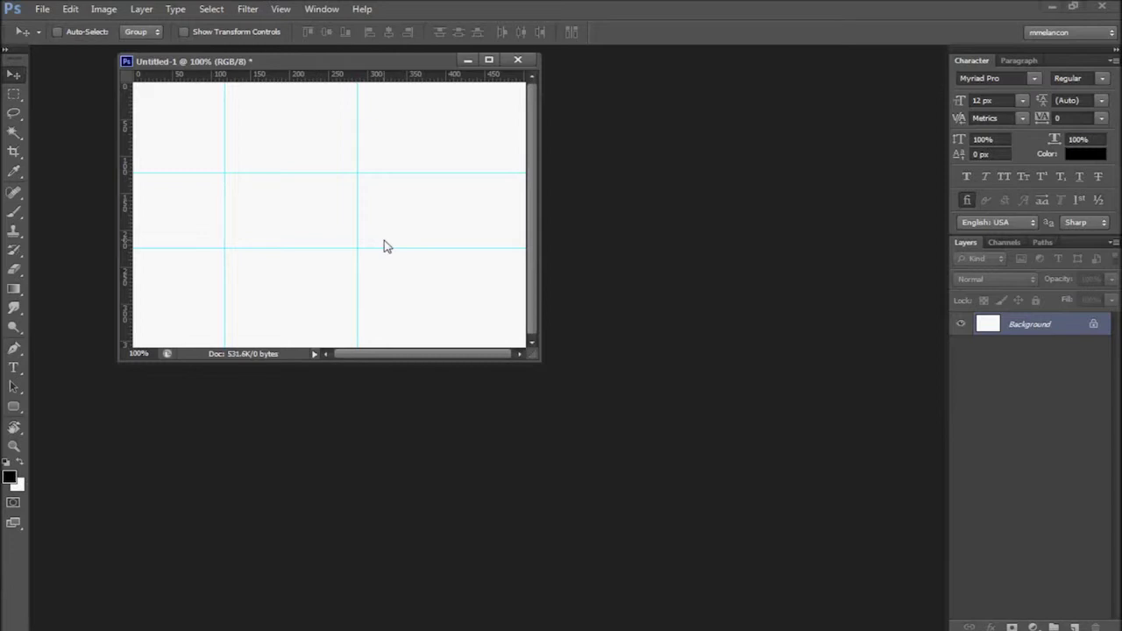
pyautogui.hotkey('ctrl', ';')
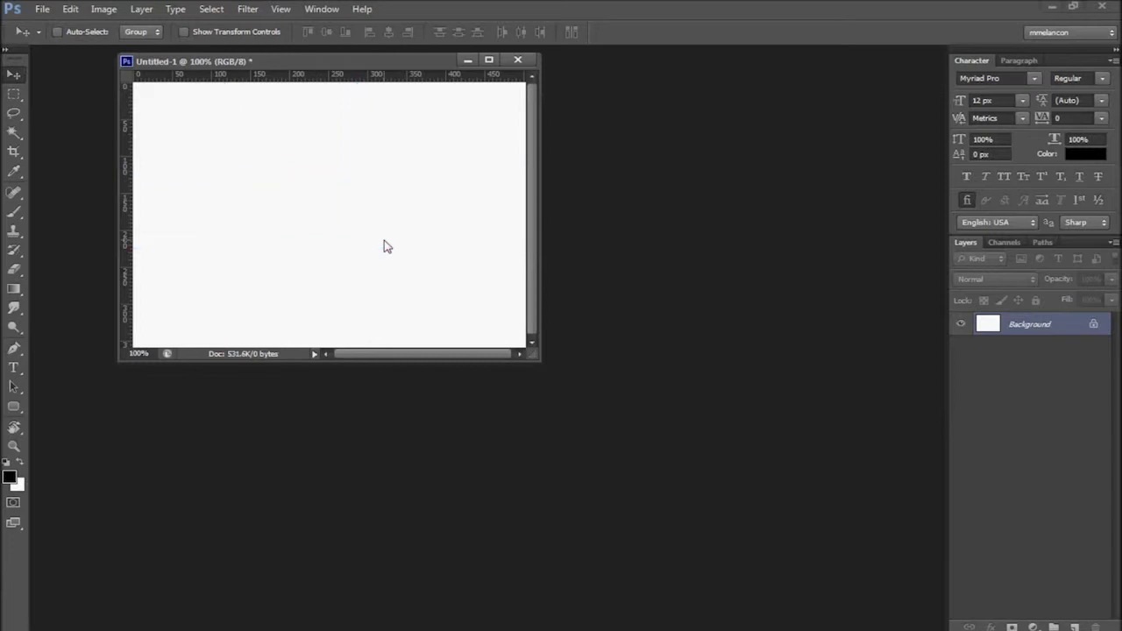
# Toggle the document grid at 200% zoom to demonstrate it, then hide both the grid and the rulers.
pyautogui.hotkey('ctrl', '+')
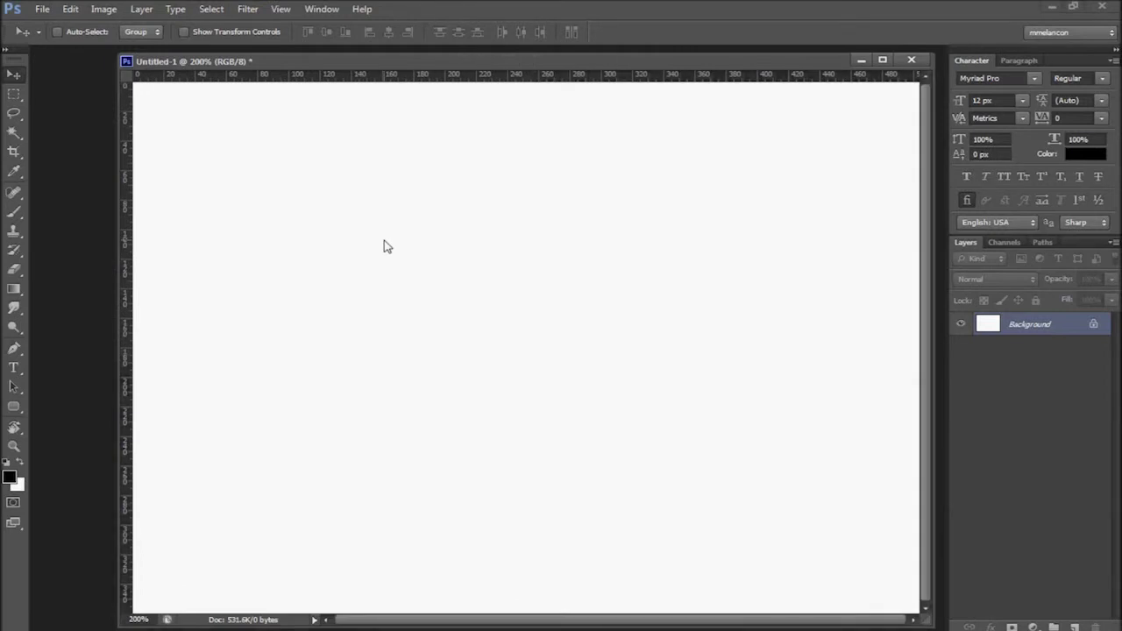
pyautogui.hotkey('ctrl', "'")
pyautogui.hotkey('ctrl', "'")
pyautogui.hotkey('ctrl', "'")
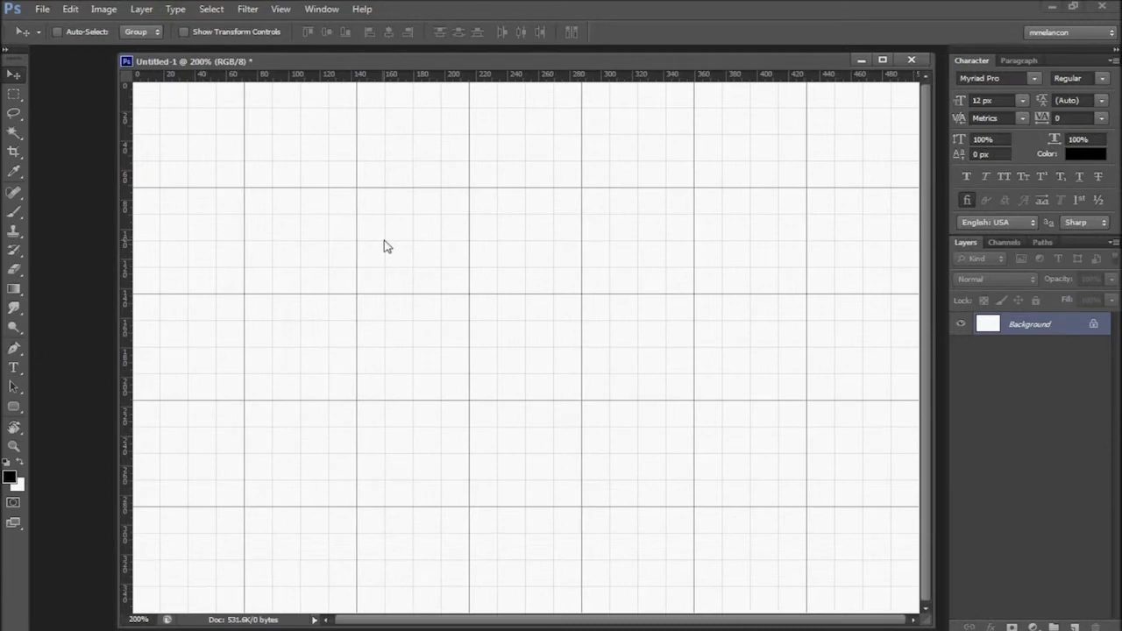
pyautogui.hotkey('ctrl', 'r')
pyautogui.hotkey('ctrl', "'")
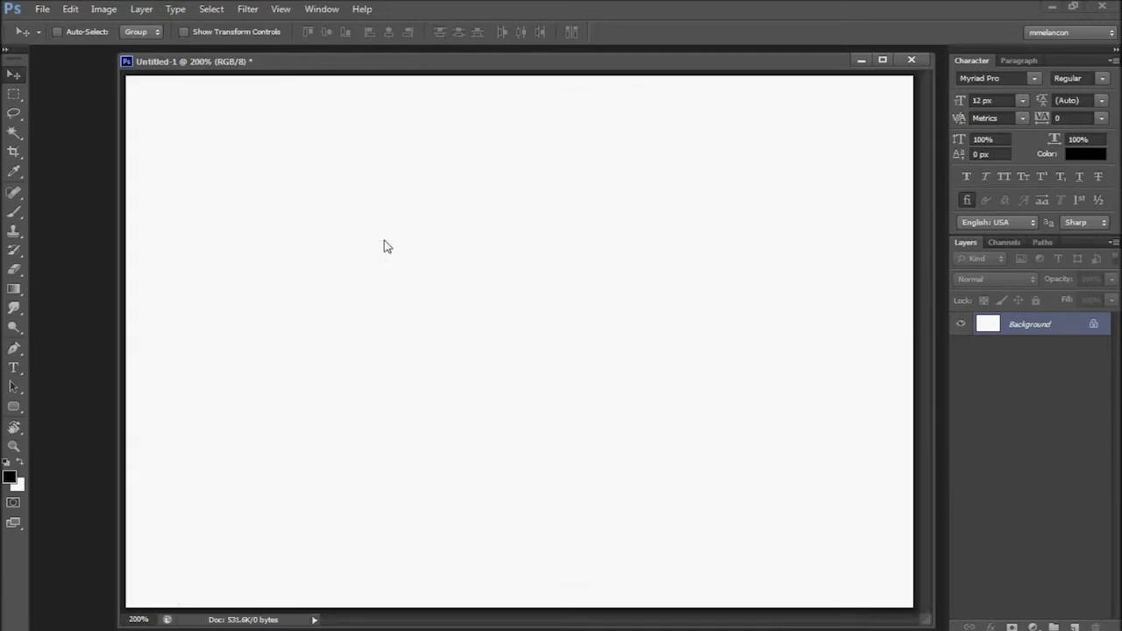
# View the Preferences, Color Settings, and Keyboard Shortcuts and Menus dialogs, dismissing each without changes.
pyautogui.press('i')
pyautogui.hotkey('ctrl', 'k')
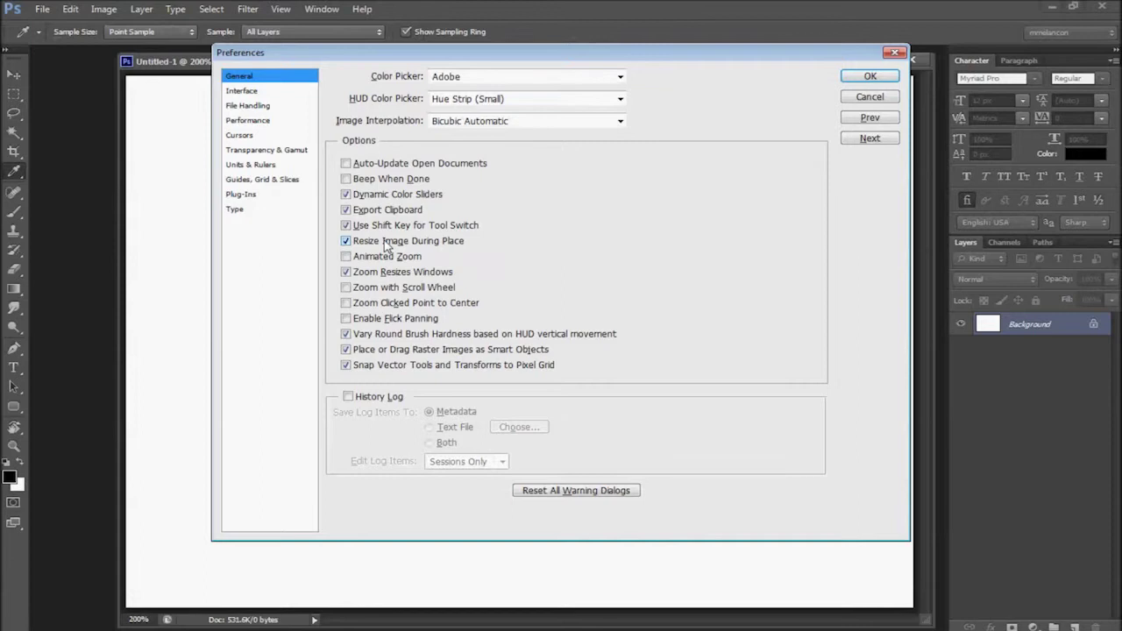
pyautogui.press('Escape')
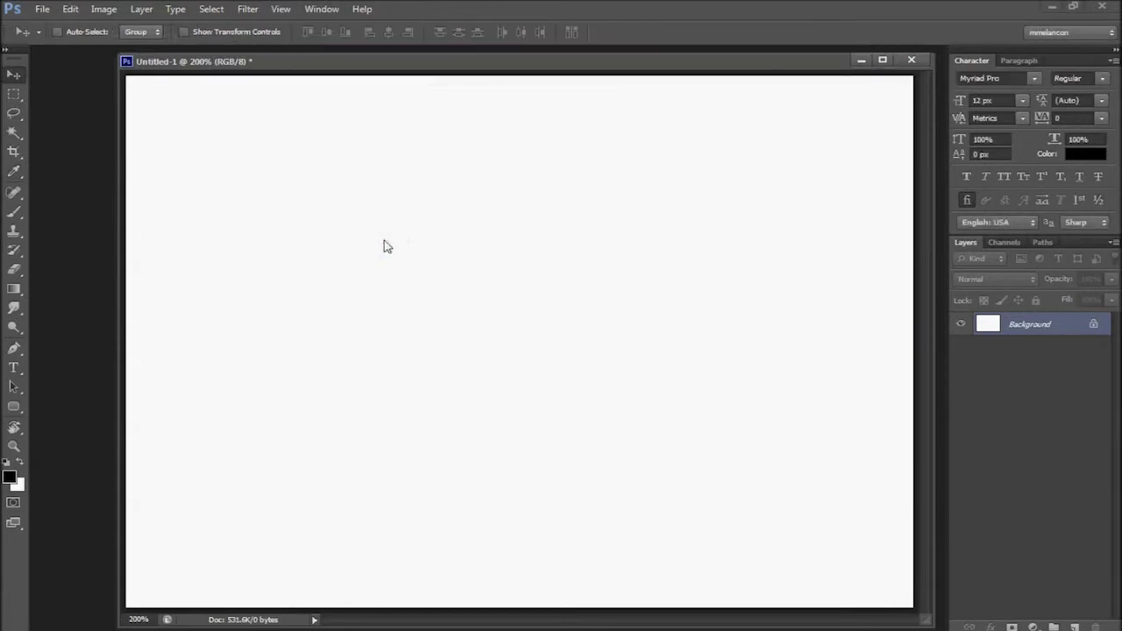
pyautogui.press('i')
pyautogui.hotkey('ctrl', 'shift', 'k')
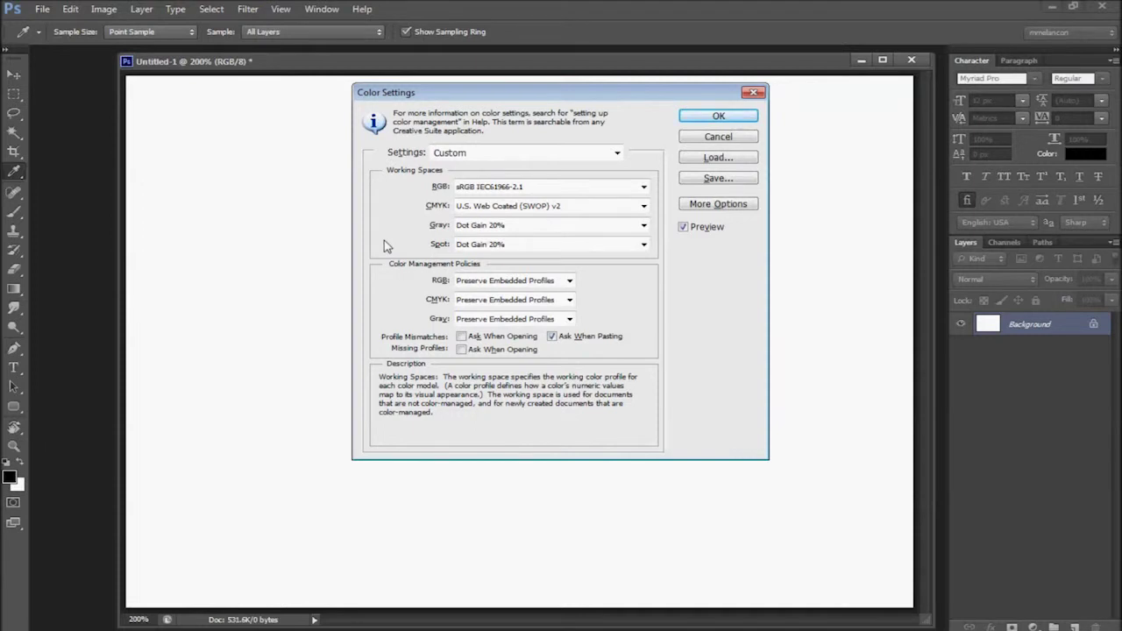
pyautogui.press('Escape')
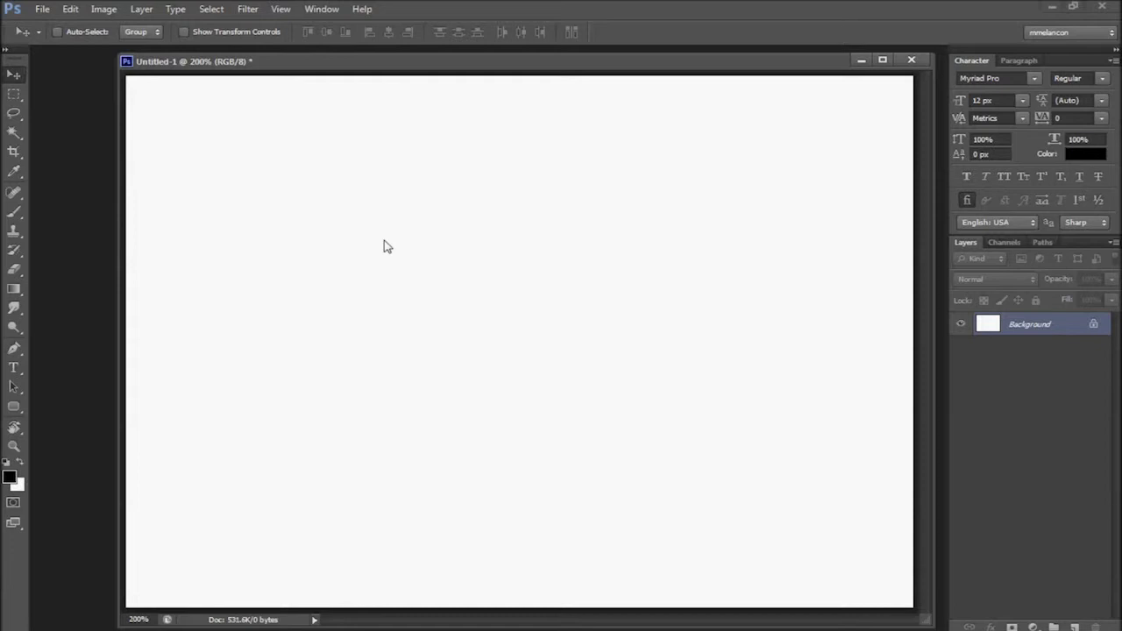
pyautogui.hotkey('ctrl', 'alt', 'shift', 'k')
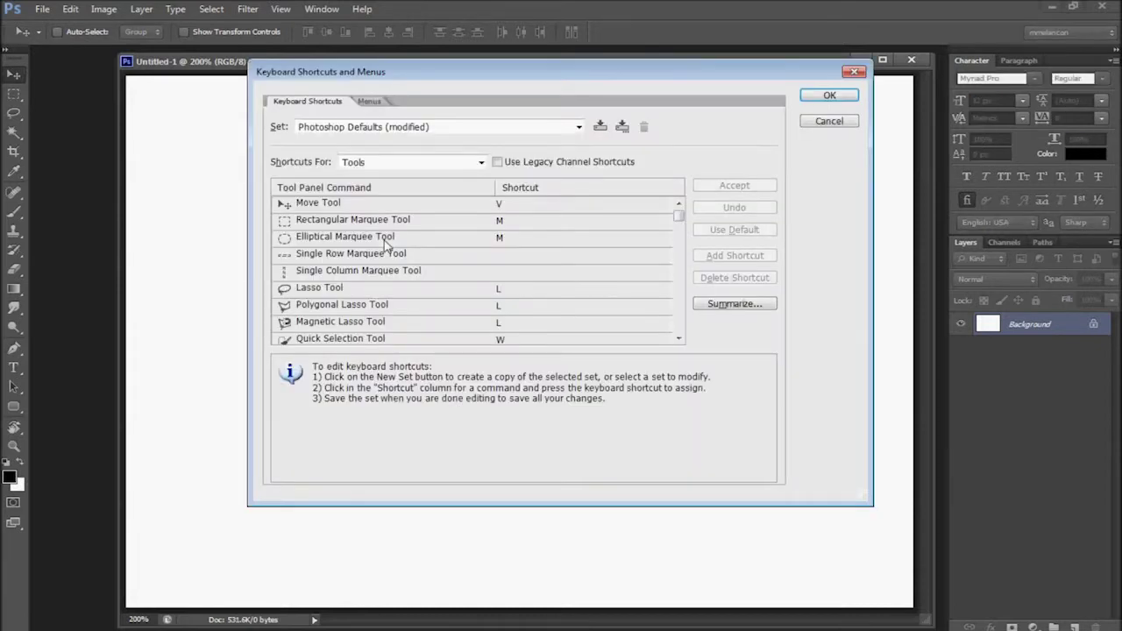
pyautogui.press('Escape')
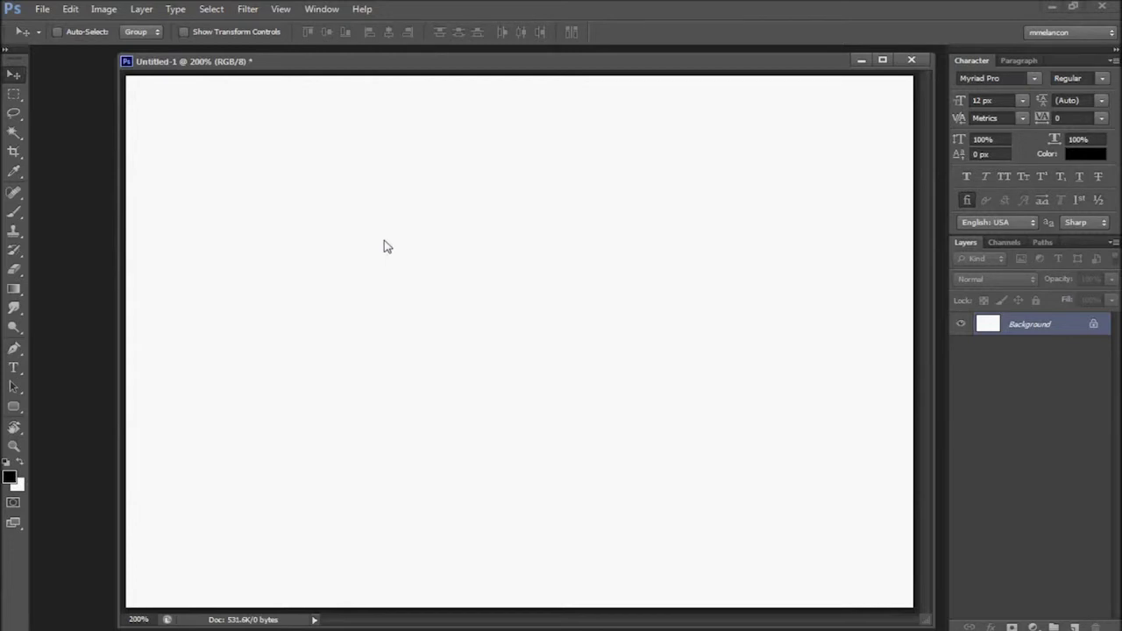
# Zoom the document out to 100% and move its window toward the workspace center.
pyautogui.moveTo(483, 60); pyautogui.dragTo(474, 57)
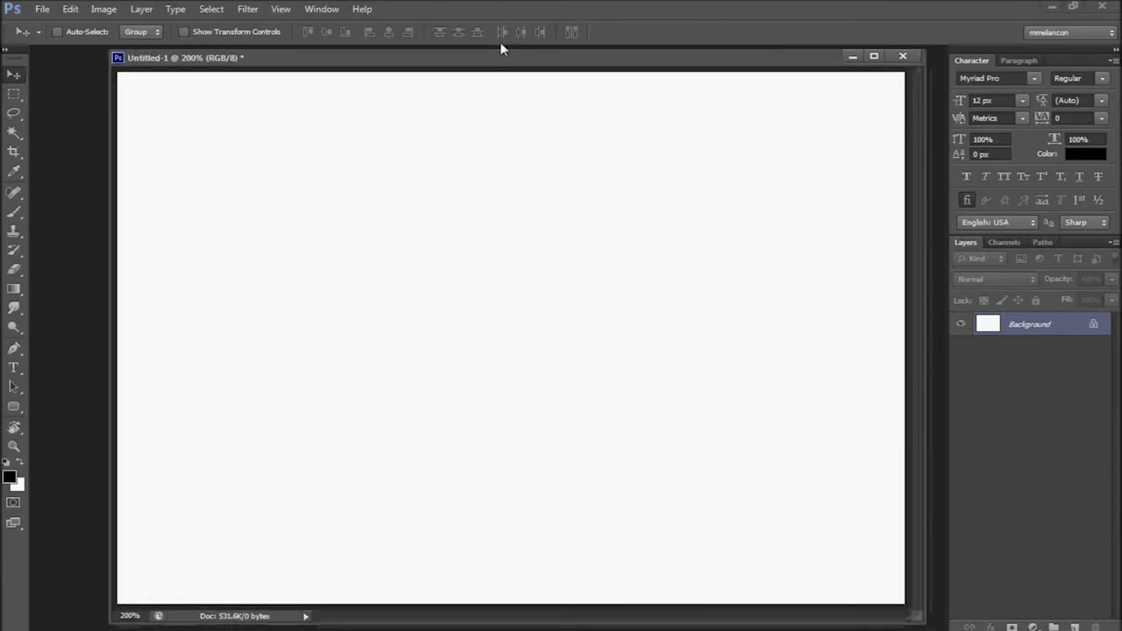
pyautogui.hotkey('ctrl', '-')
pyautogui.moveTo(395, 63); pyautogui.dragTo(513, 165)
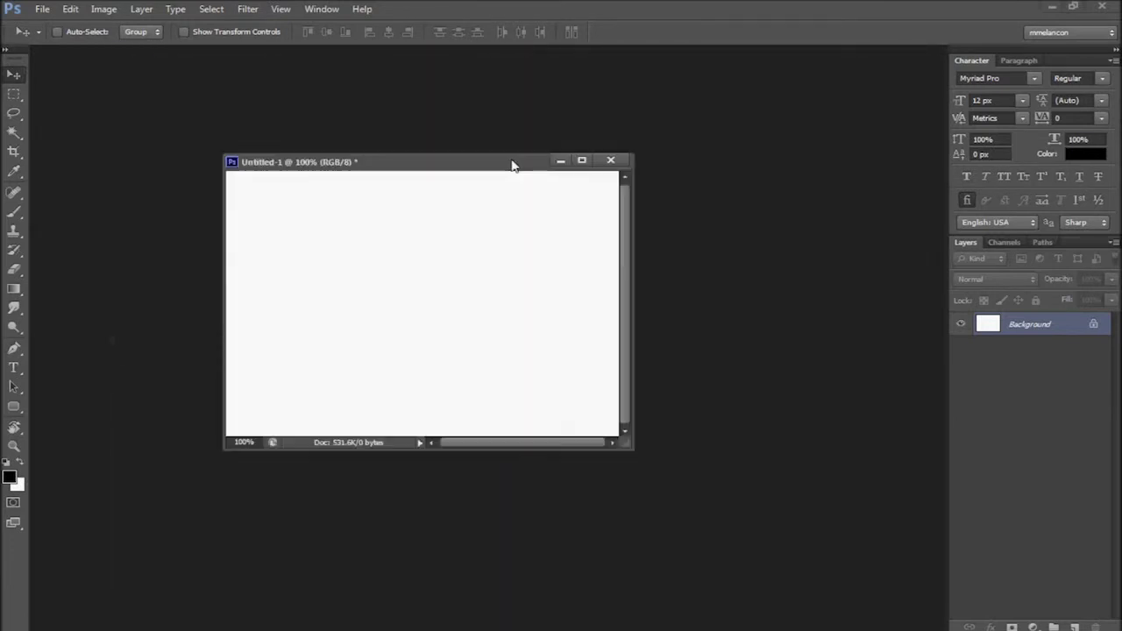
# Toggle all panels and toolbars off and back on repeatedly, and shift the document window slightly sideways.
pyautogui.press('Tab')
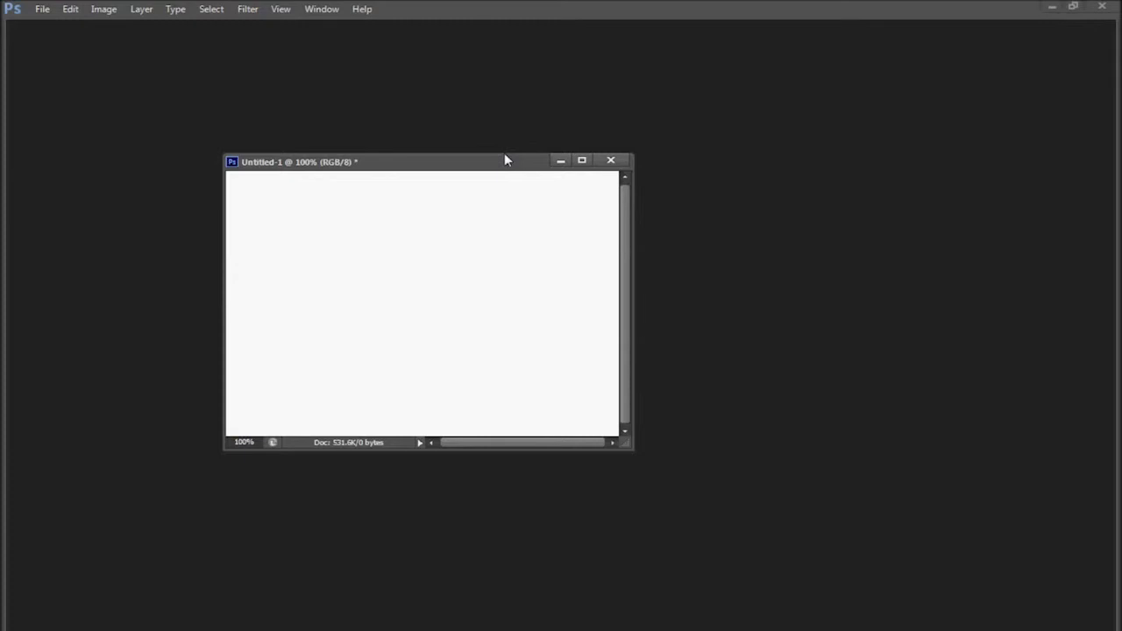
pyautogui.moveTo(510, 163); pyautogui.dragTo(536, 159)
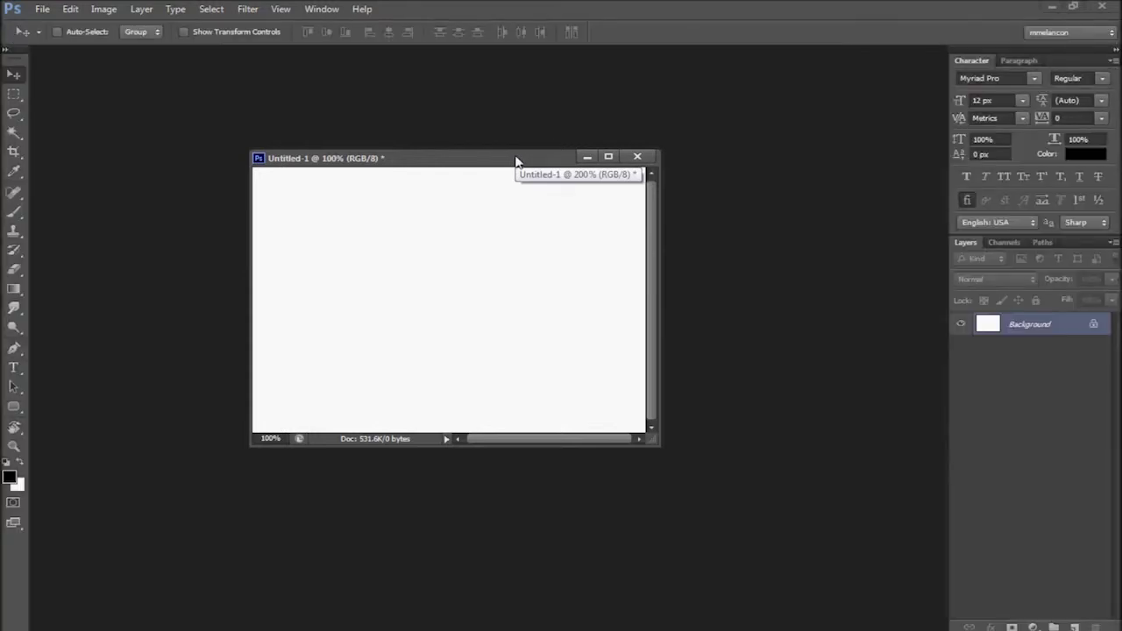
pyautogui.press('Tab')
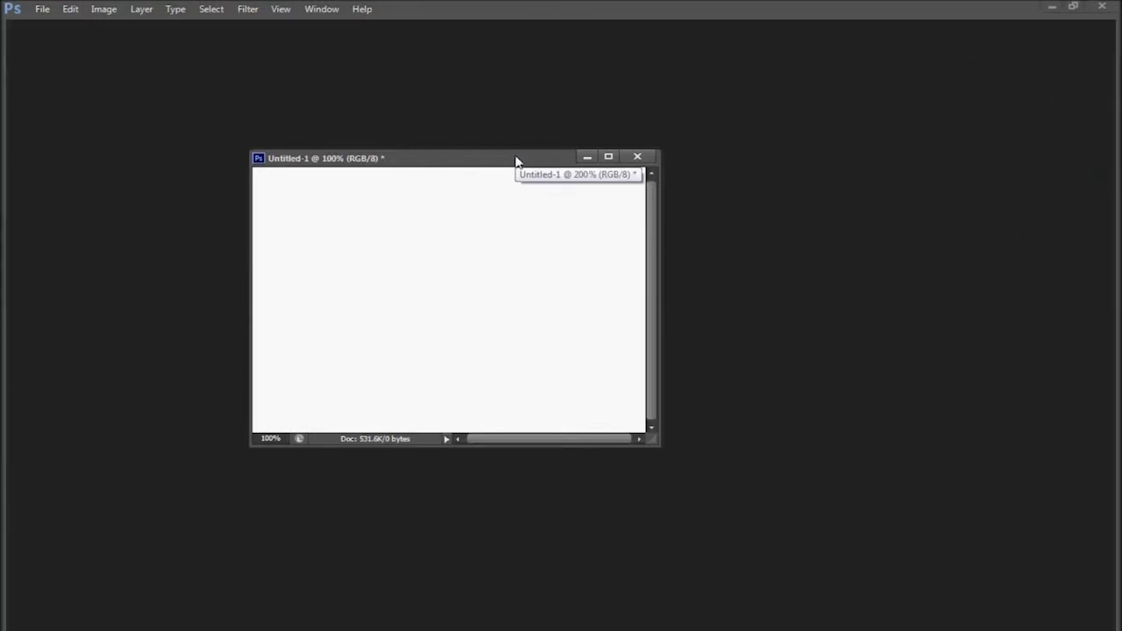
pyautogui.press('Tab')
# Cycle through the full-screen modes and return to the standard screen mode.
pyautogui.press('f')
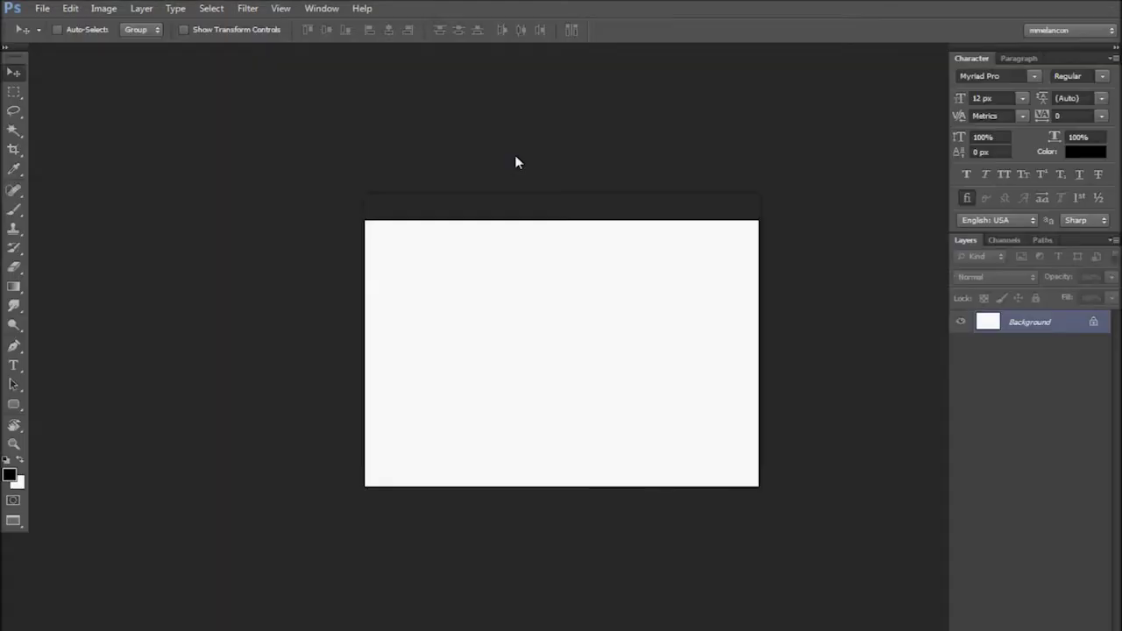
pyautogui.press('f')
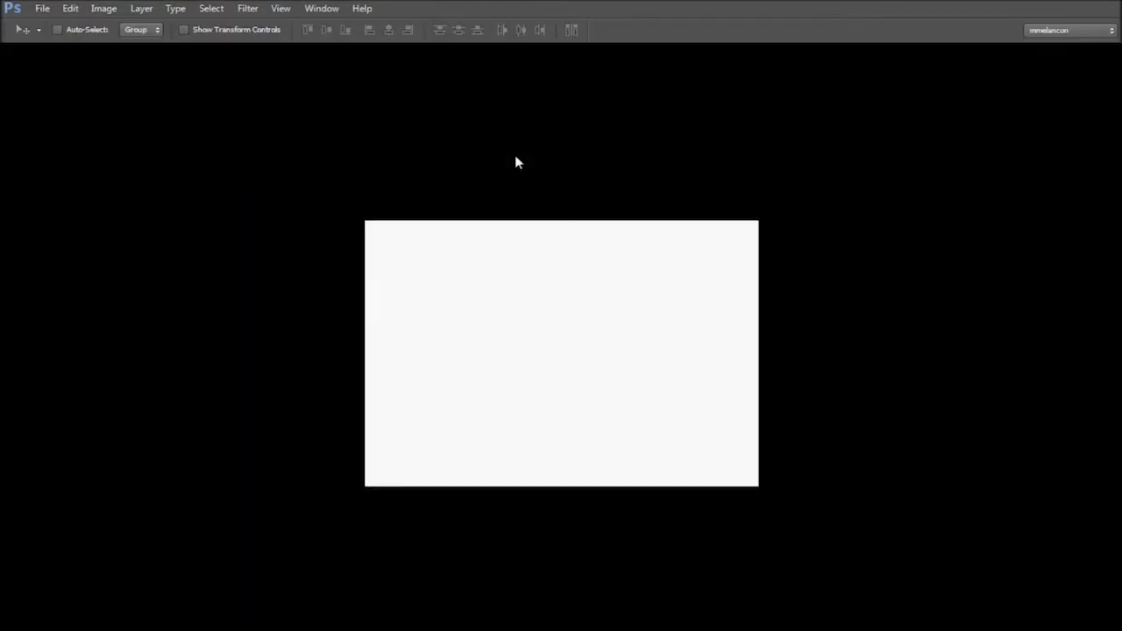
pyautogui.press('f')
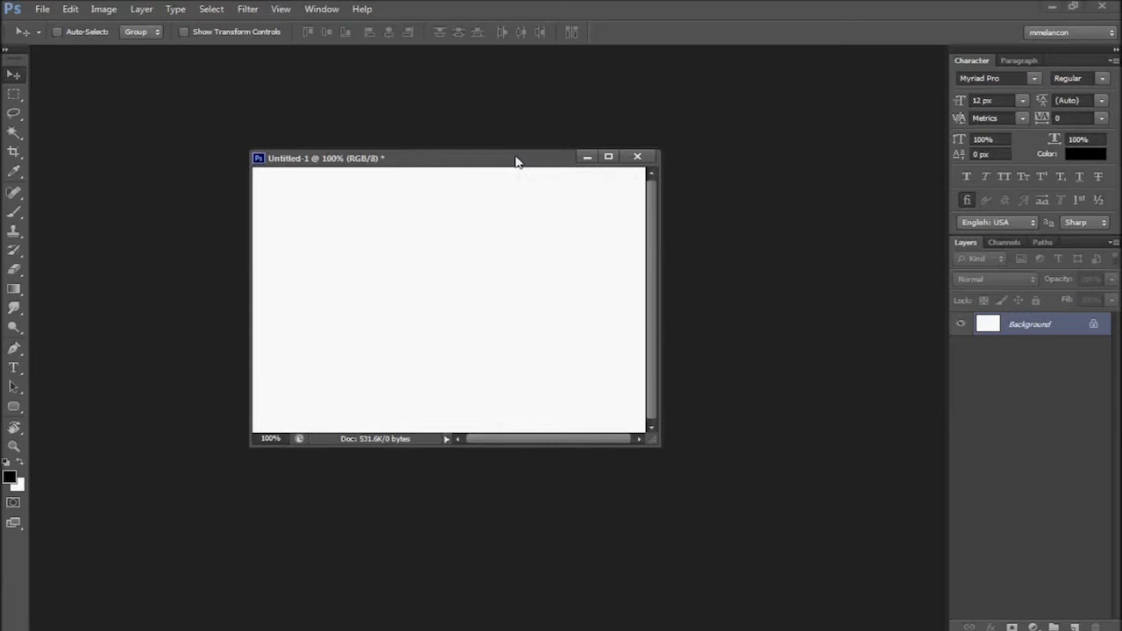
# Create two more blank documents with the default new-document settings.
pyautogui.hotkey('ctrl', 'n')
pyautogui.press('Return')
pyautogui.hotkey('ctrl', 'n')
pyautogui.press('Return')
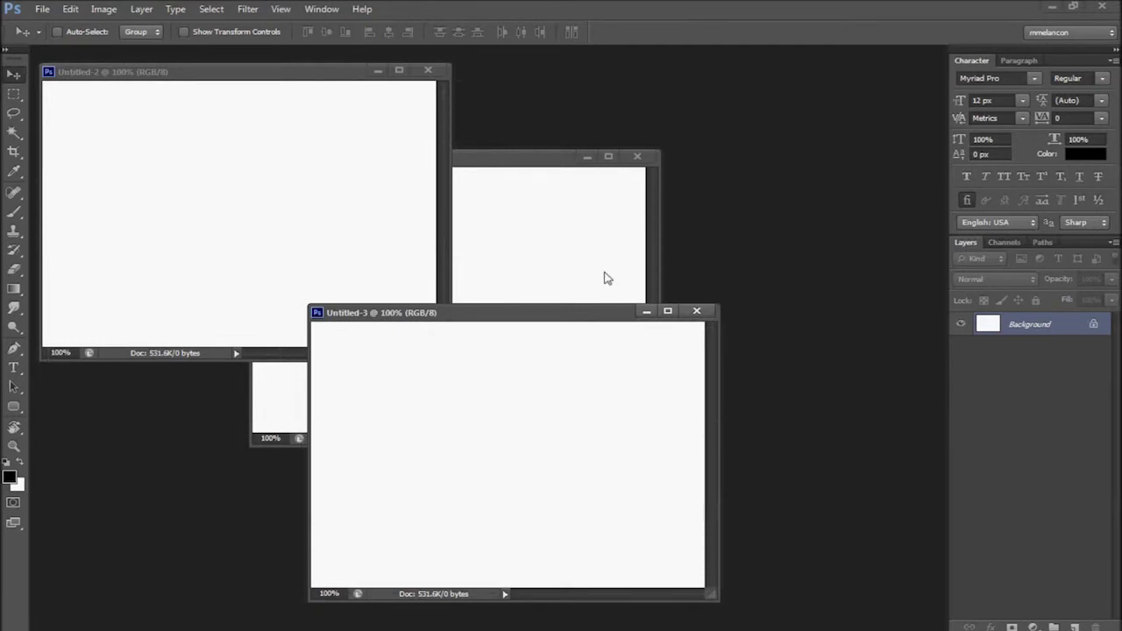
# Enlarge the soft black brush to 137 px and paint one diagonal stroke each in Untitled-2 and Untitled-1.
pyautogui.press('b')
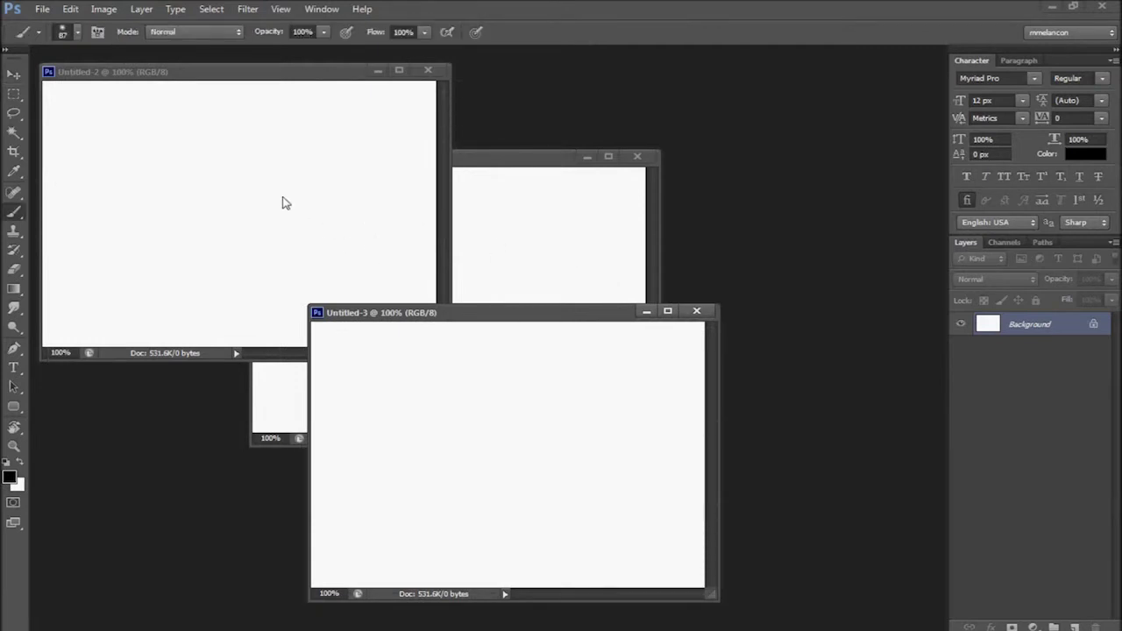
pyautogui.click(235, 191)
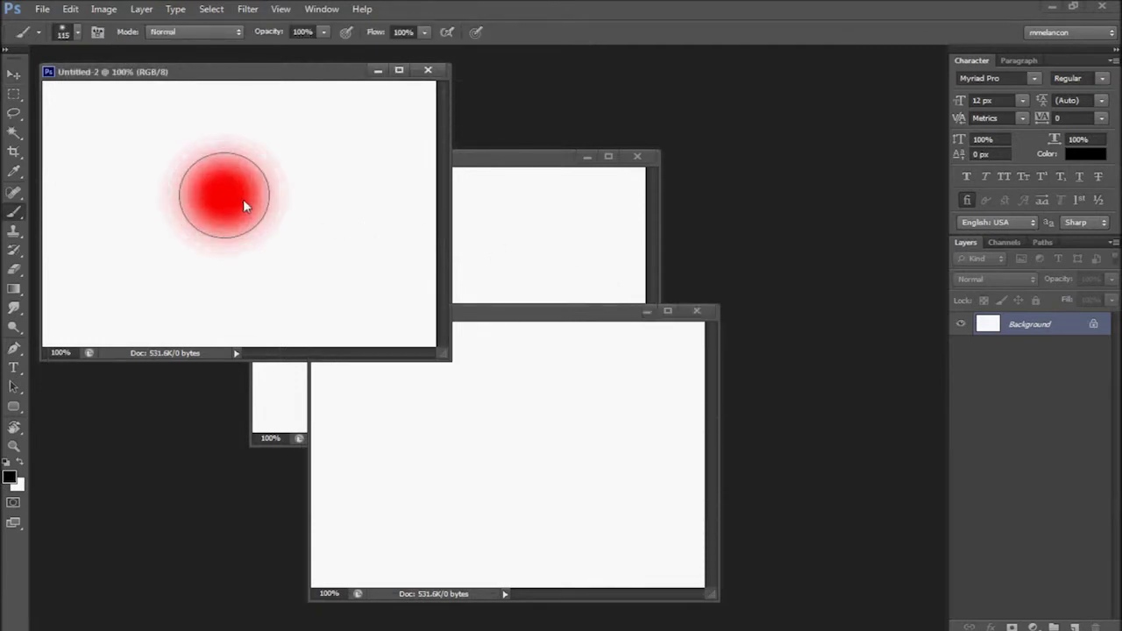
pyautogui.click(194, 179)
pyautogui.moveTo(194, 182); pyautogui.dragTo(290, 244)
pyautogui.click(518, 243)
pyautogui.moveTo(580, 214); pyautogui.dragTo(375, 371)
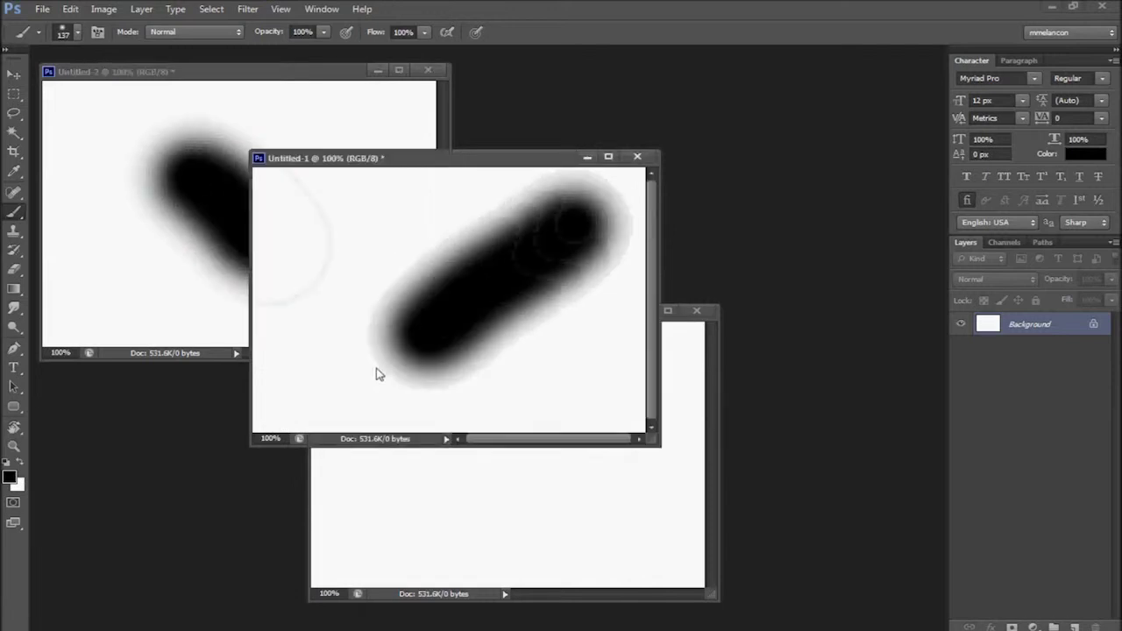
# Paint one vertical soft black stroke down the middle of the Untitled-3 document.
pyautogui.click(489, 508)
pyautogui.moveTo(489, 379); pyautogui.dragTo(496, 536)
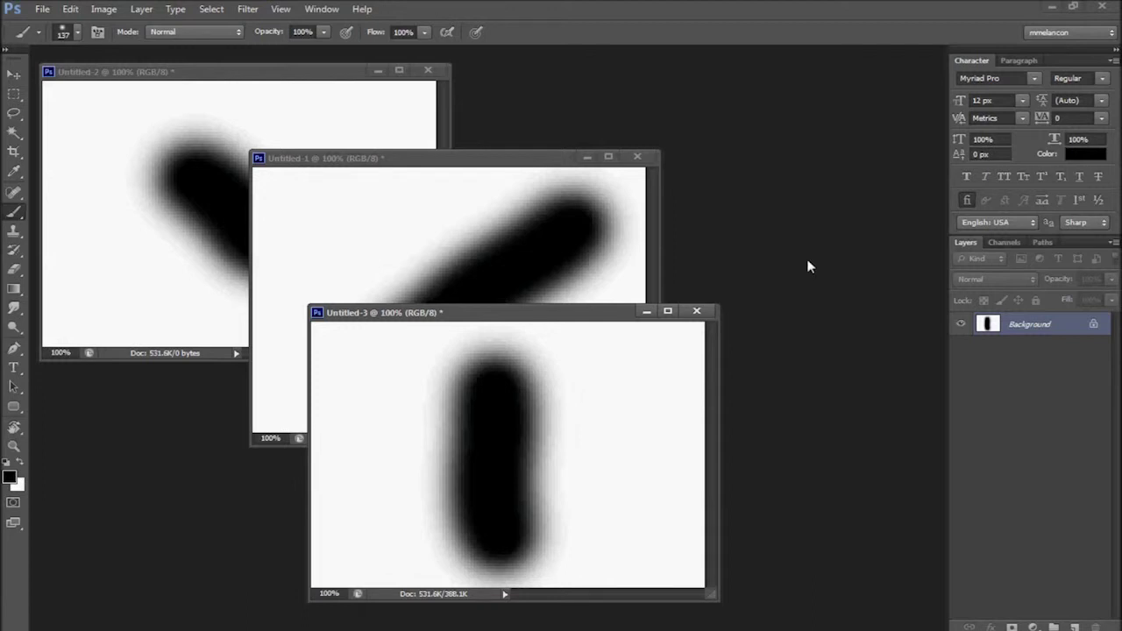
# Cycle repeatedly through the three open documents, including once in reverse order, ending on Untitled-1.
pyautogui.hotkey('ctrl', 'Tab')
pyautogui.hotkey('ctrl', 'Tab')
pyautogui.hotkey('ctrl', 'shift', 'Tab')
pyautogui.hotkey('ctrl', 'Tab')
pyautogui.hotkey('ctrl', 'Tab')
pyautogui.hotkey('ctrl', 'Tab')
pyautogui.hotkey('ctrl', 'Tab')
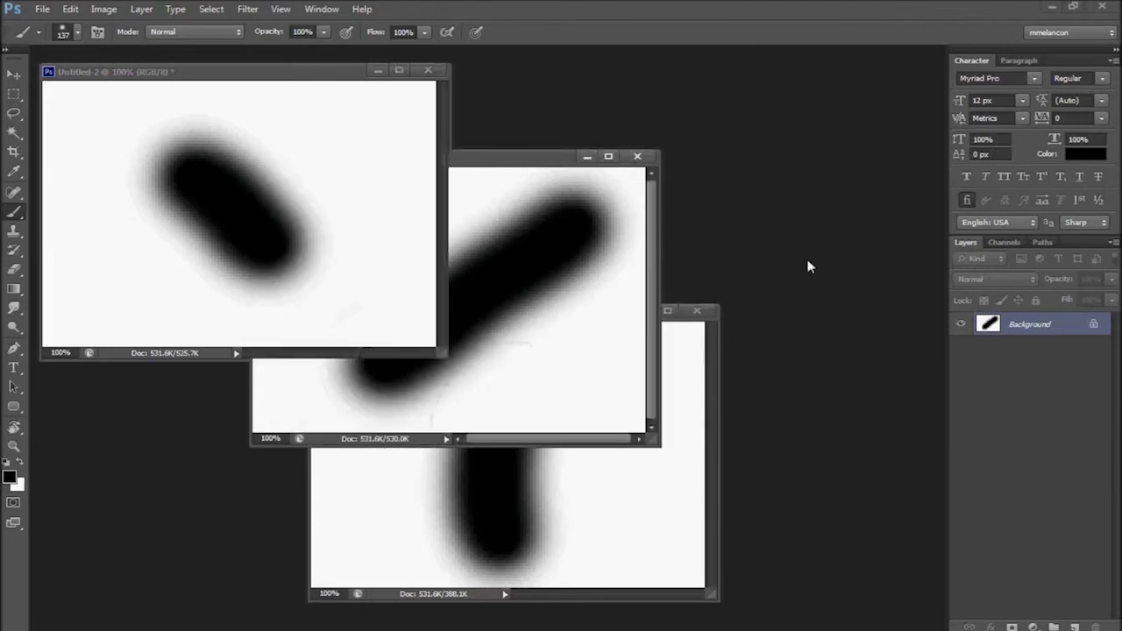
pyautogui.hotkey('ctrl', 'Tab')
pyautogui.hotkey('ctrl', 'Tab')
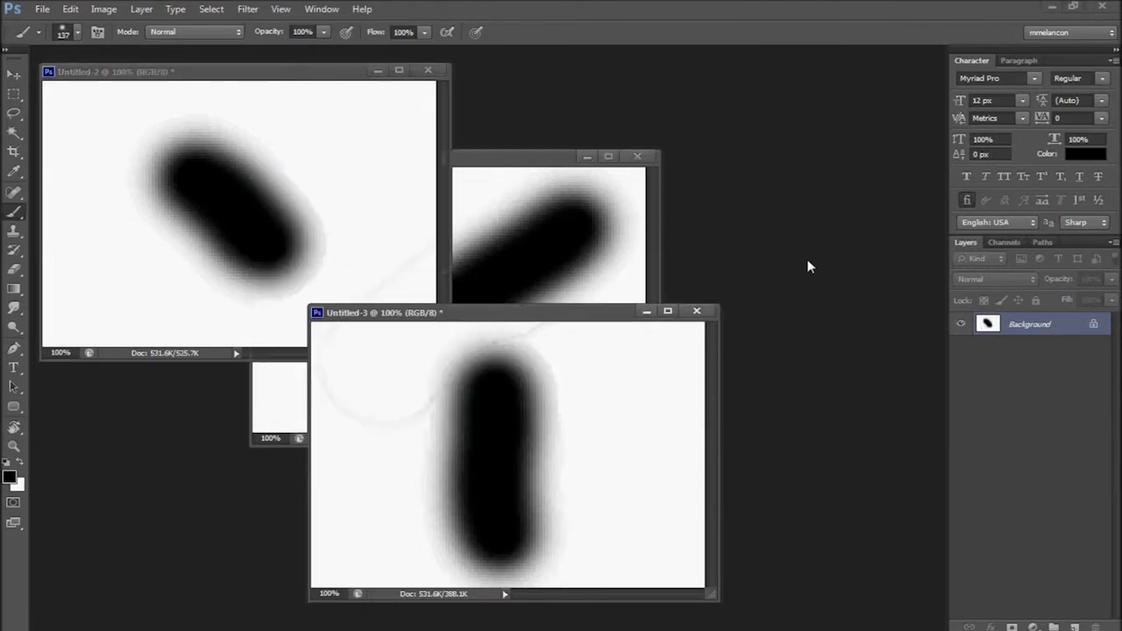
pyautogui.hotkey('ctrl', 'Tab')
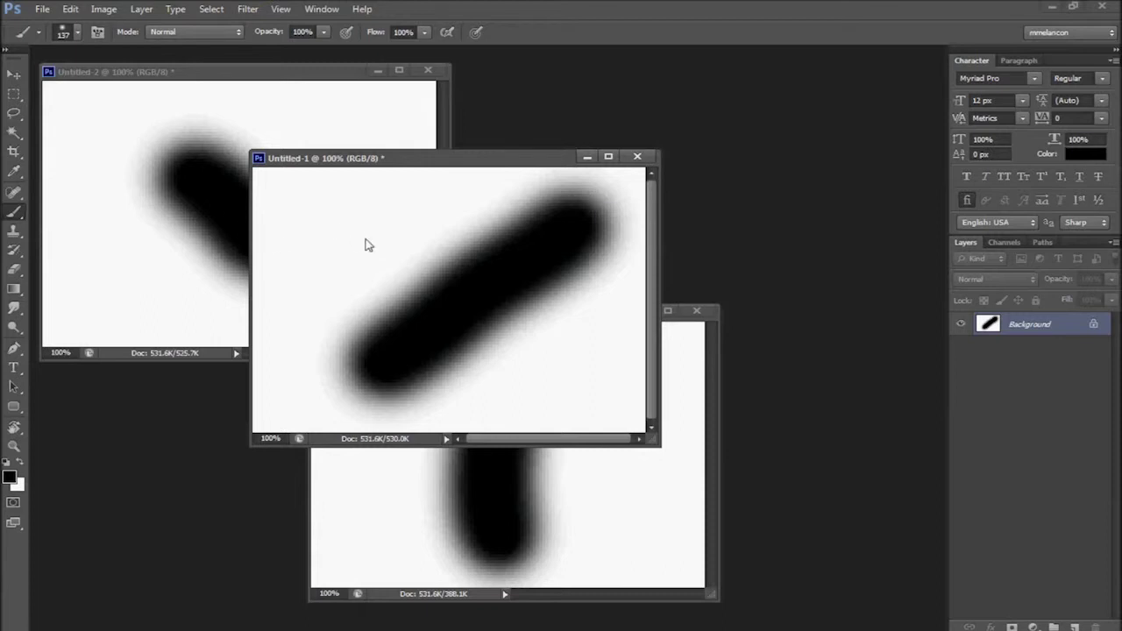
# Activate the Move tool and close Untitled-1 and Untitled-2 without saving them.
pyautogui.press('v')
pyautogui.hotkey('ctrl', 'w')
pyautogui.press('Tab')
pyautogui.press('Return')
pyautogui.hotkey('ctrl', 'w')
pyautogui.press('Tab')
pyautogui.press('Return')
# Move the Untitled-3 window slightly up and sideways and step back in its history until the canvas is blank.
pyautogui.moveTo(492, 305); pyautogui.dragTo(457, 277)
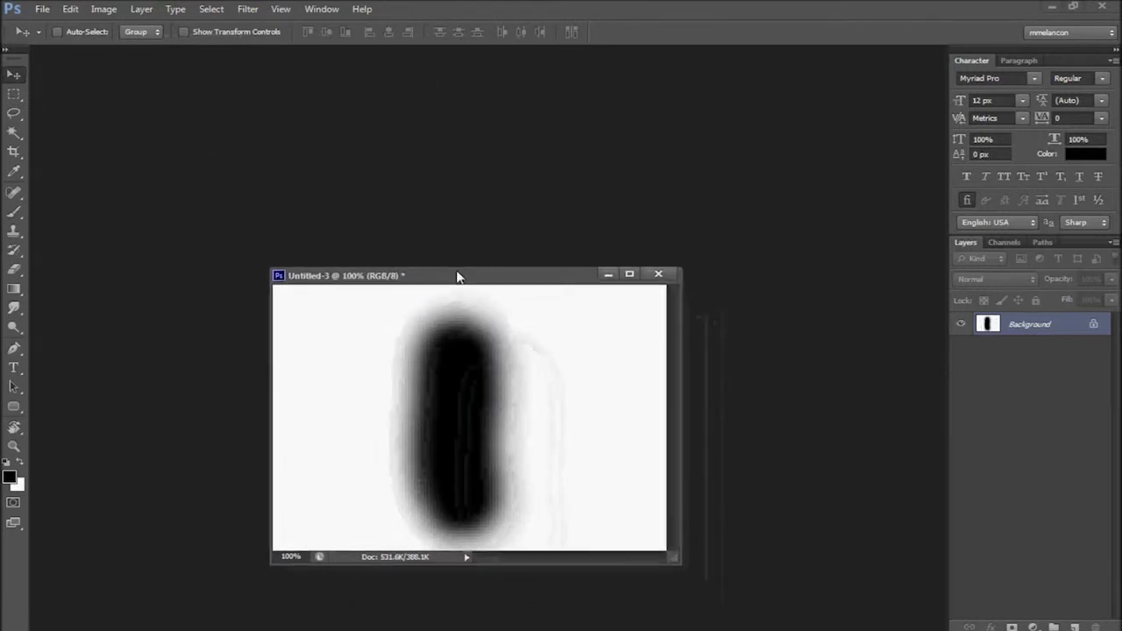
pyautogui.hotkey('ctrl', 'alt', 'z')
pyautogui.hotkey('ctrl', 'alt', 'z')
pyautogui.hotkey('ctrl', 'alt', 'z')
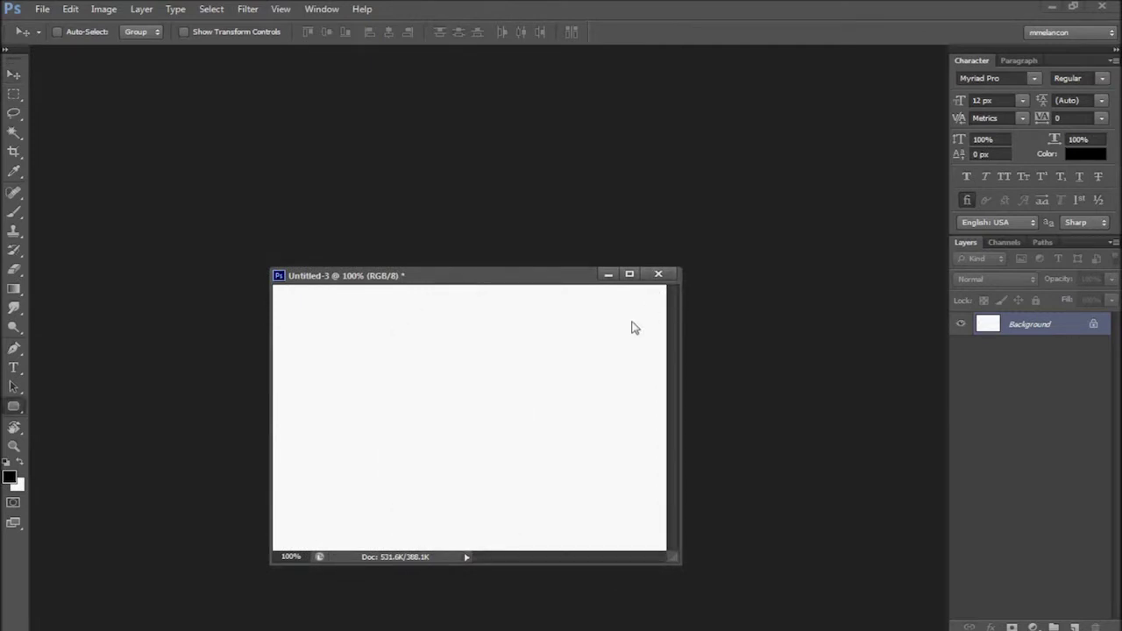
# Draw two black rounded rectangles with 10 px radius side by side, about 145 × 192 px and about 127 × 61 px.
pyautogui.press('u')
pyautogui.moveTo(308, 338); pyautogui.dragTo(422, 479)
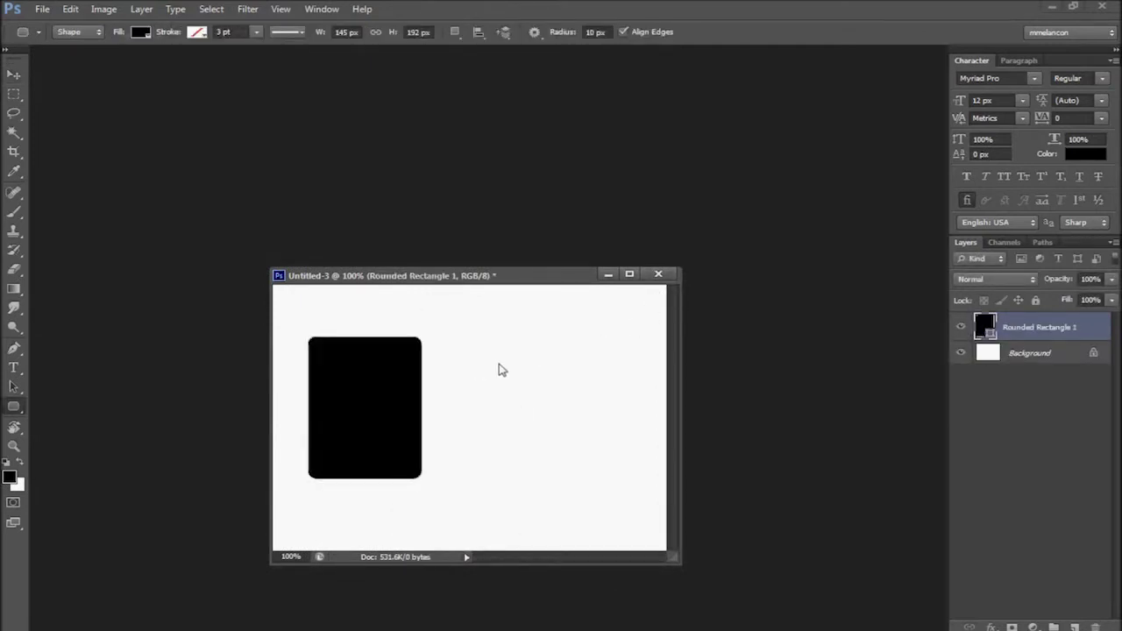
pyautogui.moveTo(457, 375); pyautogui.dragTo(555, 420)
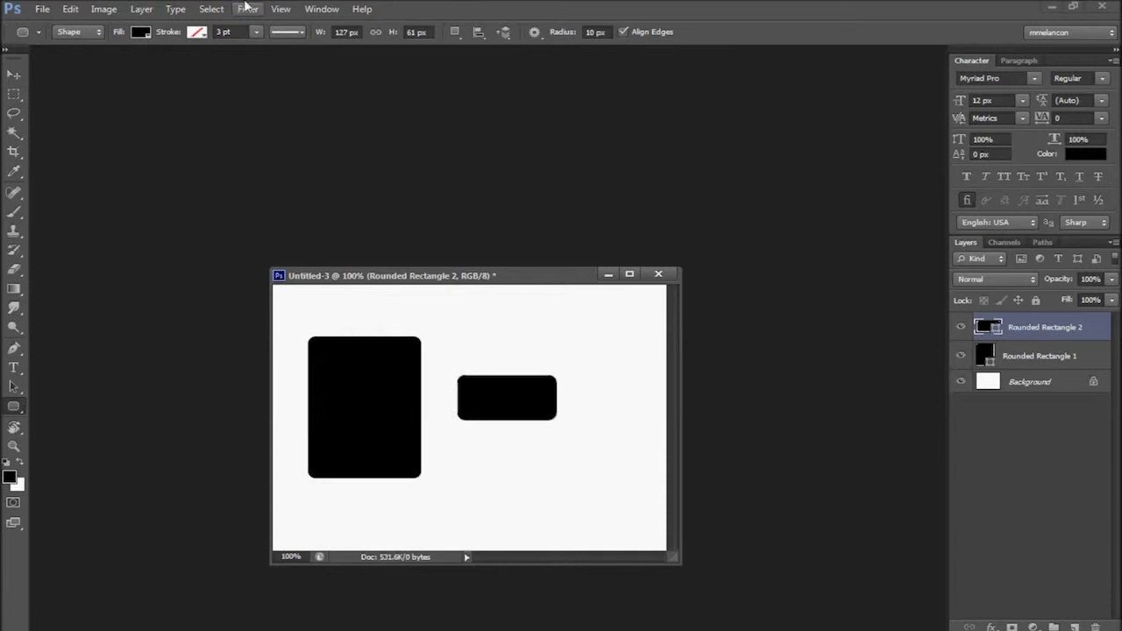
# Check the Snap option, then snap the small rounded rectangle to the large one's side edge and onto its top edge.
pyautogui.click(308, 9)
pyautogui.moveTo(283, 9)
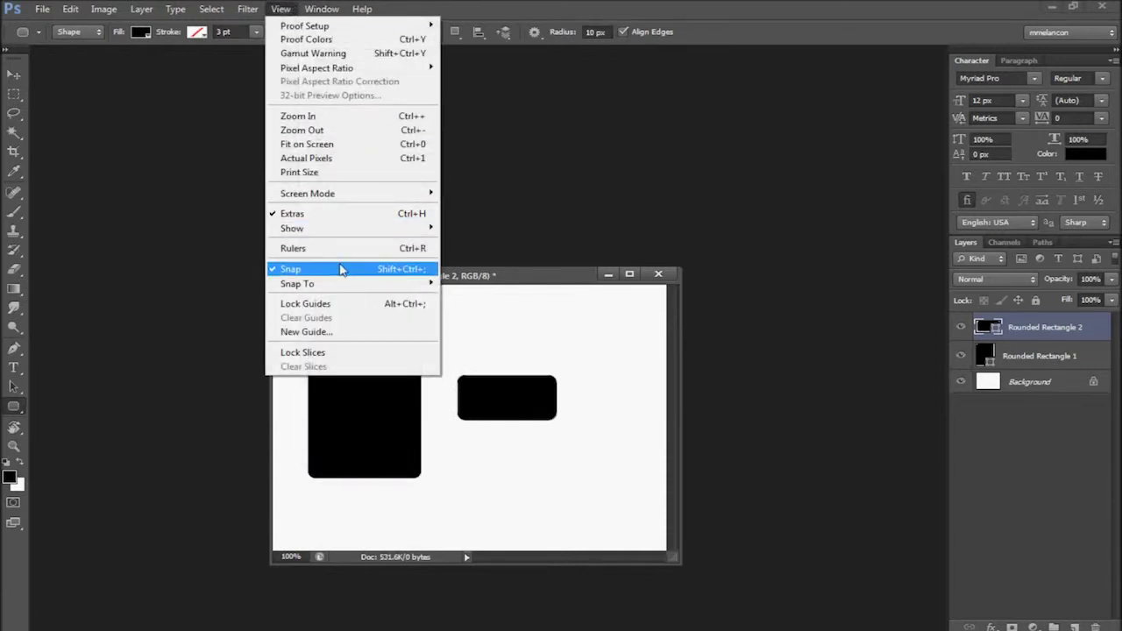
pyautogui.click(502, 358)
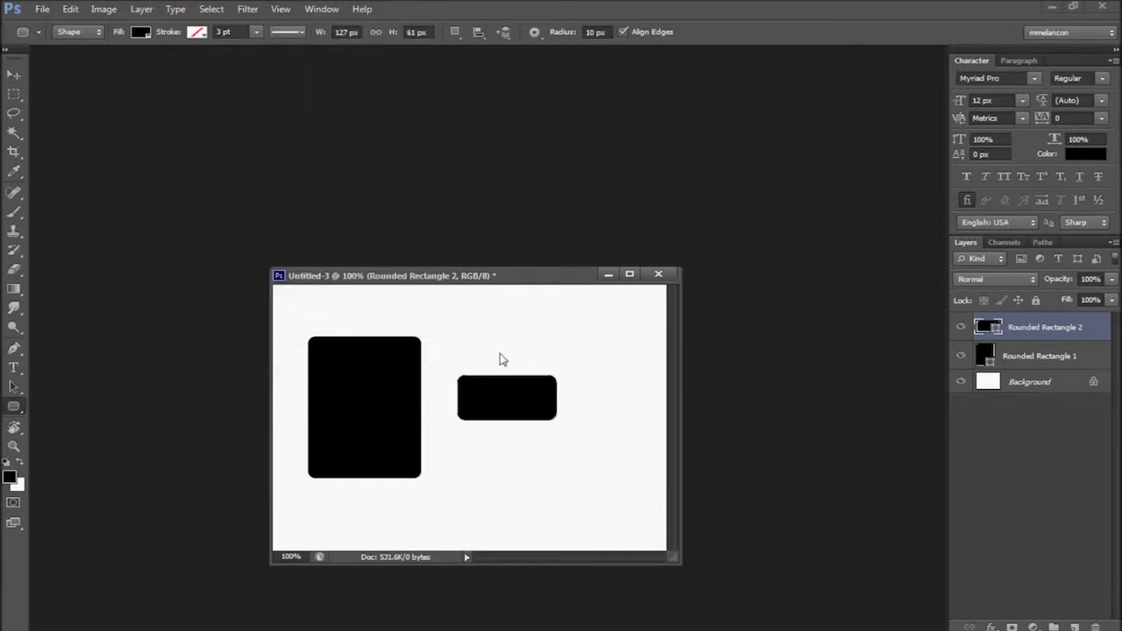
pyautogui.press('v')
pyautogui.moveTo(503, 392); pyautogui.dragTo(474, 390)
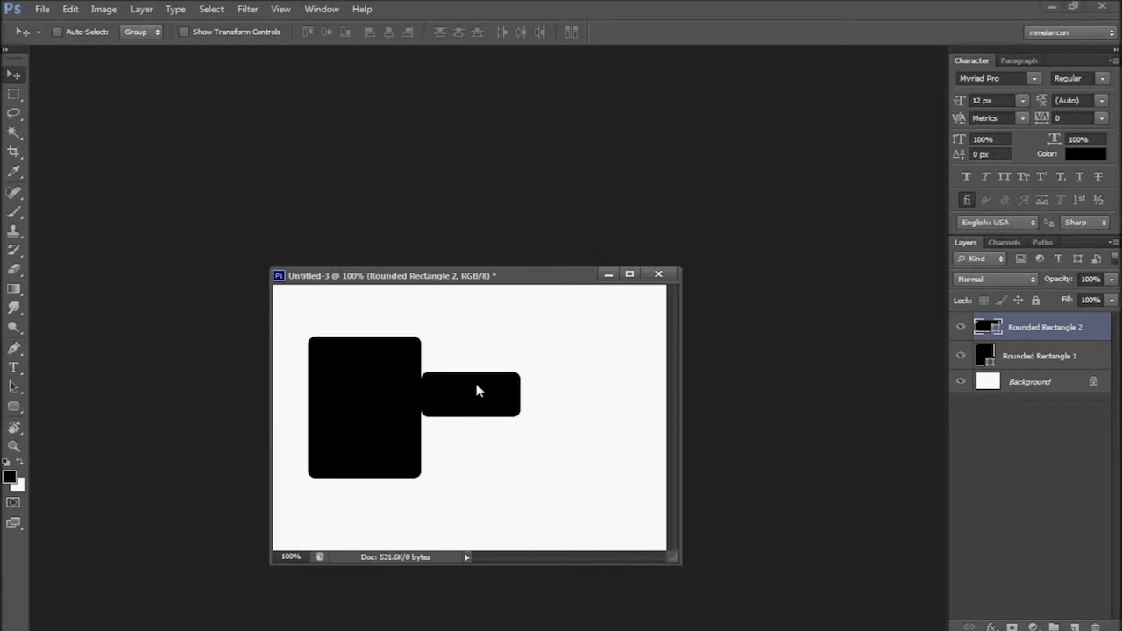
pyautogui.moveTo(511, 393); pyautogui.dragTo(390, 313)
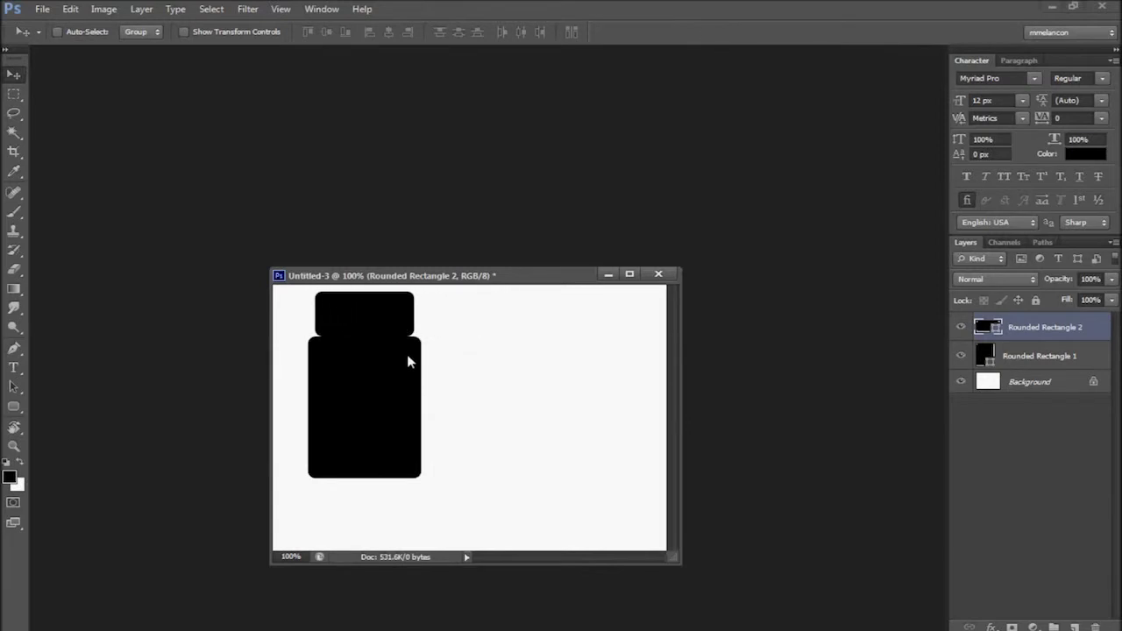
# Move and nudge the small rounded rectangle in all four directions around its place on top of the large one.
pyautogui.moveTo(373, 320); pyautogui.dragTo(372, 332)
pyautogui.hotkey('shift', 'Left')
pyautogui.hotkey('shift', 'Up')
pyautogui.hotkey('shift', 'Down')
pyautogui.hotkey('shift', 'Right')
pyautogui.moveTo(381, 336)
pyautogui.mouseDown()
pyautogui.moveTo(391, 327)
pyautogui.moveTo(333, 328)
pyautogui.moveTo(371, 353)
pyautogui.moveTo(369, 324)
pyautogui.moveTo(373, 336)
pyautogui.mouseUp()
# Paint a short red (#f72929) stroke with a 70 px soft brush on the Background layer, below the large rectangle.
pyautogui.press('b')
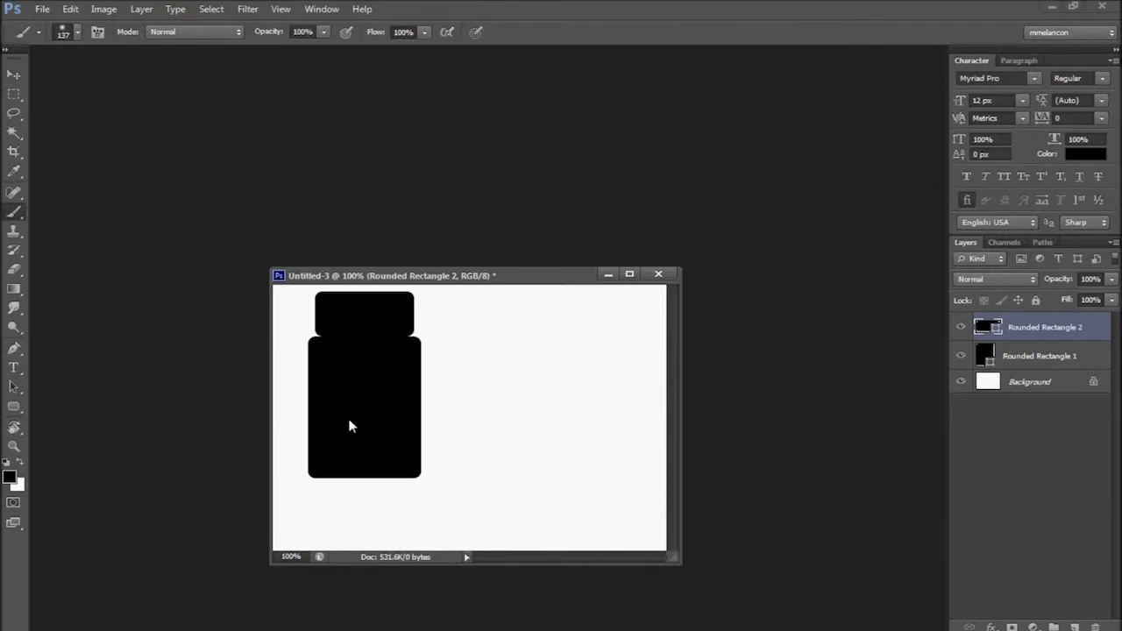
pyautogui.click(1031, 386)
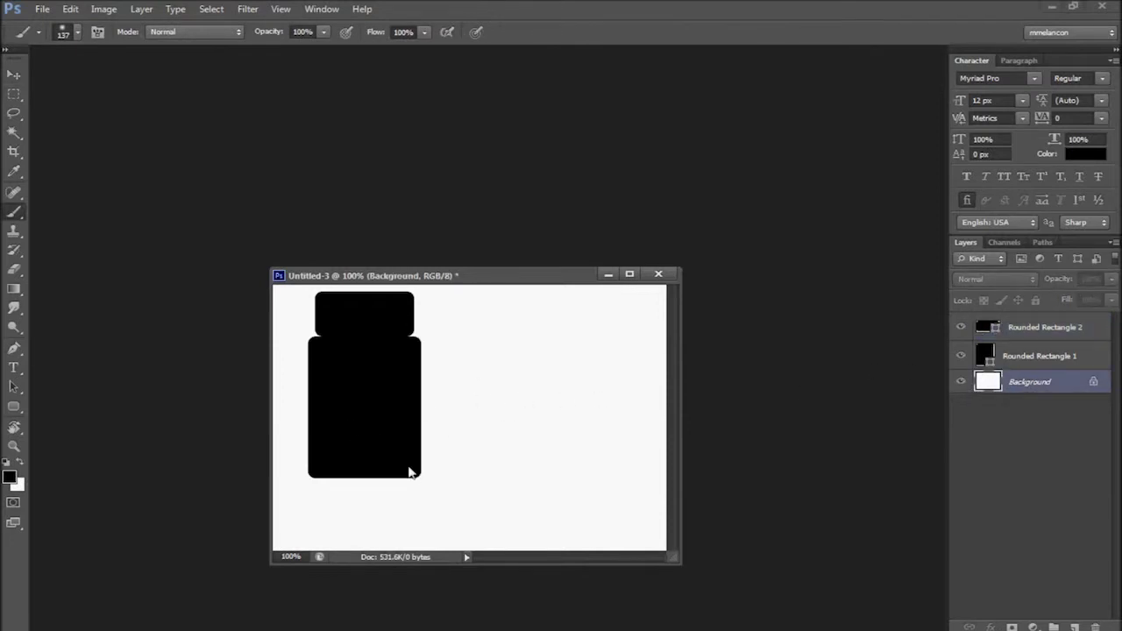
pyautogui.moveTo(449, 480); pyautogui.dragTo(594, 314)
pyautogui.press('Return')
pyautogui.press('[')
pyautogui.press('[')
pyautogui.press('[')
pyautogui.press('[')
pyautogui.press('[')
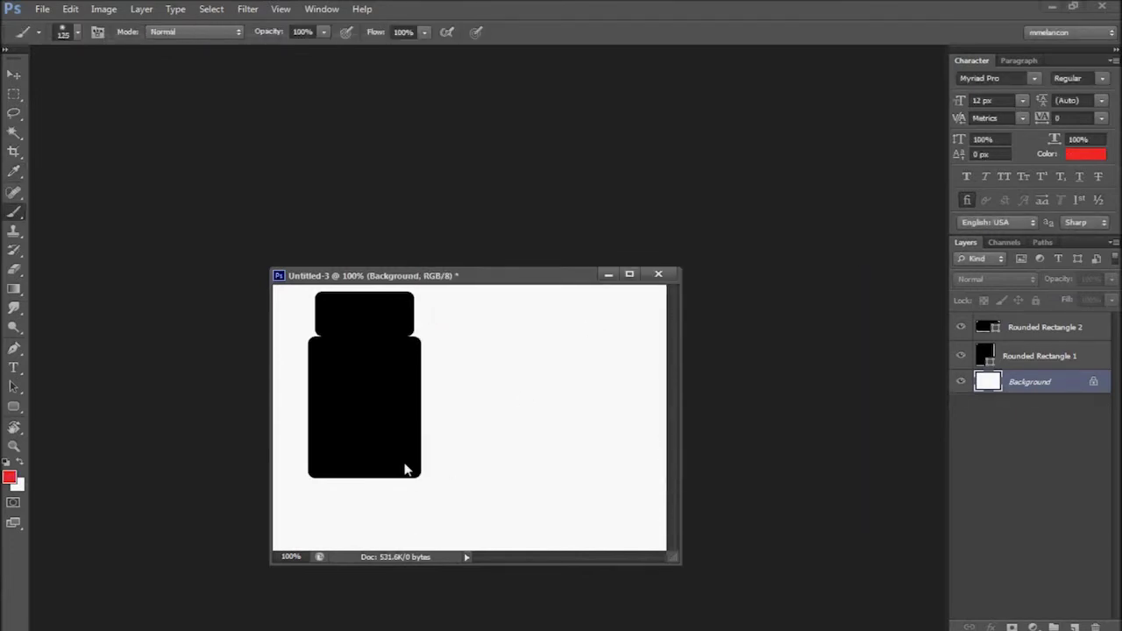
pyautogui.moveTo(336, 446)
pyautogui.mouseDown()
pyautogui.moveTo(403, 529)
pyautogui.moveTo(360, 510)
pyautogui.moveTo(352, 457)
pyautogui.mouseUp()
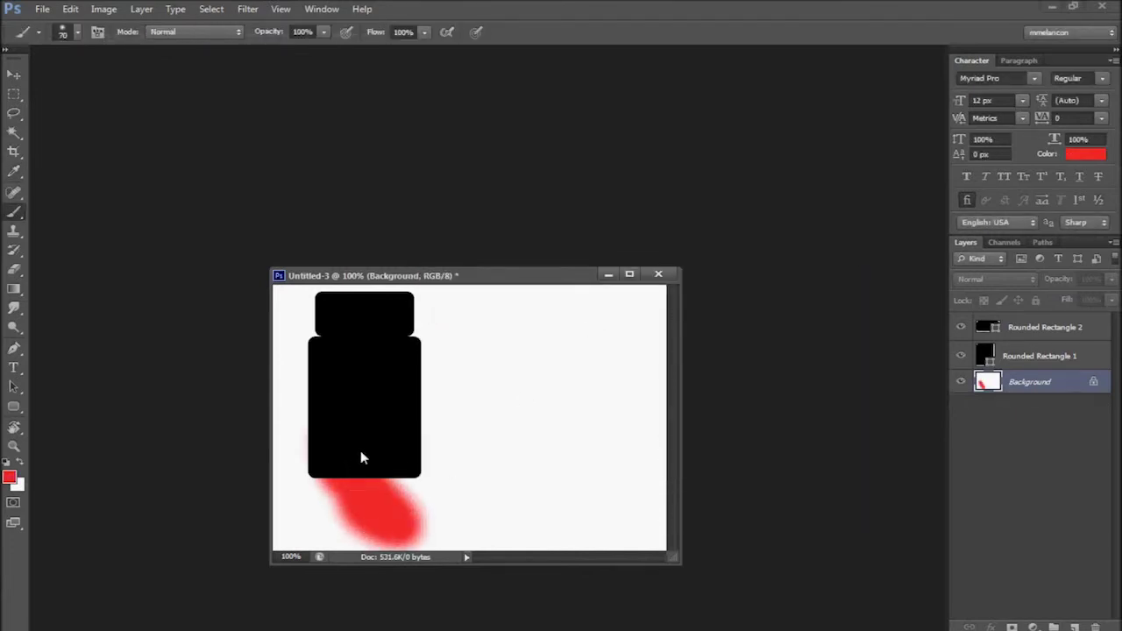
# Convert the Background into the regular layer Layer 0 and bring it to the front of the layer stack.
pyautogui.doubleClick(1015, 383)
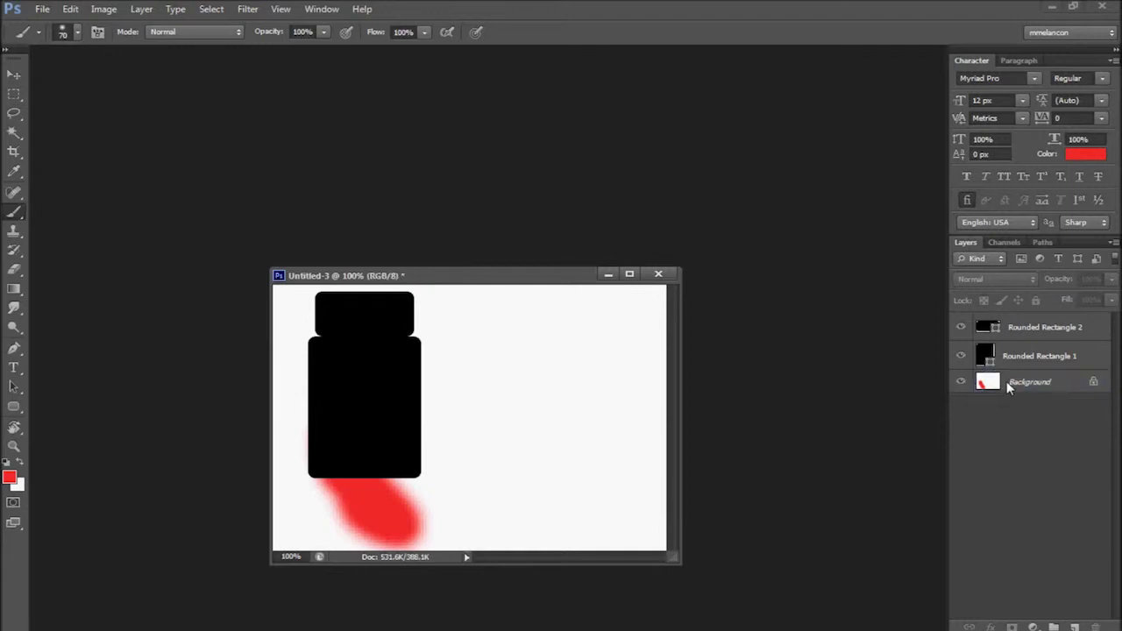
pyautogui.press('Return')
pyautogui.hotkey('ctrl', 'shift', ']')
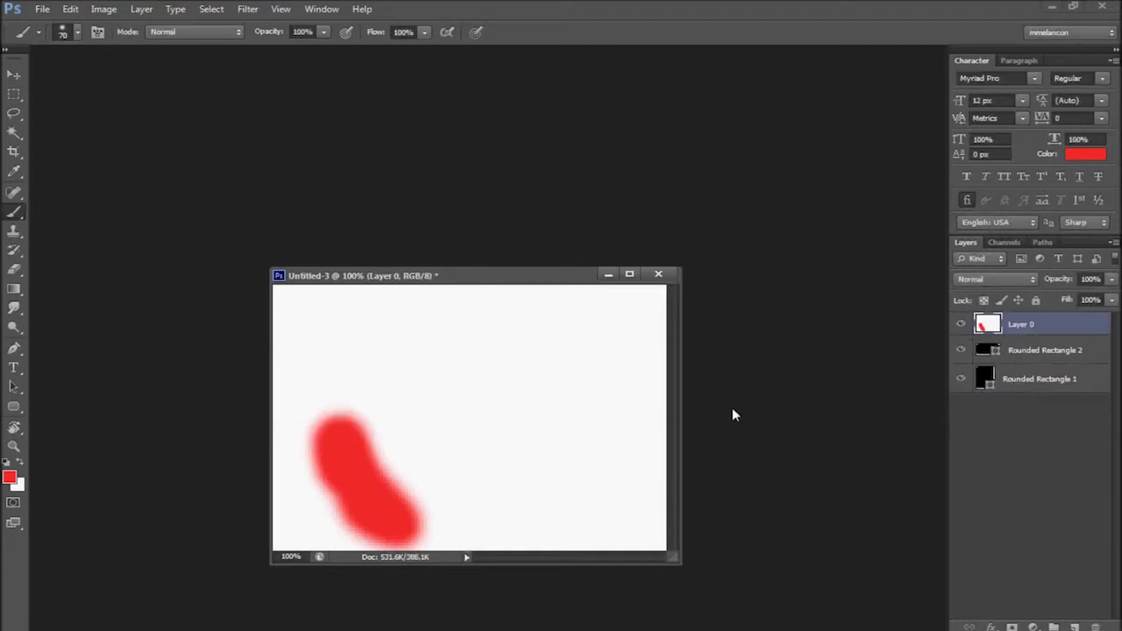
# Set the foreground colour to blue #1118a9 and paint strokes in the centre and upper-right area of Layer 0.
pyautogui.click(9, 477)
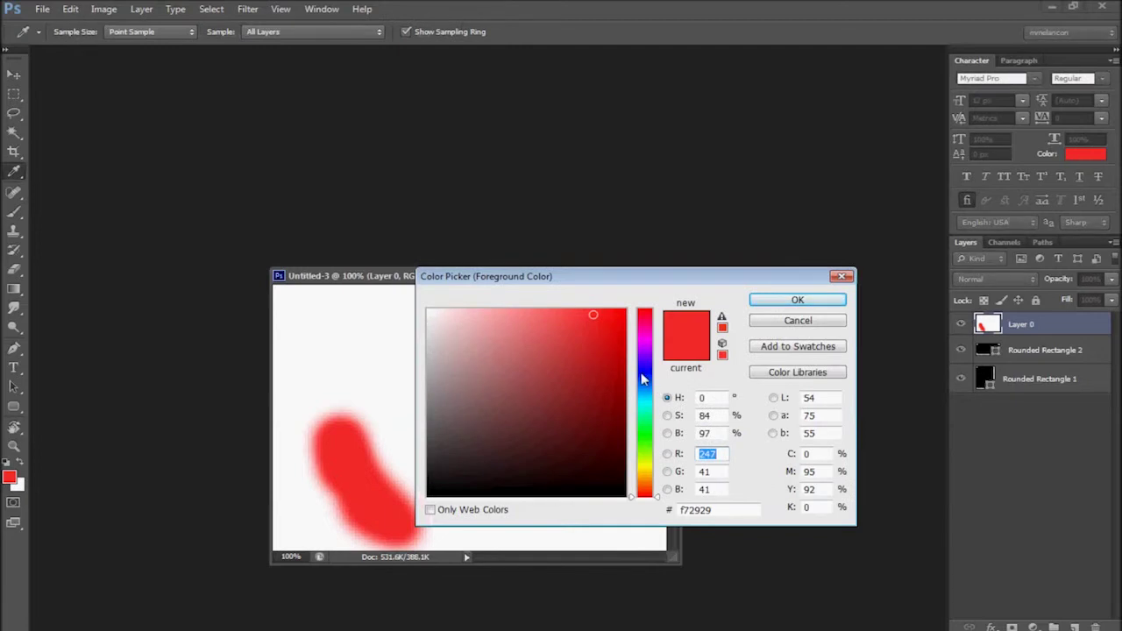
pyautogui.click(644, 372)
pyautogui.click(607, 375)
pyautogui.press('Return')
pyautogui.moveTo(386, 329)
pyautogui.mouseDown()
pyautogui.moveTo(519, 477)
pyautogui.moveTo(391, 405)
pyautogui.moveTo(447, 411)
pyautogui.mouseUp()
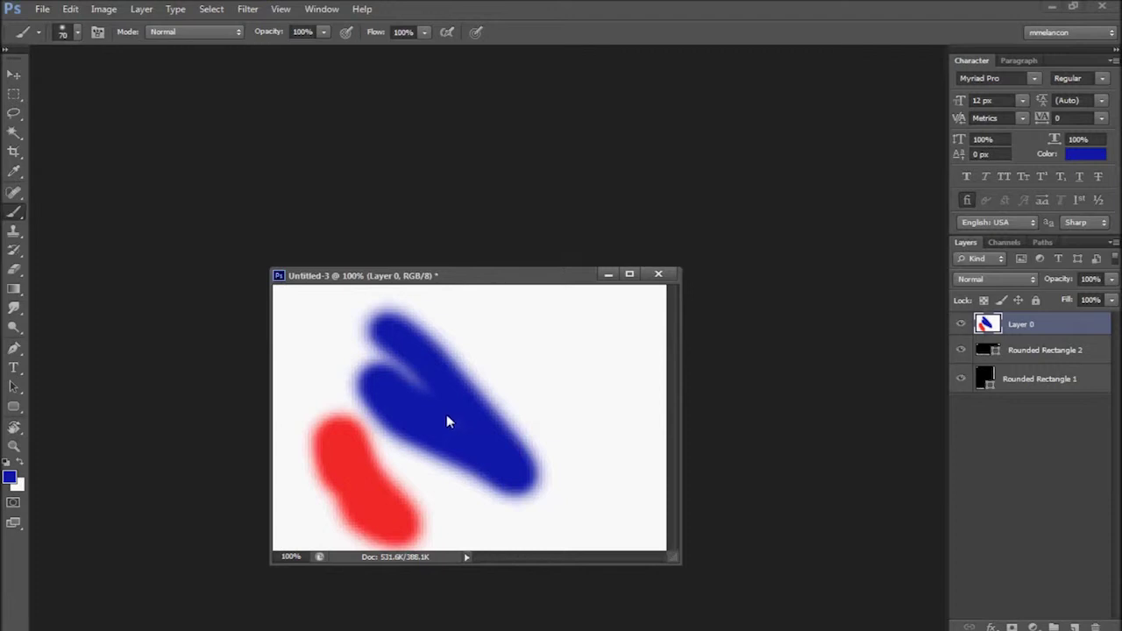
pyautogui.moveTo(541, 333)
pyautogui.mouseDown()
pyautogui.moveTo(587, 428)
pyautogui.moveTo(497, 348)
pyautogui.moveTo(537, 364)
pyautogui.mouseUp()
# Set the foreground colour to bright green and paint over the upper-right blue strokes on Layer 0.
pyautogui.click(8, 477)
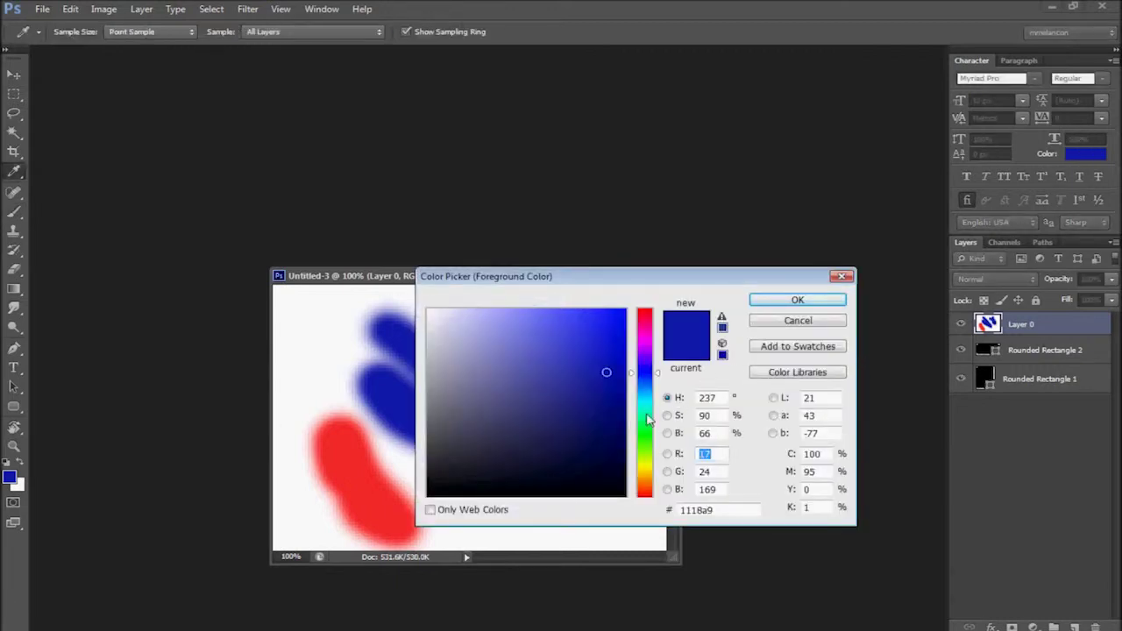
pyautogui.click(644, 431)
pyautogui.moveTo(588, 369); pyautogui.dragTo(638, 281)
pyautogui.press('Return')
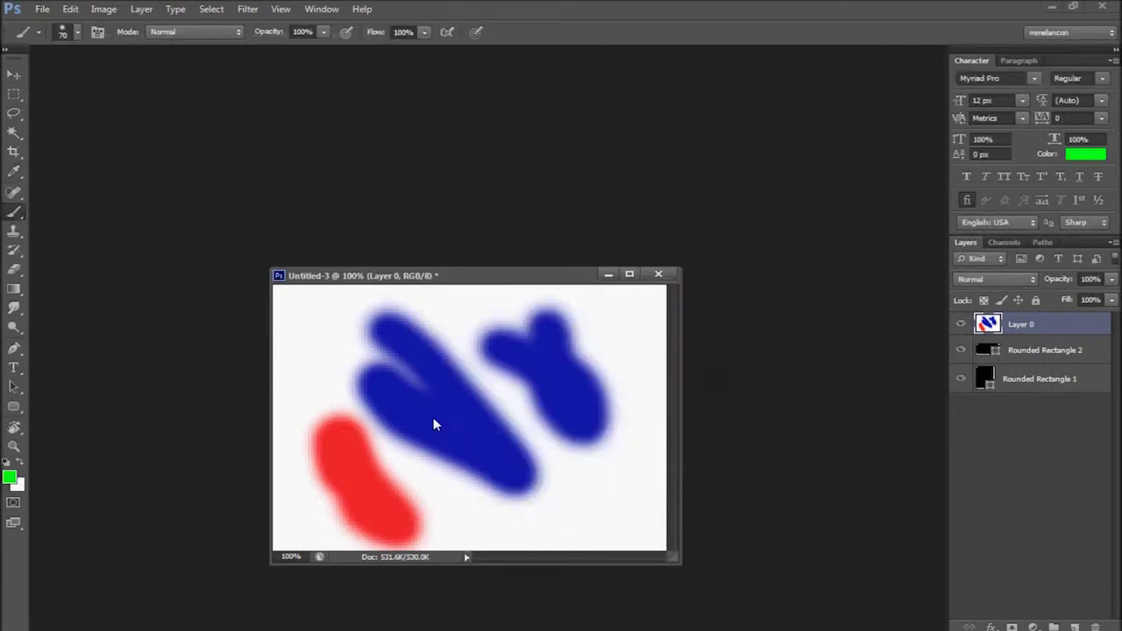
pyautogui.moveTo(495, 345)
pyautogui.mouseDown()
pyautogui.moveTo(548, 417)
pyautogui.moveTo(562, 398)
pyautogui.moveTo(531, 352)
pyautogui.moveTo(580, 402)
pyautogui.moveTo(552, 335)
pyautogui.moveTo(601, 438)
pyautogui.moveTo(515, 328)
pyautogui.mouseUp()
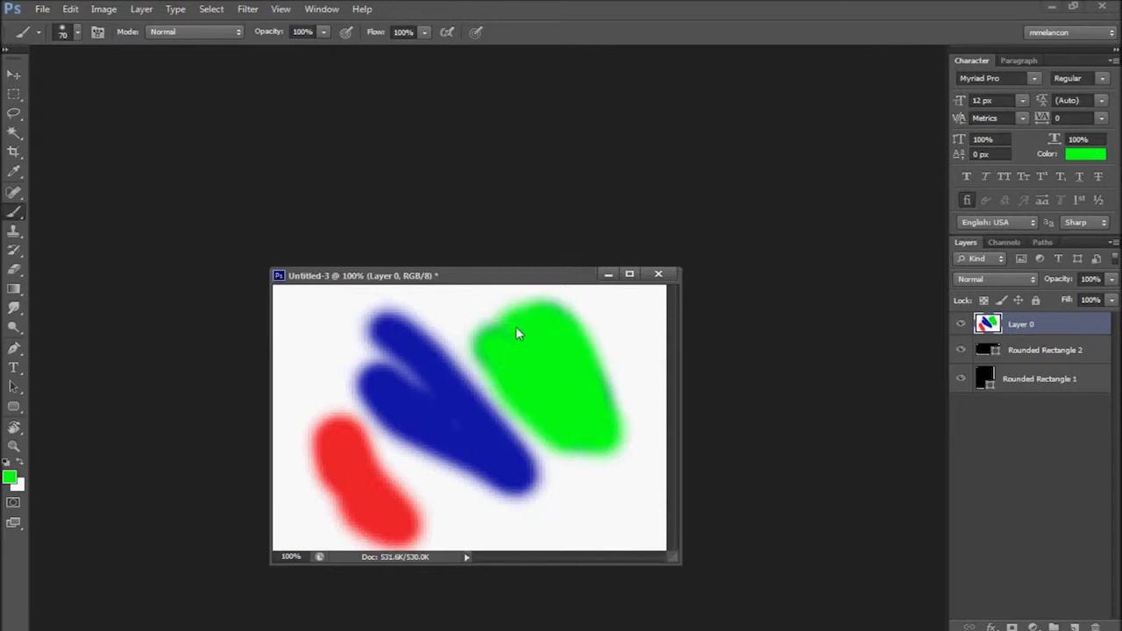
# Desaturate Layer 0 and undo the desaturation.
pyautogui.hotkey('ctrl', 'shift', 'u')
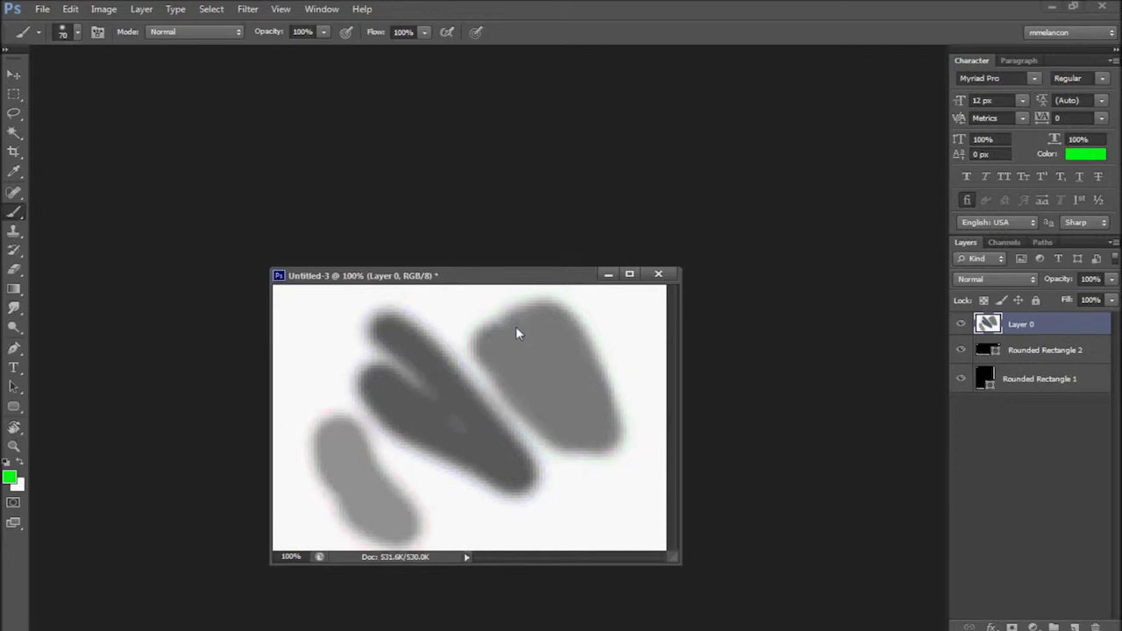
pyautogui.hotkey('ctrl', 'z')
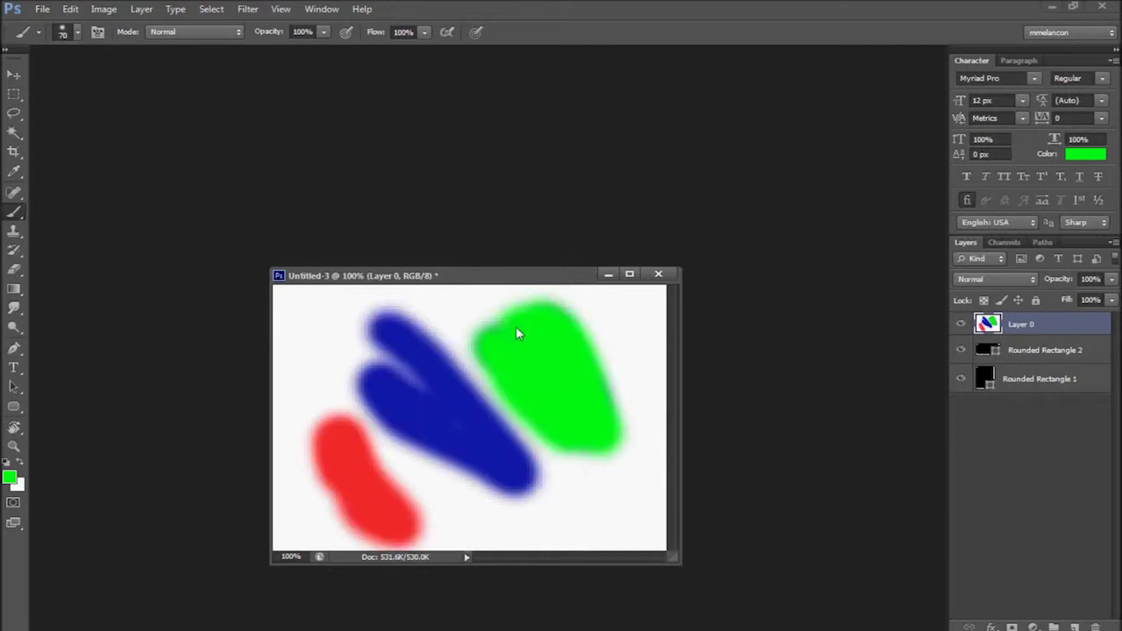
# Delete both rounded rectangle layers and clear the painted strokes from Layer 0 so it is plain white.
pyautogui.click(1031, 350)
pyautogui.press('Delete')
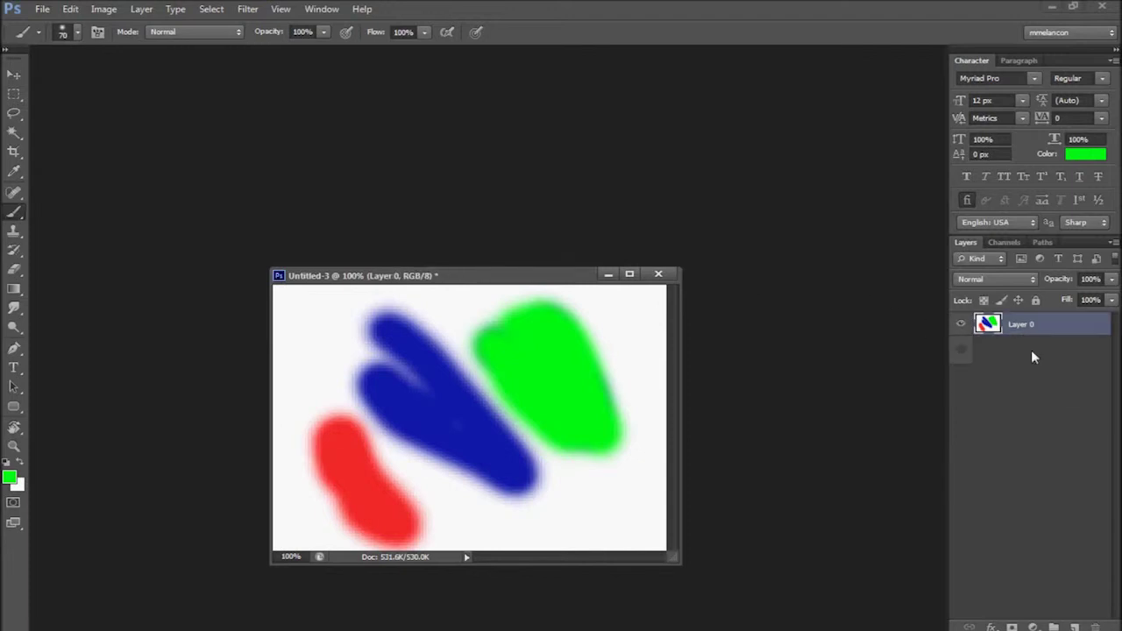
pyautogui.press('Delete')
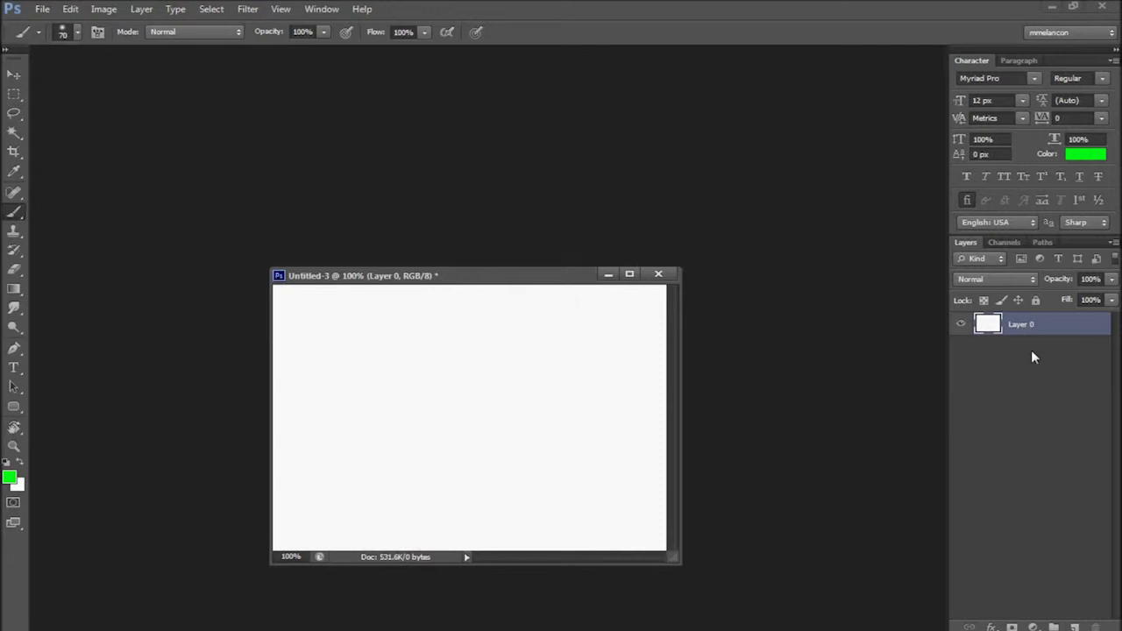
# Add a new layer with the default settings, paint a green diagonal stroke on it, and duplicate that layer.
pyautogui.hotkey('ctrl', 'shift', 'n')
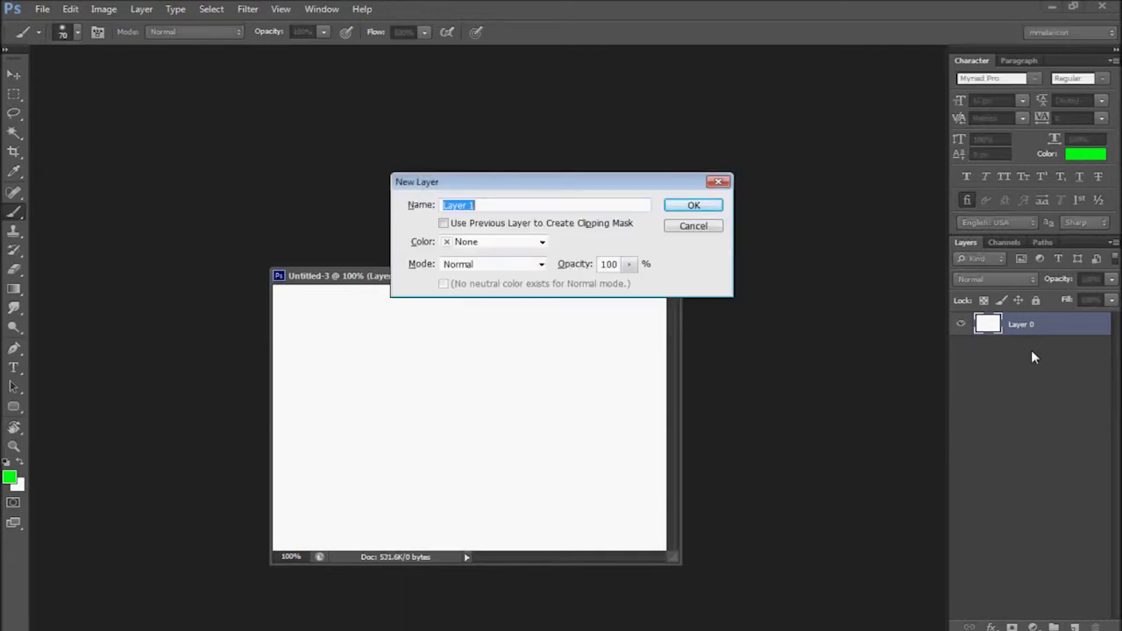
pyautogui.press('Return')
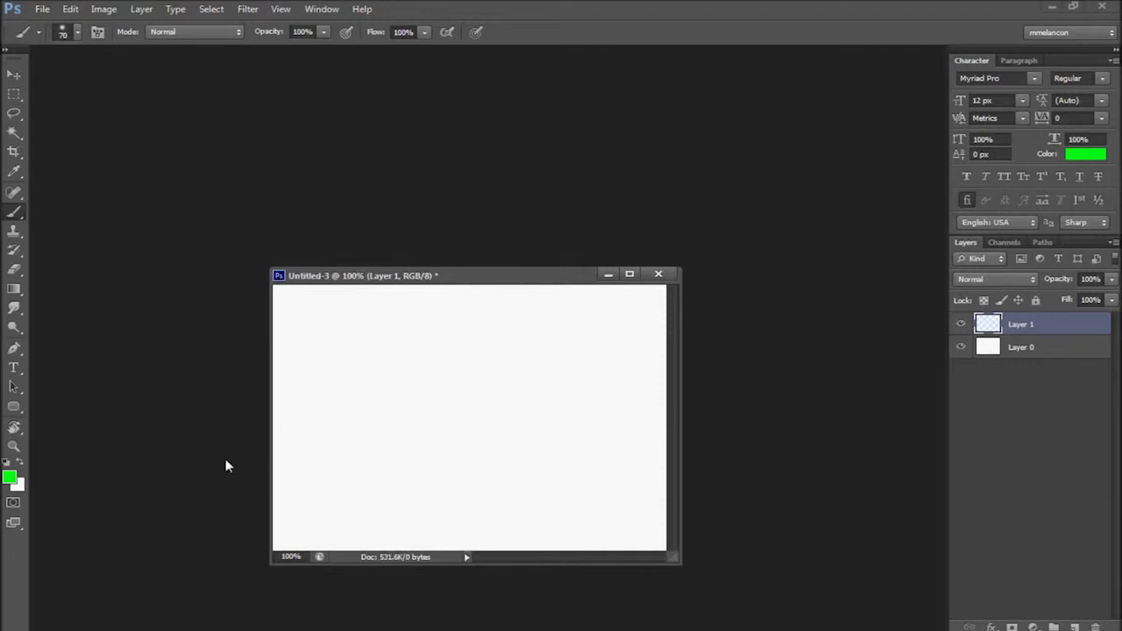
pyautogui.moveTo(320, 389); pyautogui.dragTo(531, 508)
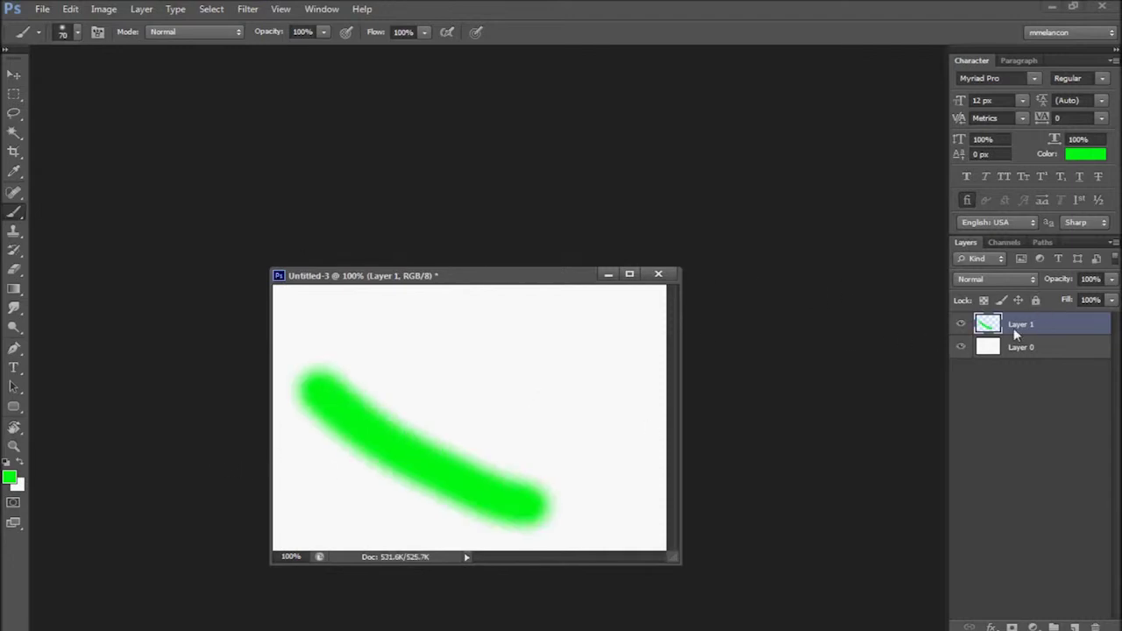
pyautogui.hotkey('ctrl', 'j')
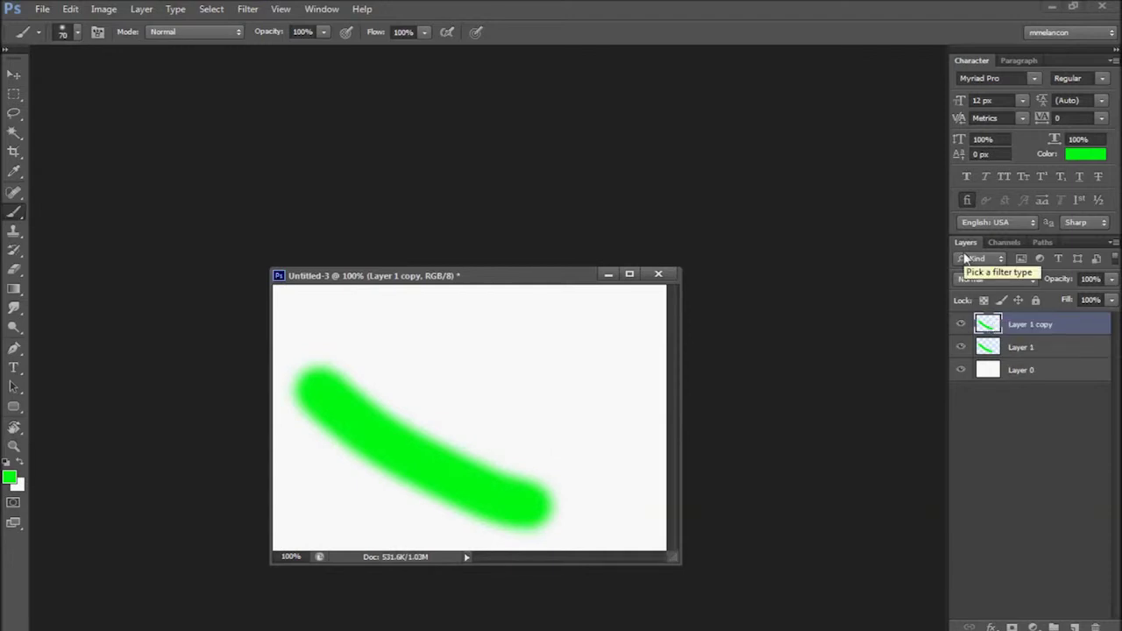
# Group Layer 1 with its copy and merge the group into a single layer.
pyautogui.keyDown('shift'); pyautogui.click(1016, 347); pyautogui.keyUp('shift')
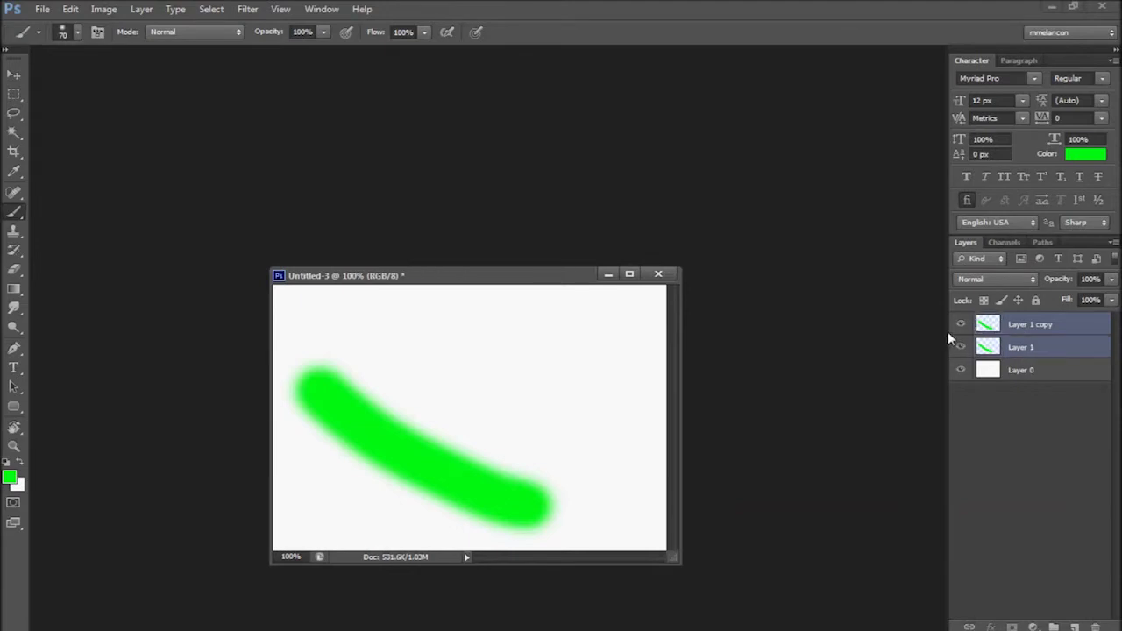
pyautogui.hotkey('ctrl', 'g')
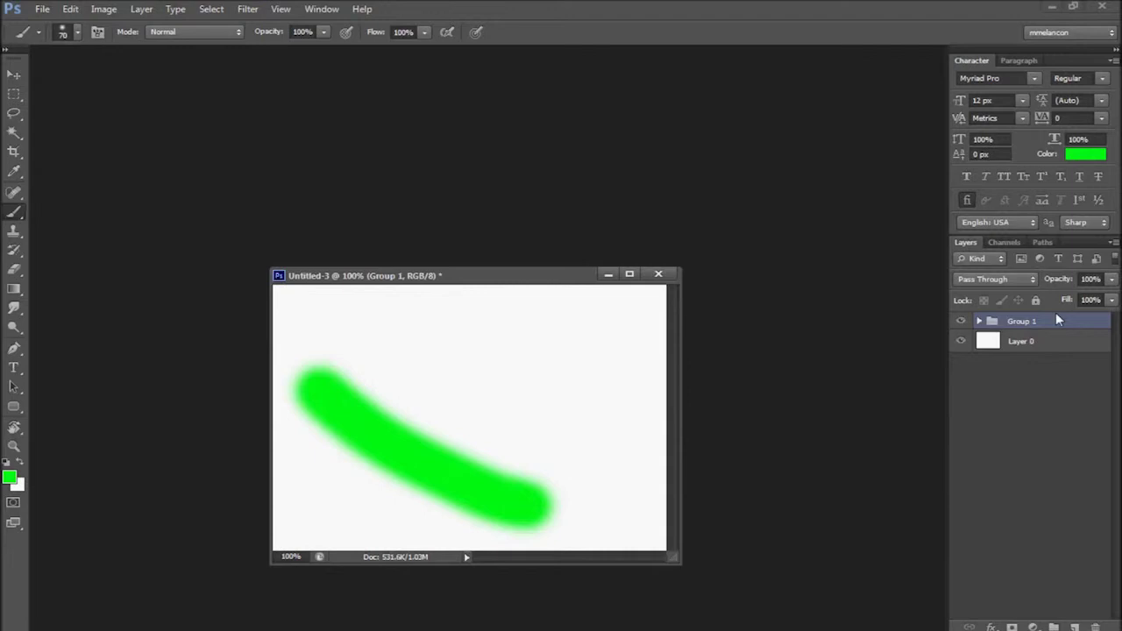
pyautogui.hotkey('ctrl', 'e')
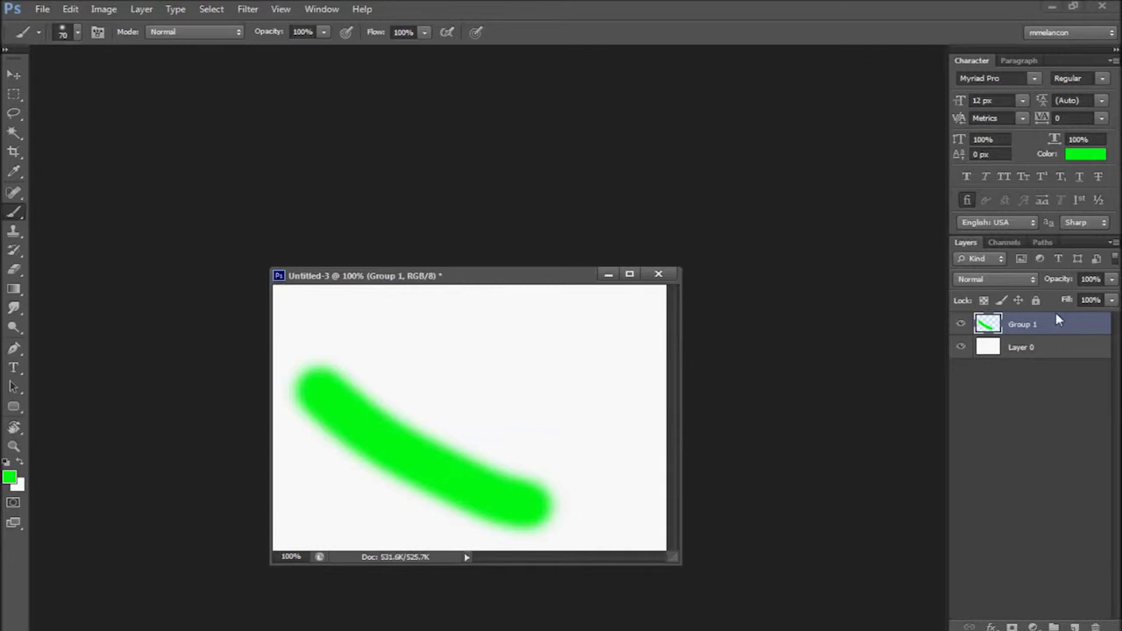
# Create three new empty layers with the default settings above the merged Group 1 layer.
pyautogui.hotkey('ctrl', 'shift', 'n')
pyautogui.press('Return')
pyautogui.hotkey('ctrl', 'shift', 'n')
pyautogui.press('Return')
pyautogui.hotkey('ctrl', 'shift', 'n')
pyautogui.press('Return')
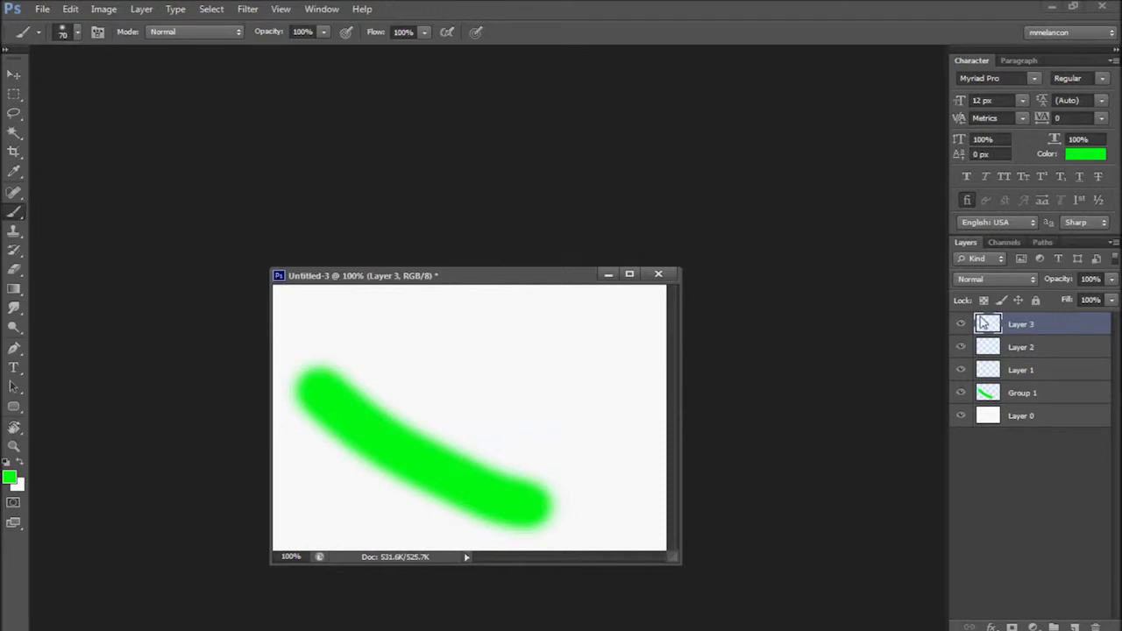
# Try merging and stamping all visible layers, and undo back to a single empty Layer 1 above Group 1.
pyautogui.hotkey('ctrl', 'shift', 'e')
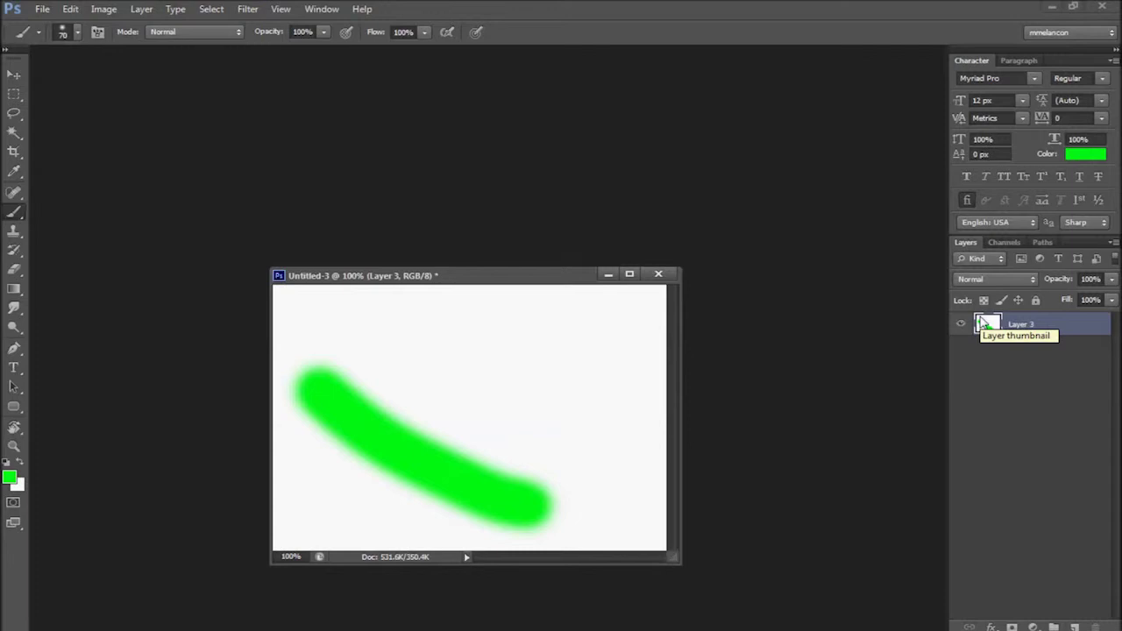
pyautogui.hotkey('ctrl', 'z')
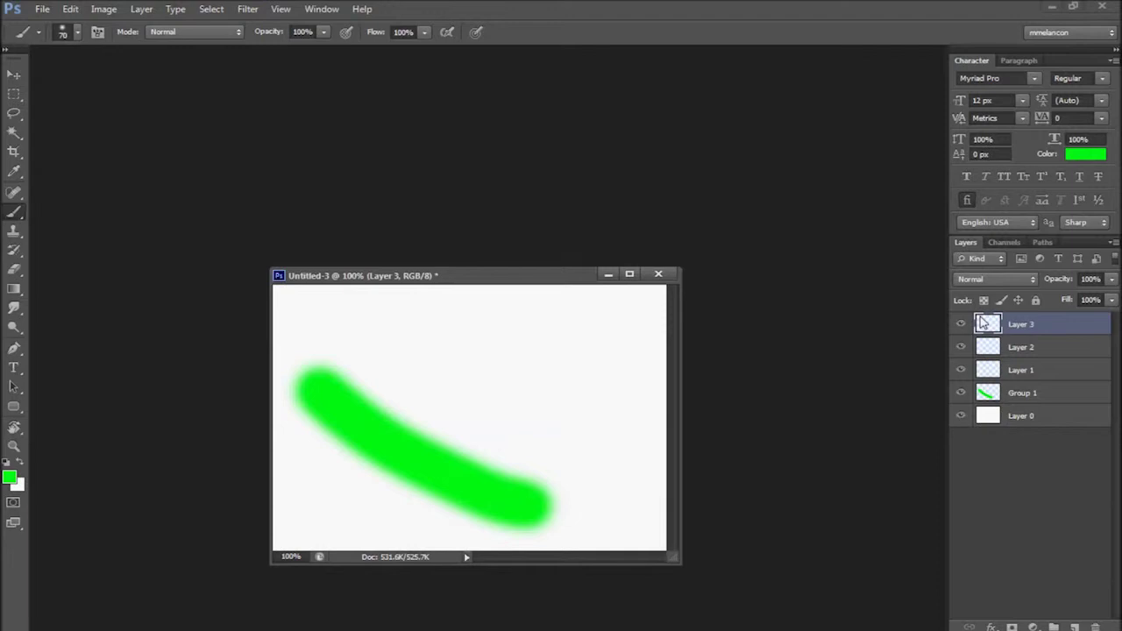
pyautogui.hotkey('ctrl', 'shift', 'alt', 'e')
pyautogui.hotkey('ctrl', 'z')
pyautogui.hotkey('ctrl', 'alt', 'z')
pyautogui.hotkey('ctrl', 'shift', 'alt', 'e')
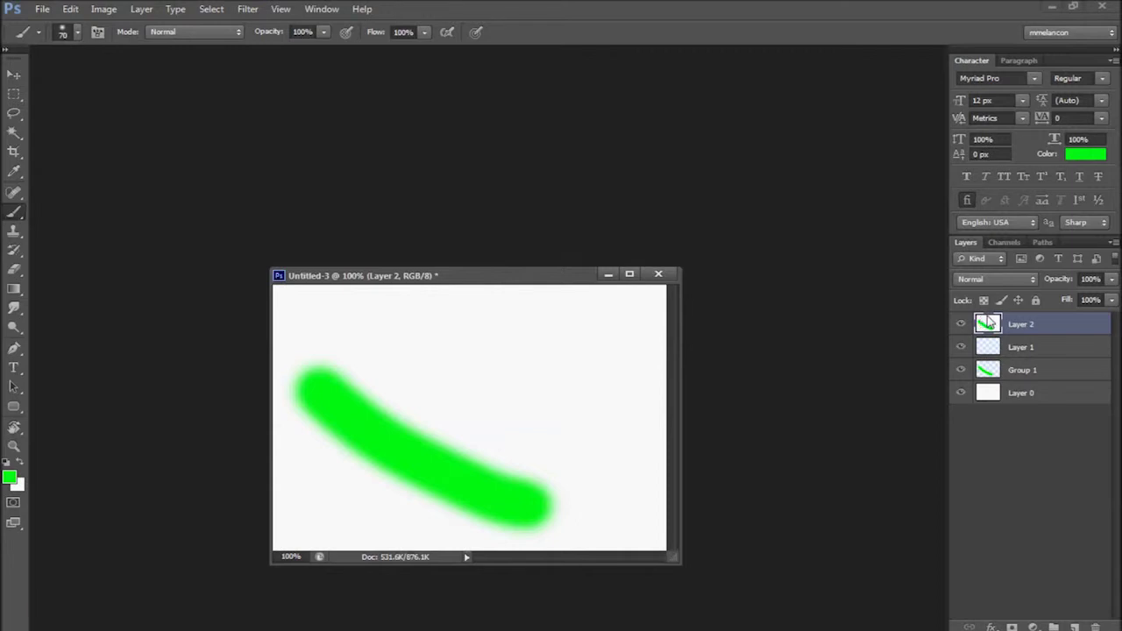
pyautogui.hotkey('ctrl', 'z')
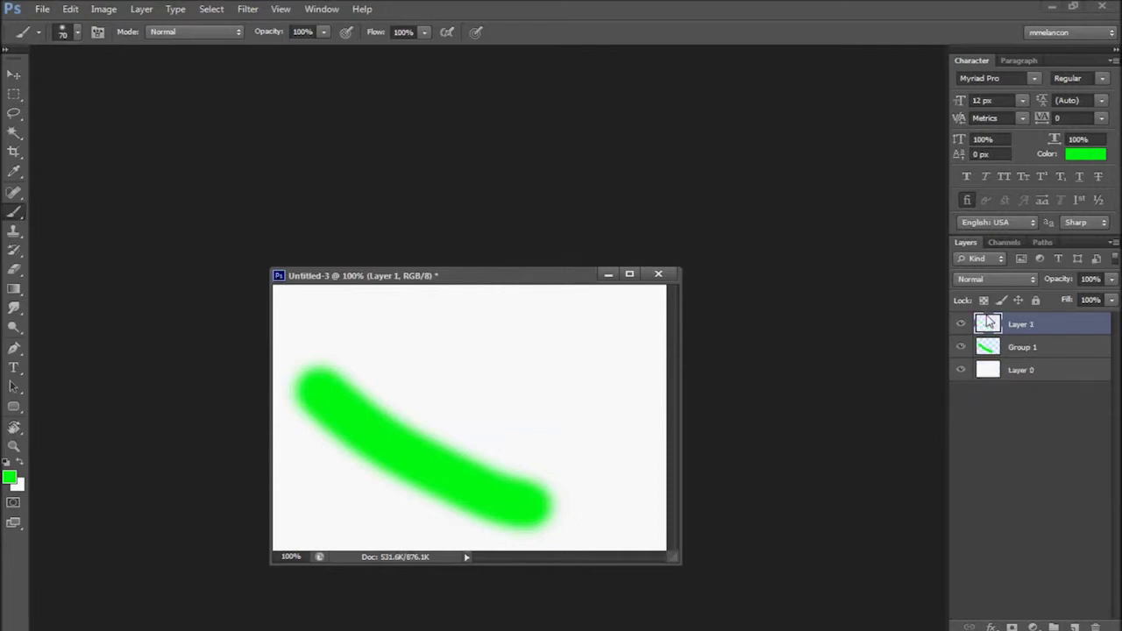
# Paint a green diagonal stroke in the upper right part of Layer 1 and duplicate the layer.
pyautogui.moveTo(470, 331); pyautogui.dragTo(569, 473)
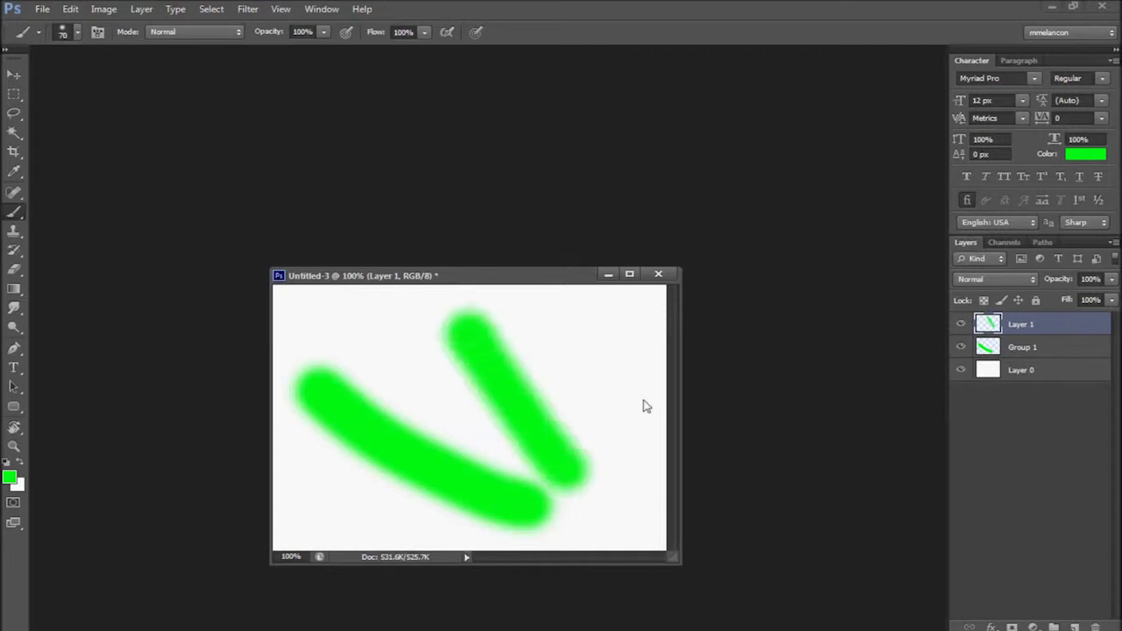
pyautogui.hotkey('ctrl', 'j')
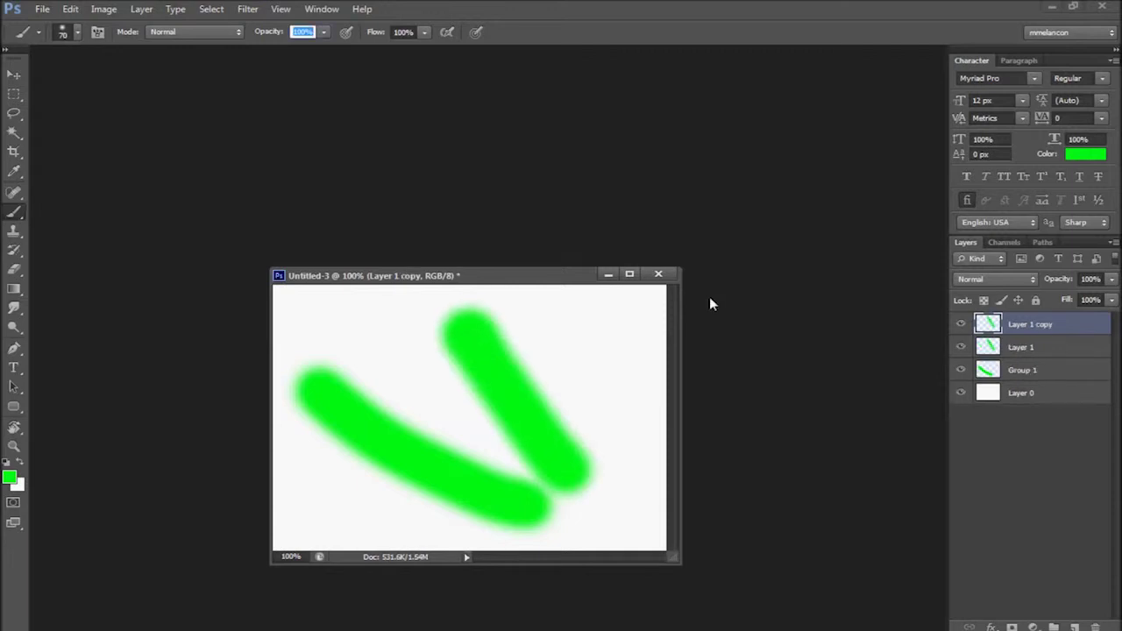
# Add a new layer with the default settings and paint a wide green stroke across the upper part of the canvas.
pyautogui.hotkey('ctrl', 'shift', 'n')
pyautogui.press('Return')
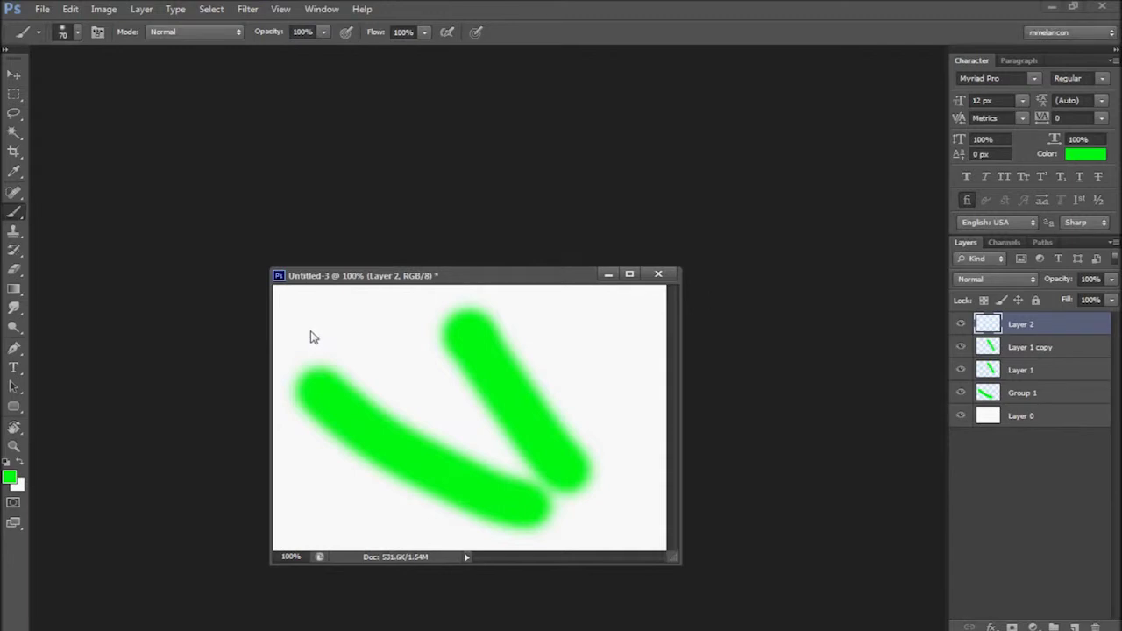
pyautogui.moveTo(599, 357)
pyautogui.mouseDown()
pyautogui.moveTo(444, 325)
pyautogui.moveTo(321, 343)
pyautogui.moveTo(375, 342)
pyautogui.mouseUp()
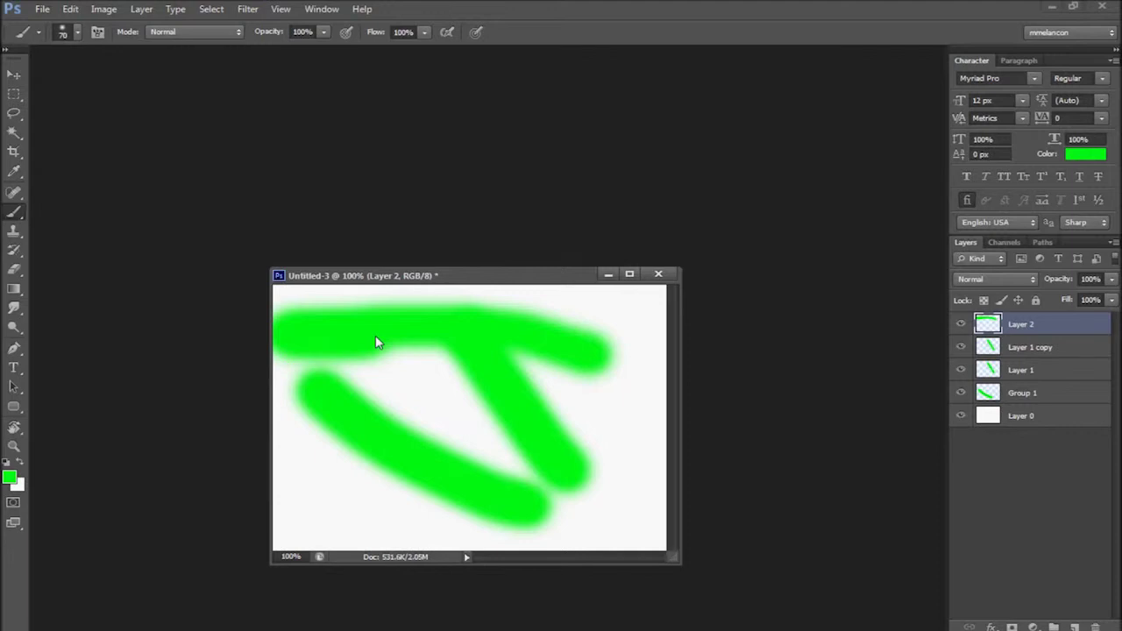
# Stamp all visible layers into a new layer above Layer 2, then delete the stamped layer and restore it.
pyautogui.hotkey('ctrl', 'shift', 'alt', 'e')
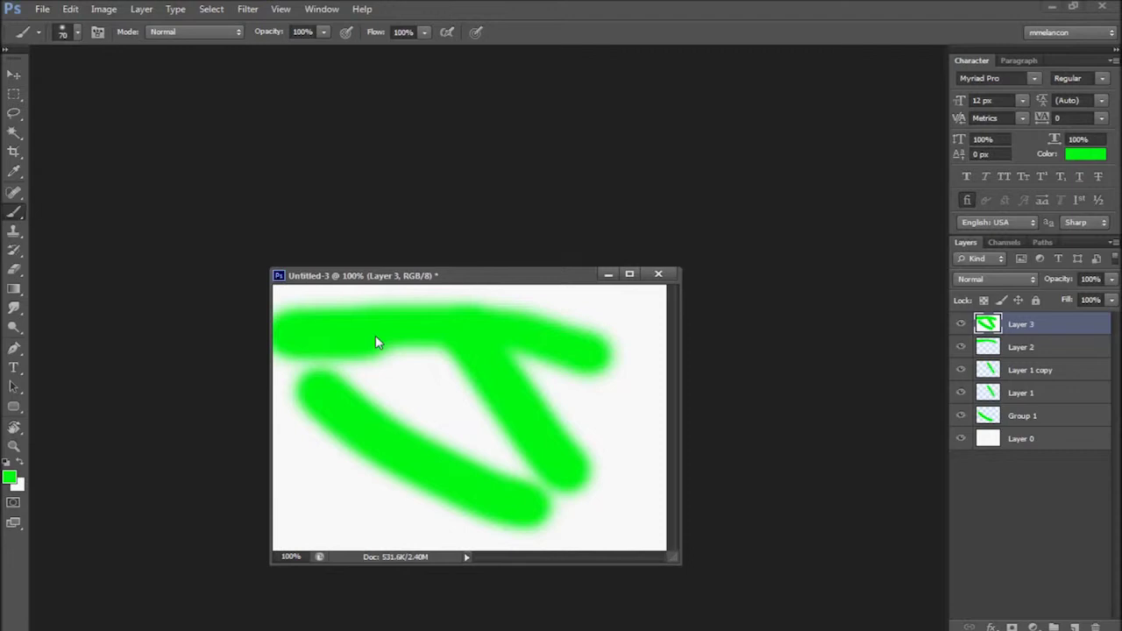
pyautogui.press('Delete')
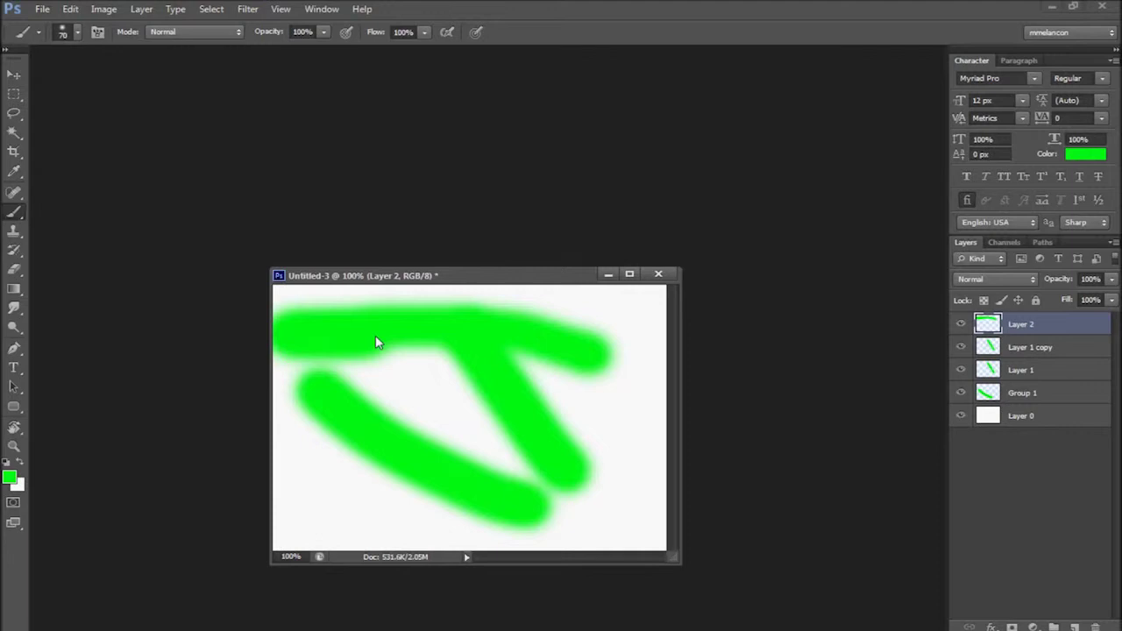
pyautogui.hotkey('ctrl', 'z')
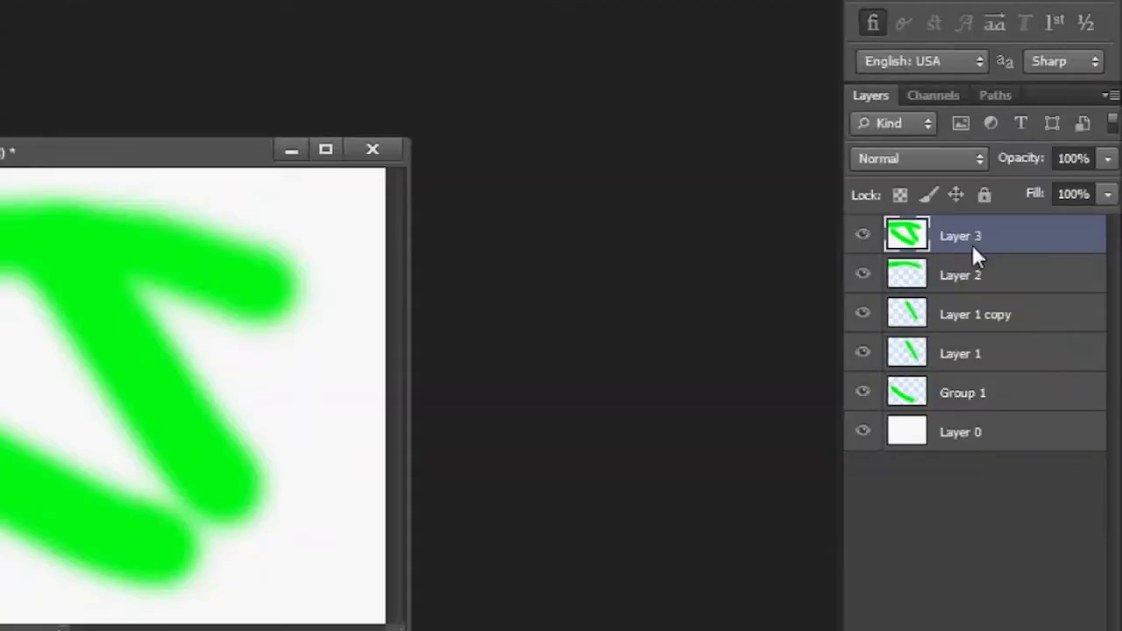
# Move Layer 3 down the stack one place at a time until it sits below Layer 0.
pyautogui.hotkey('ctrl', '[')
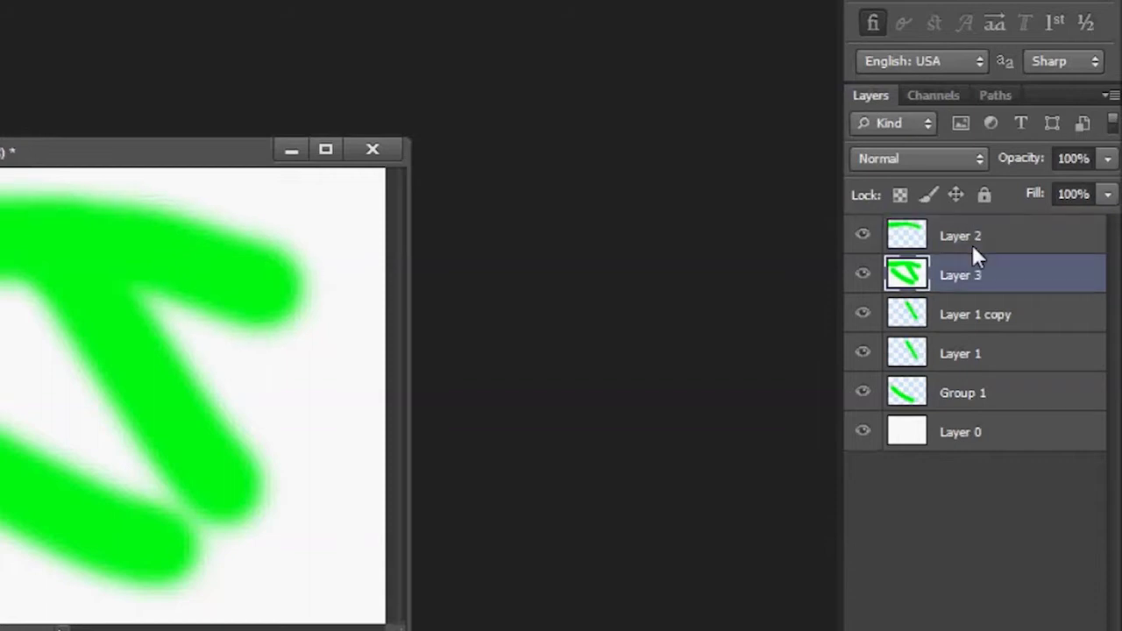
pyautogui.hotkey('ctrl', '[')
pyautogui.hotkey('ctrl', '[')
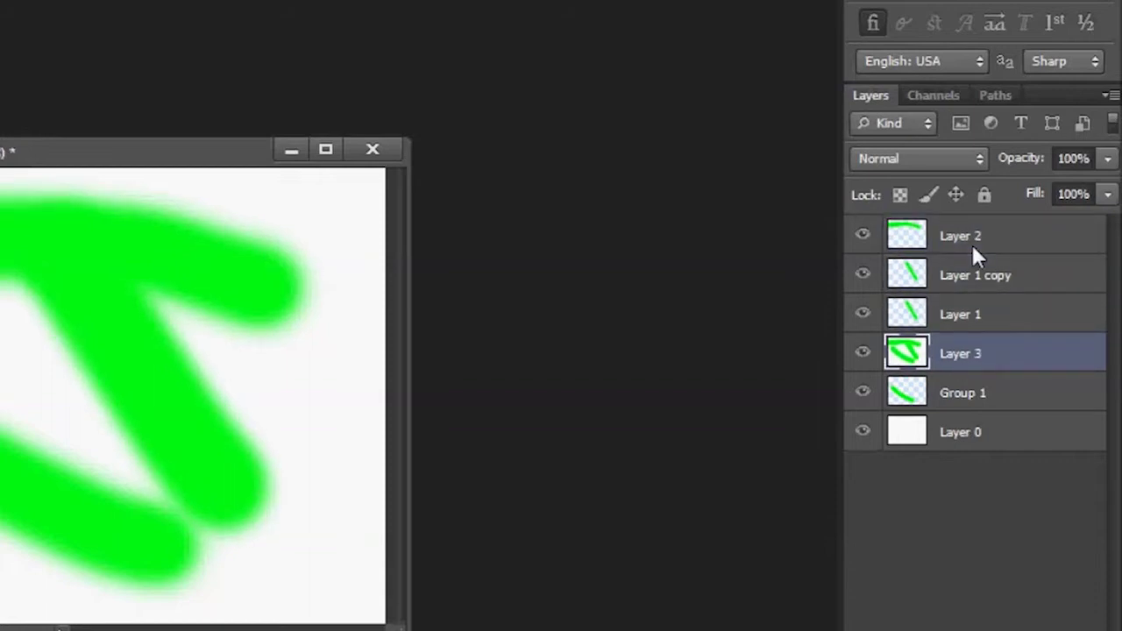
pyautogui.hotkey('ctrl', '[')
pyautogui.hotkey('ctrl', '[')
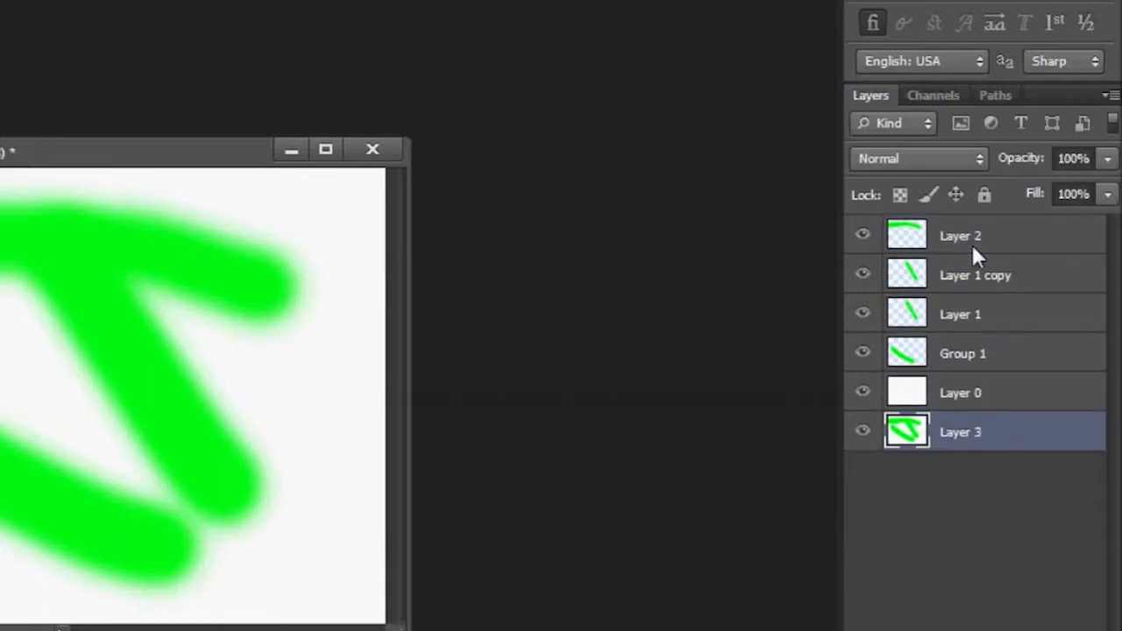
# Raise Layer 3 four places in the stack and lower it two places, directly above Group 1.
pyautogui.hotkey('ctrl', ']')
pyautogui.hotkey('ctrl', ']')
pyautogui.hotkey('ctrl', ']')
pyautogui.hotkey('ctrl', ']')
pyautogui.hotkey('ctrl', '[')
pyautogui.hotkey('ctrl', '[')
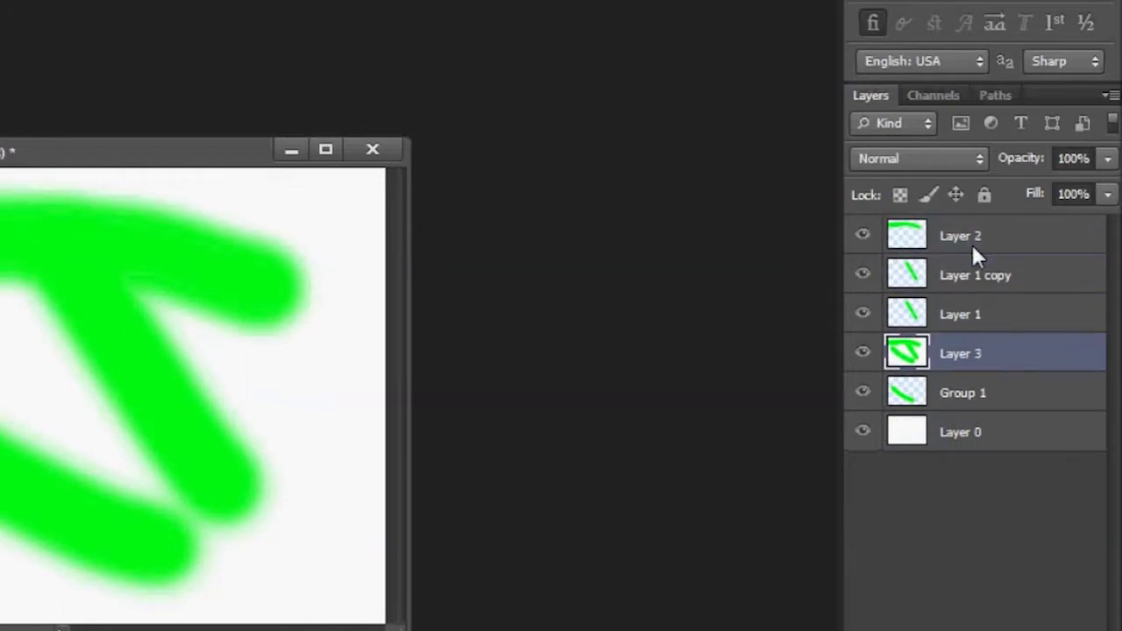
# Lower Layer 3 to the bottom of the stack and raise it step by step to directly beneath Layer 2.
pyautogui.hotkey('ctrl', '[')
pyautogui.hotkey('ctrl', '[')
pyautogui.hotkey('ctrl', ']')
pyautogui.hotkey('ctrl', ']')
pyautogui.hotkey('ctrl', ']')
pyautogui.hotkey('ctrl', ']')
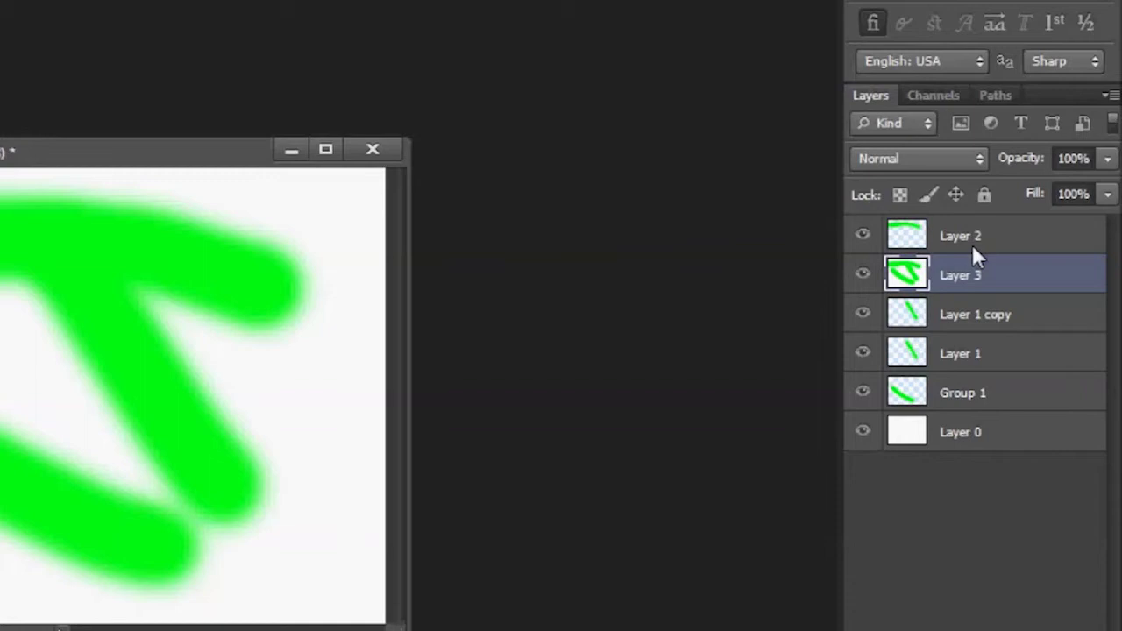
# Lower Layer 3 two places, then bring it straight to the front of the stack and send it to the back.
pyautogui.hotkey('ctrl', '[')
pyautogui.hotkey('ctrl', '[')
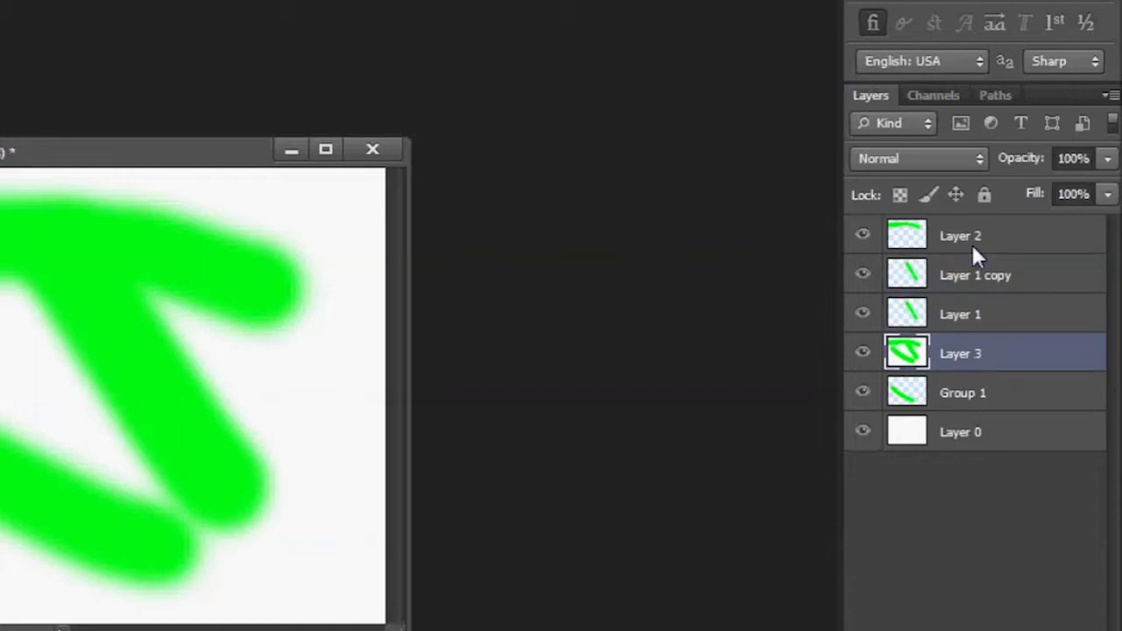
pyautogui.hotkey('ctrl', 'shift', ']')
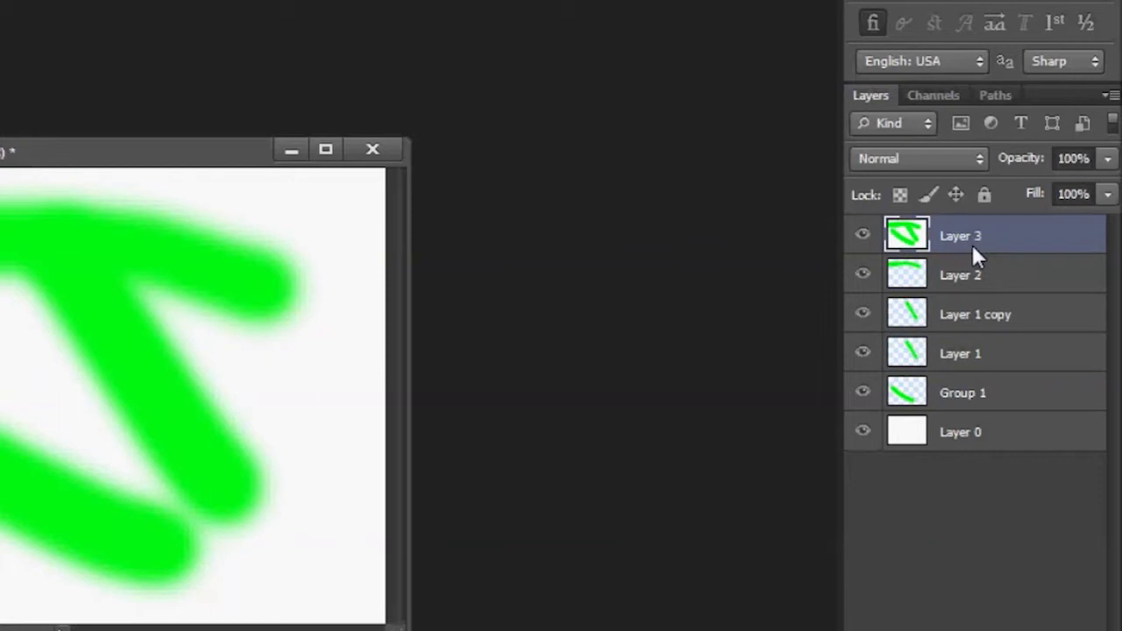
pyautogui.hotkey('ctrl', 'shift', '[')
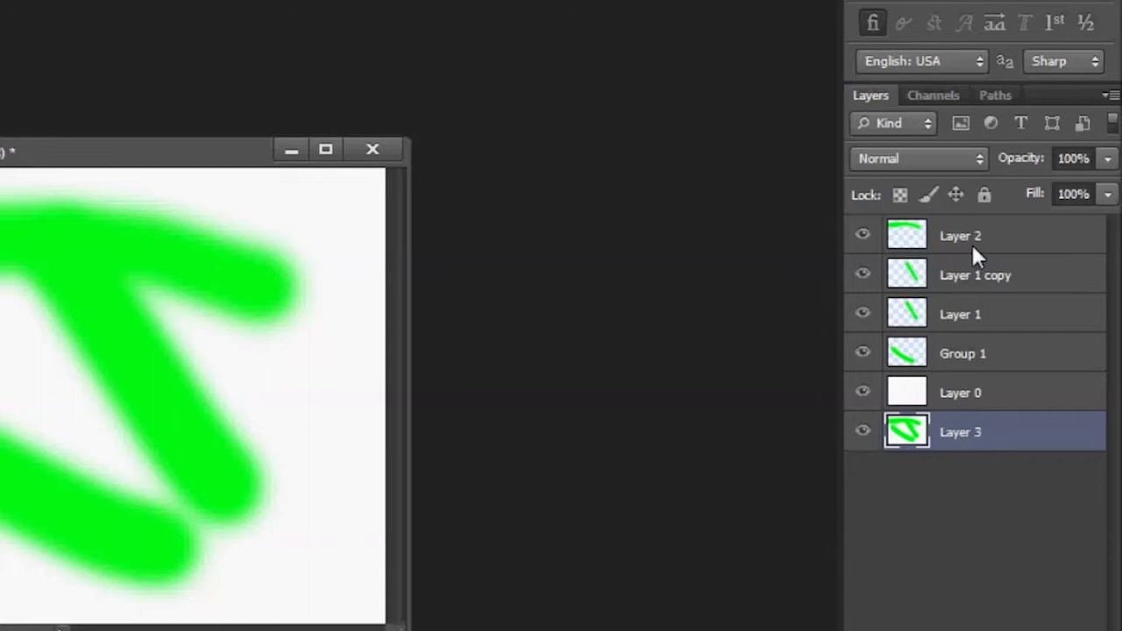
# Step the layer selection upward from Layer 3 past Layer 2 until it wraps around to Layer 3.
pyautogui.hotkey('alt', ']')
pyautogui.hotkey('alt', ']')
pyautogui.hotkey('alt', ']')
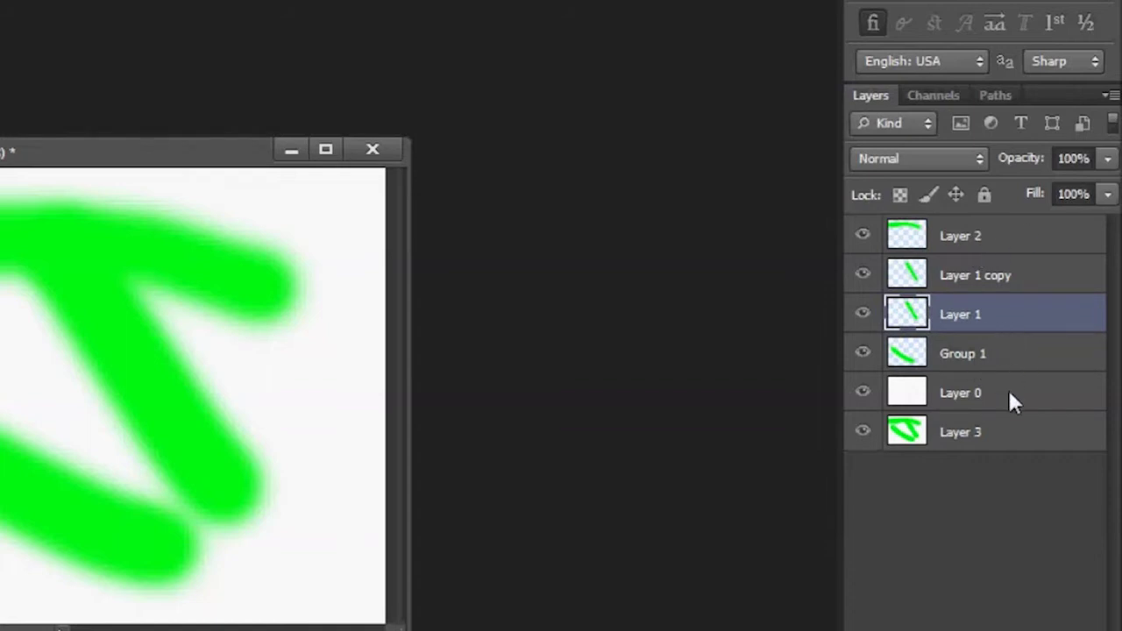
pyautogui.hotkey('alt', ']')
pyautogui.hotkey('alt', ']')
pyautogui.hotkey('alt', ']')
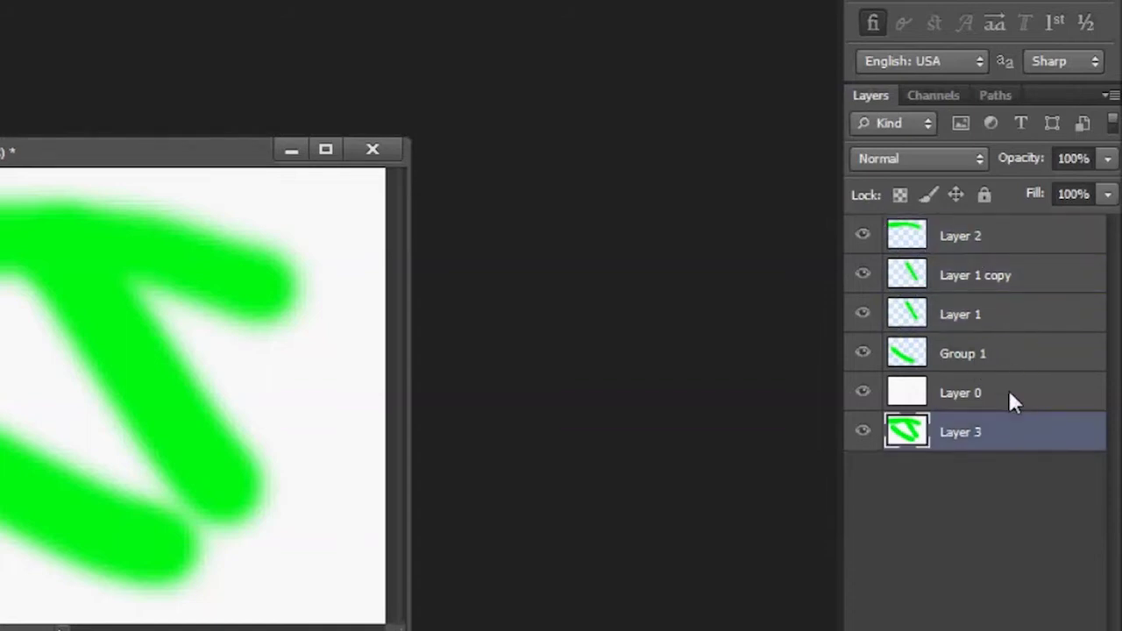
# Cycle the layer selection upward through the entire stack two more times.
pyautogui.hotkey('alt', ']')
pyautogui.hotkey('alt', ']')
pyautogui.hotkey('alt', ']')
pyautogui.hotkey('alt', ']')
pyautogui.hotkey('alt', ']')
pyautogui.hotkey('alt', ']')
pyautogui.hotkey('alt', ']')
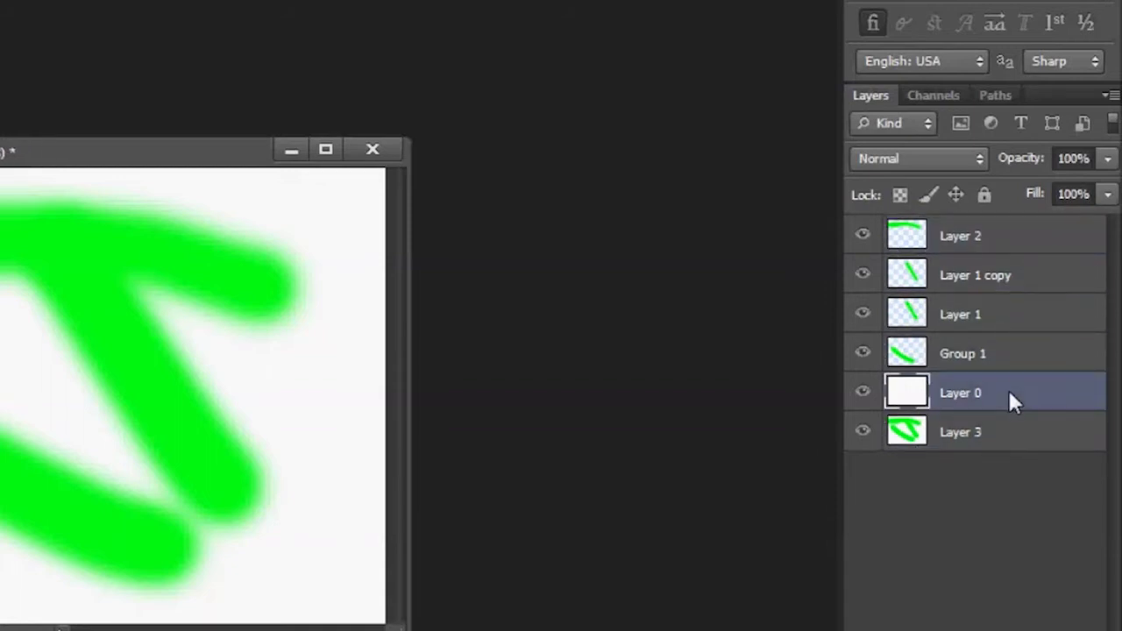
pyautogui.hotkey('alt', ']')
pyautogui.hotkey('alt', ']')
pyautogui.hotkey('alt', ']')
pyautogui.hotkey('alt', ']')
pyautogui.hotkey('alt', ']')
# Cycle the layer selection downward through the stack repeatedly and stop on Layer 0.
pyautogui.hotkey('alt', '[')
pyautogui.hotkey('alt', '[')
pyautogui.hotkey('alt', '[')
pyautogui.hotkey('alt', '[')
pyautogui.hotkey('alt', '[')
pyautogui.hotkey('alt', '[')
pyautogui.hotkey('alt', '[')
pyautogui.hotkey('alt', '[')
pyautogui.hotkey('alt', '[')
pyautogui.hotkey('alt', '[')
pyautogui.hotkey('alt', '[')
pyautogui.hotkey('alt', '[')
pyautogui.hotkey('alt', '[')
pyautogui.hotkey('alt', ']')
pyautogui.hotkey('alt', '[')
pyautogui.hotkey('alt', '[')
pyautogui.hotkey('alt', '[')
pyautogui.hotkey('alt', '[')
pyautogui.hotkey('alt', '[')
# Bring Layer 0 to the front of the stack, then send it to the back beneath Layer 3.
pyautogui.hotkey('ctrl', 'shift', ']')
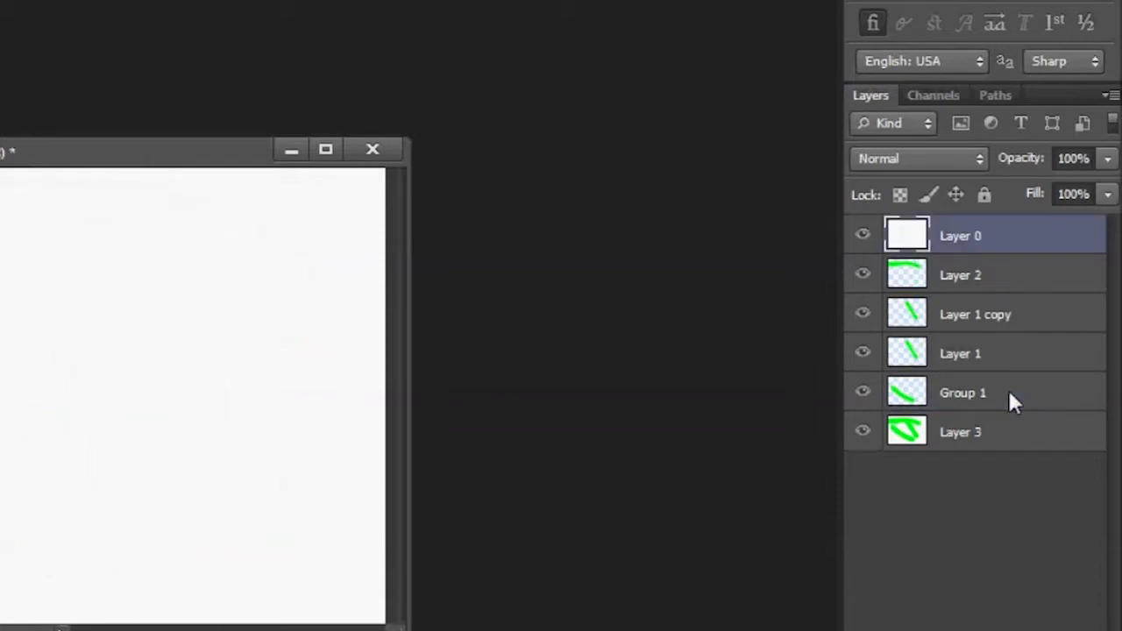
pyautogui.hotkey('ctrl', 'shift', '[')
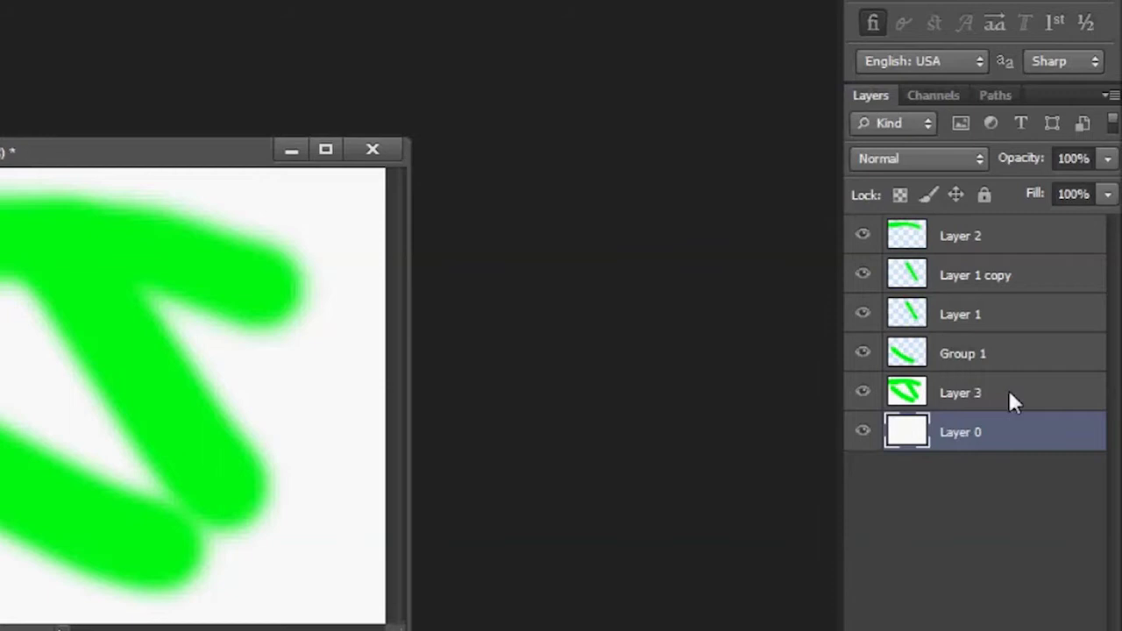
# Extend the layer selection upward from Layer 0 by two layers, then select all layers.
pyautogui.hotkey('shift', 'alt', ']')
pyautogui.hotkey('shift', 'alt', ']')
pyautogui.hotkey('ctrl', 'alt', 'a')
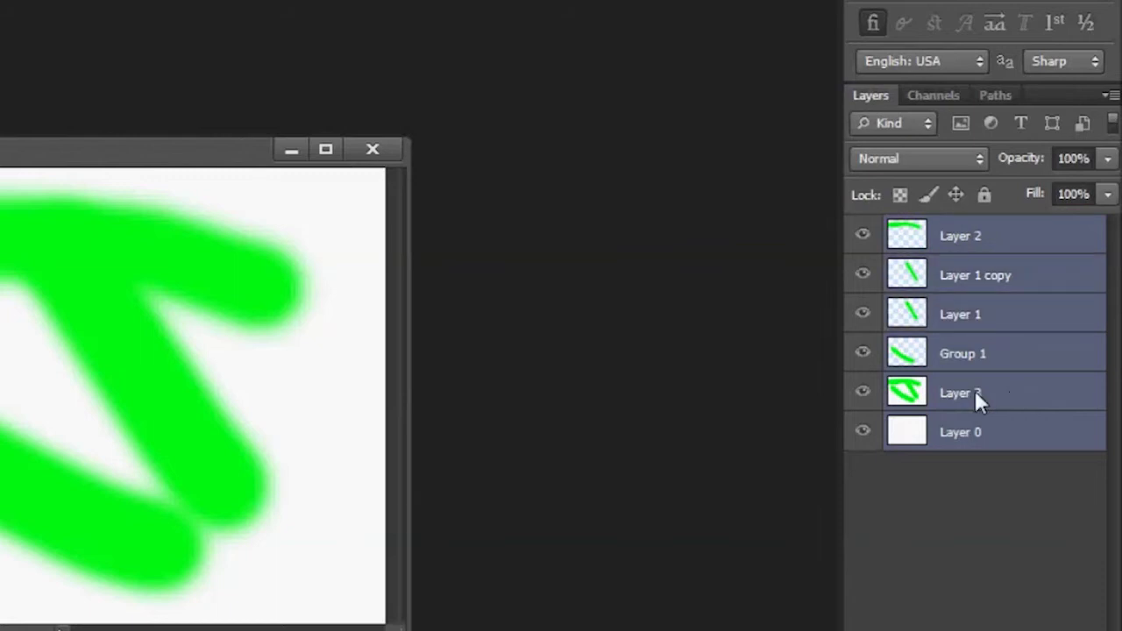
# Select only Layer 2 and extend the selection downward through Layer 1 copy to Layer 1.
pyautogui.click(981, 254)
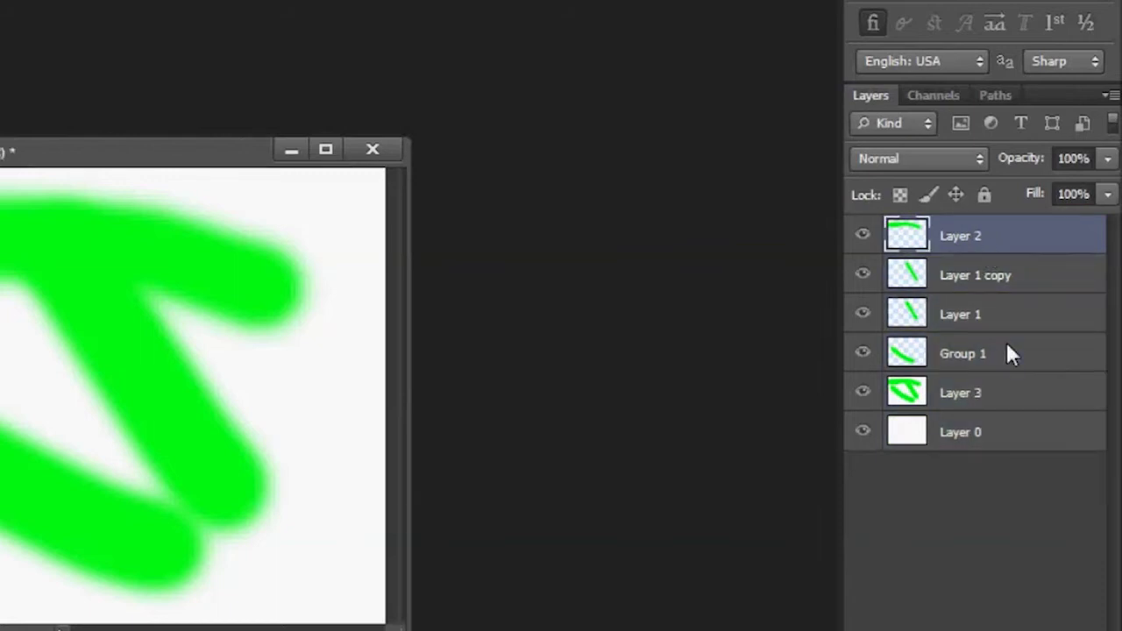
pyautogui.hotkey('shift', 'alt', '[')
pyautogui.hotkey('shift', 'alt', '[')
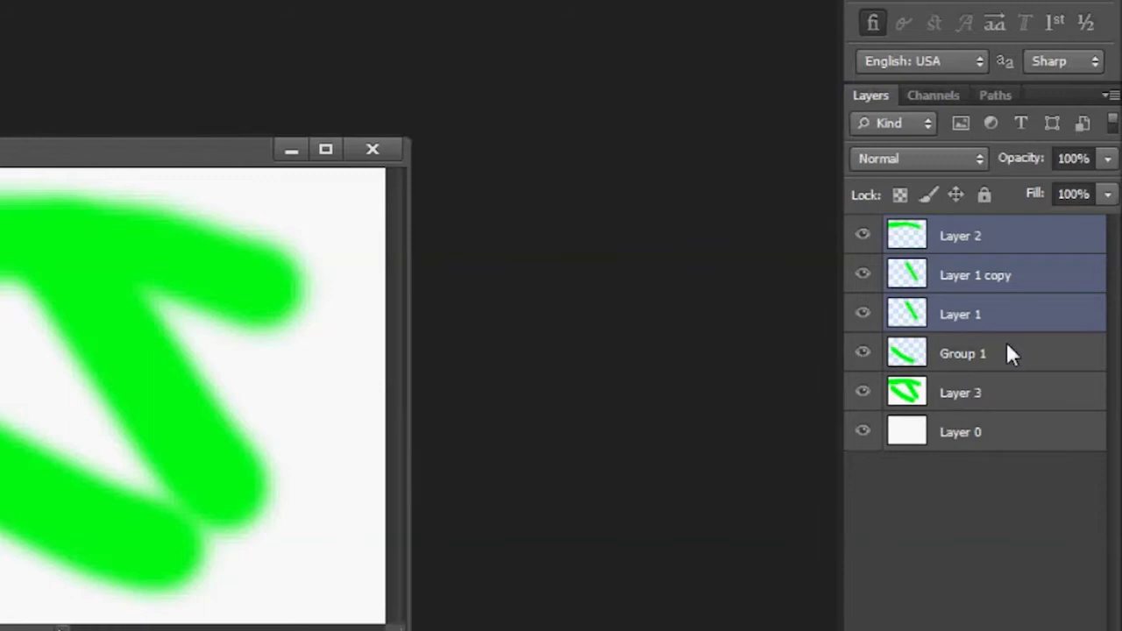
# Select only Layer 0 and extend the selection upward through Layer 3 and Group 1 to Layer 1.
pyautogui.click(1066, 442)
pyautogui.hotkey('shift', 'alt', ']')
pyautogui.hotkey('shift', 'alt', ']')
pyautogui.hotkey('shift', 'alt', ']')
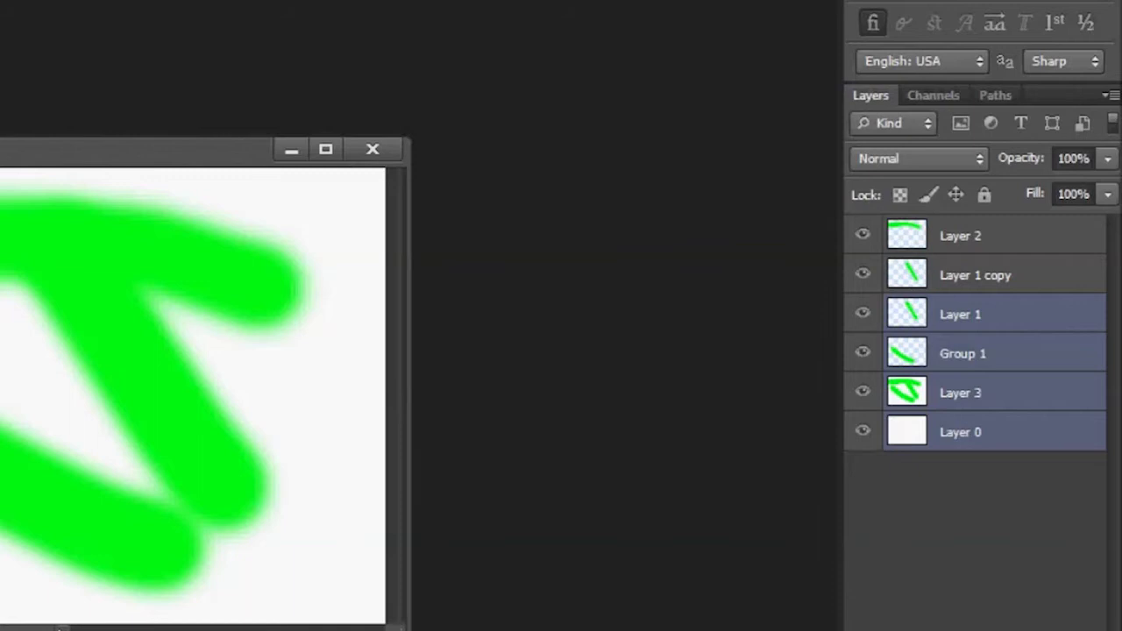
# Select all layers at once starting from Layer 2, then reduce the selection to Layer 3 alone.
pyautogui.click(1052, 239)
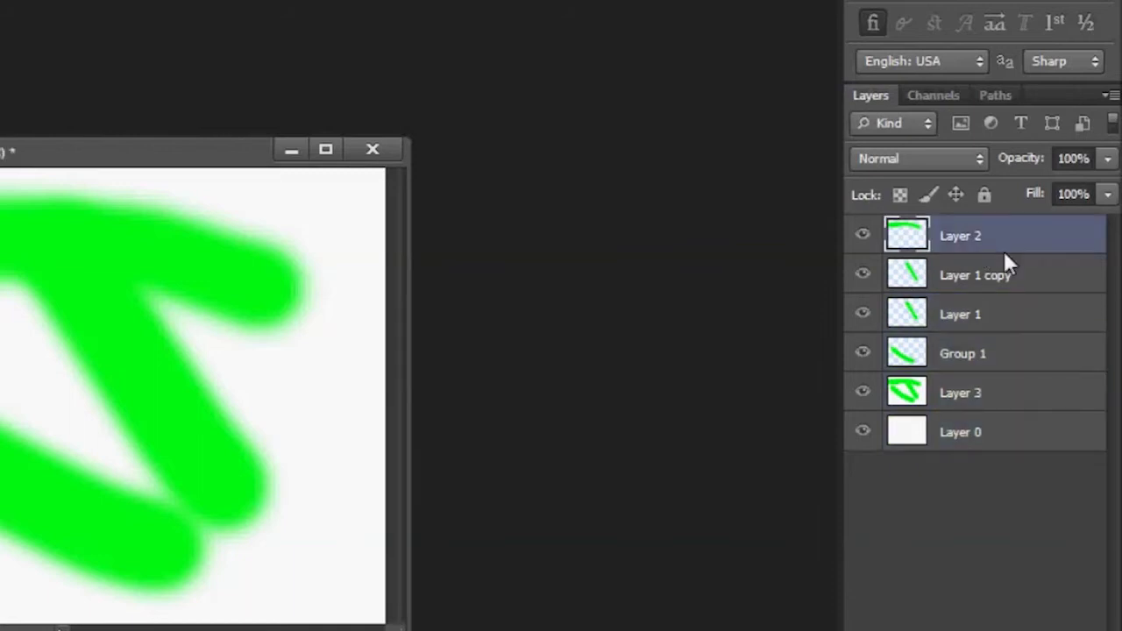
pyautogui.hotkey('ctrl', 'alt', 'a')
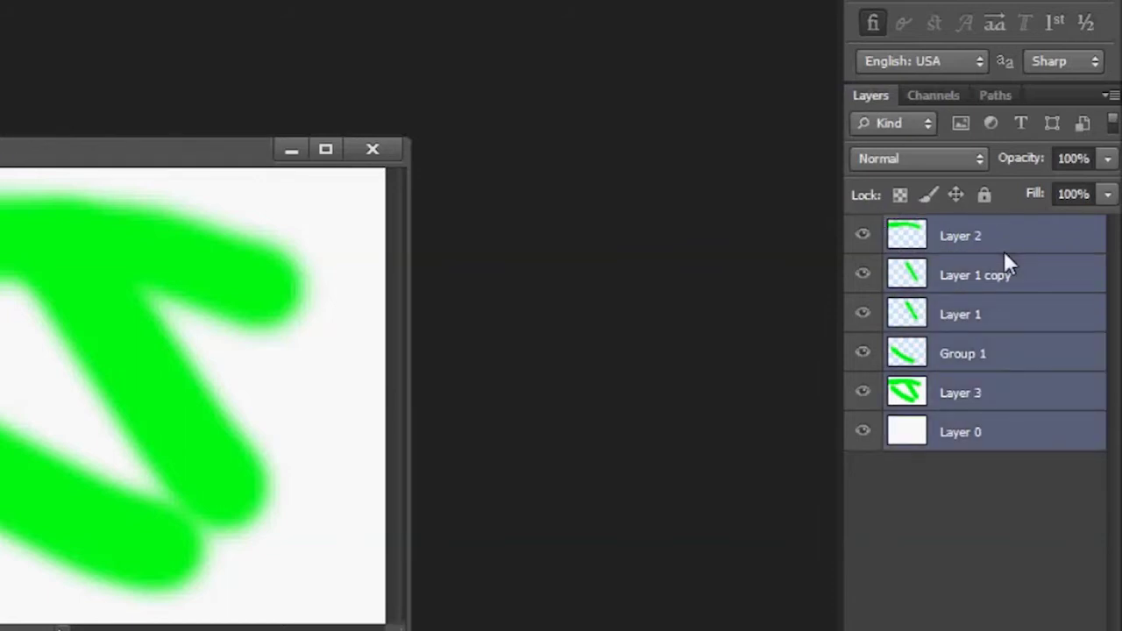
pyautogui.click(952, 393)
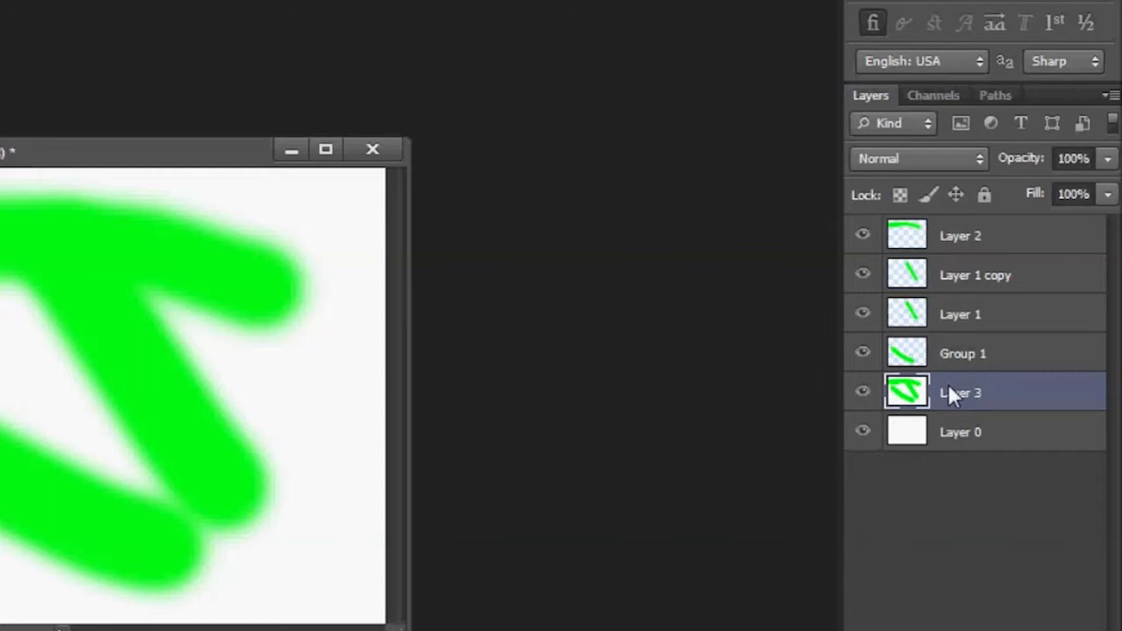
# Starting from Layer 1, jump the selection back and forth between the bottom and top layers, ending on Layer 0.
pyautogui.click(974, 322)
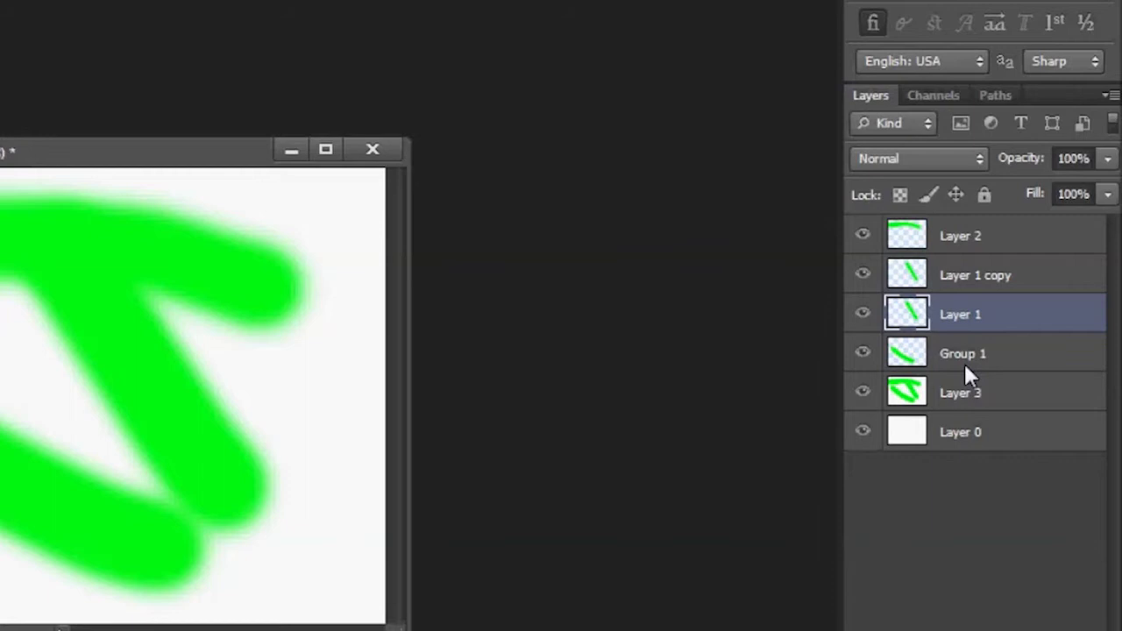
pyautogui.hotkey('alt', ',')
pyautogui.hotkey('alt', '.')
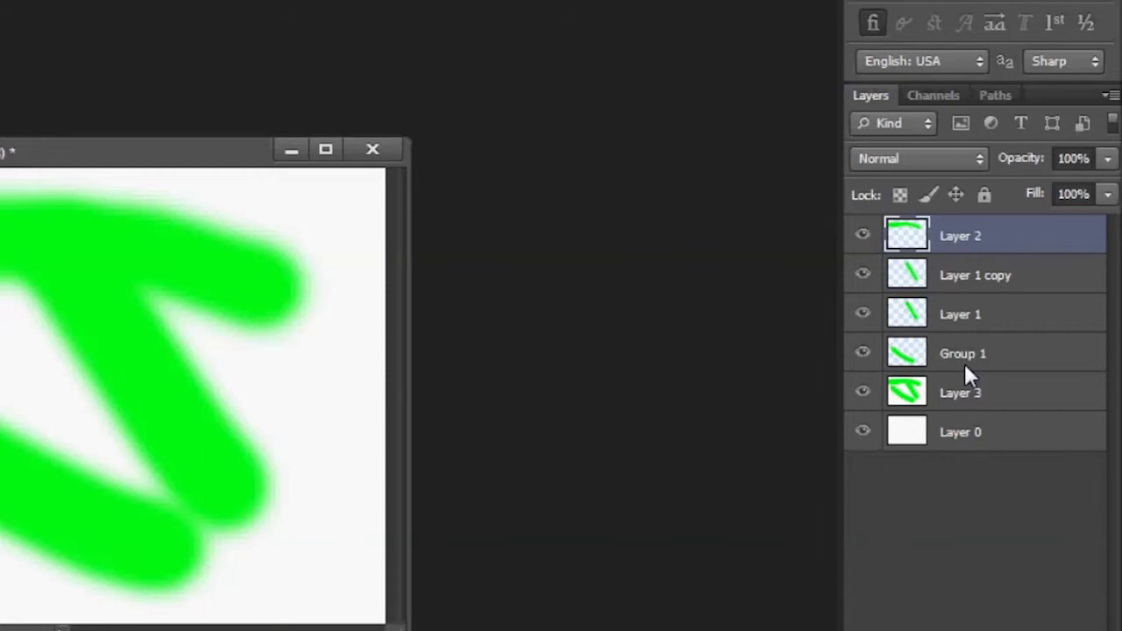
pyautogui.hotkey('alt', ',')
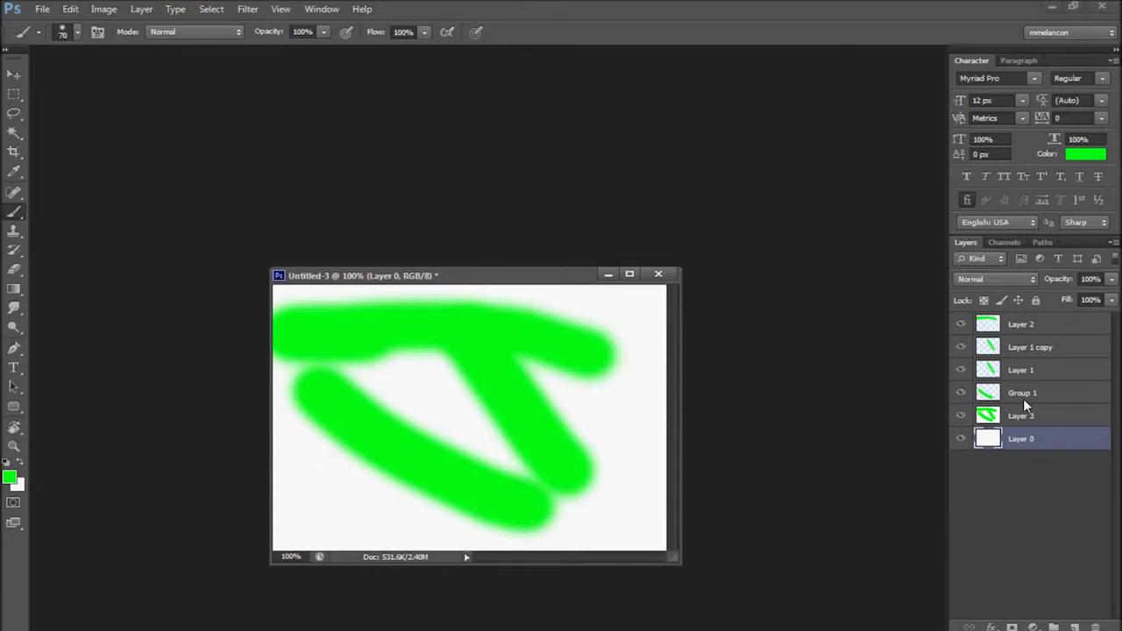
pyautogui.hotkey('alt', ',')
pyautogui.hotkey('alt', '.')
pyautogui.hotkey('alt', ',')
pyautogui.hotkey('alt', '.')
pyautogui.hotkey('alt', ',')
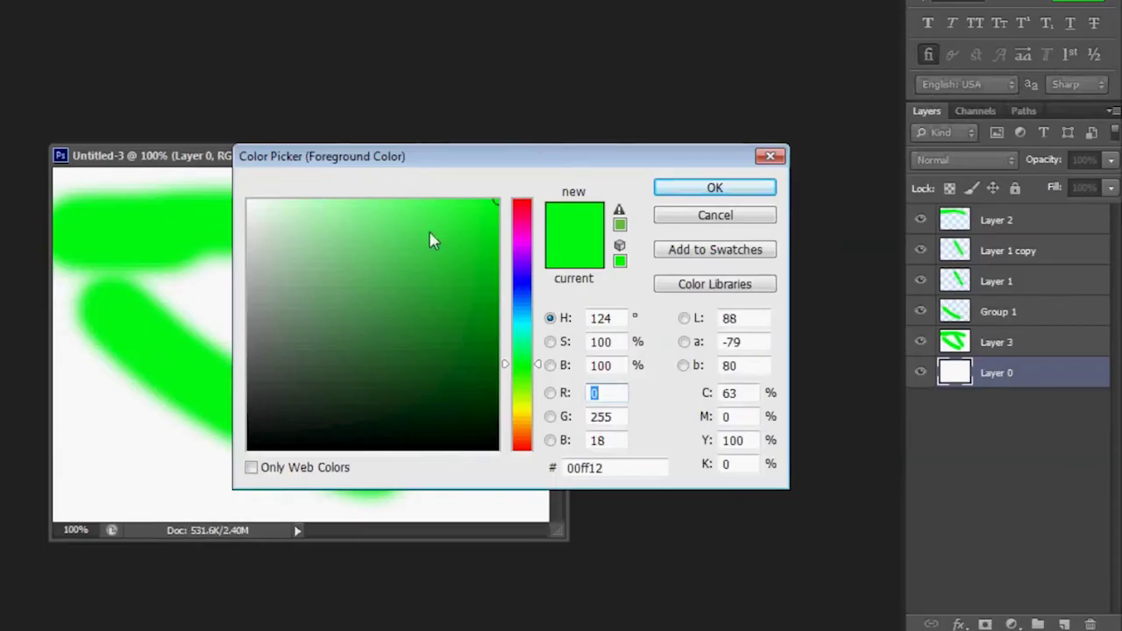
# Set the foreground color to a saturated pink and paint a bent brush stroke on Layer 0 near the canvas's left edge.
pyautogui.click(428, 231)
pyautogui.click(521, 216)
pyautogui.press('Return')
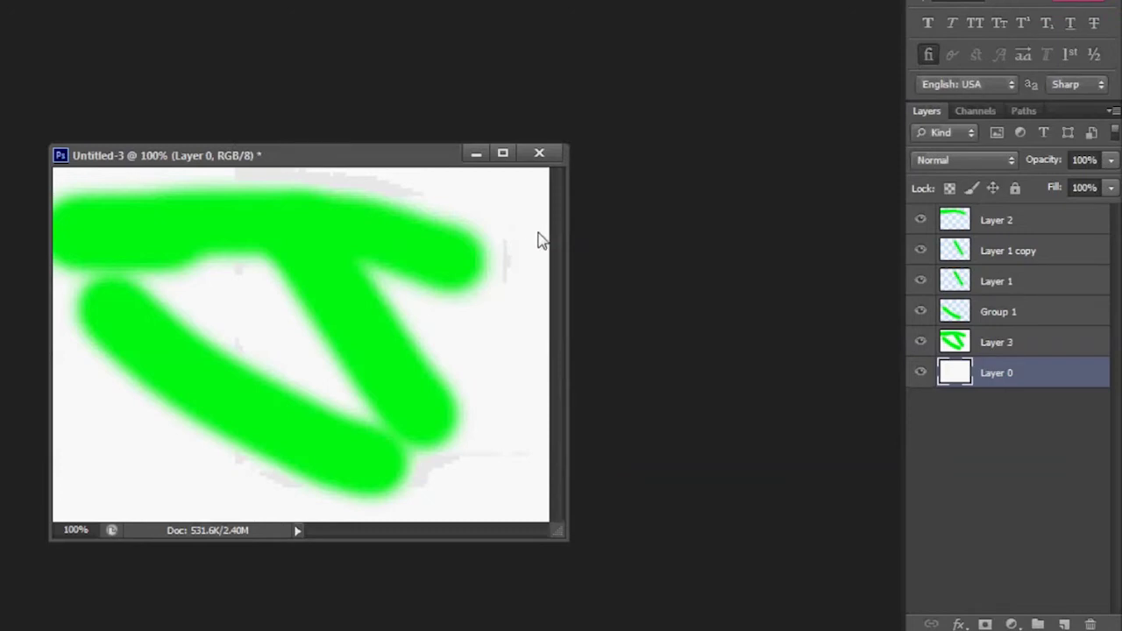
pyautogui.moveTo(114, 315); pyautogui.dragTo(263, 403)
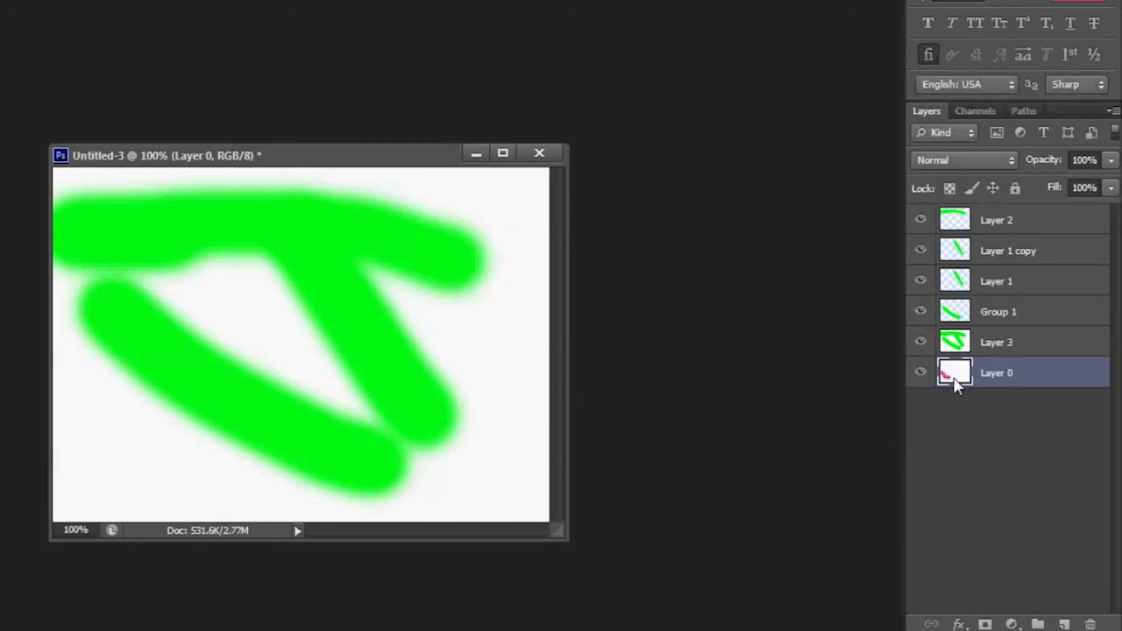
# Temporarily hide the layers above Layer 0 to expose its pink stroke, delete Layer 3, and show the remaining layers again.
pyautogui.moveTo(919, 281); pyautogui.dragTo(920, 220)
pyautogui.click(920, 341)
pyautogui.click(999, 331)
pyautogui.press('Delete')
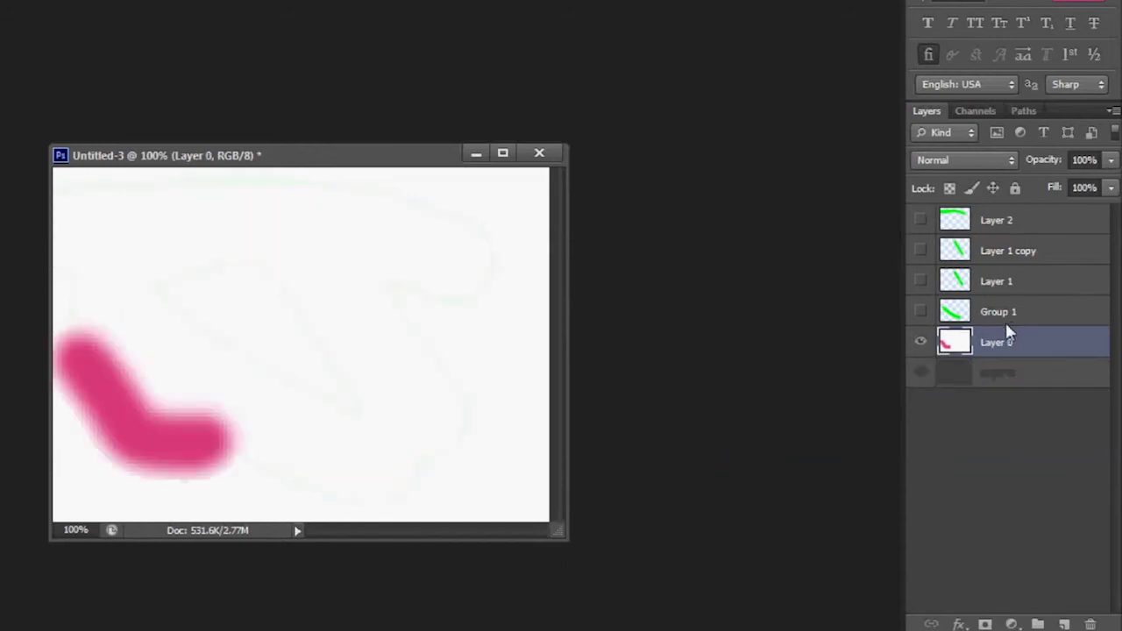
pyautogui.click(920, 220)
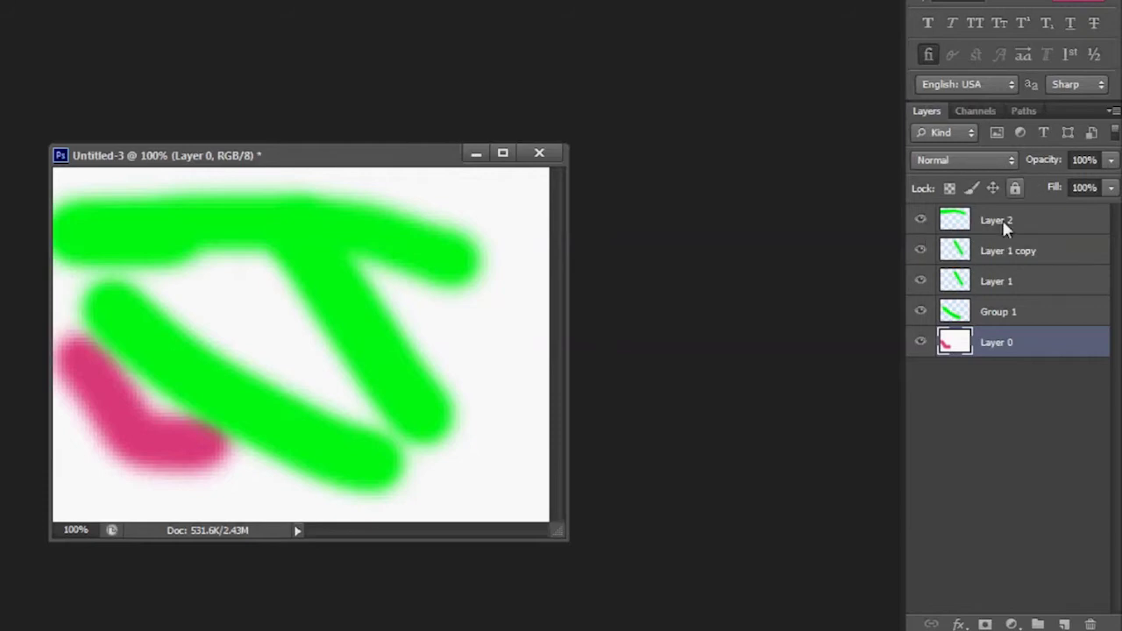
# Copy the merged content of a rectangular selection in the middle of the canvas to a new layer above Layer 2.
pyautogui.click(1030, 218)
pyautogui.moveTo(196, 264); pyautogui.dragTo(424, 463)
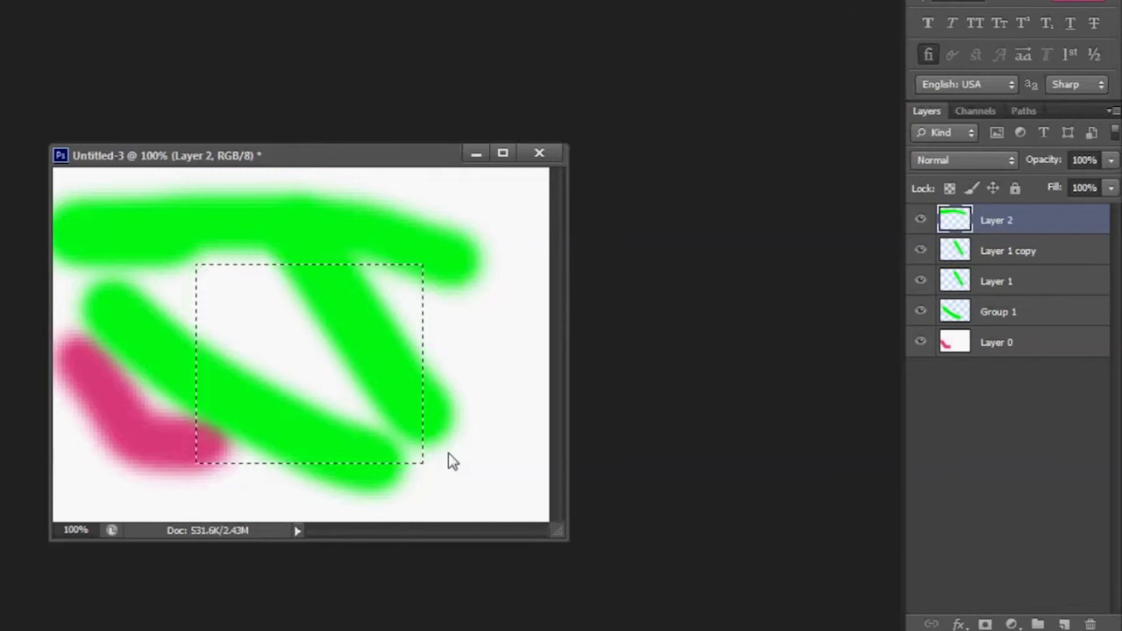
pyautogui.hotkey('ctrl', 'j')
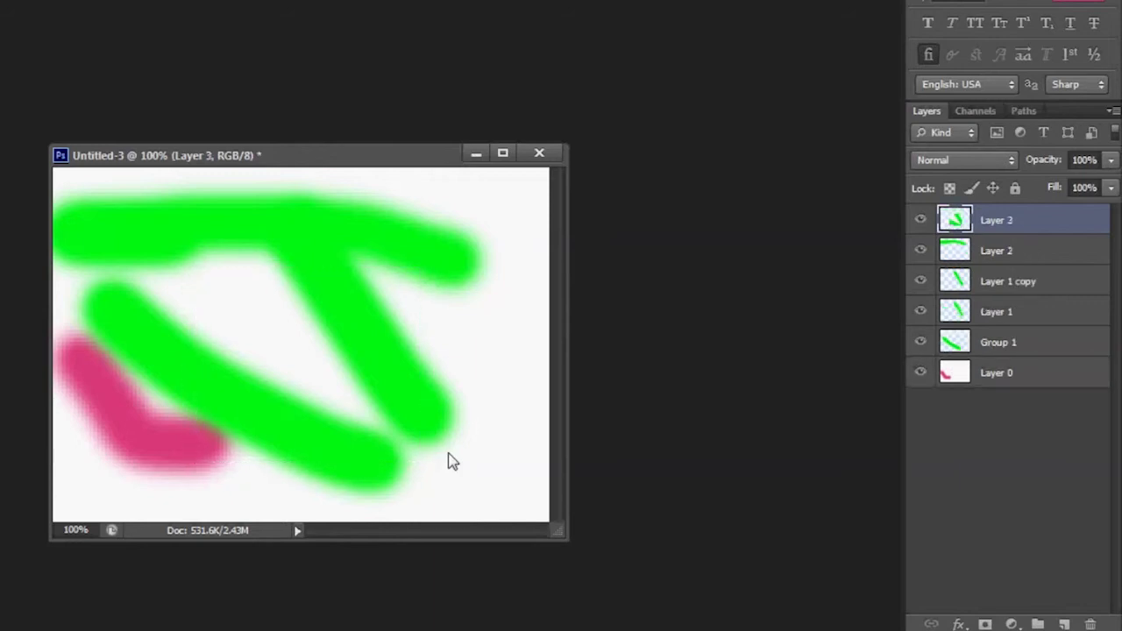
# View Layer 3 in isolation, show the other layers again, and delete Layer 3.
pyautogui.keyDown('alt'); pyautogui.click(920, 220); pyautogui.keyUp('alt')
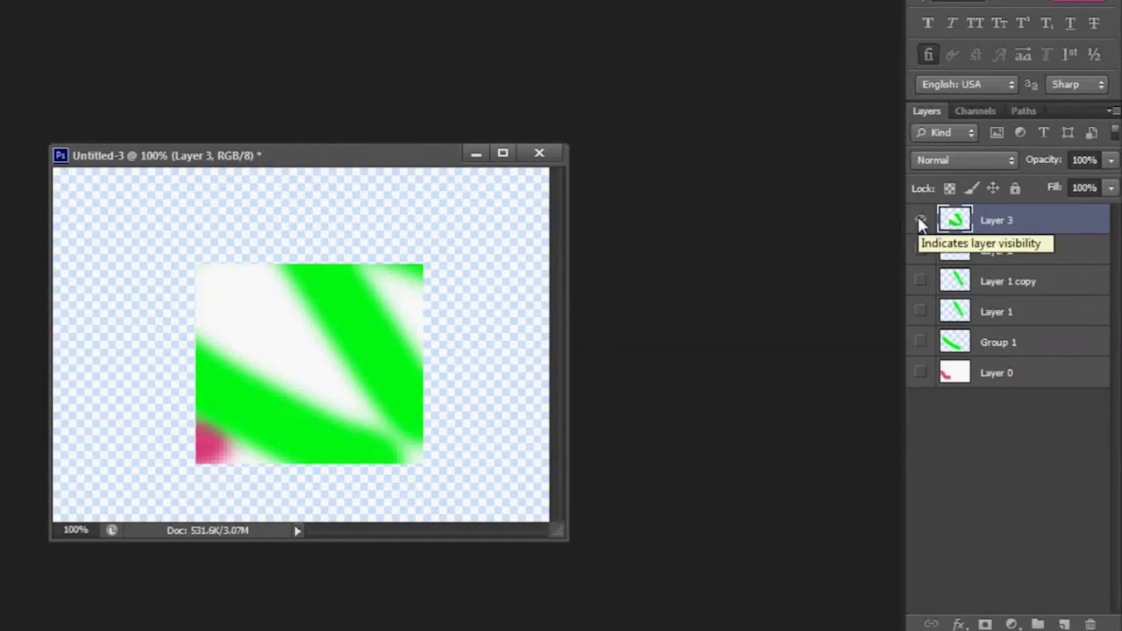
pyautogui.moveTo(920, 251); pyautogui.dragTo(919, 372)
pyautogui.click(920, 222)
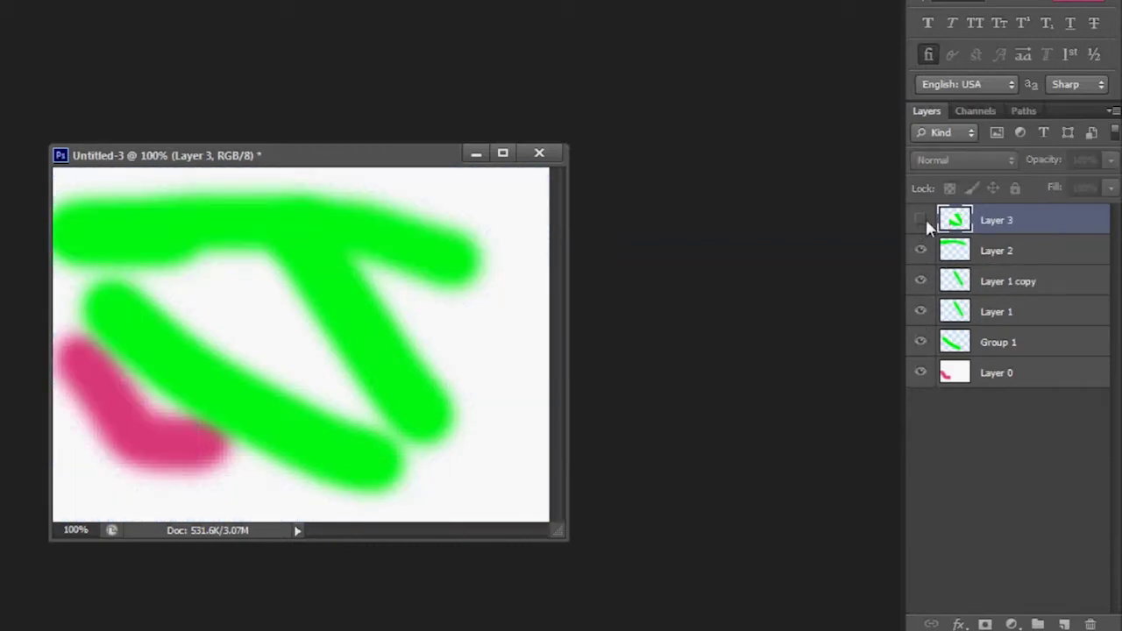
pyautogui.press('Delete')
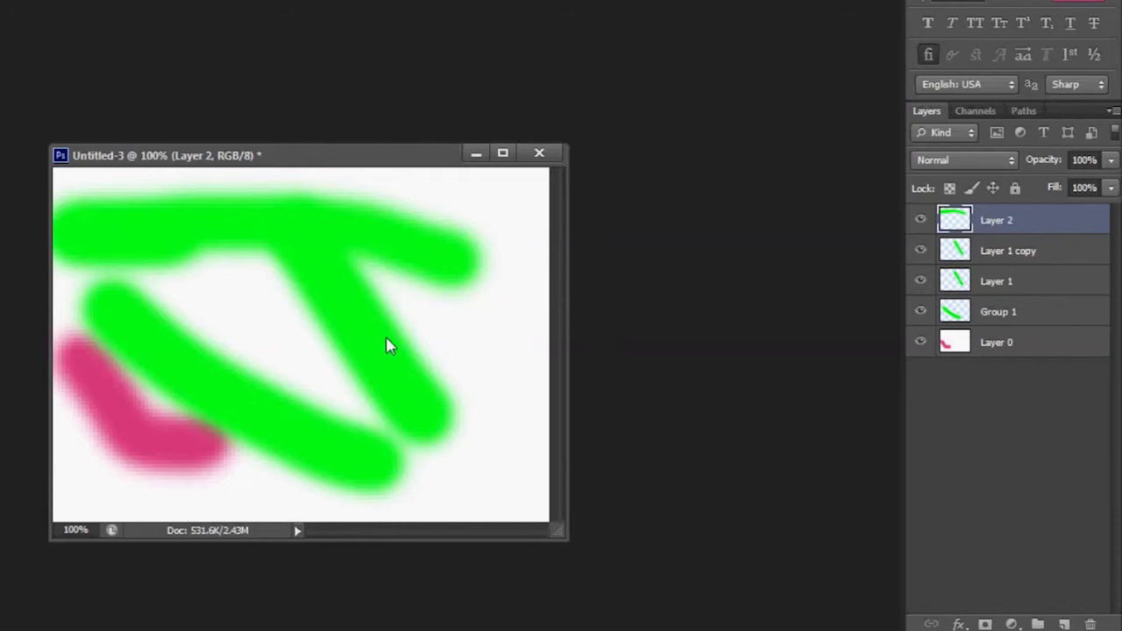
# Cut a rectangular selection over the lower part of Group 1's stroke to a new layer and bring that layer to the top.
pyautogui.click(998, 317)
pyautogui.moveTo(228, 318); pyautogui.dragTo(408, 481)
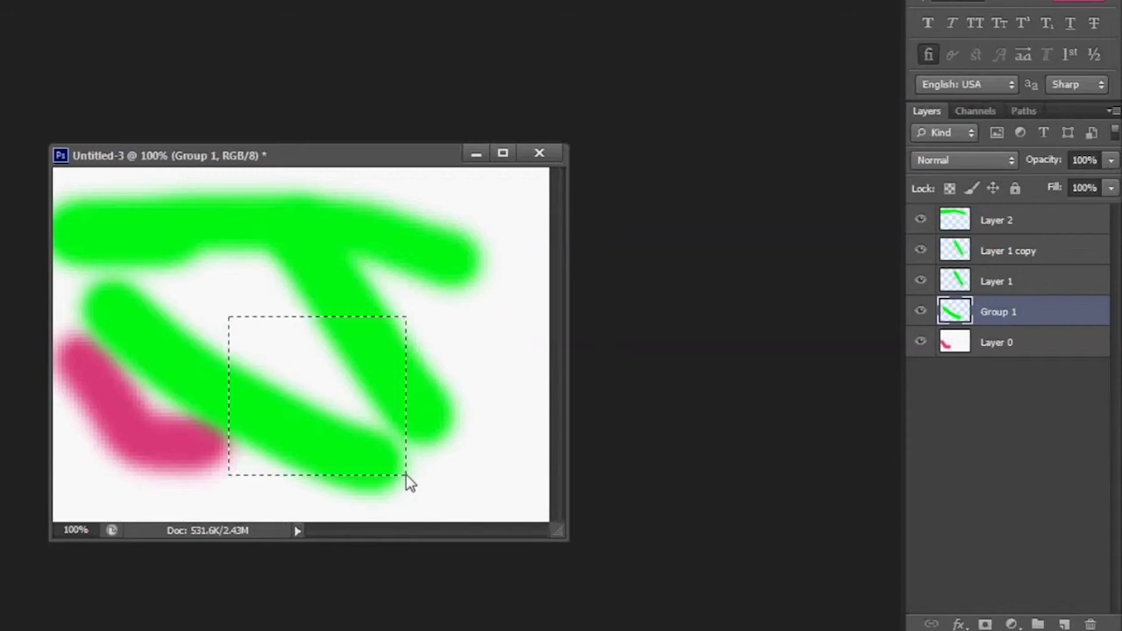
pyautogui.hotkey('ctrl', 'shift', 'j')
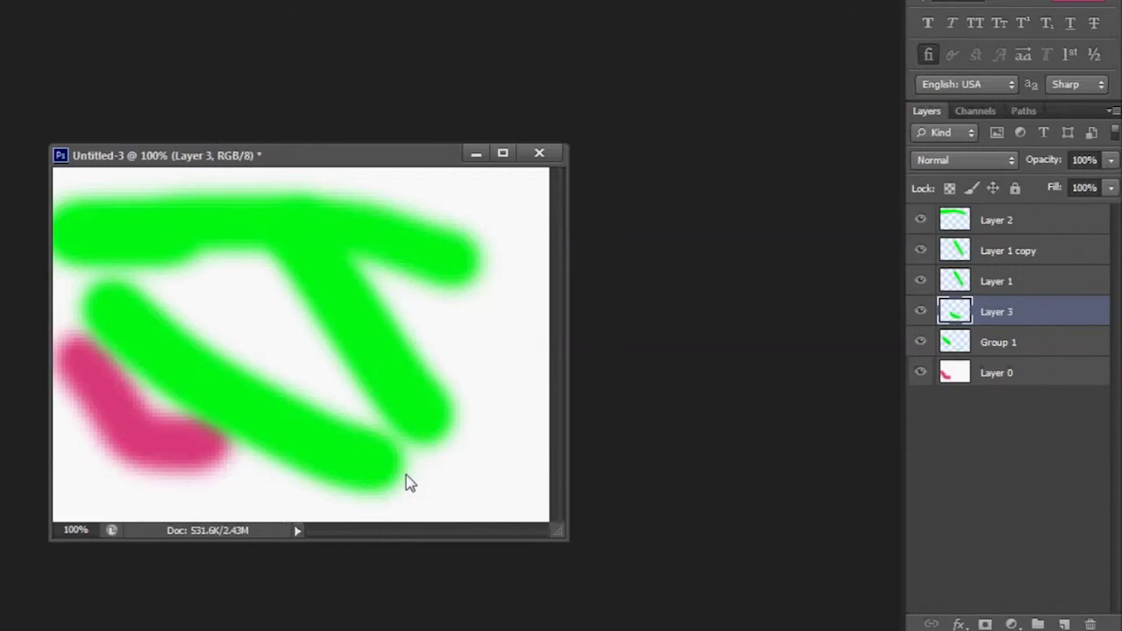
pyautogui.hotkey('ctrl', 'shift', ']')
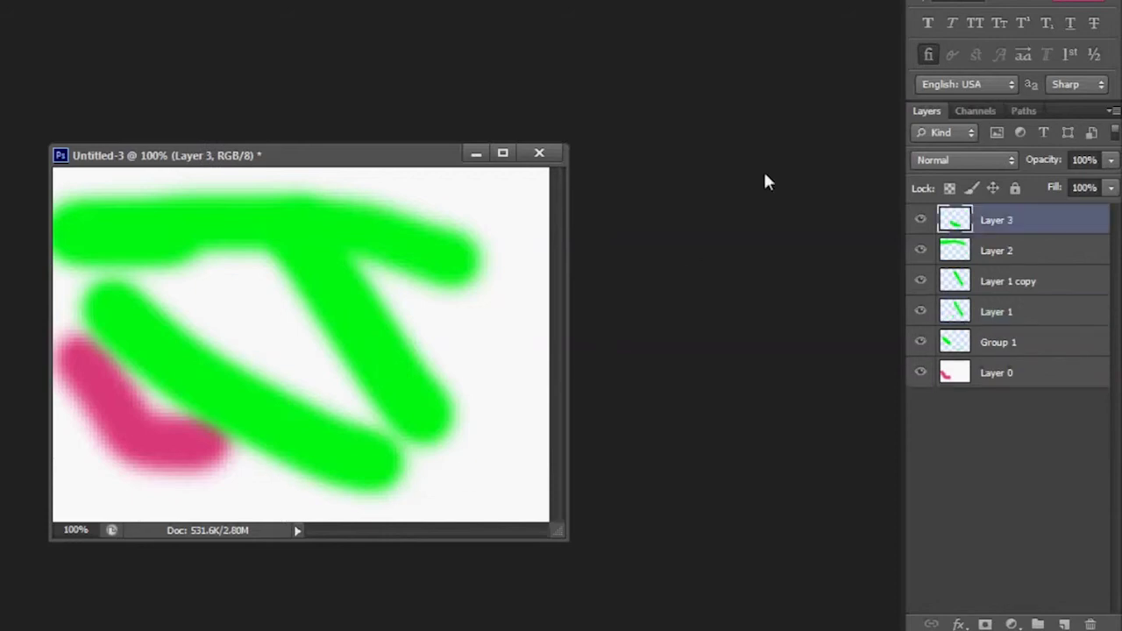
# Toggle the visibility of Layer 3 and Group 1 to examine the cut-out piece and the gap it leaves.
pyautogui.keyDown('alt'); pyautogui.click(922, 215); pyautogui.keyUp('alt')
pyautogui.keyDown('alt'); pyautogui.click(922, 215); pyautogui.keyUp('alt')
pyautogui.click(922, 215)
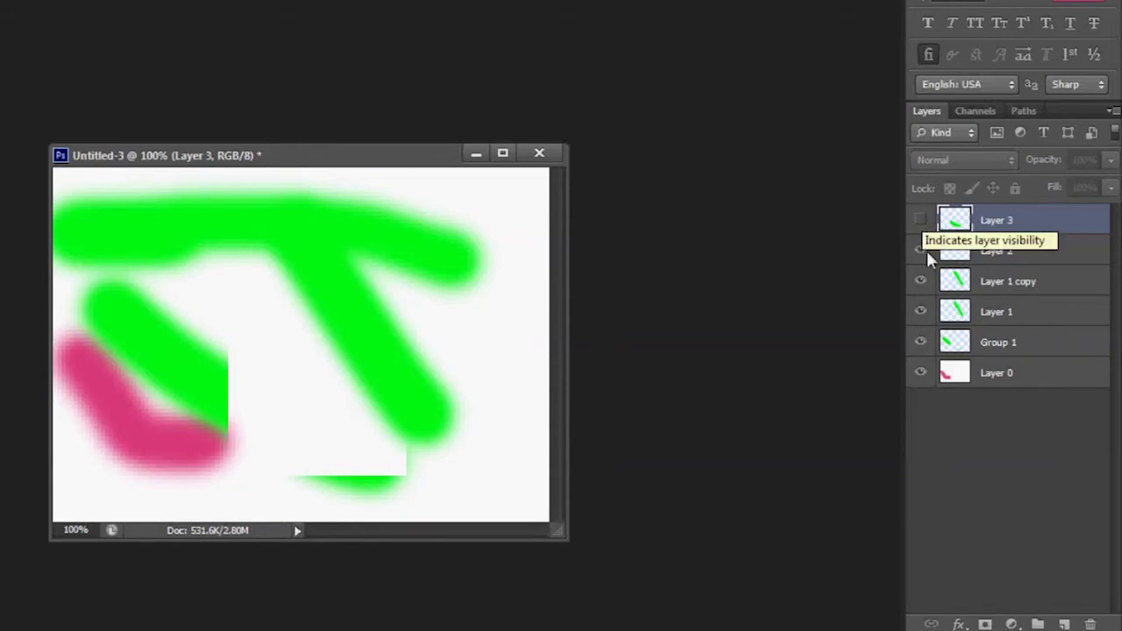
pyautogui.click(922, 340)
pyautogui.click(922, 340)
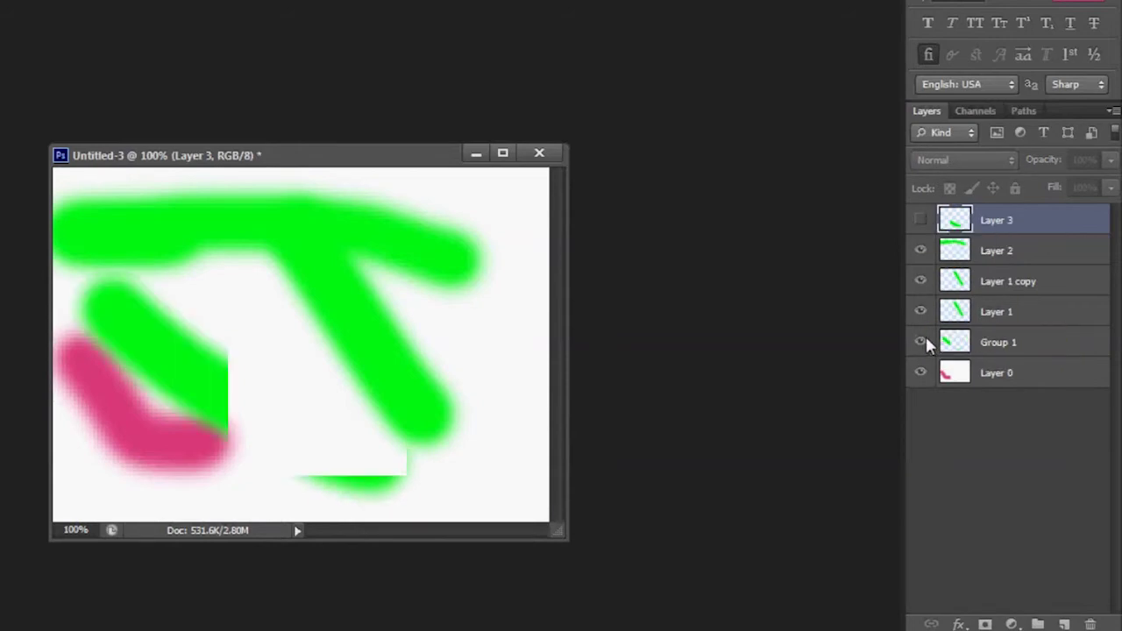
pyautogui.click(920, 220)
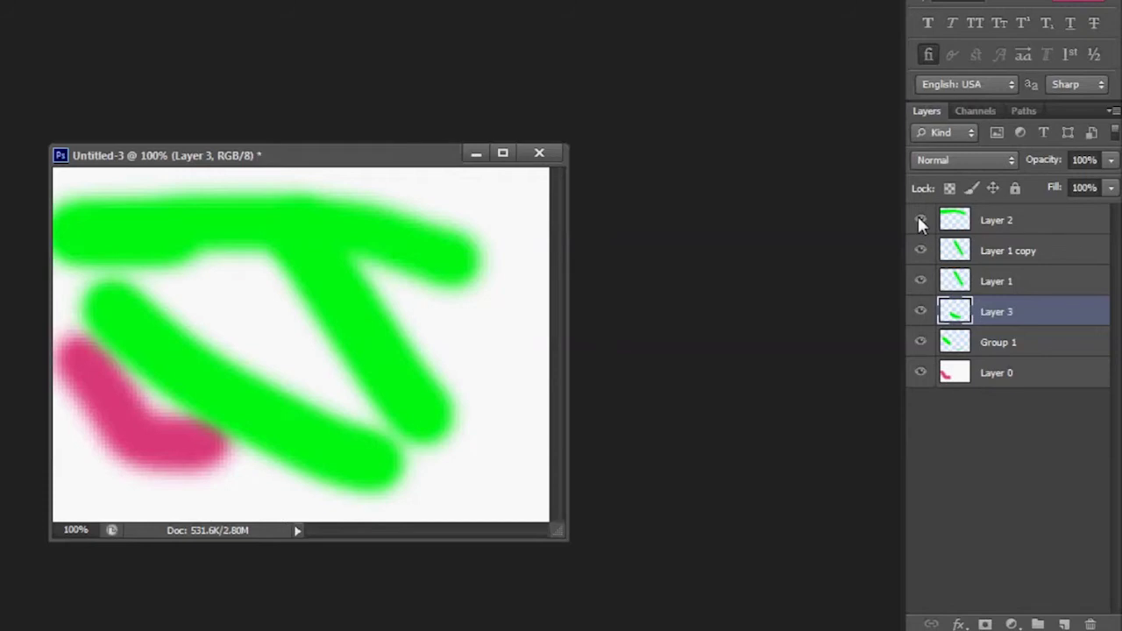
# Apply a Drop Shadow layer style to Layer 2.
pyautogui.click(1057, 220)
pyautogui.doubleClick(1058, 219)
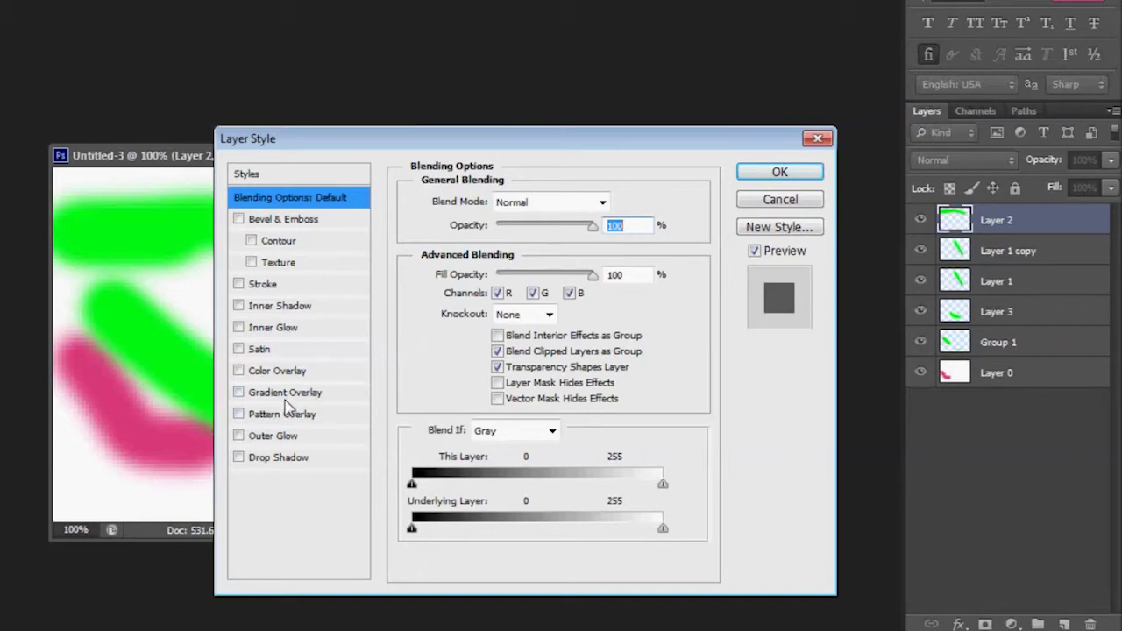
pyautogui.click(281, 452)
pyautogui.press('Return')
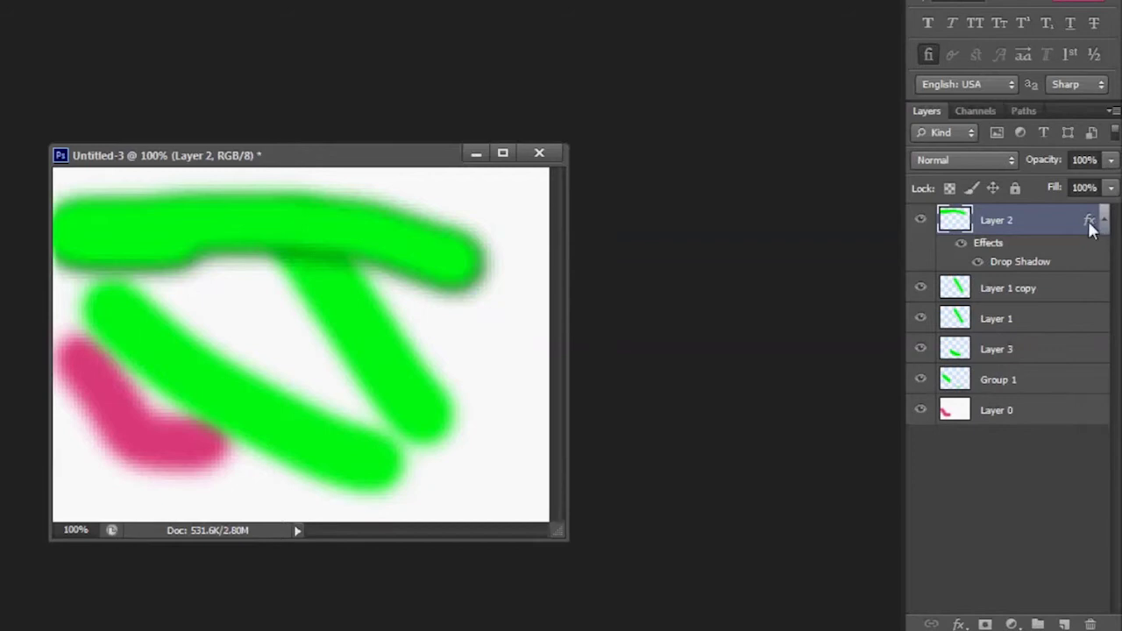
# Duplicate Layer 2's Drop Shadow effect directly onto Layer 3, and undo the duplication.
pyautogui.moveTo(1090, 225); pyautogui.dragTo(1088, 352)
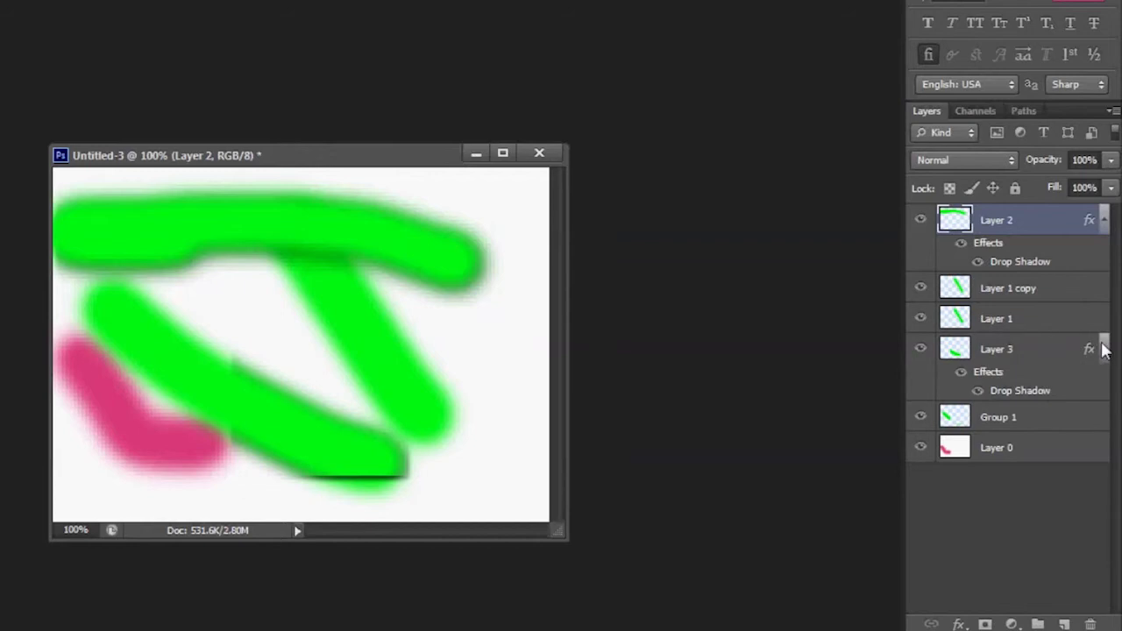
pyautogui.hotkey('ctrl', 'z')
# Copy Layer 2's layer style onto Group 1 and undo it, and repeat the copy and undo once more.
pyautogui.rightClick(1089, 220)
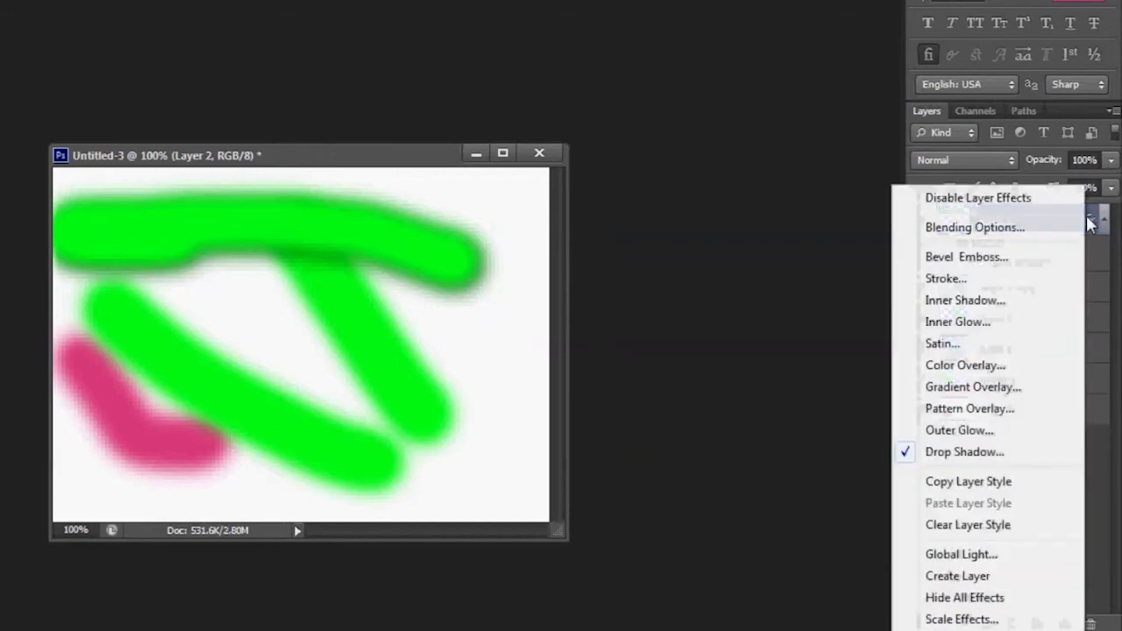
pyautogui.click(1012, 484)
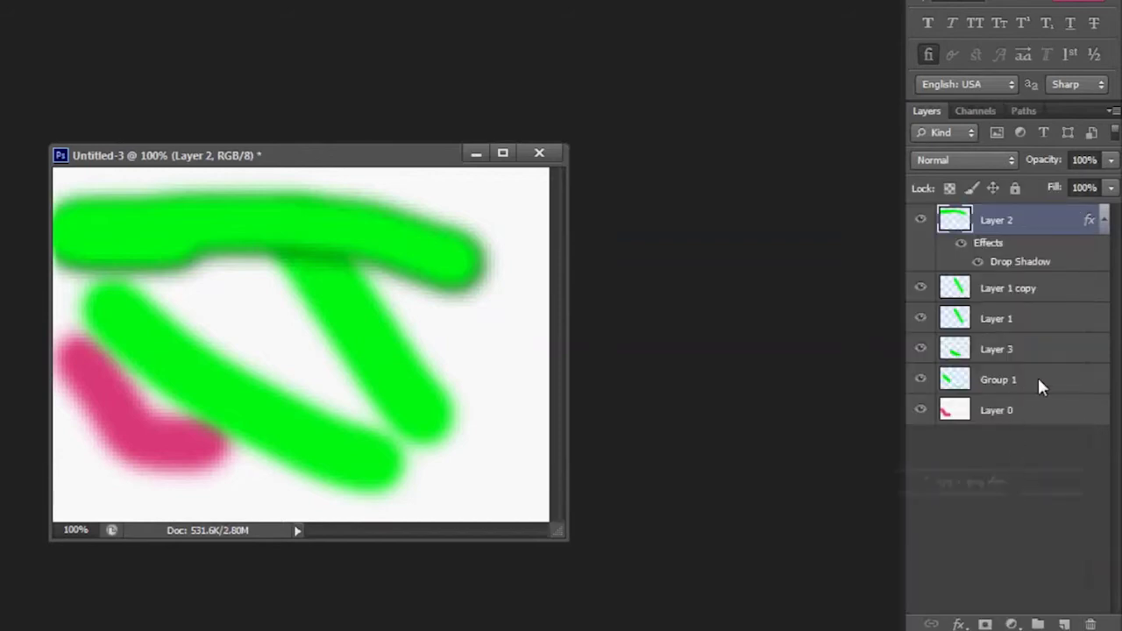
pyautogui.click(1040, 387)
pyautogui.rightClick(1037, 374)
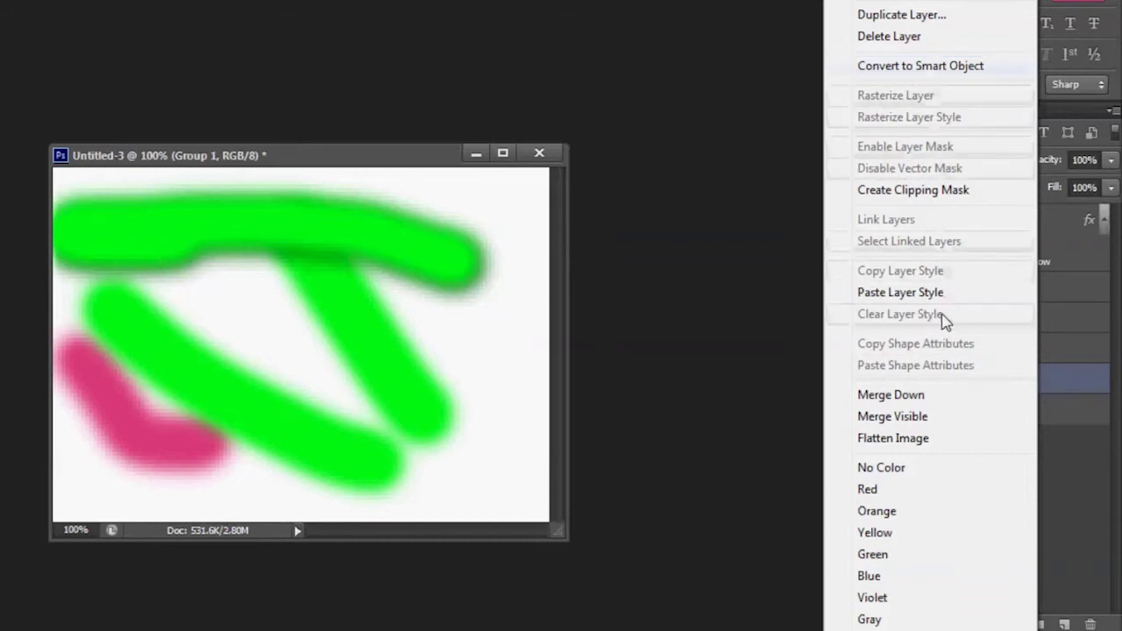
pyautogui.click(877, 292)
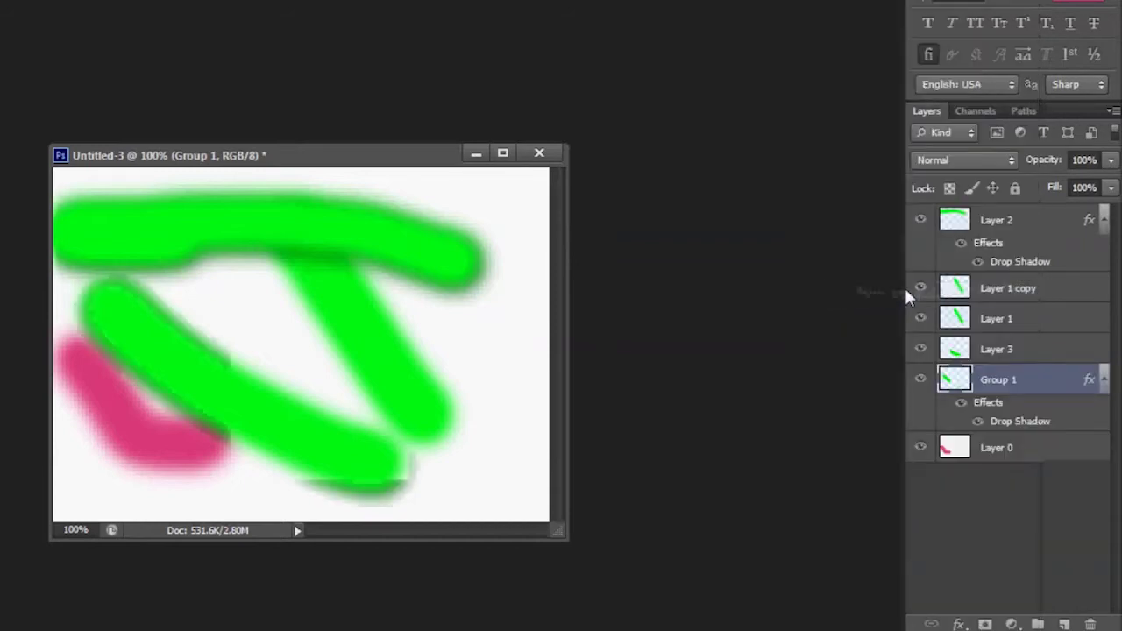
pyautogui.hotkey('ctrl', 'z')
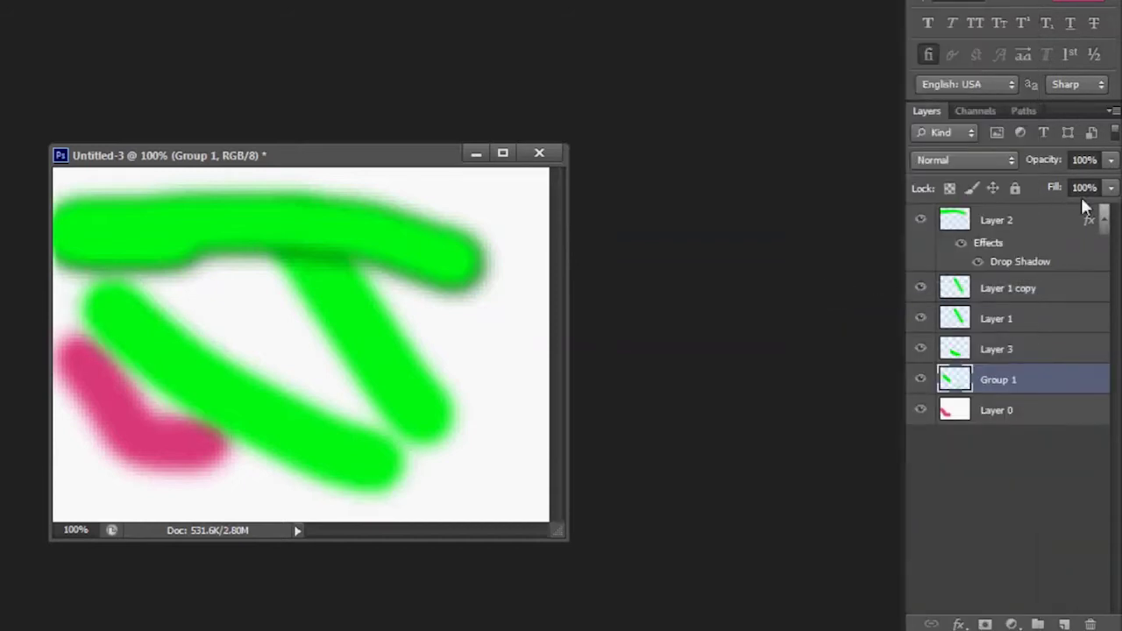
pyautogui.hotkey('ctrl', 'z')
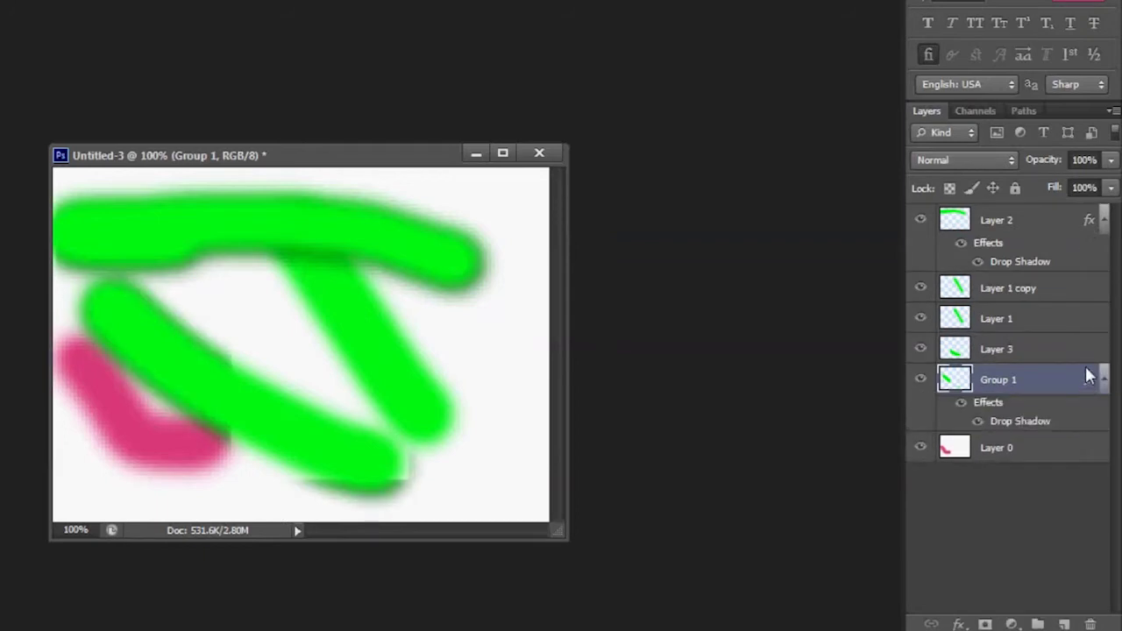
pyautogui.hotkey('ctrl', 'z')
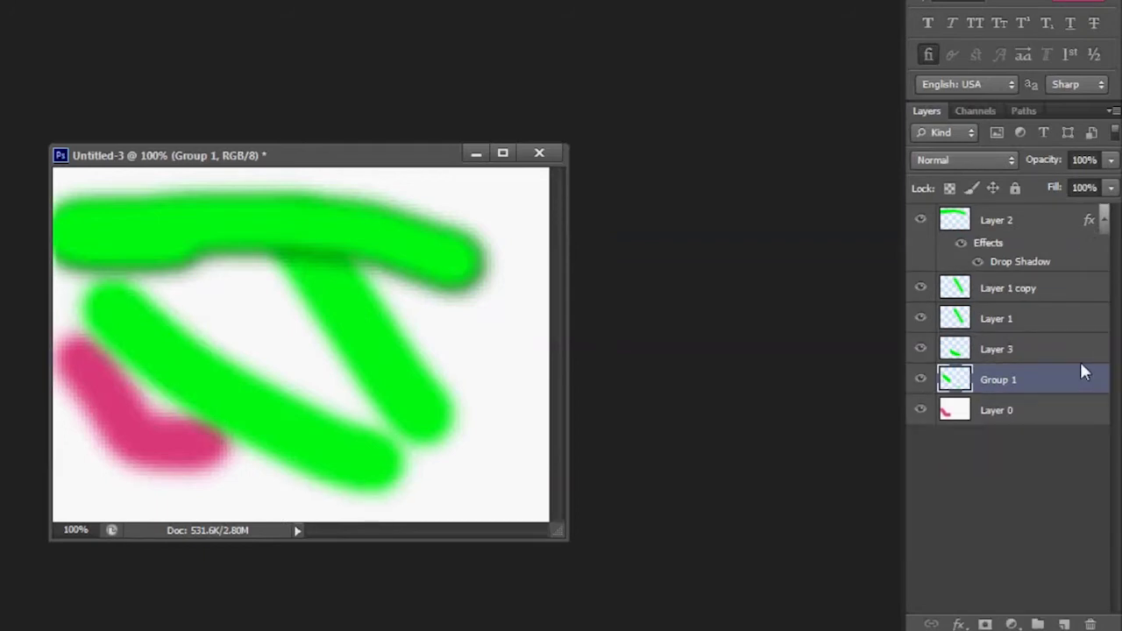
# Draw a pink rounded rectangle above Group 1 and shift Layer 1 copy's diagonal stroke slightly right over it.
pyautogui.moveTo(373, 273); pyautogui.dragTo(485, 446)
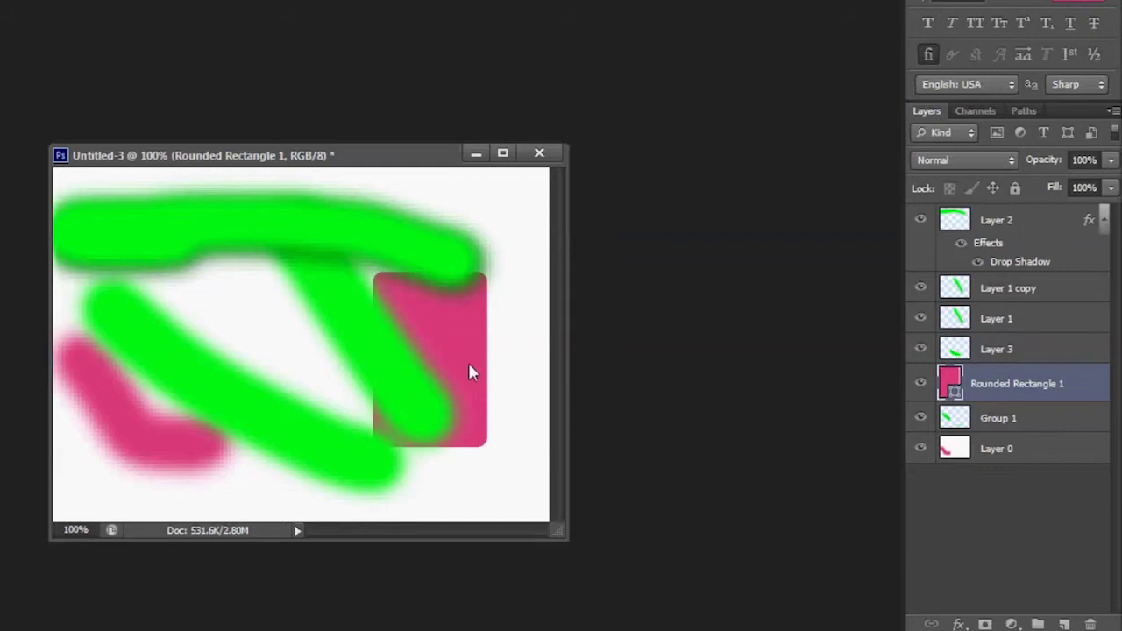
pyautogui.moveTo(403, 363); pyautogui.dragTo(429, 355)
# Place Layer 1 copy directly above Rounded Rectangle 1, clip it to that shape, and hide Layer 2, Layer 1, Layer 3 and Group 1.
pyautogui.moveTo(1055, 288); pyautogui.dragTo(1058, 368)
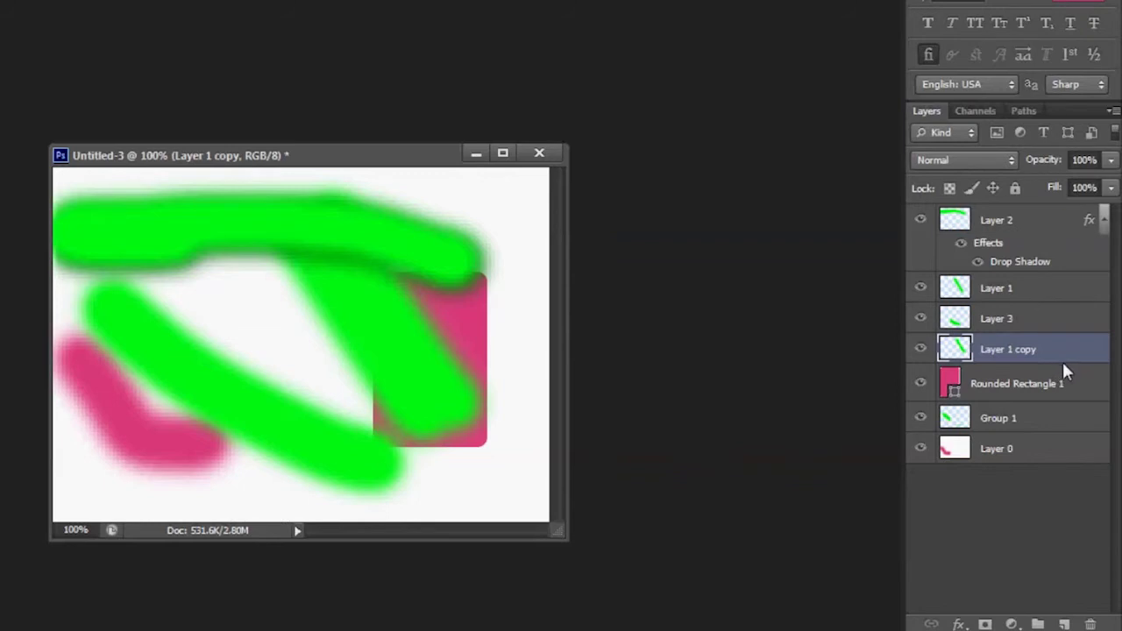
pyautogui.keyDown('alt'); pyautogui.click(1063, 367); pyautogui.keyUp('alt')
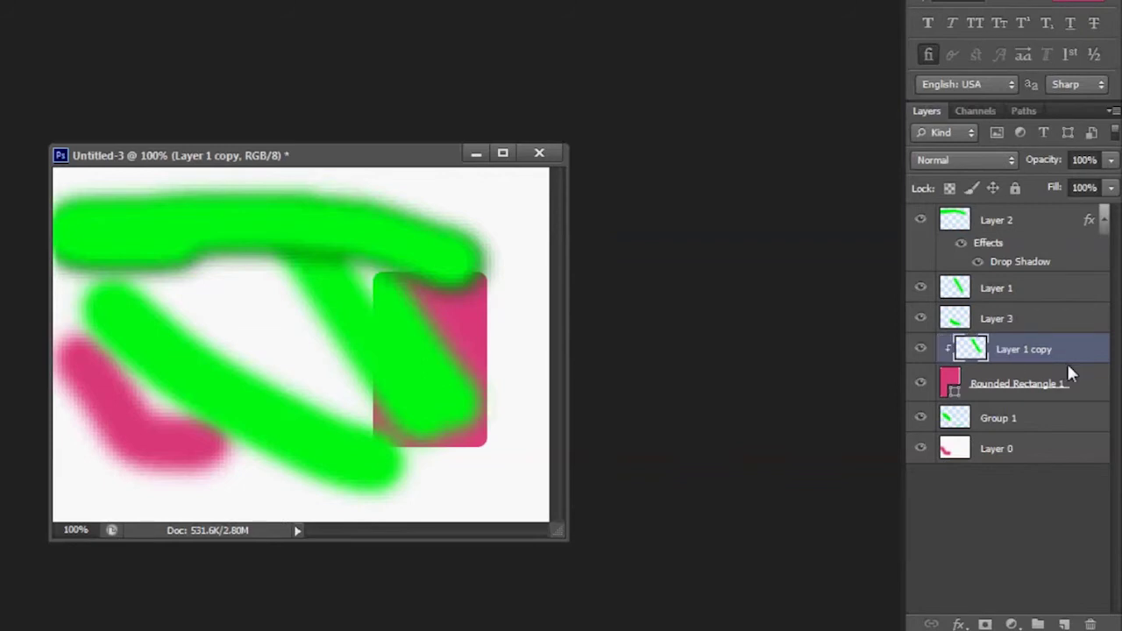
pyautogui.moveTo(920, 220); pyautogui.dragTo(920, 318)
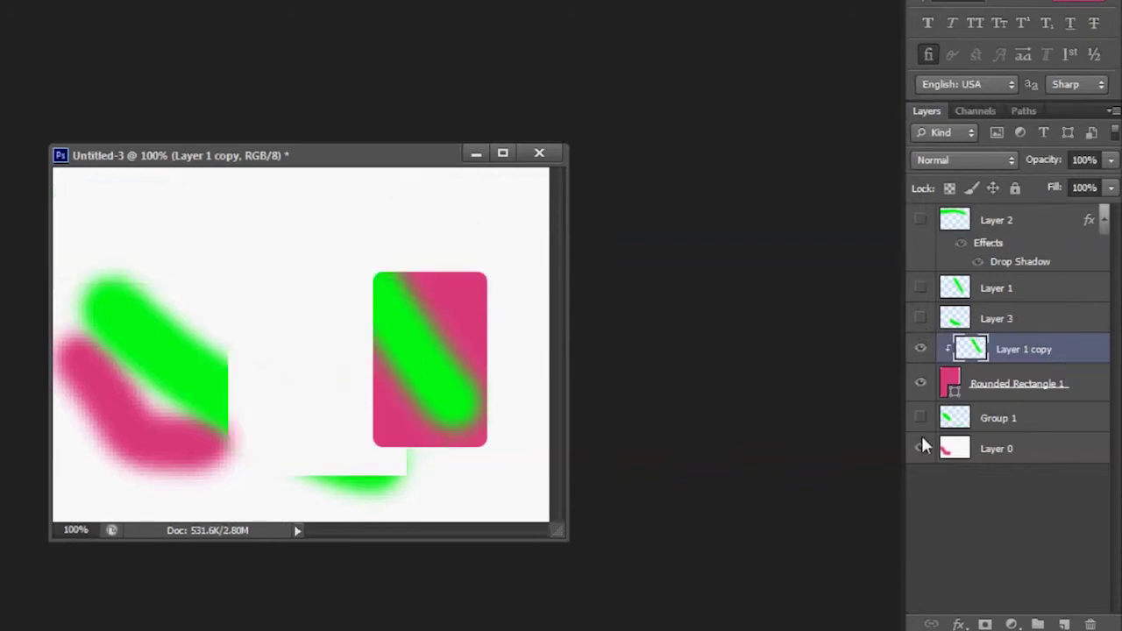
# Hide Layer 0 and release Layer 1 copy from its clipping mask on Rounded Rectangle 1.
pyautogui.moveTo(920, 418); pyautogui.dragTo(919, 448)
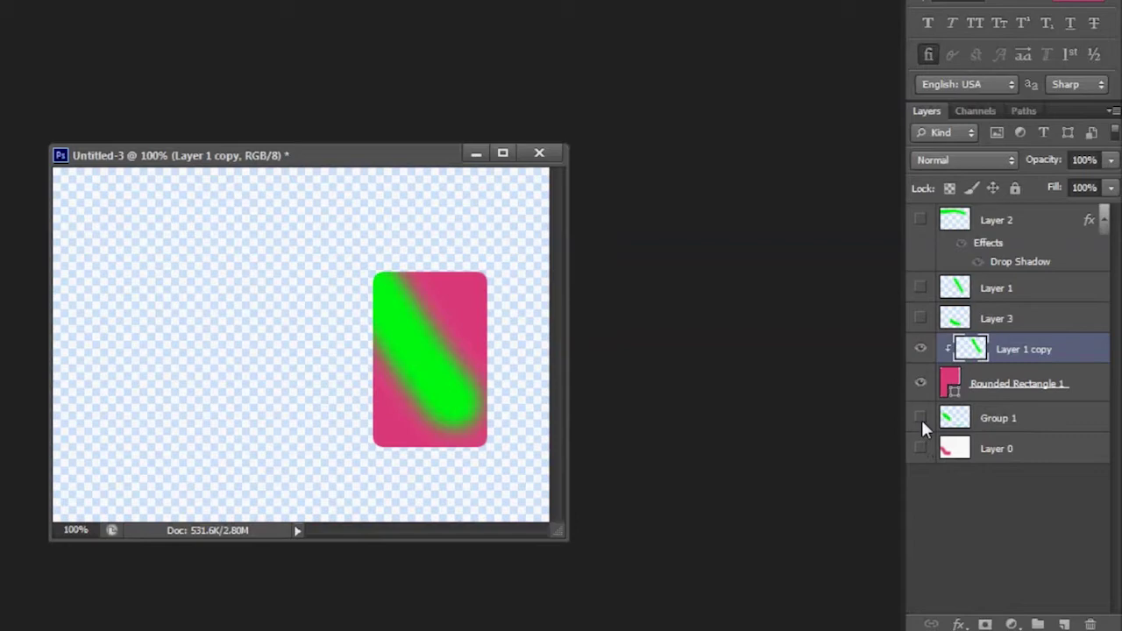
pyautogui.keyDown('alt'); pyautogui.click(1003, 367); pyautogui.keyUp('alt')
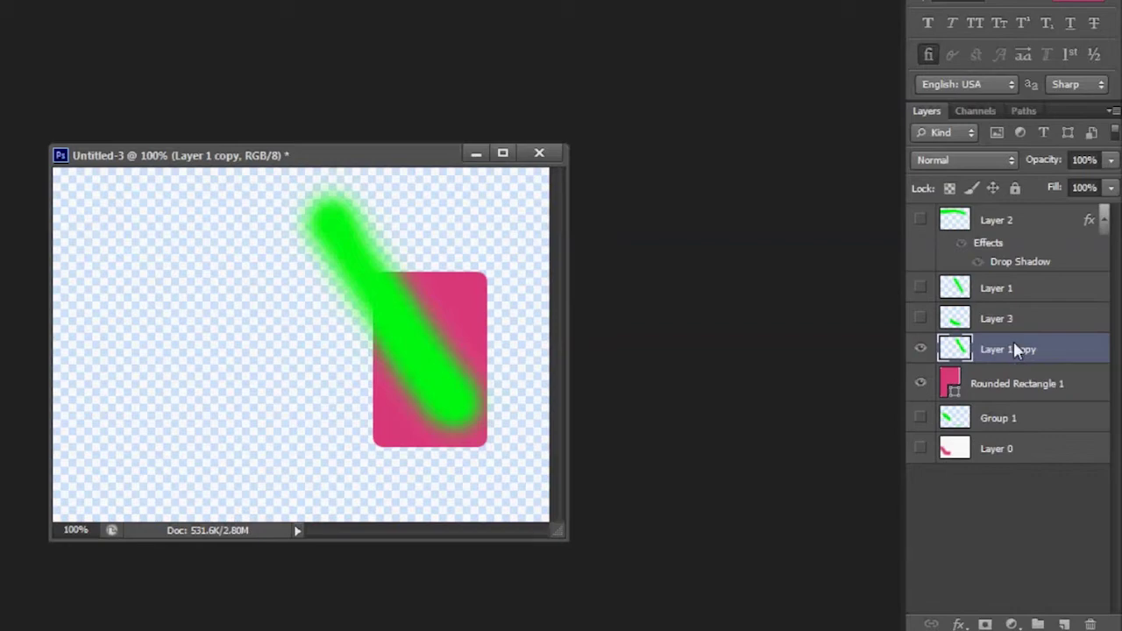
pyautogui.hotkey('ctrl', 'alt', 'g')
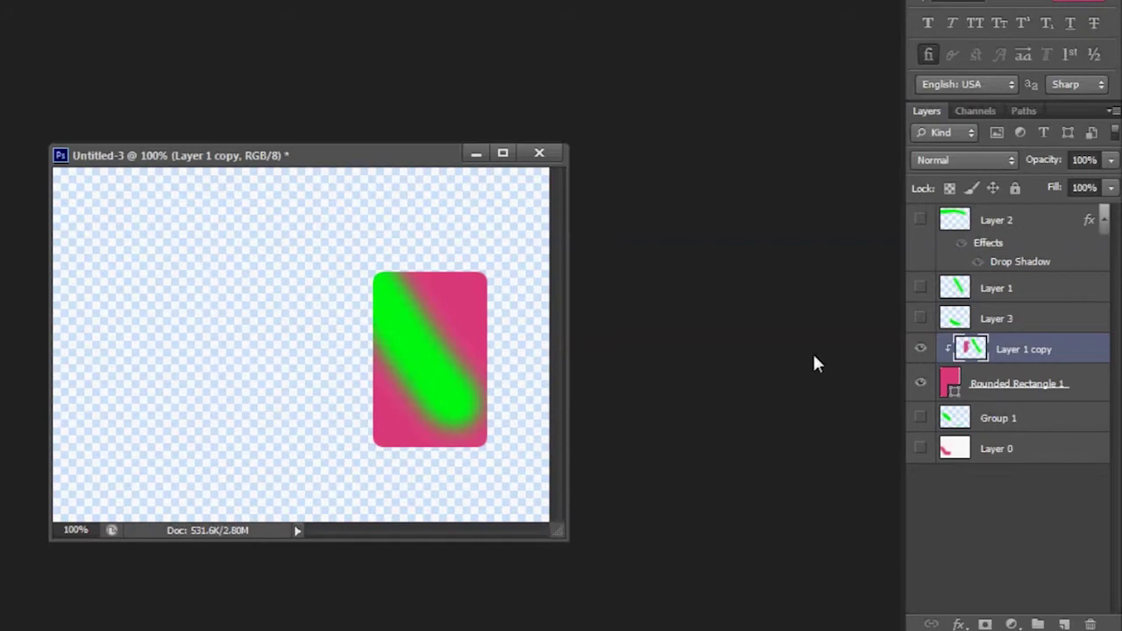
pyautogui.click(992, 370)
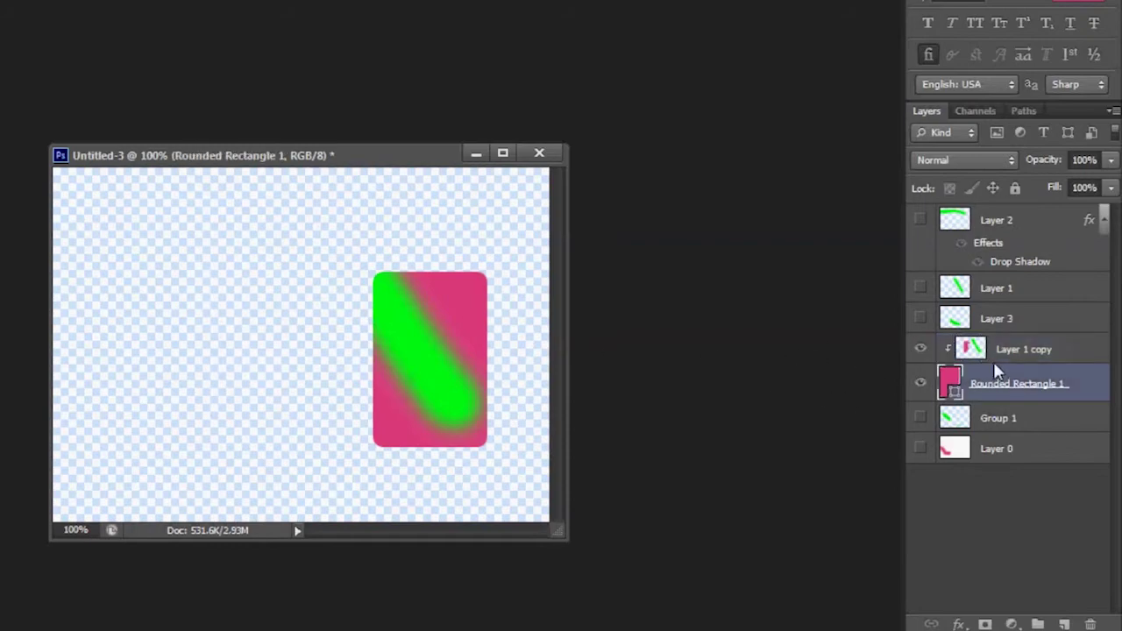
pyautogui.keyDown('alt'); pyautogui.click(997, 371); pyautogui.keyUp('alt')
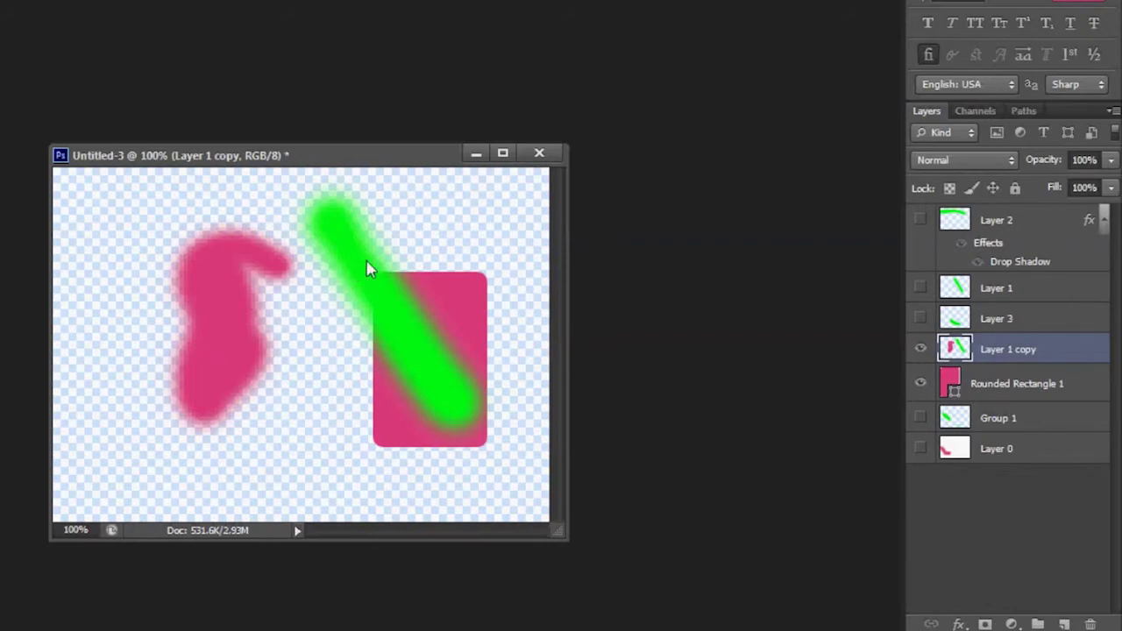
# Choose a dark blue foreground color and paint a winding brush stroke beside the pink shape on Layer 1 copy.
pyautogui.click(517, 302)
pyautogui.click(500, 353)
pyautogui.press('Return')
pyautogui.moveTo(270, 441)
pyautogui.mouseDown()
pyautogui.moveTo(208, 462)
pyautogui.moveTo(153, 398)
pyautogui.moveTo(123, 255)
pyautogui.mouseUp()
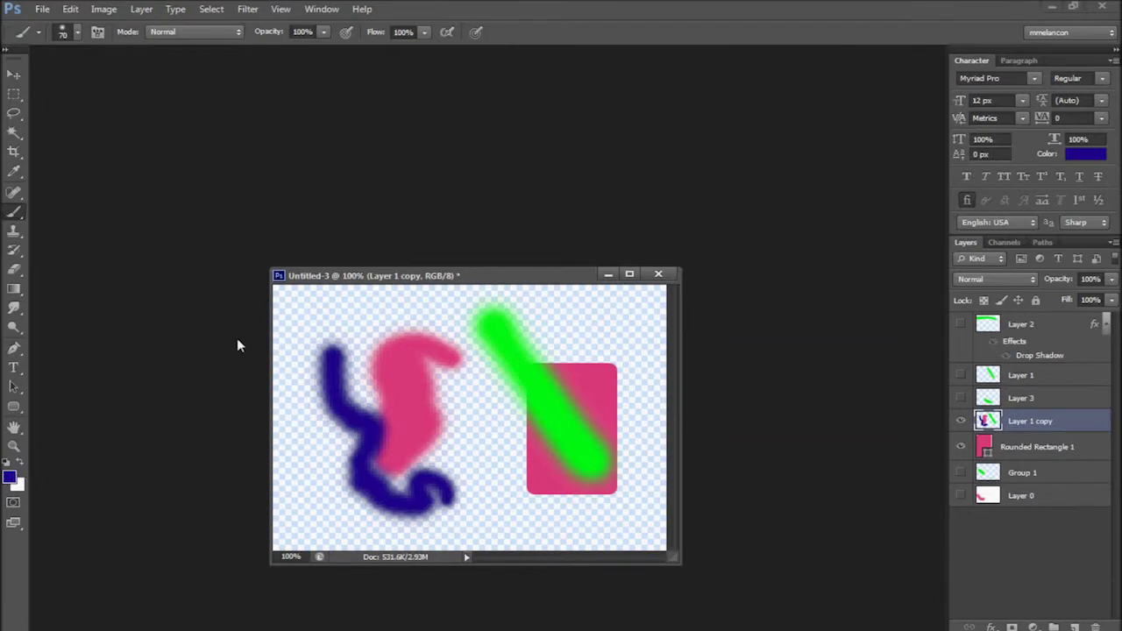
# Use the HUD color picker over the canvas to pick different blue-violet shades as the foreground color.
pyautogui.keyDown('alt'); pyautogui.keyDown('shift'); pyautogui.rightClick(363, 347); pyautogui.keyUp('shift'); pyautogui.keyUp('alt')
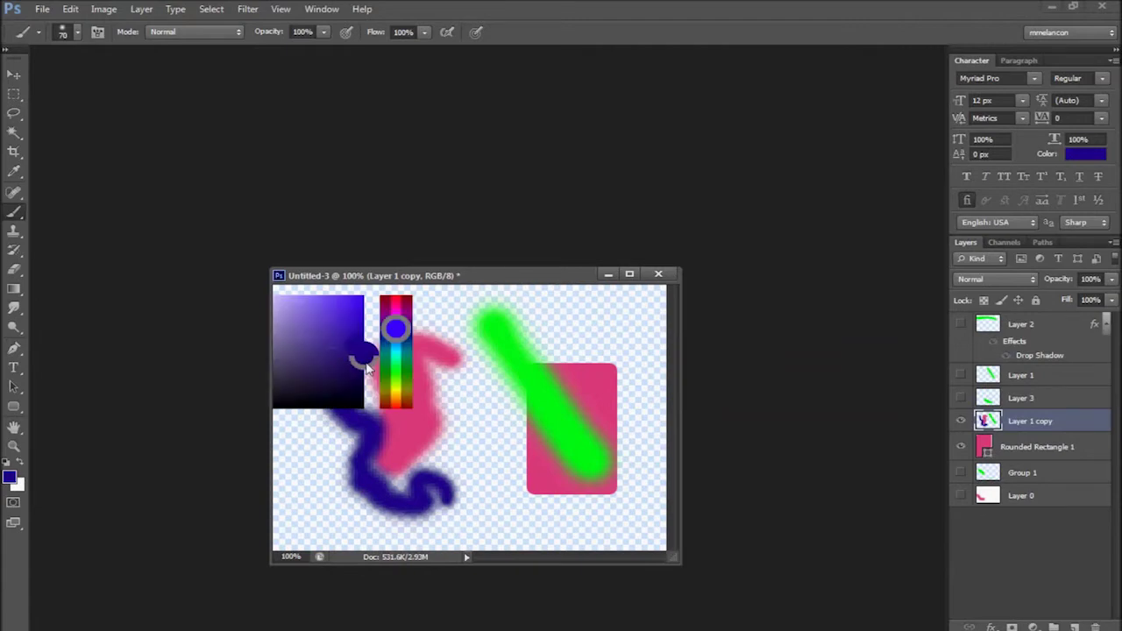
pyautogui.moveTo(324, 344); pyautogui.dragTo(326, 352)
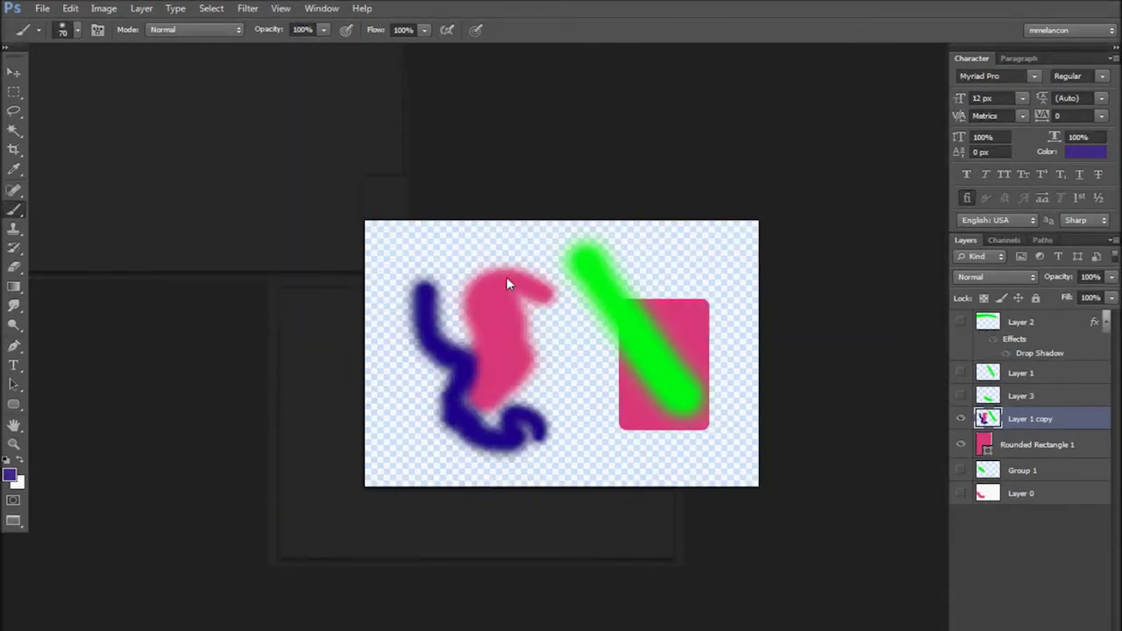
pyautogui.keyDown('alt'); pyautogui.keyDown('shift'); pyautogui.rightClick(467, 375); pyautogui.keyUp('shift'); pyautogui.keyUp('alt')
pyautogui.moveTo(513, 343); pyautogui.dragTo(529, 323)
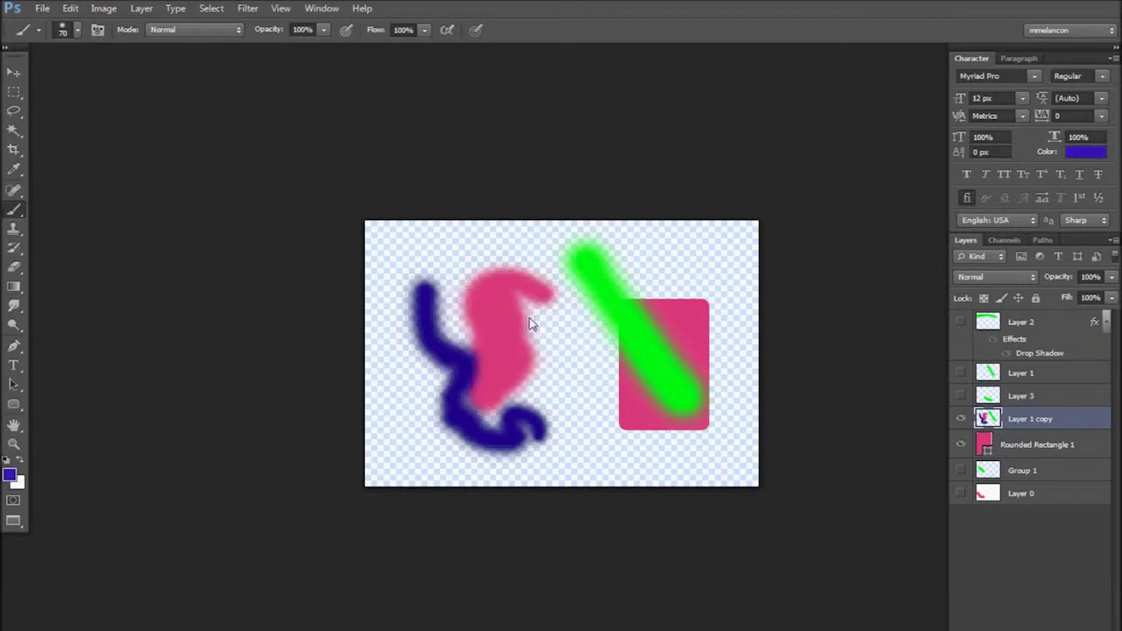
# Set the HUD color picker preference to Hue Wheel and pick a muted purple foreground color with it.
pyautogui.hotkey('ctrl', 'k')
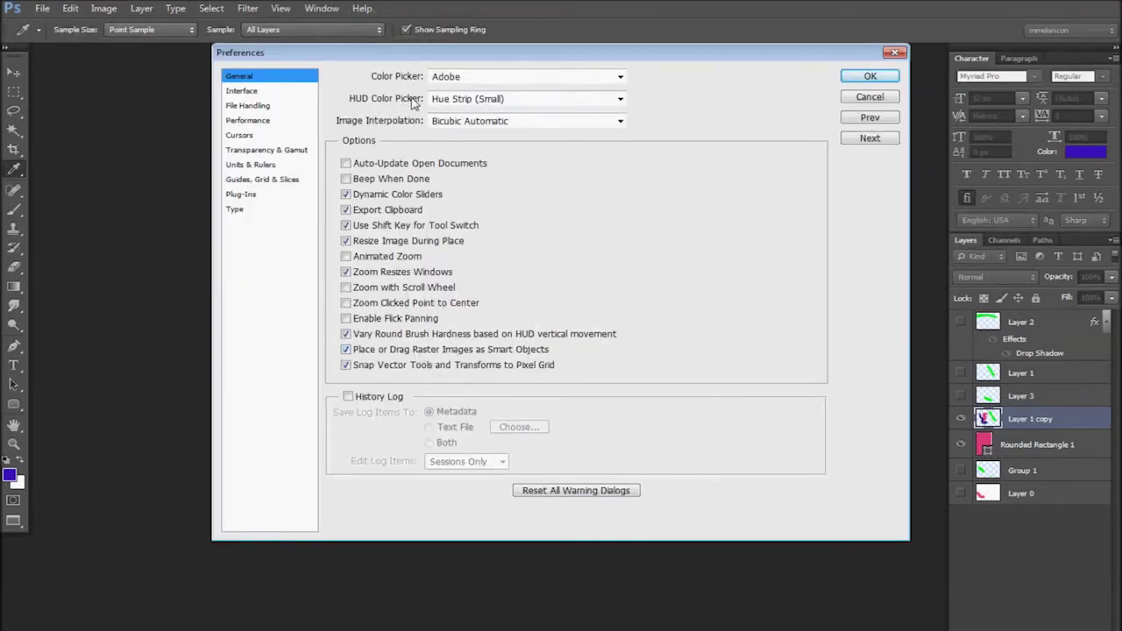
pyautogui.click(473, 99)
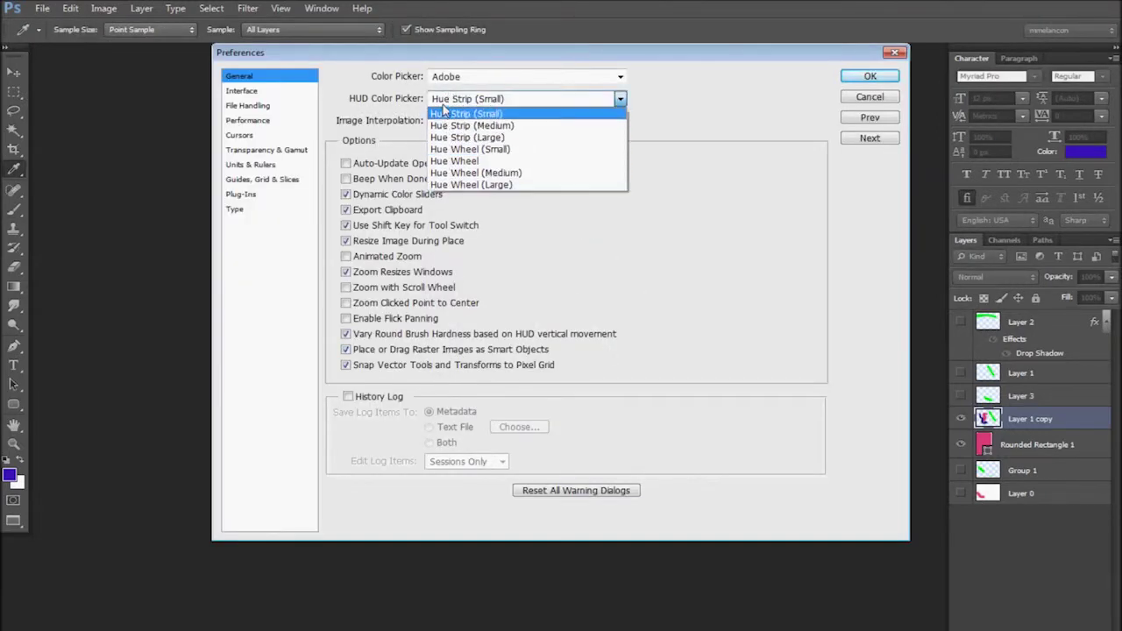
pyautogui.click(454, 161)
pyautogui.press('Return')
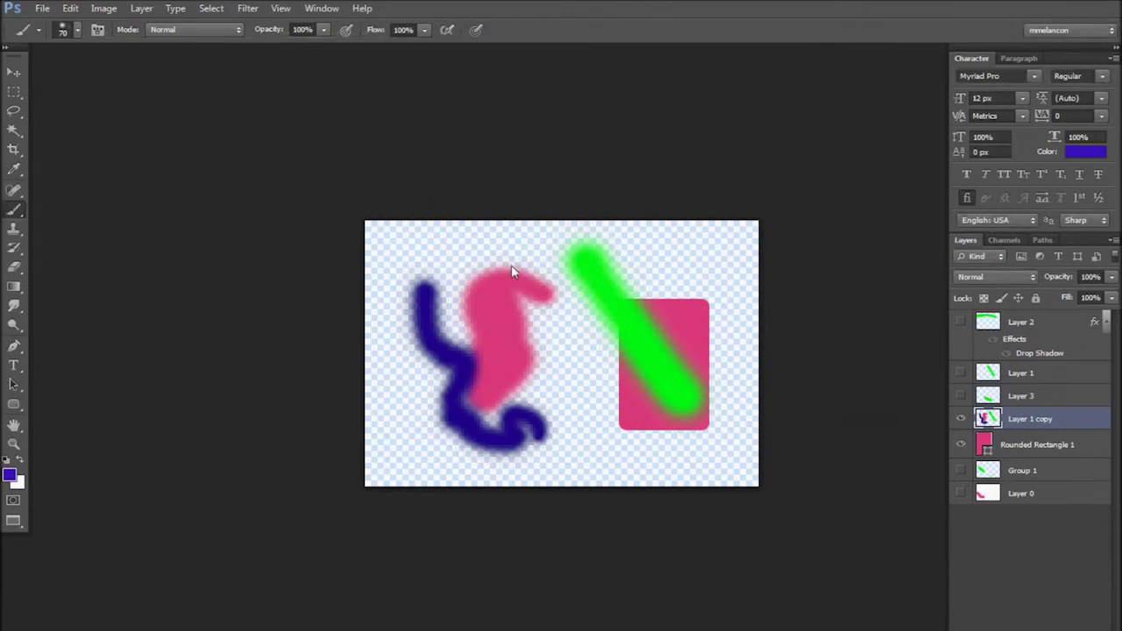
pyautogui.keyDown('alt'); pyautogui.keyDown('shift'); pyautogui.rightClick(512, 254); pyautogui.keyUp('shift'); pyautogui.keyUp('alt')
pyautogui.moveTo(487, 282)
pyautogui.mouseDown()
pyautogui.moveTo(485, 251)
pyautogui.moveTo(471, 260)
pyautogui.moveTo(487, 284)
pyautogui.mouseUp()
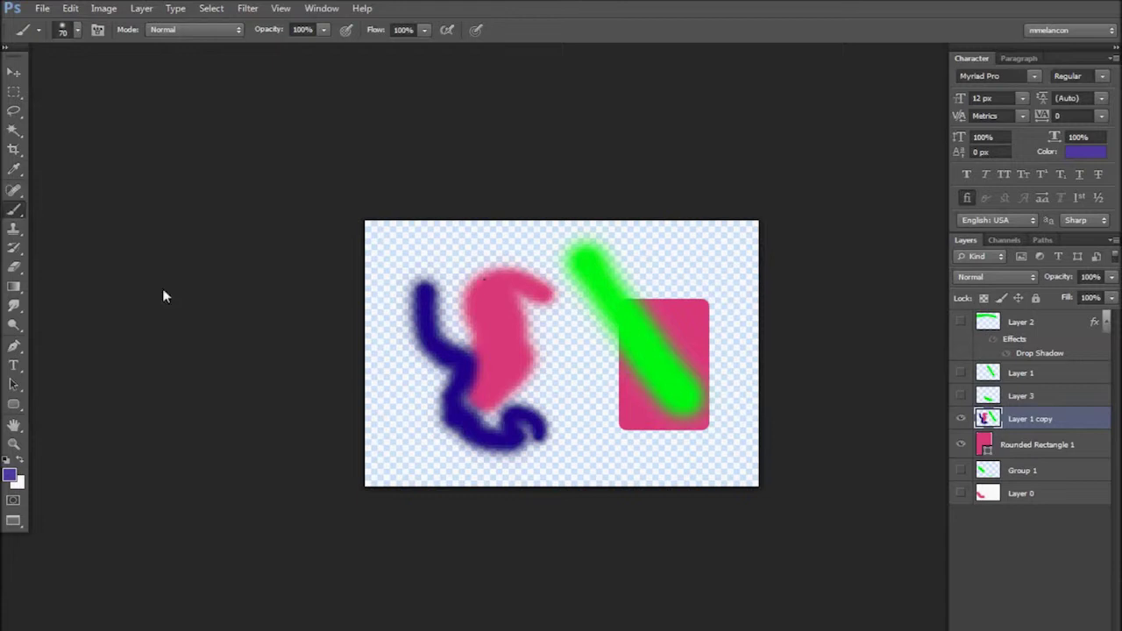
# Swap the foreground and background colors and set the foreground color to dark red.
pyautogui.click(21, 469)
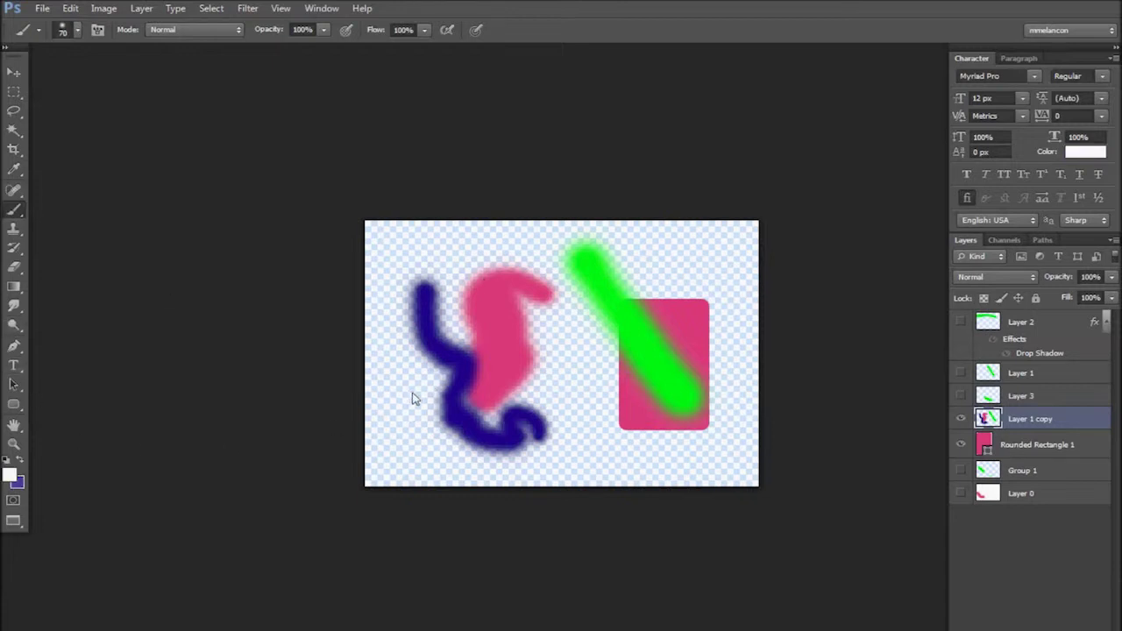
pyautogui.click(10, 475)
pyautogui.click(613, 388)
pyautogui.click(612, 441)
pyautogui.press('Return')
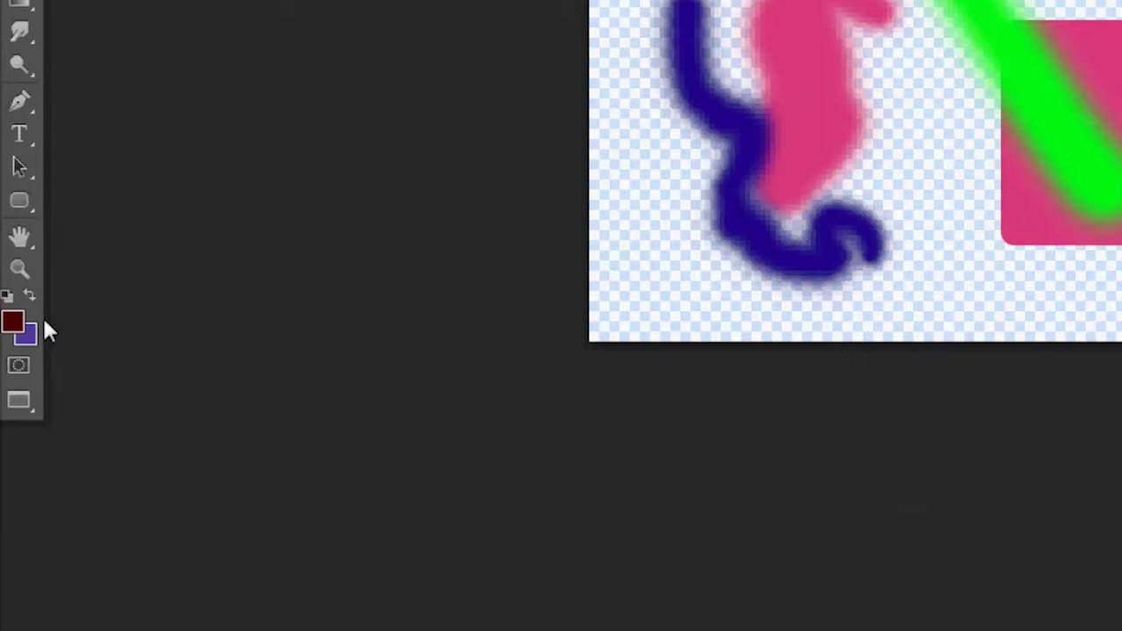
# With a white foreground and black background, draw a 219 by 182 px rounded rectangle over the blue and pink strokes.
pyautogui.press('d')
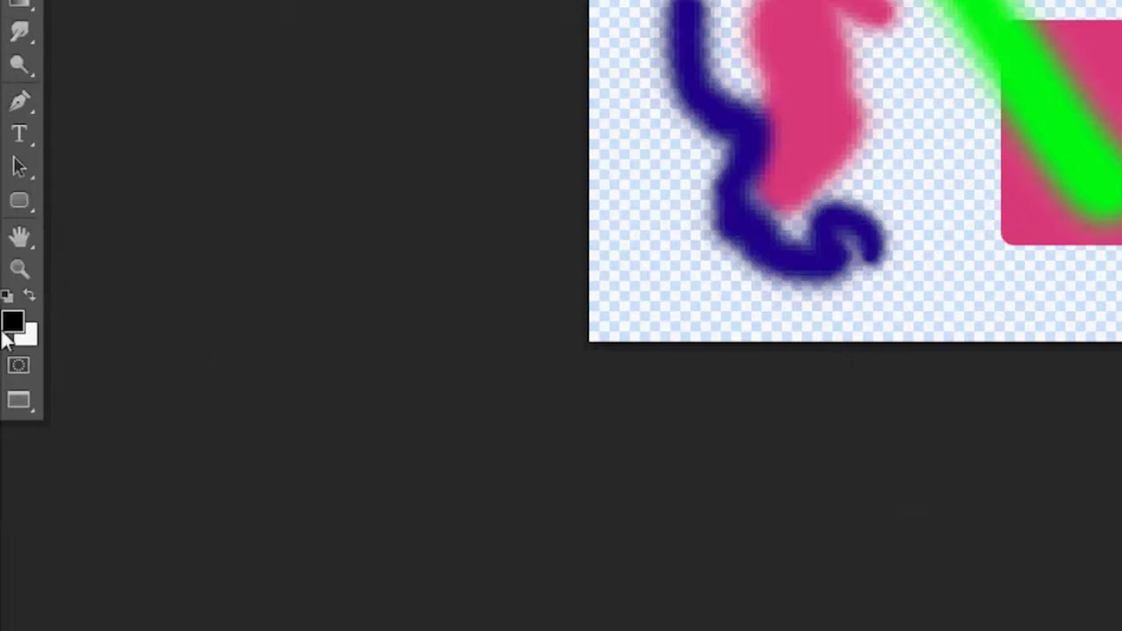
pyautogui.press('x')
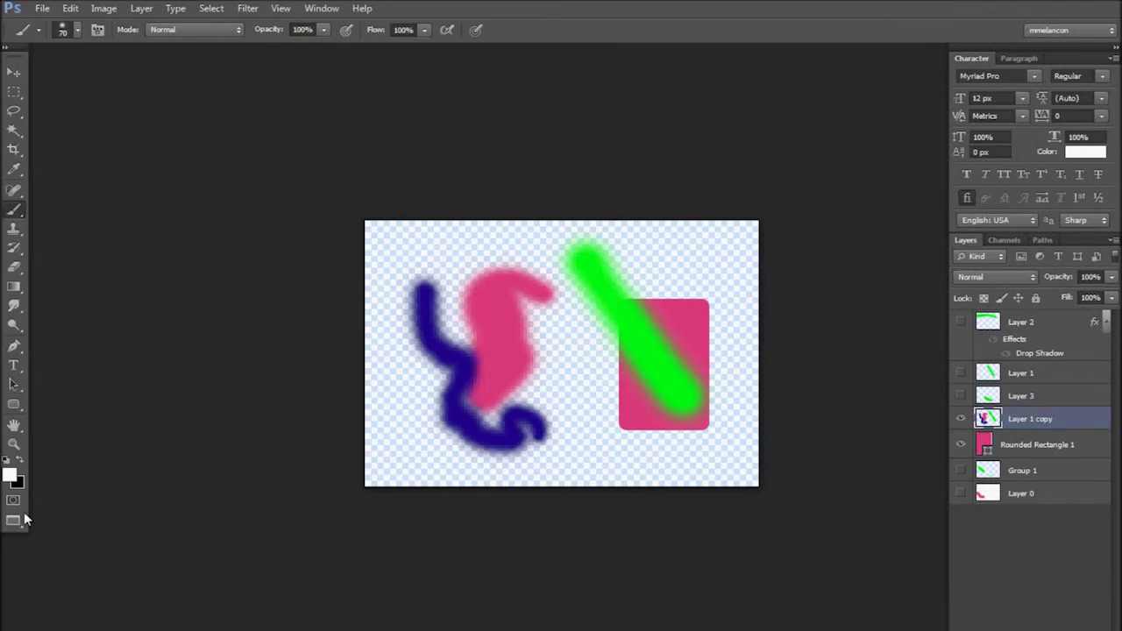
pyautogui.click(13, 404)
pyautogui.moveTo(416, 285)
pyautogui.mouseDown()
pyautogui.moveTo(568, 419)
pyautogui.moveTo(585, 419)
pyautogui.mouseUp()
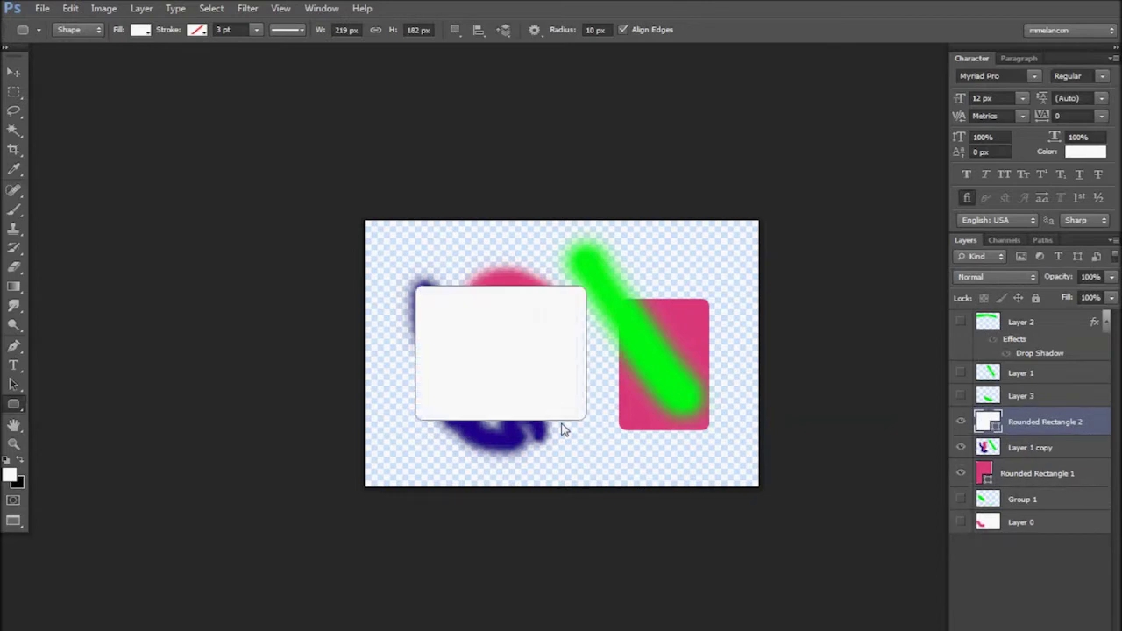
pyautogui.click(13, 285)
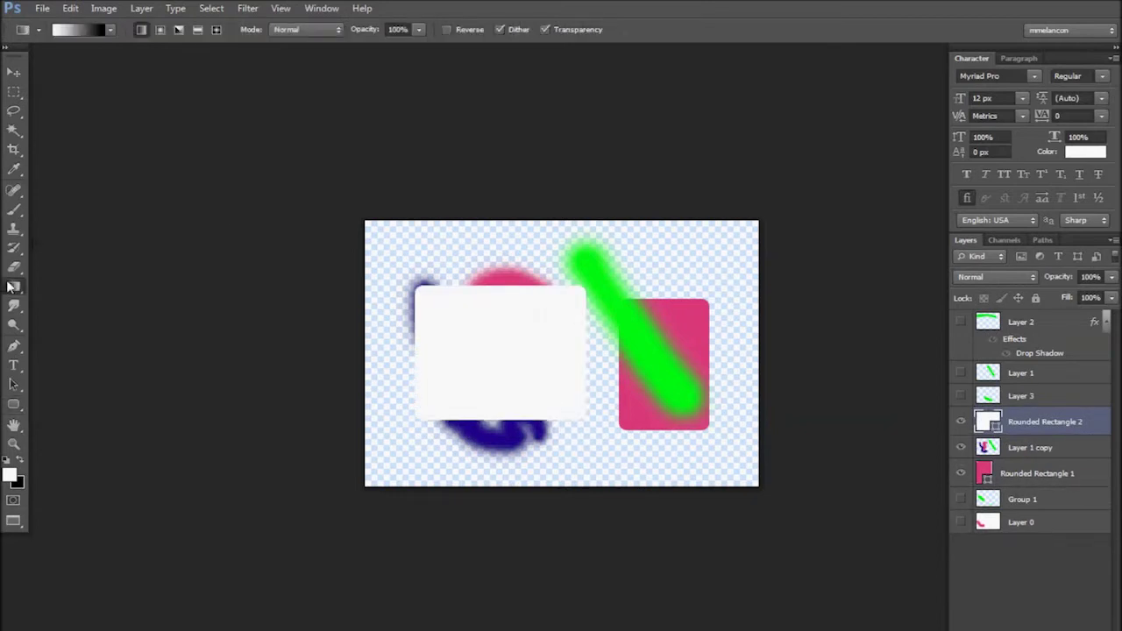
pyautogui.click(72, 283)
pyautogui.press('b')
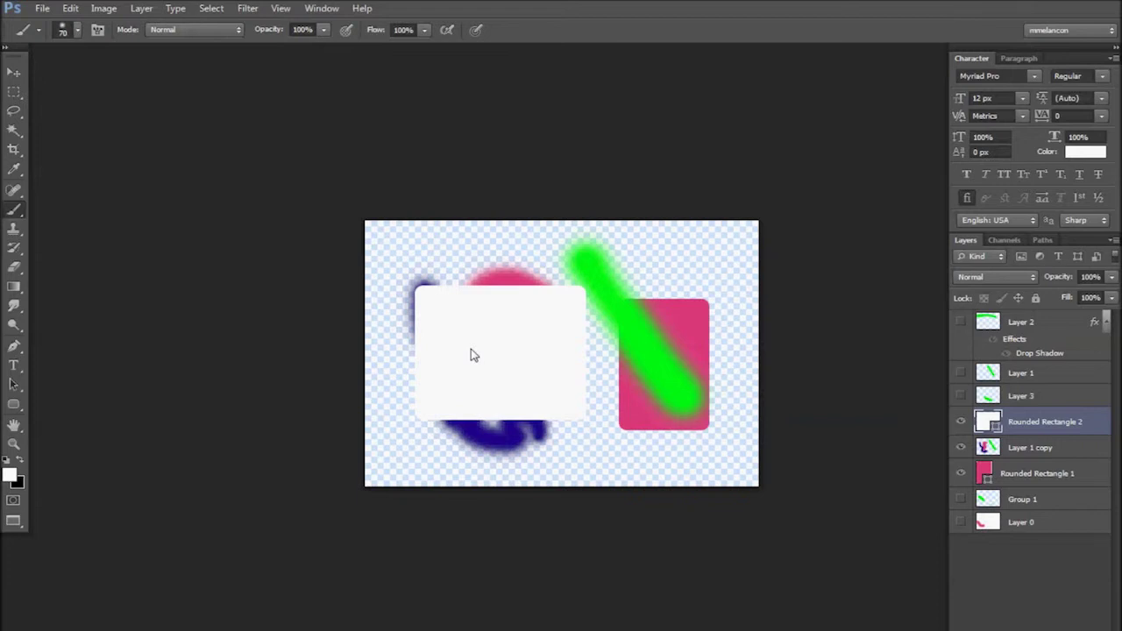
pyautogui.press('i')
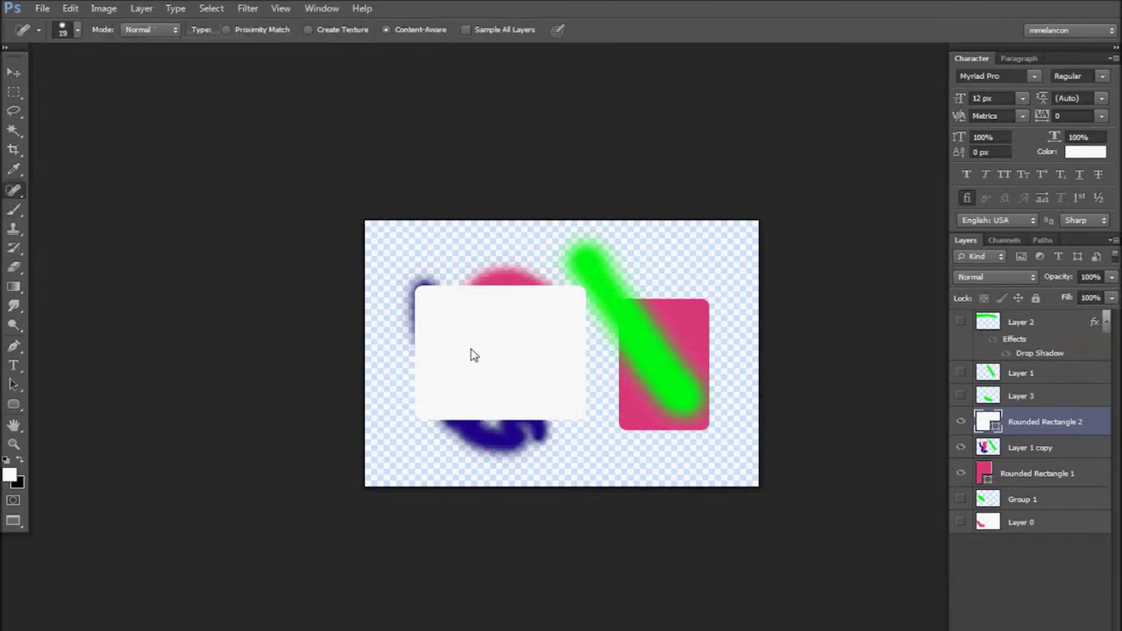
pyautogui.click(647, 400)
pyautogui.press('j')
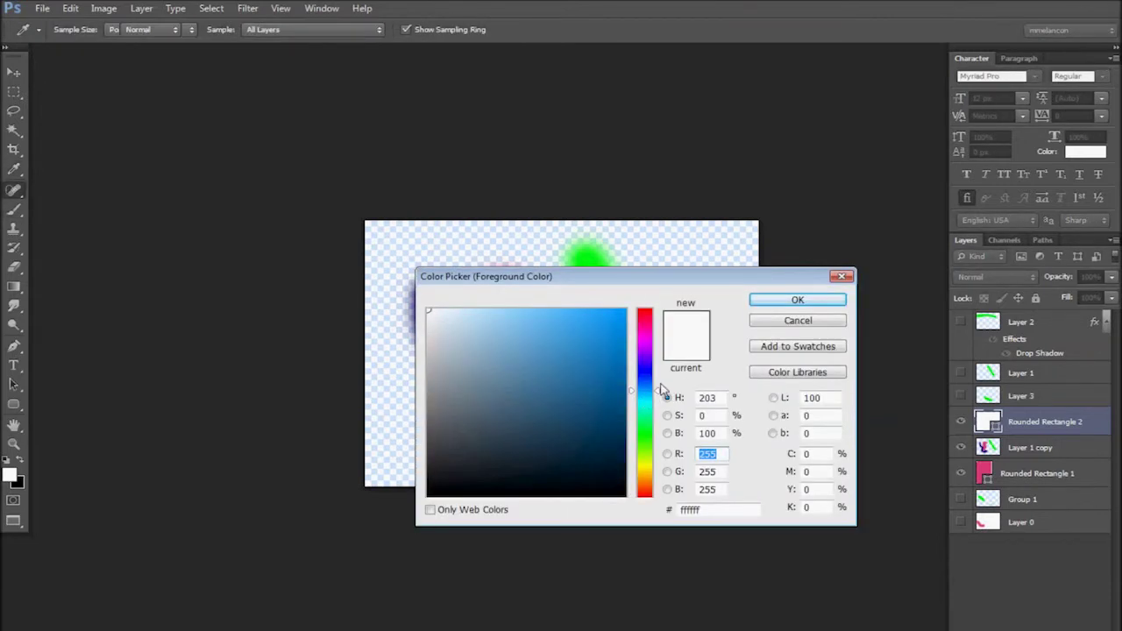
pyautogui.press('Escape')
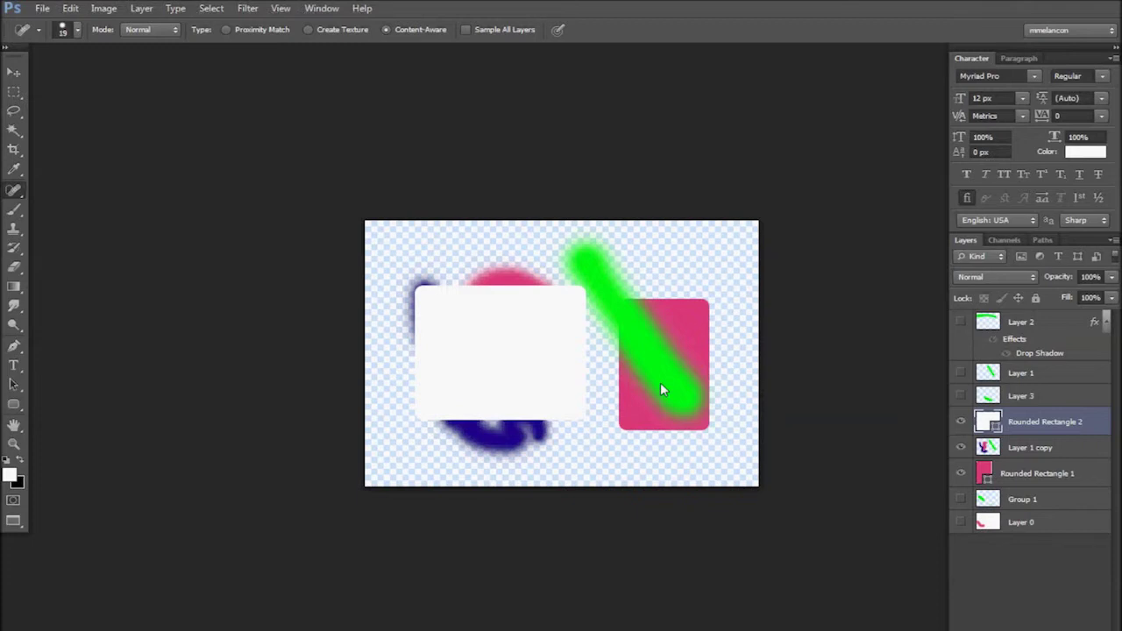
# Set the foreground color to a dark teal-blue.
pyautogui.press('i')
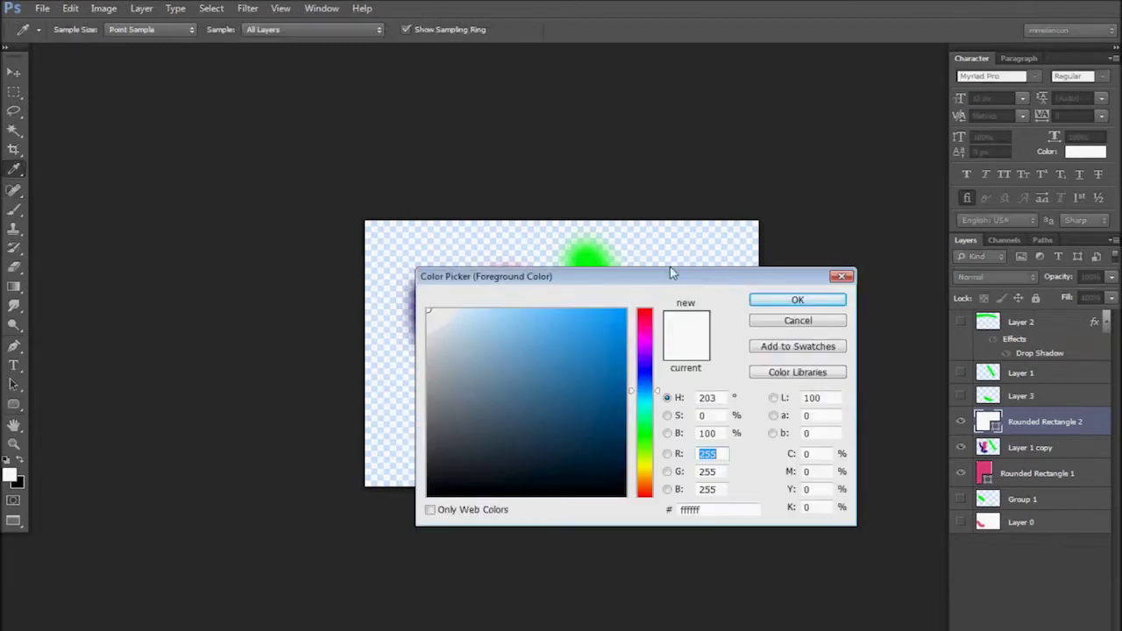
pyautogui.click(609, 400)
pyautogui.press('j')
pyautogui.press('Return')
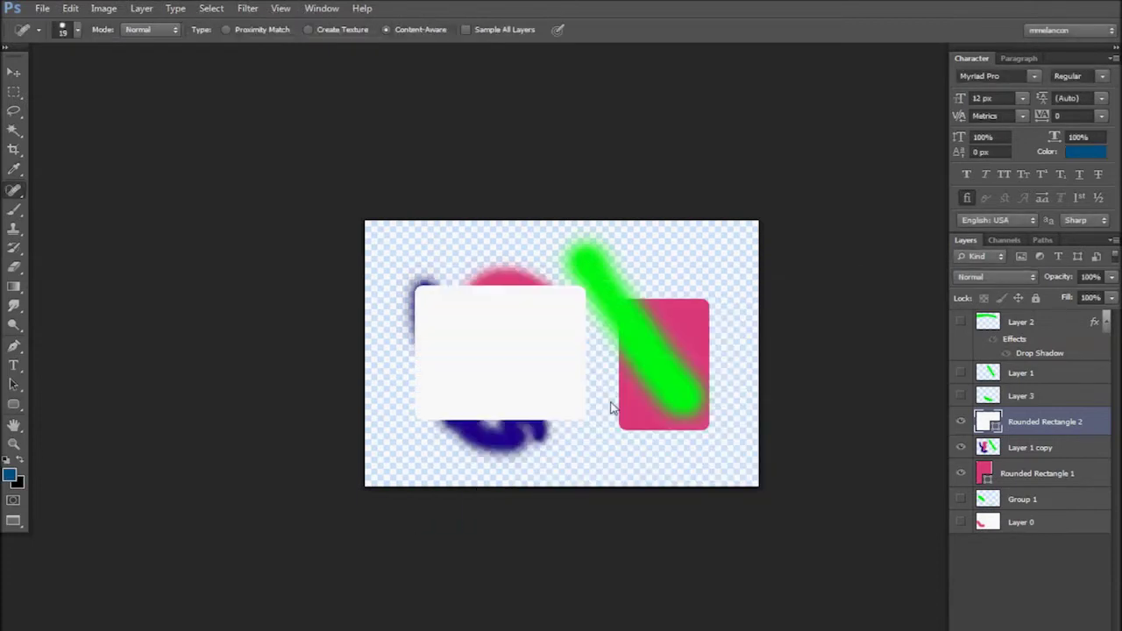
# Fill Rounded Rectangle 2 alternately with the foreground and background colors, ending on the dark blue foreground.
pyautogui.press('v')
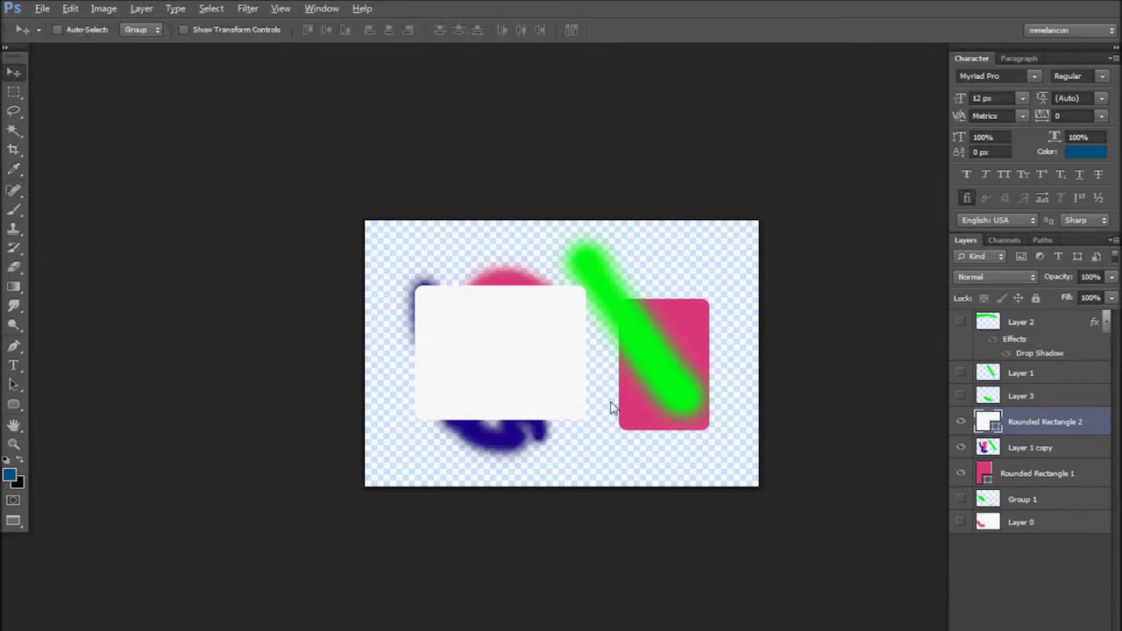
pyautogui.hotkey('alt', 'BackSpace')
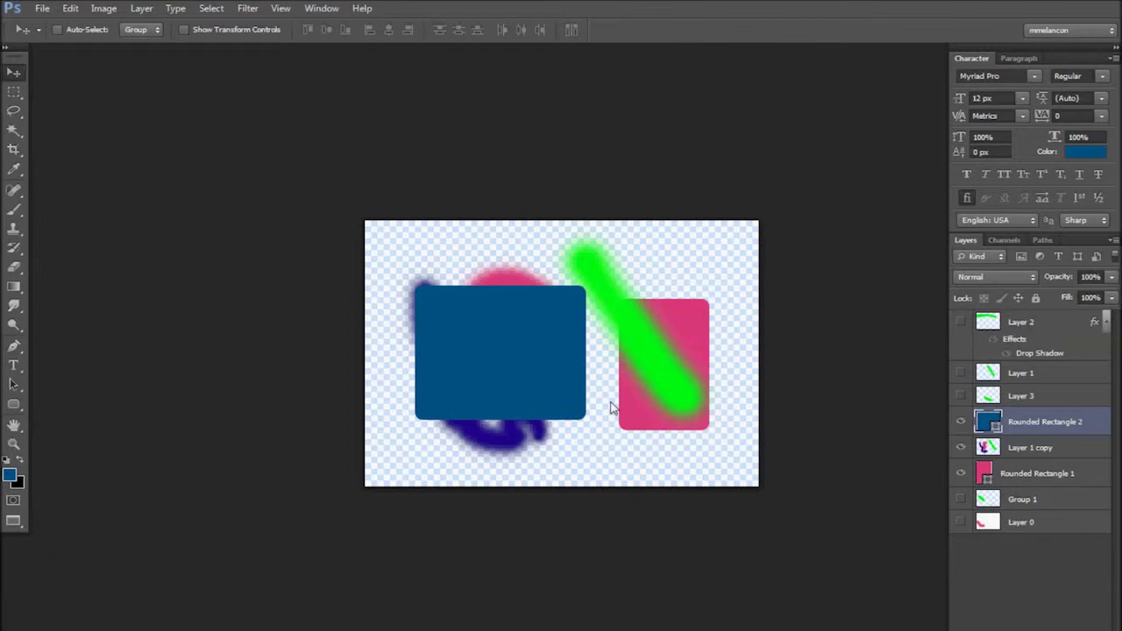
pyautogui.hotkey('ctrl', 'BackSpace')
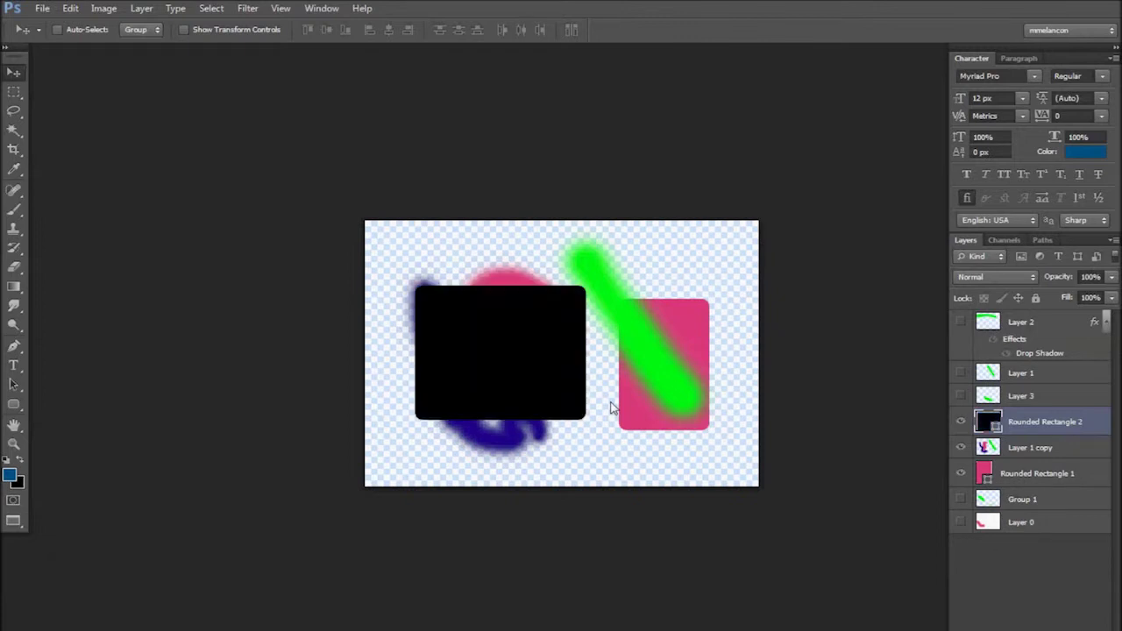
pyautogui.hotkey('alt', 'BackSpace')
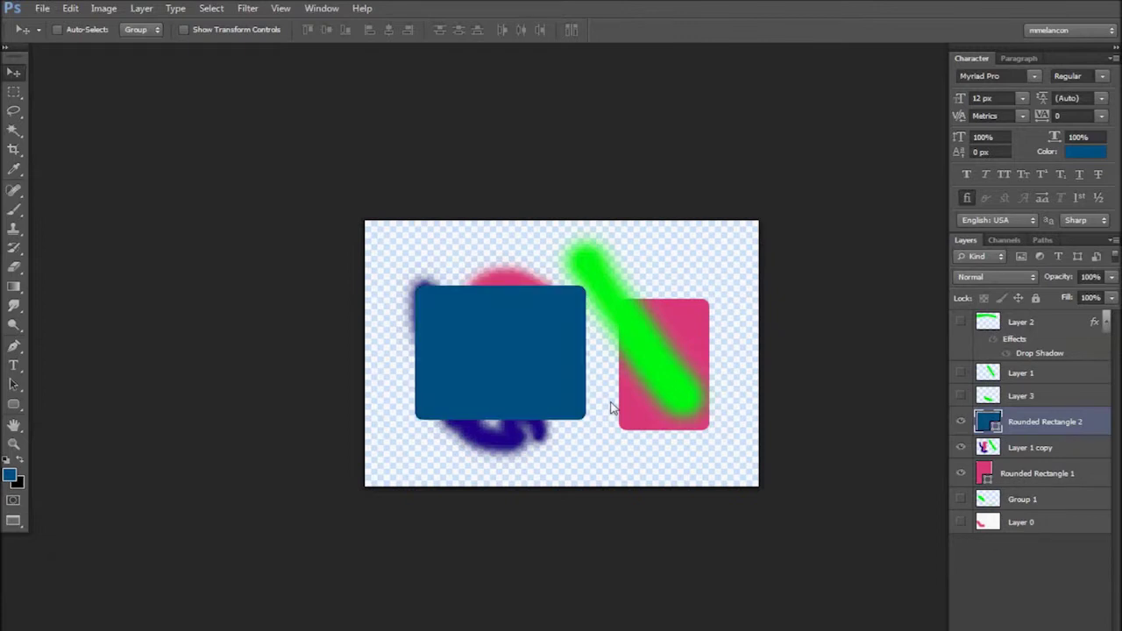
pyautogui.hotkey('ctrl', 'BackSpace')
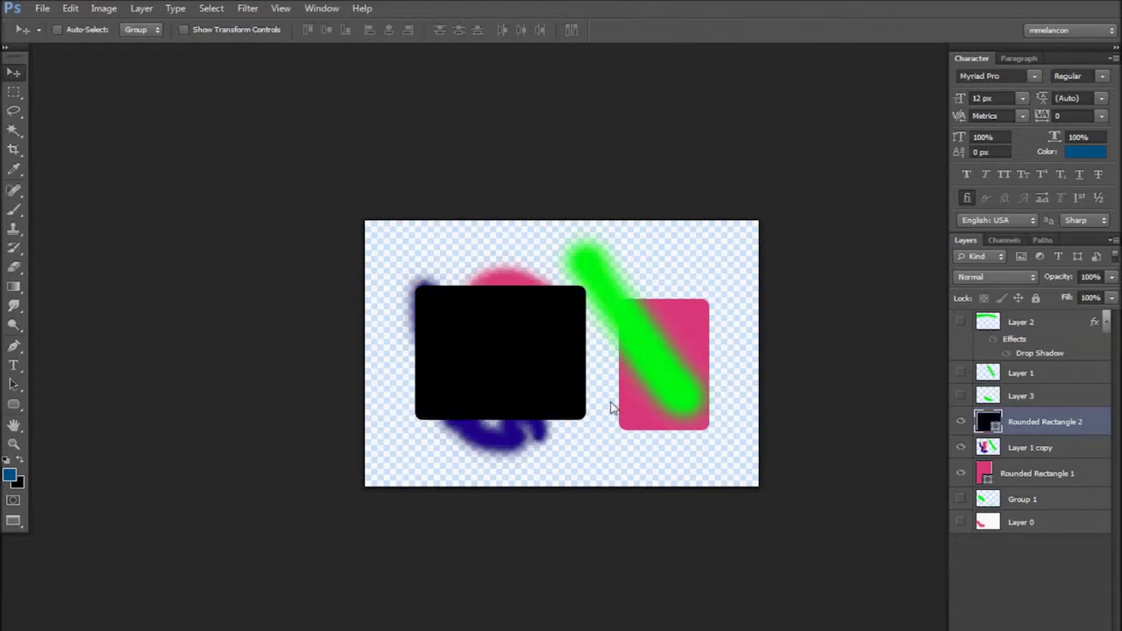
pyautogui.hotkey('alt', 'BackSpace')
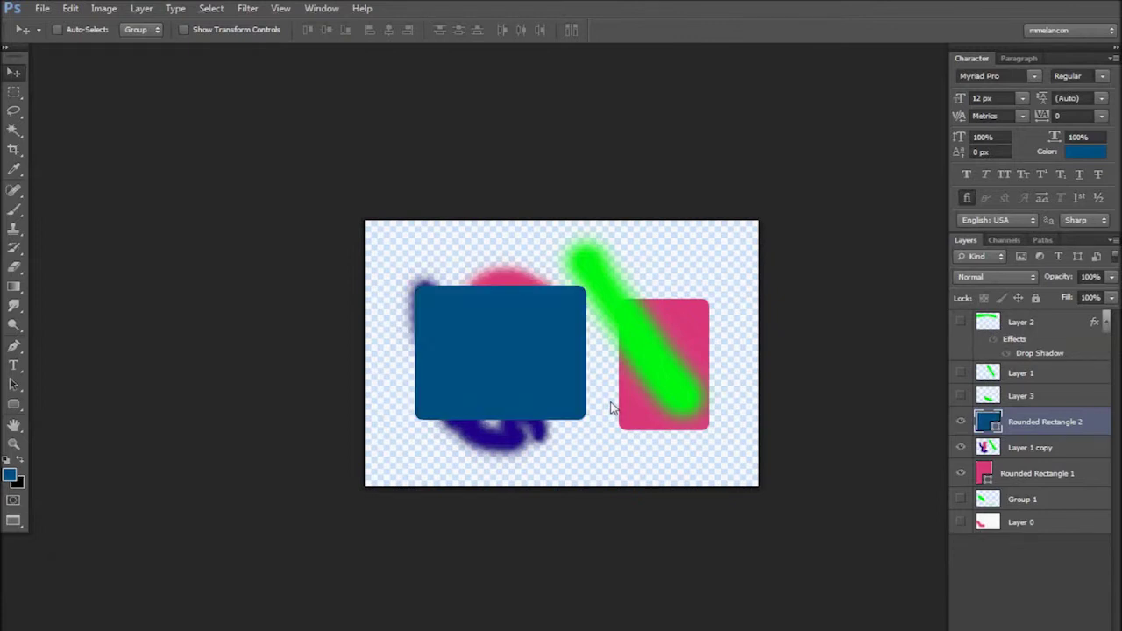
# Bring Layer 1 copy to the top of the layer stack and show it alone, moving its strokes slightly upward.
pyautogui.hotkey('alt', '[')
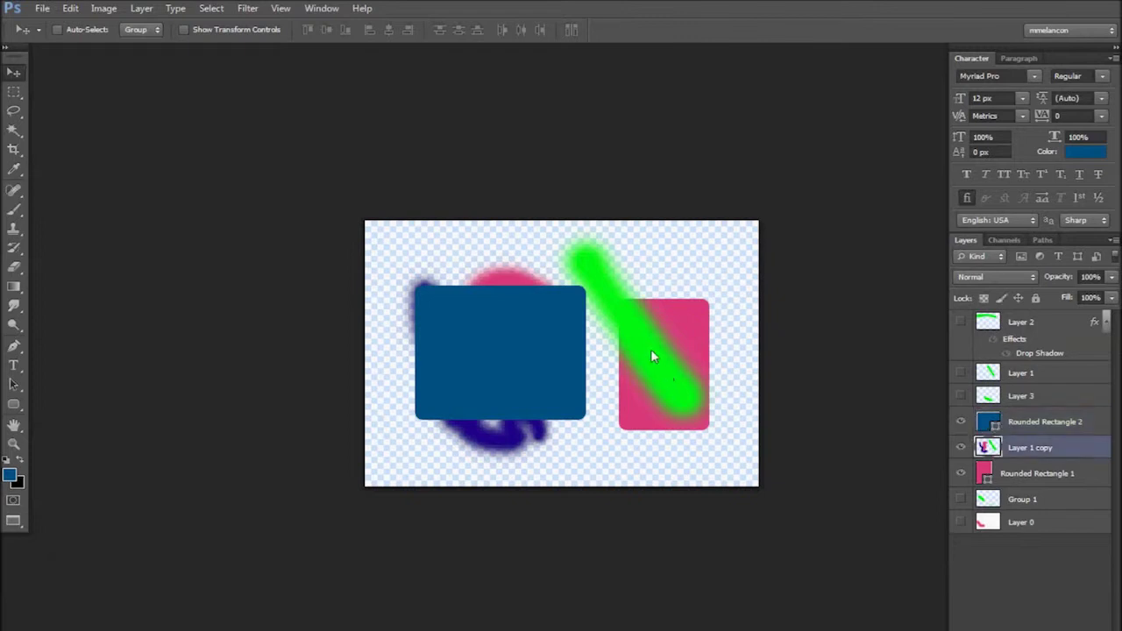
pyautogui.hotkey('ctrl', 'shift', ']')
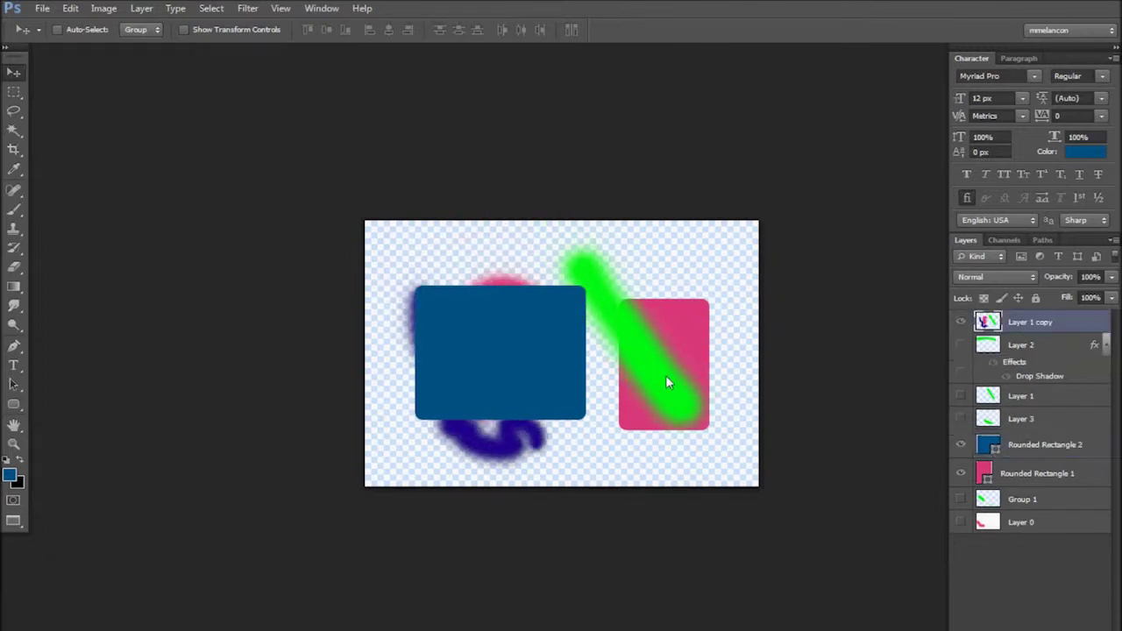
pyautogui.keyDown('alt'); pyautogui.click(960, 323); pyautogui.keyUp('alt')
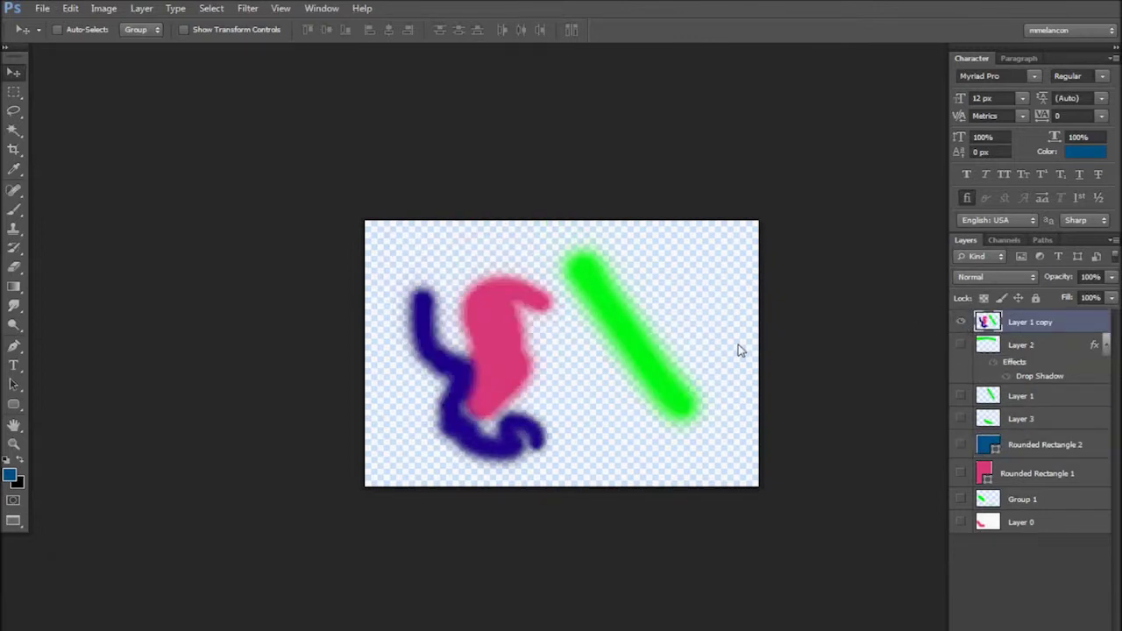
pyautogui.moveTo(628, 344)
pyautogui.mouseDown()
pyautogui.moveTo(637, 348)
pyautogui.moveTo(634, 336)
pyautogui.mouseUp()
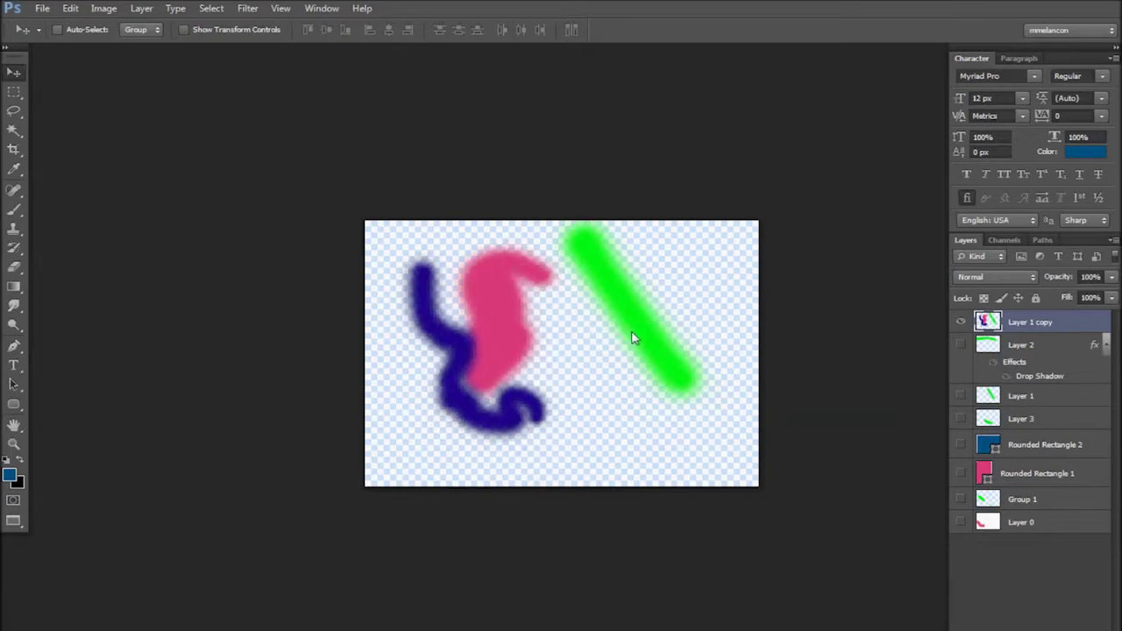
# Fill Layer 1 copy's strokes with the dark blue foreground, preserving transparency, and try a whole-layer background fill before undoing it.
pyautogui.moveTo(629, 359); pyautogui.dragTo(623, 354)
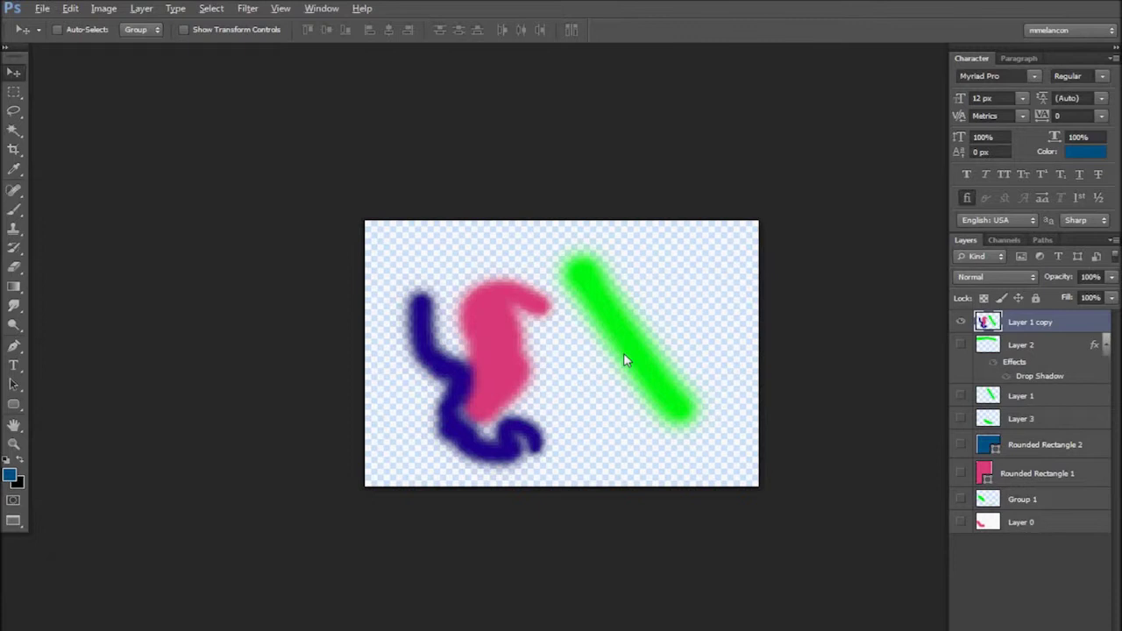
pyautogui.hotkey('shift', 'alt', 'BackSpace')
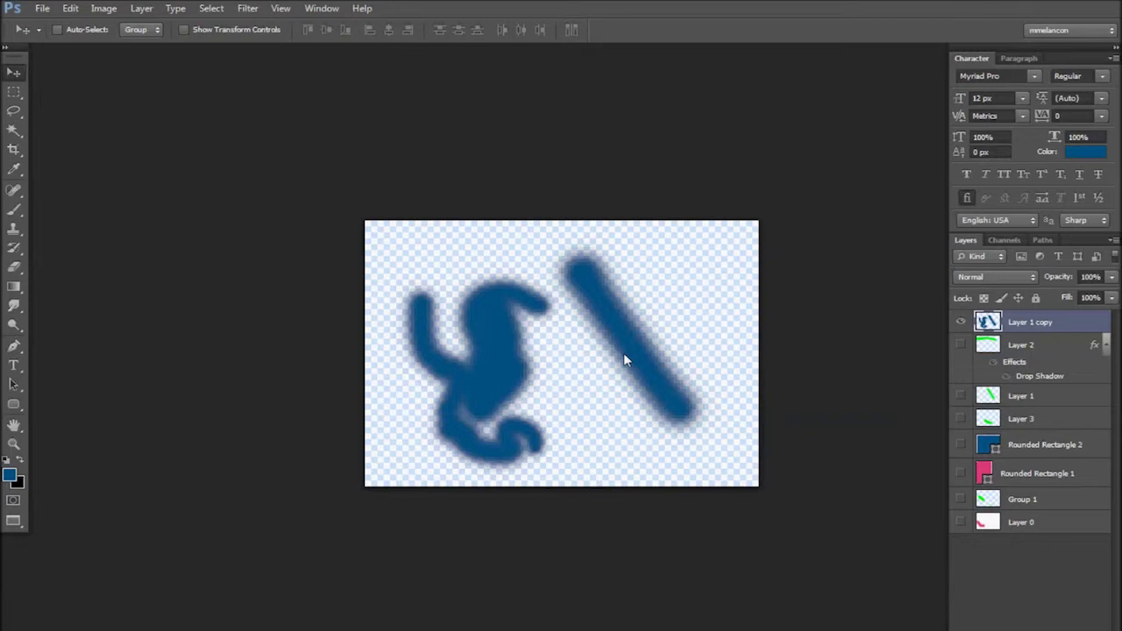
pyautogui.hotkey('ctrl', 'BackSpace')
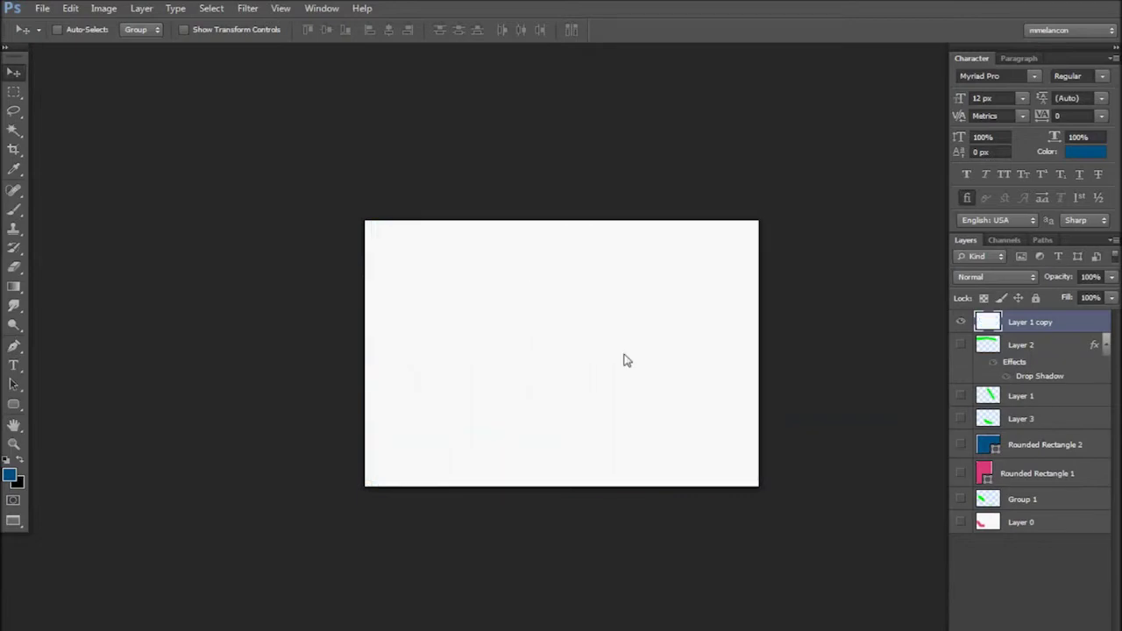
pyautogui.hotkey('ctrl', 'z')
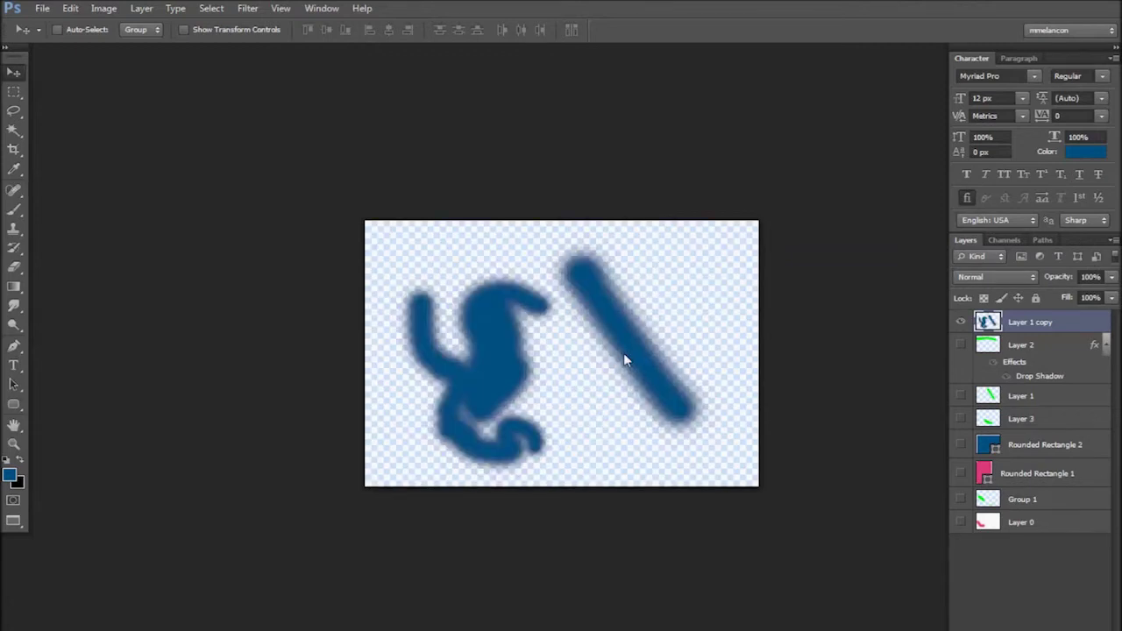
# Refill the strokes with white, then red and finally the blue background color, preserving the layer's transparency each time.
pyautogui.hotkey('ctrl', 'shift', 'BackSpace')
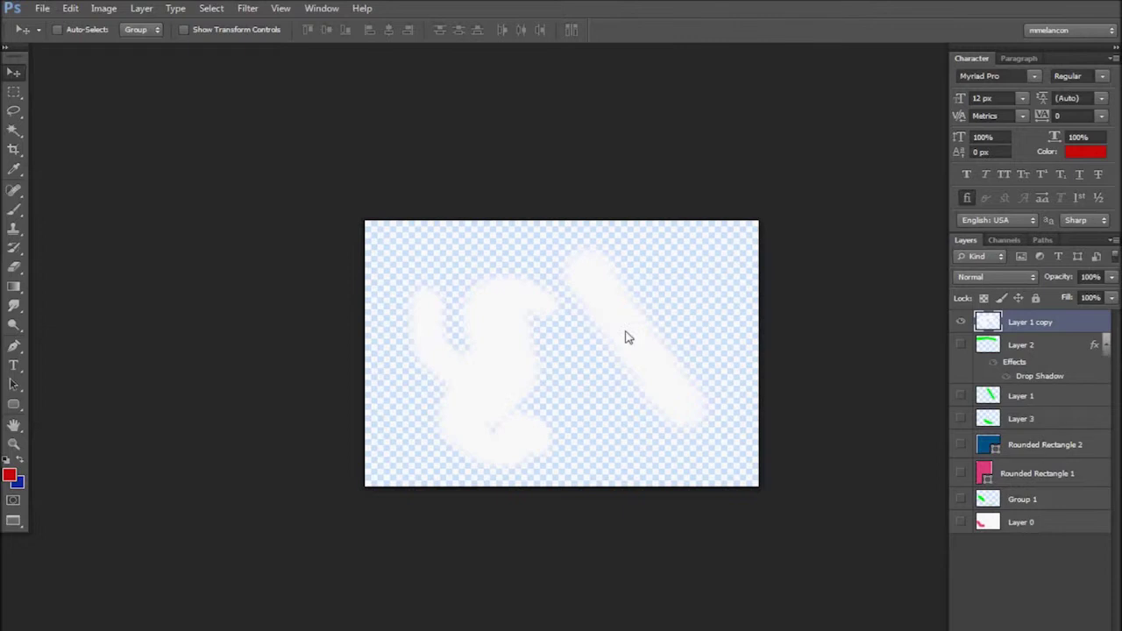
pyautogui.hotkey('alt', 'shift', 'BackSpace')
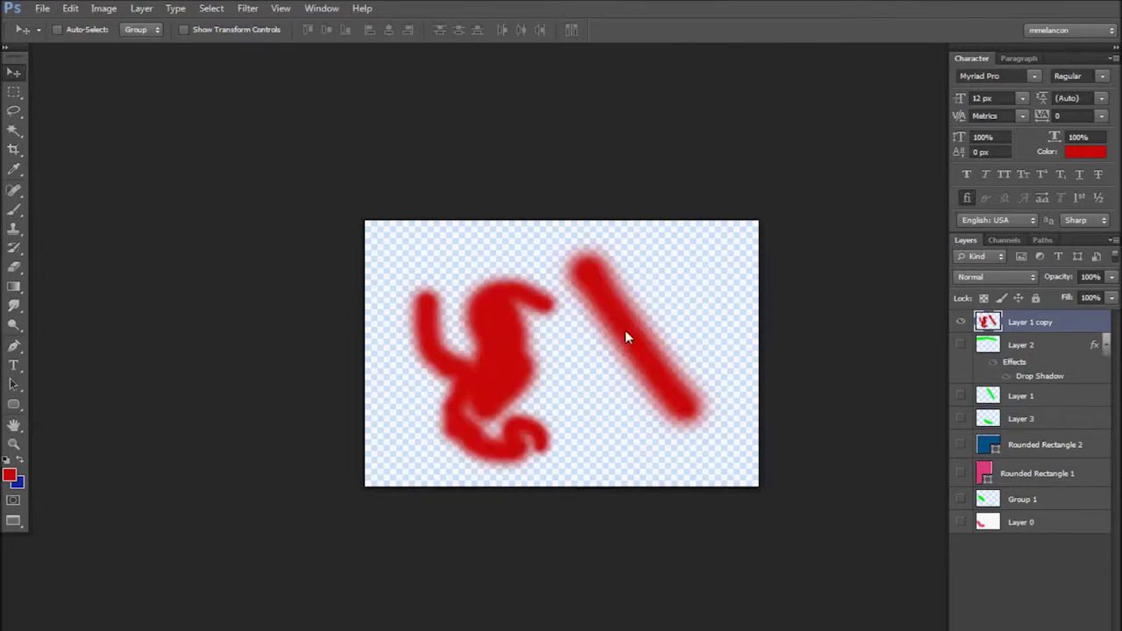
pyautogui.hotkey('ctrl', 'shift', 'BackSpace')
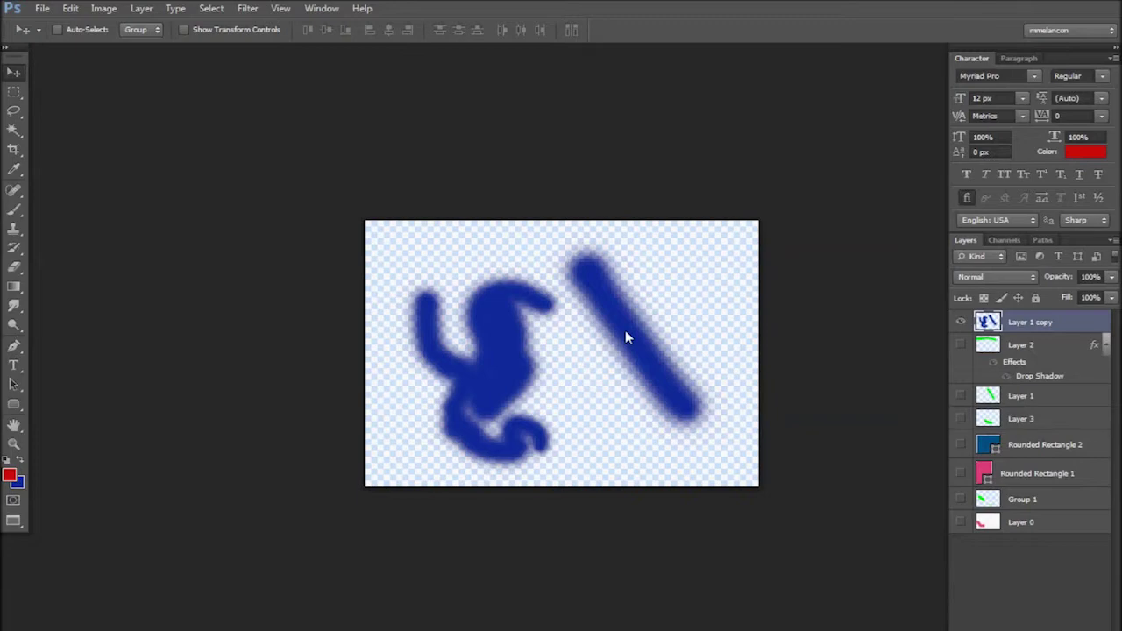
# Activate the Brush tool and step its size up several increments and back down.
pyautogui.press('b')
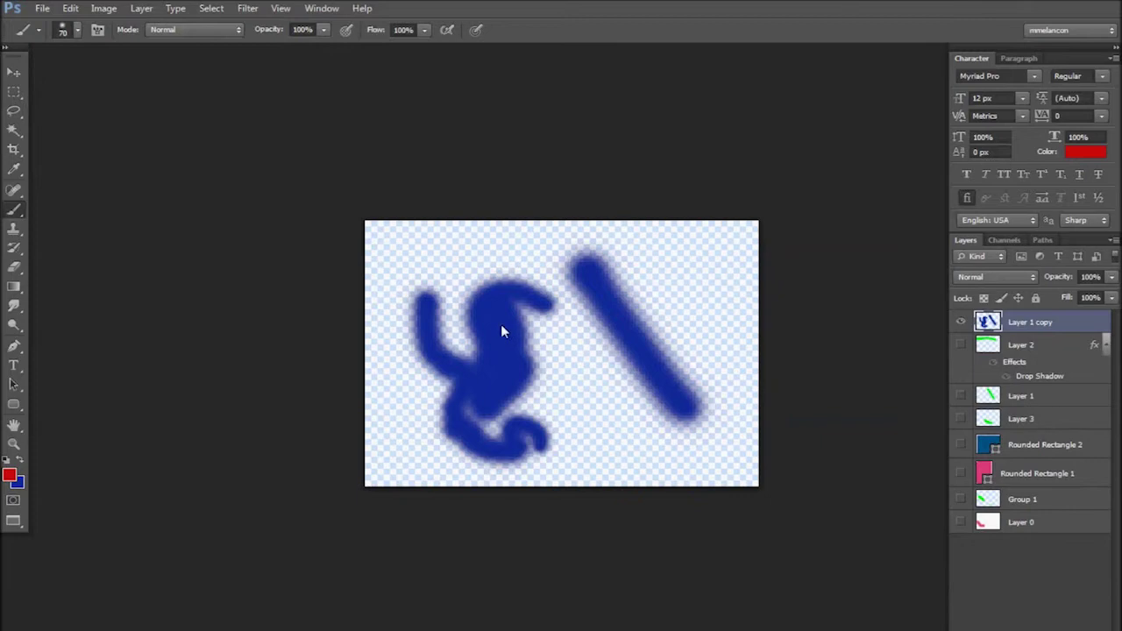
pyautogui.press(']')
pyautogui.press(']')
pyautogui.press(']')
pyautogui.press(']')
pyautogui.press(']')
pyautogui.press(']')
pyautogui.press(']')
pyautogui.press('[')
pyautogui.press('[')
pyautogui.press('[')
pyautogui.press('[')
pyautogui.press('[')
pyautogui.press('[')
pyautogui.press('[')
pyautogui.press('[')
pyautogui.press('[')
# Cycle forward through the brush presets, passing through the bristle and fan brush tips.
pyautogui.press('.')
pyautogui.press('.')
pyautogui.press('.')
pyautogui.press('.')
pyautogui.press('.')
pyautogui.press('.')
pyautogui.press('.')
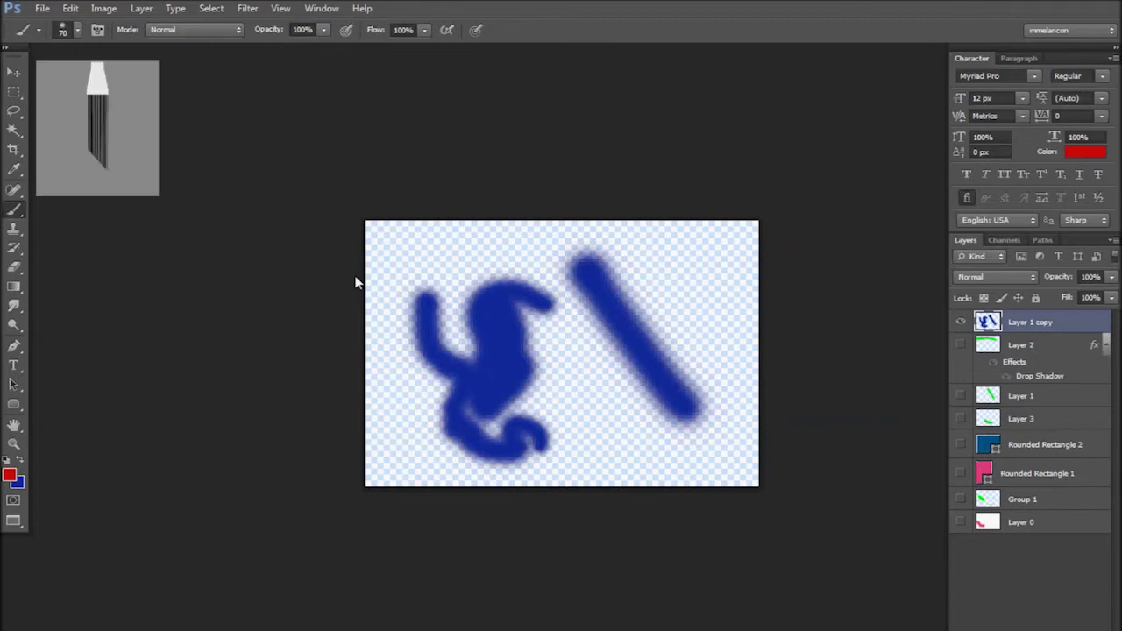
pyautogui.press('.')
pyautogui.press('.')
pyautogui.press('.')
pyautogui.press('.')
pyautogui.press('.')
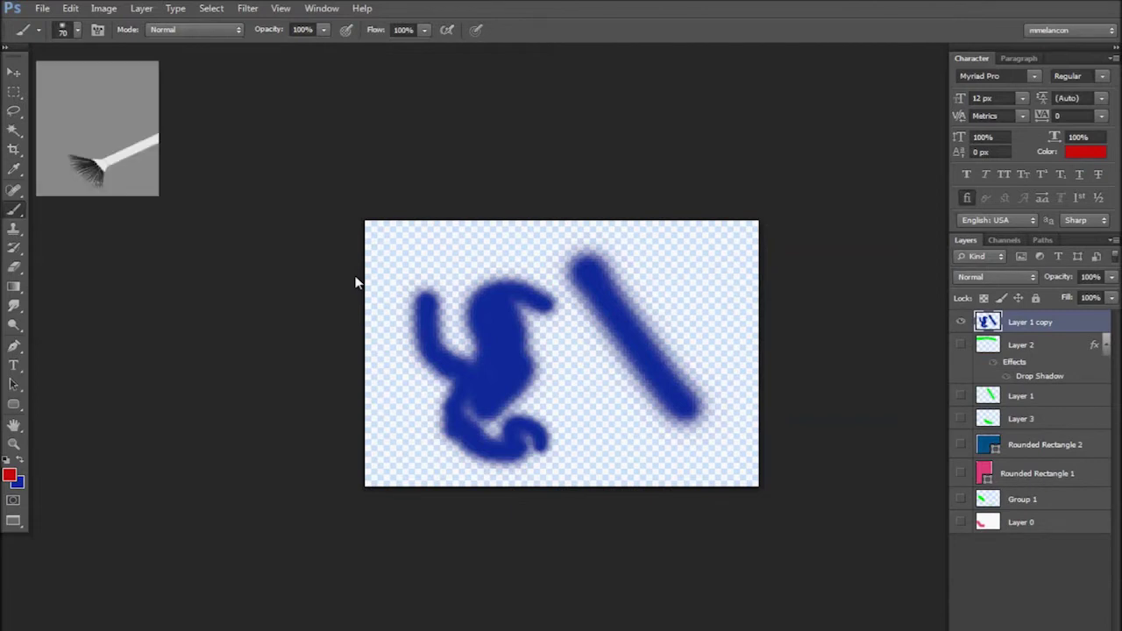
pyautogui.press('.')
pyautogui.press('.')
pyautogui.press('.')
pyautogui.press('.')
pyautogui.press('.')
pyautogui.press('.')
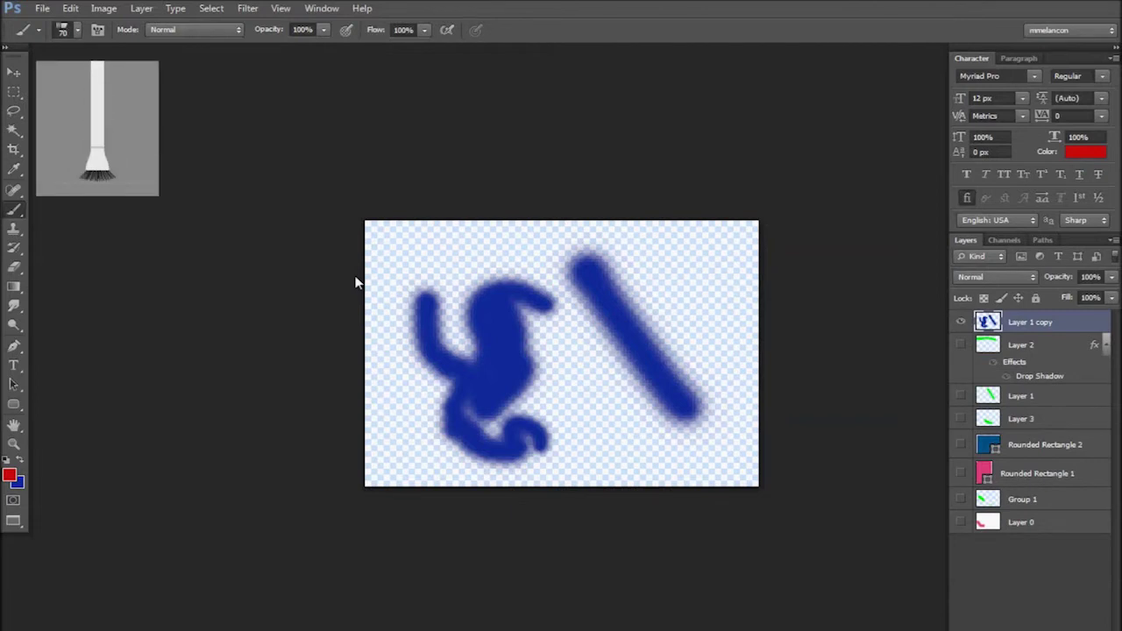
pyautogui.press('.')
pyautogui.press('.')
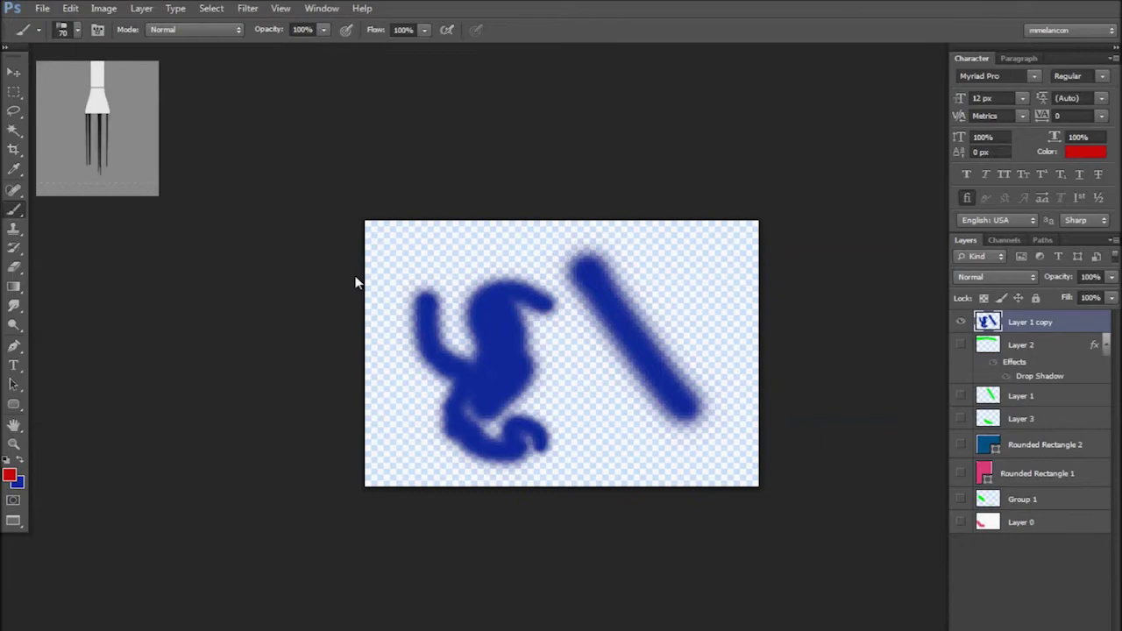
# Choose the hard round brush preset for the Brush tool.
pyautogui.rightClick(395, 283)
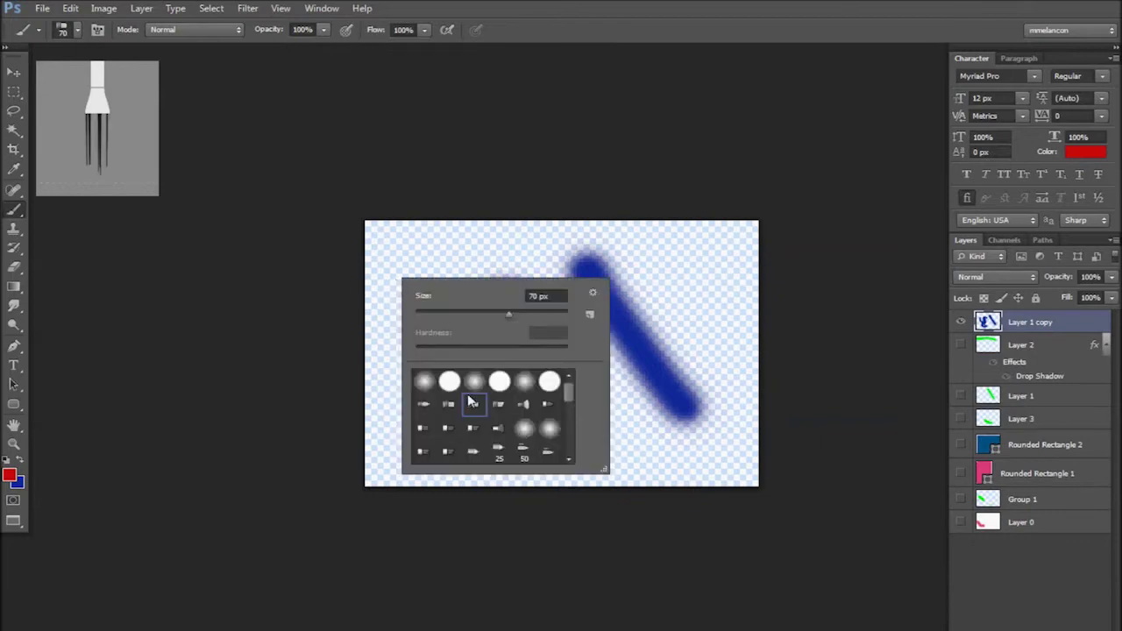
pyautogui.click(449, 384)
pyautogui.press('Return')
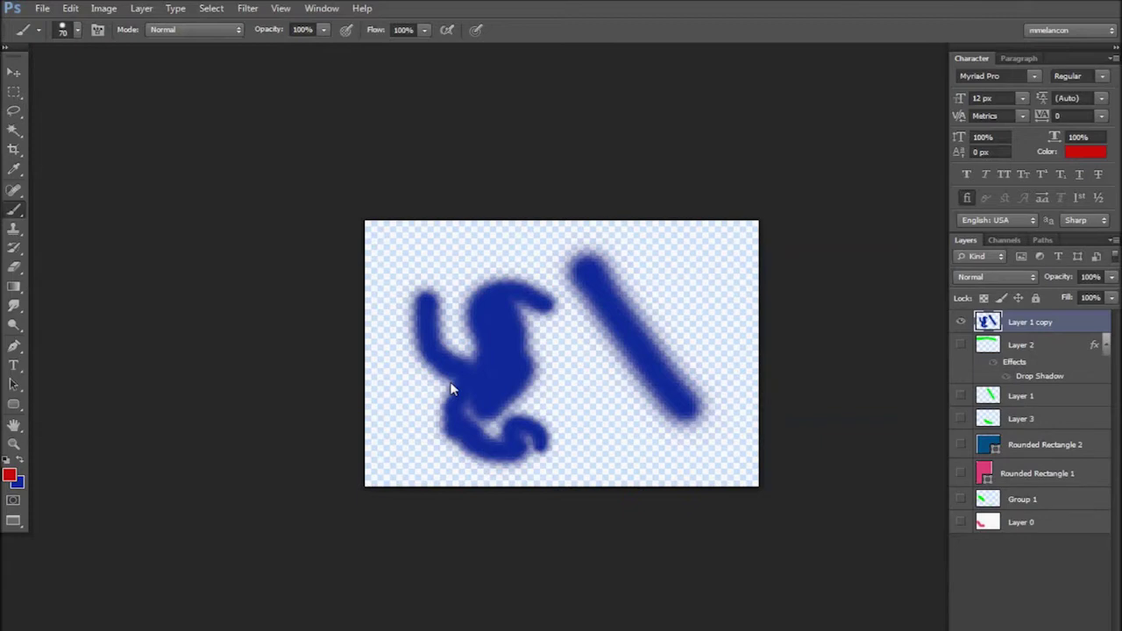
# Resize the brush to 42 px and switch to the Eyedropper and back to the Brush tool.
pyautogui.moveTo(473, 386); pyautogui.dragTo(380, 355)
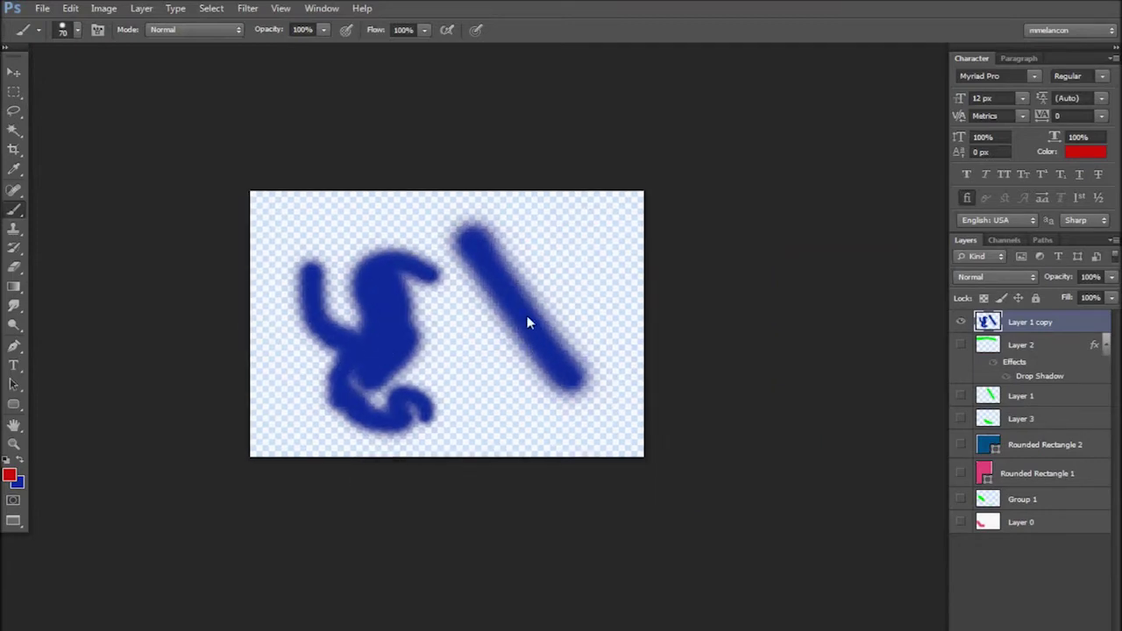
pyautogui.click(481, 289)
pyautogui.moveTo(479, 293)
pyautogui.mouseDown()
pyautogui.moveTo(550, 292)
pyautogui.moveTo(447, 290)
pyautogui.moveTo(544, 299)
pyautogui.moveTo(471, 287)
pyautogui.moveTo(491, 300)
pyautogui.moveTo(463, 82)
pyautogui.moveTo(505, 449)
pyautogui.mouseUp()
pyautogui.moveTo(506, 421)
pyautogui.mouseDown()
pyautogui.moveTo(487, 52)
pyautogui.moveTo(500, 304)
pyautogui.moveTo(528, 330)
pyautogui.moveTo(640, 325)
pyautogui.moveTo(453, 345)
pyautogui.moveTo(465, 348)
pyautogui.mouseUp()
pyautogui.press('alt')
pyautogui.press('alt')
pyautogui.press('i')
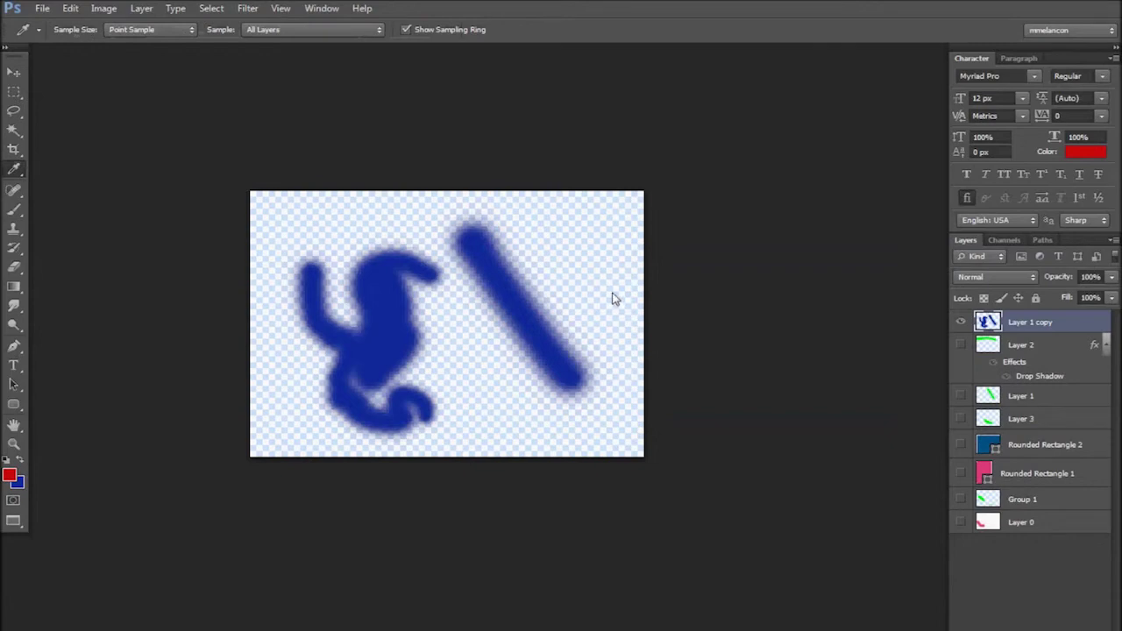
pyautogui.press('b')
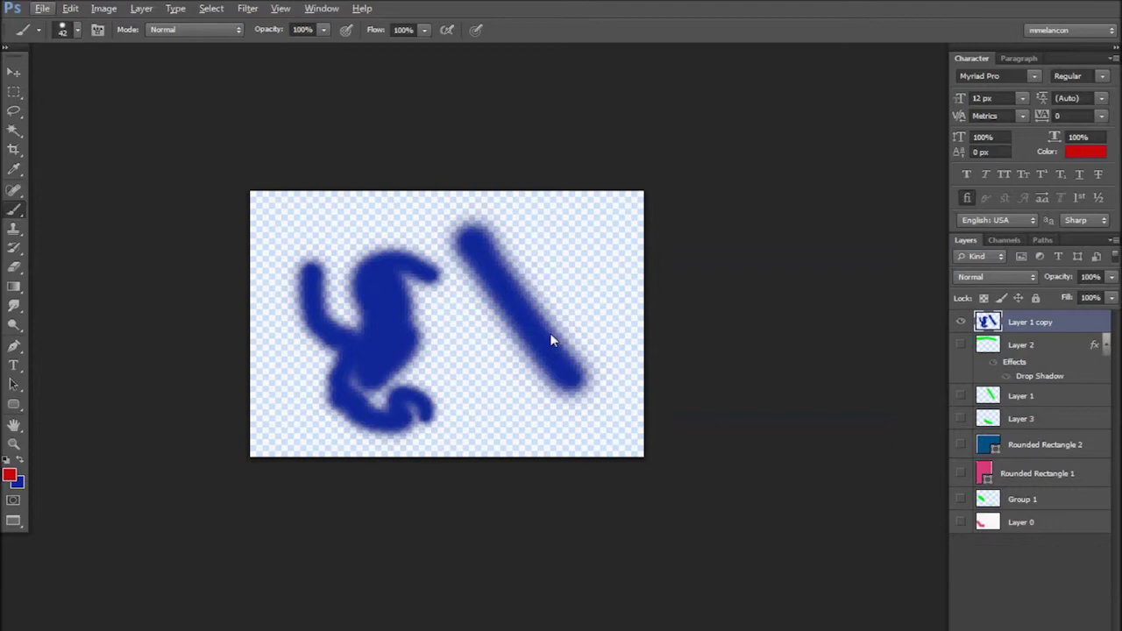
# Make a rectangular selection across the strokes, adding a rectangle at its lower left and subtracting one from its lower right.
pyautogui.press('m')
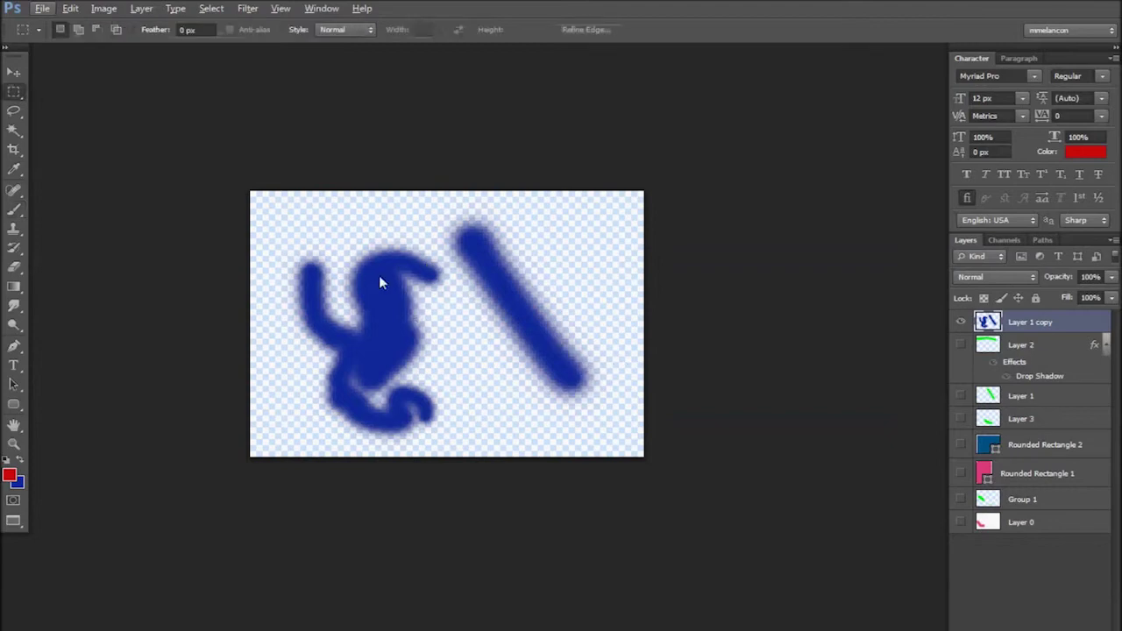
pyautogui.moveTo(368, 266); pyautogui.dragTo(513, 369)
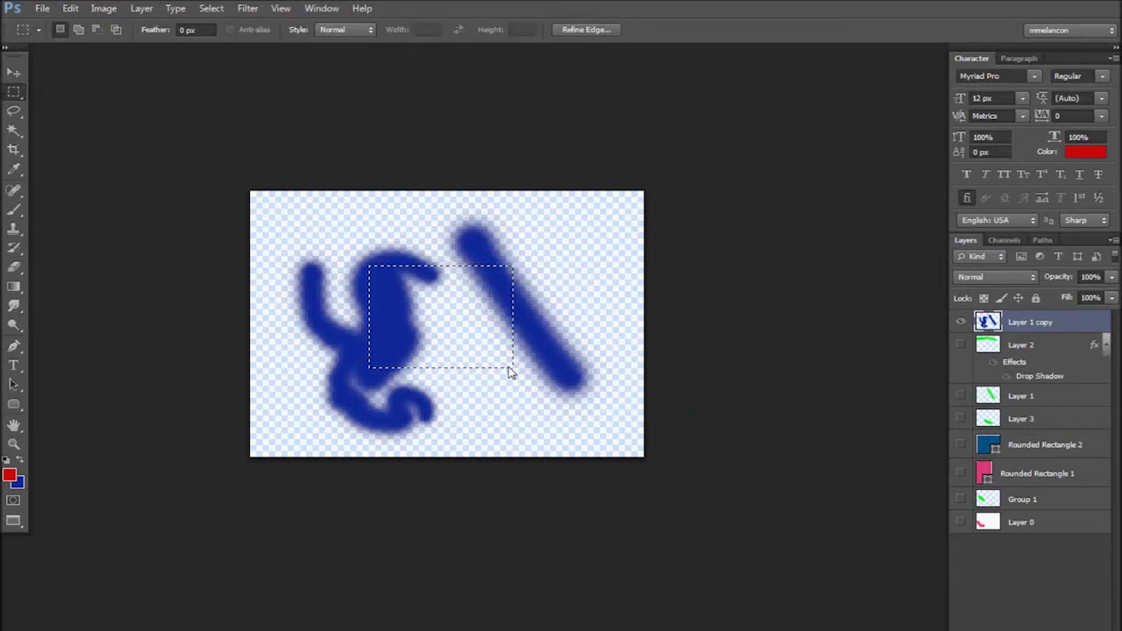
pyautogui.press('l')
pyautogui.press('m')
pyautogui.moveTo(351, 341); pyautogui.dragTo(413, 405)
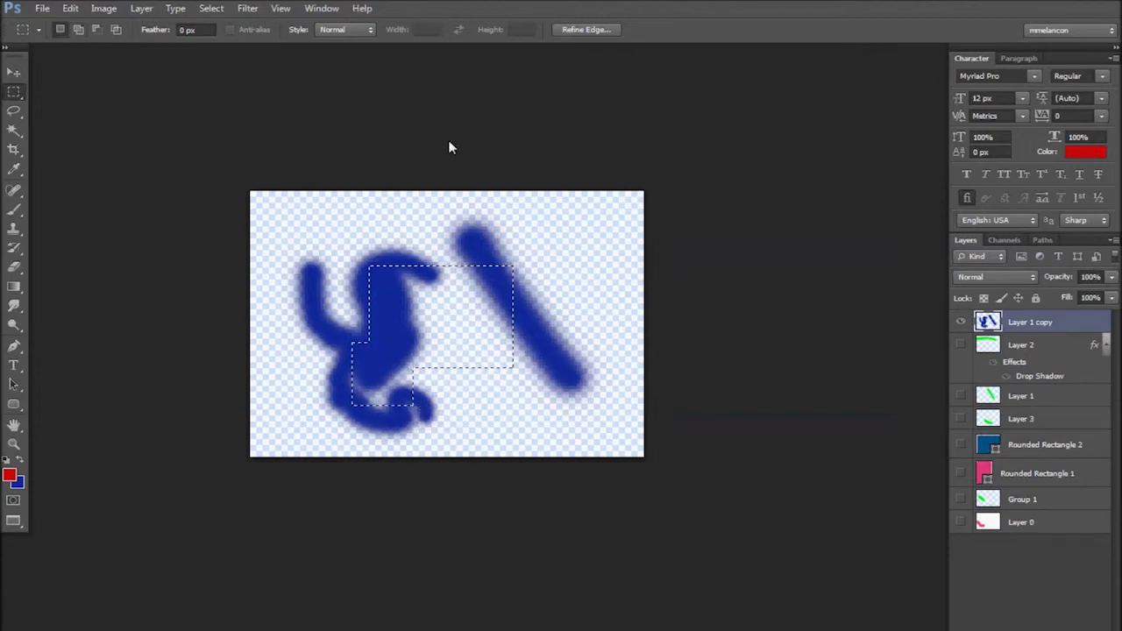
pyautogui.moveTo(458, 312); pyautogui.dragTo(511, 386)
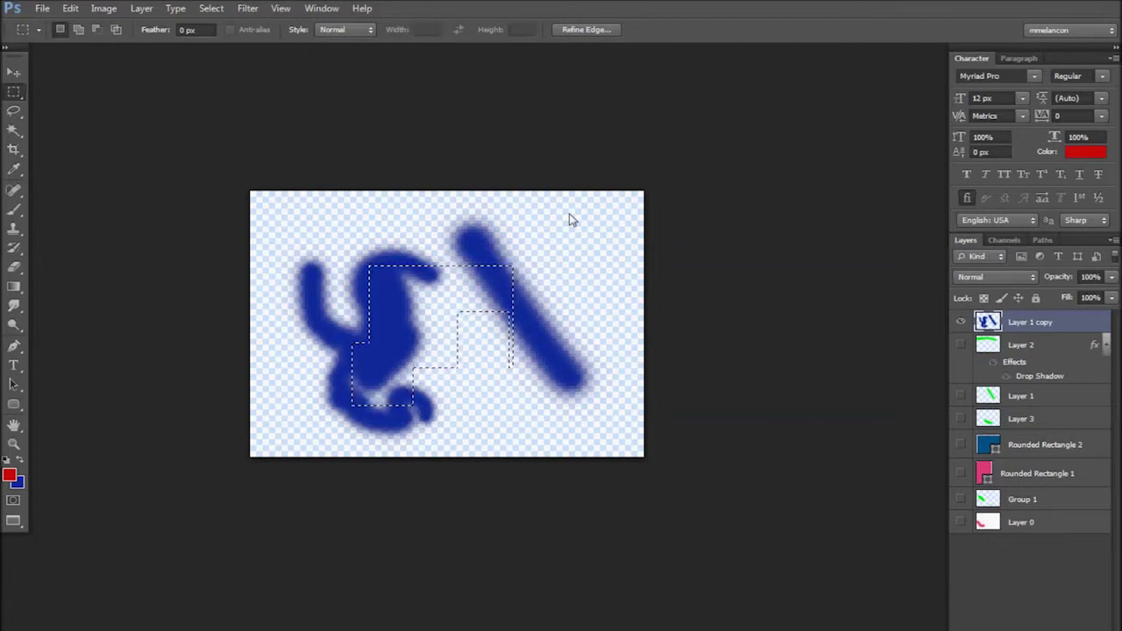
# Deselect the stepped selection, switch to the Lasso tool and reselect it.
pyautogui.hotkey('ctrl', 'd')
pyautogui.press('l')
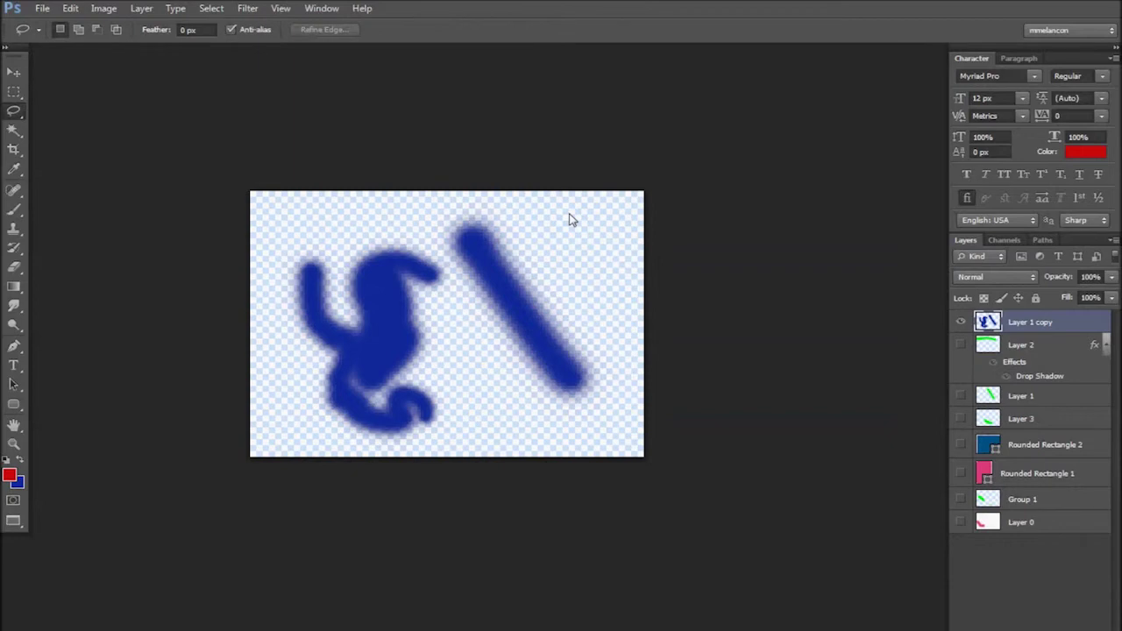
pyautogui.hotkey('ctrl', 'shift', 'd')
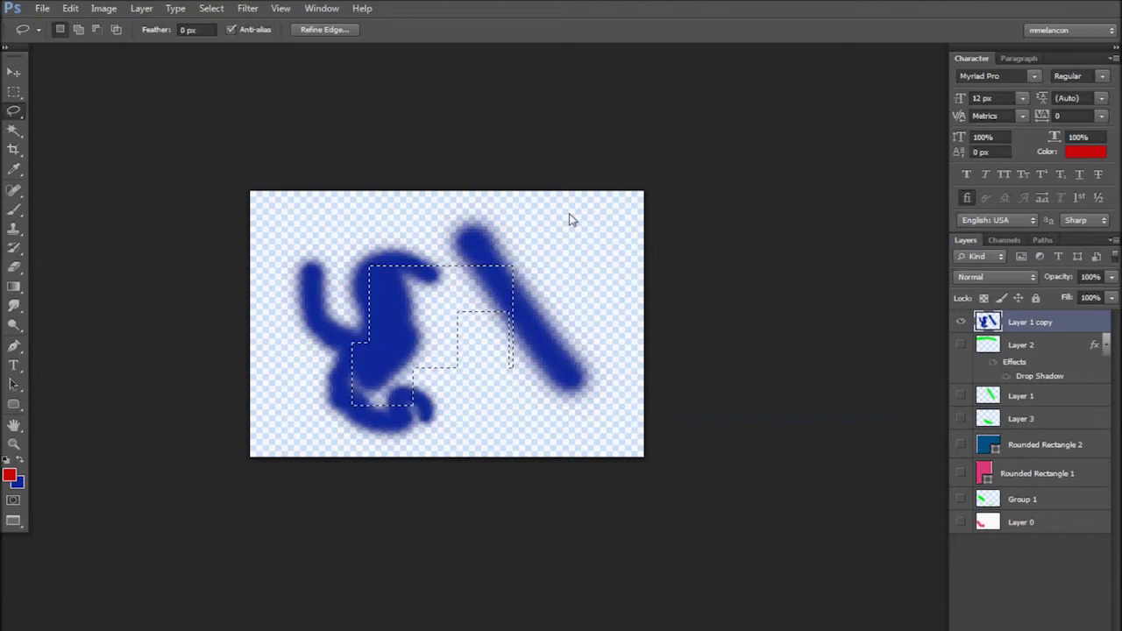
# Paint red brush strokes inside the stepped selection on Layer 1 copy.
pyautogui.press('b')
pyautogui.moveTo(407, 267); pyautogui.dragTo(477, 320)
pyautogui.moveTo(496, 367)
pyautogui.mouseDown()
pyautogui.moveTo(454, 371)
pyautogui.moveTo(406, 358)
pyautogui.moveTo(353, 333)
pyautogui.mouseUp()
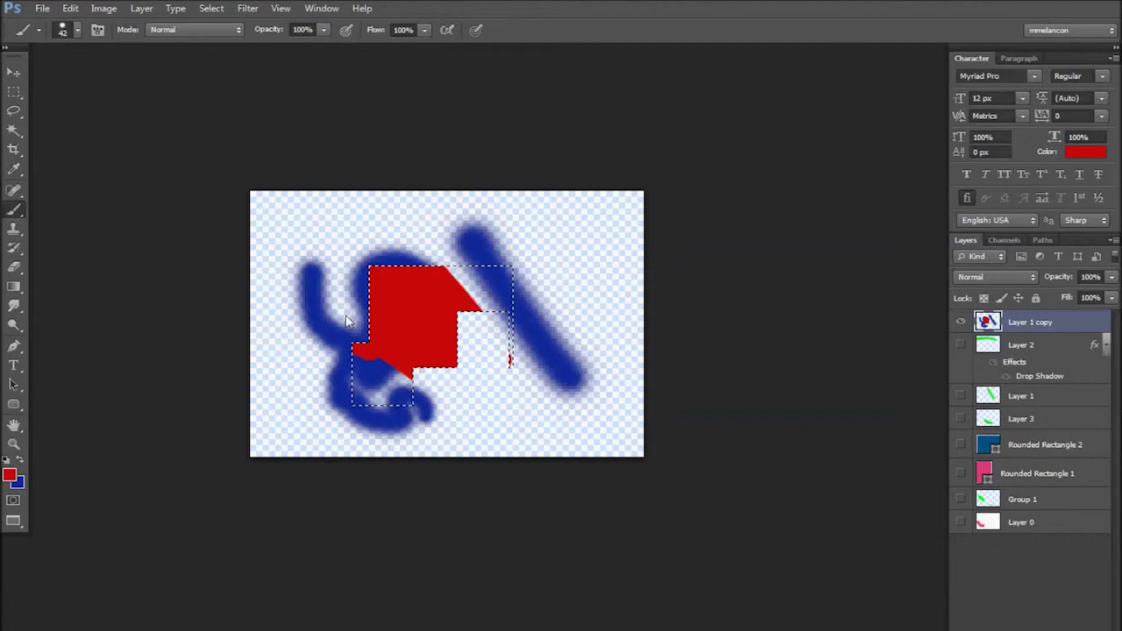
# Invert the selection, paint red strokes around the previously selected area, and deselect.
pyautogui.hotkey('ctrl', 'shift', 'i')
pyautogui.moveTo(368, 267)
pyautogui.mouseDown()
pyautogui.moveTo(326, 344)
pyautogui.moveTo(412, 259)
pyautogui.moveTo(445, 203)
pyautogui.moveTo(519, 260)
pyautogui.moveTo(539, 291)
pyautogui.moveTo(522, 283)
pyautogui.moveTo(516, 326)
pyautogui.mouseUp()
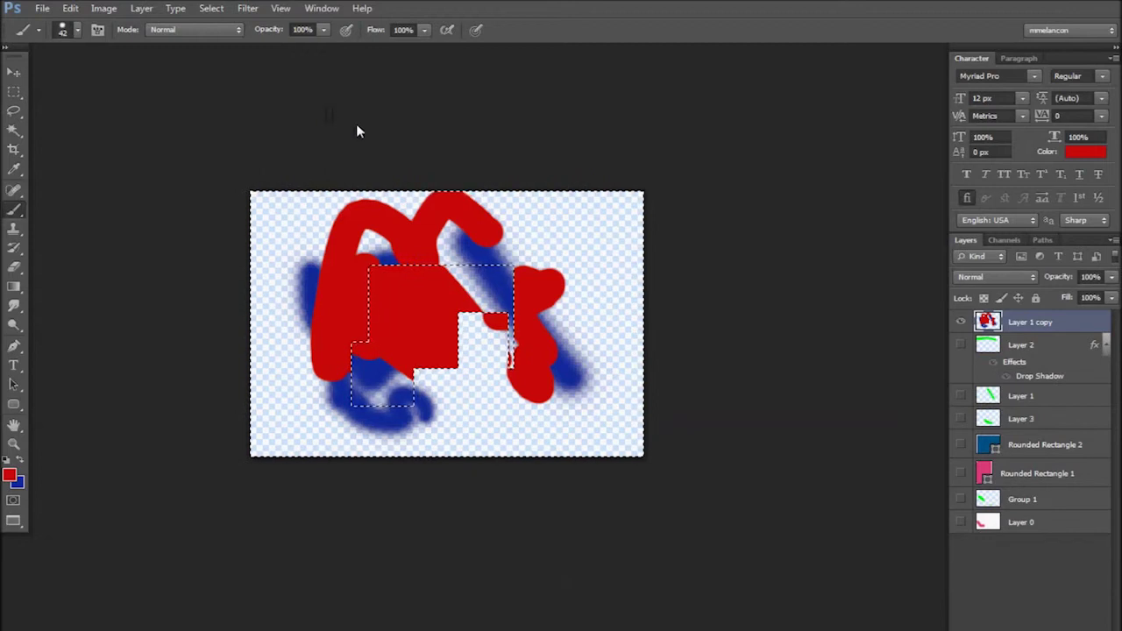
pyautogui.hotkey('ctrl', 'd')
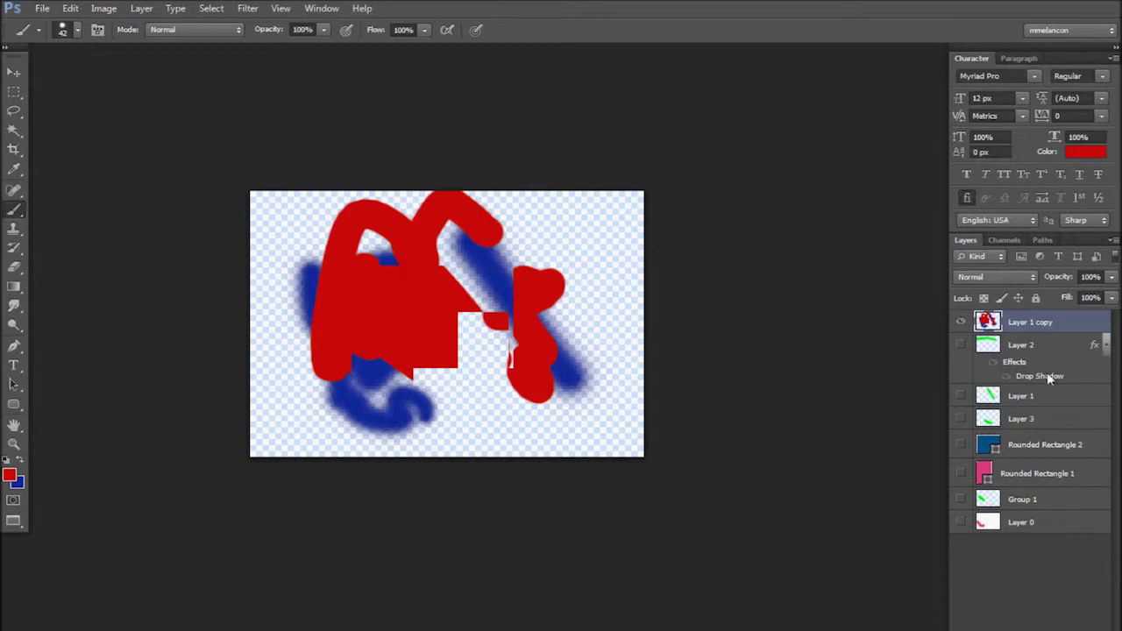
# Lower Layer 1 copy's opacity to 96%, adjust it further, and set it back to 100%.
pyautogui.click(1110, 277)
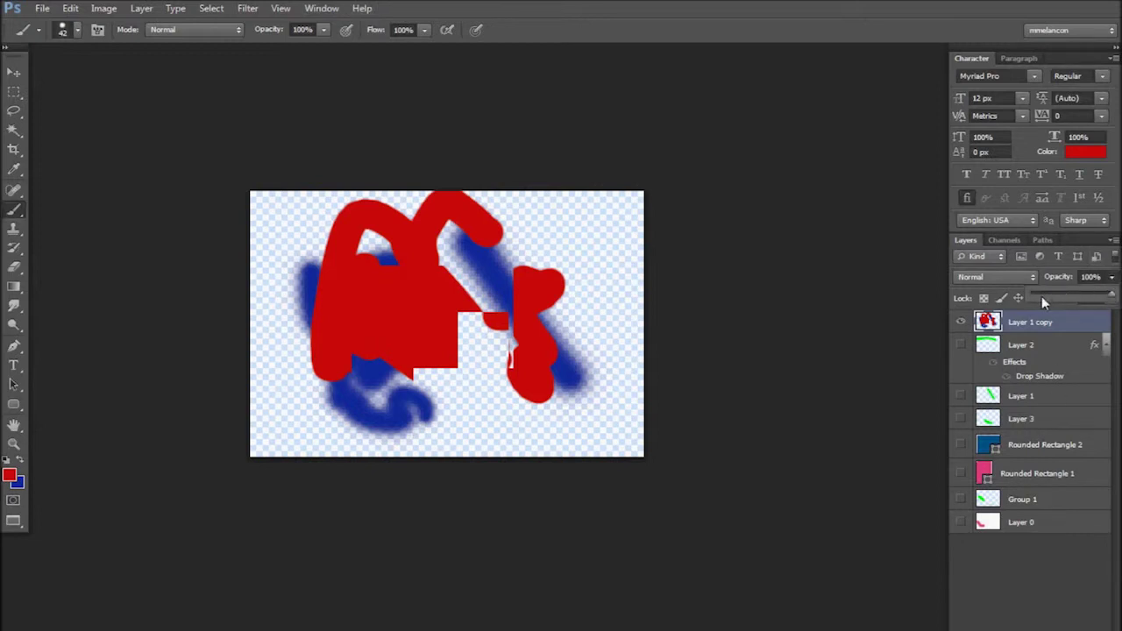
pyautogui.moveTo(1111, 298); pyautogui.dragTo(1106, 298)
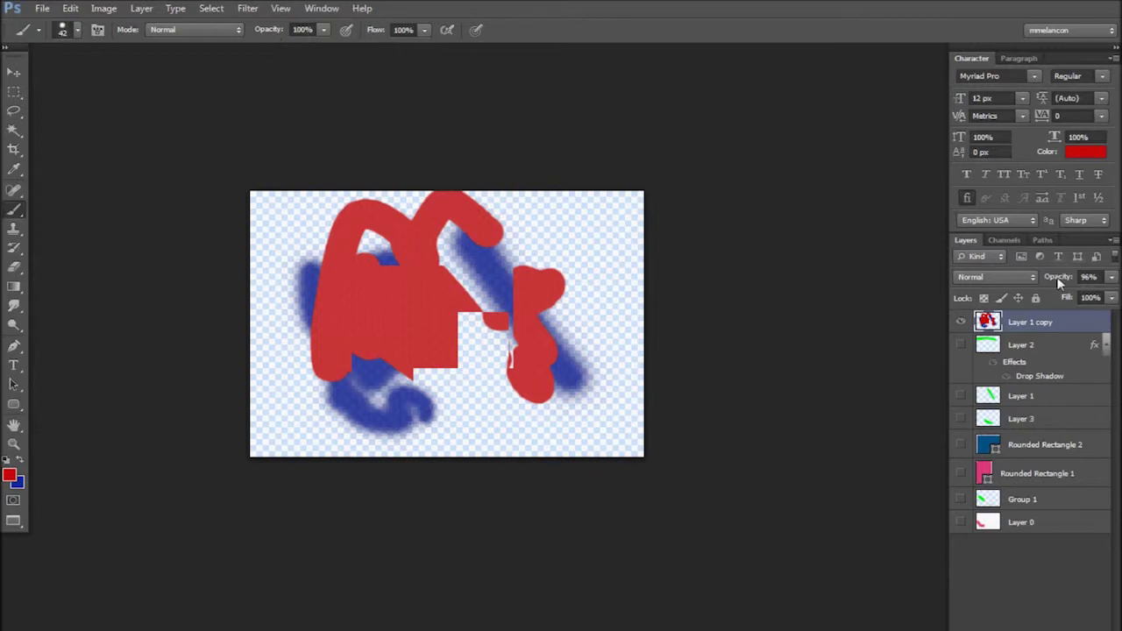
pyautogui.moveTo(1068, 276); pyautogui.dragTo(1005, 280)
pyautogui.write('100')
pyautogui.press('Return')
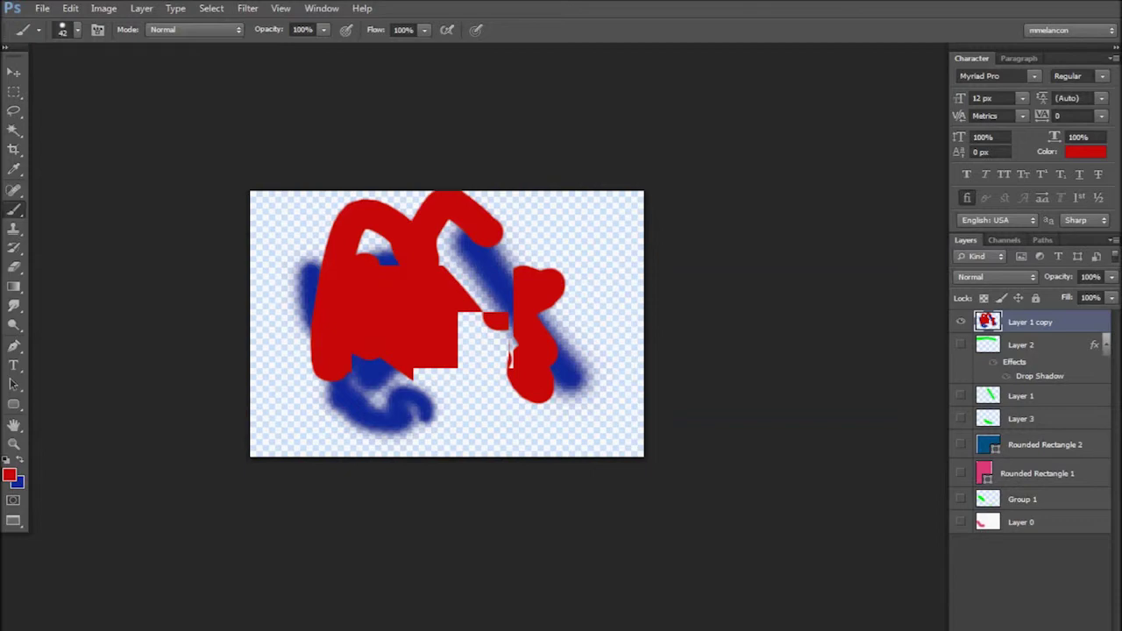
# Draw a red rounded rectangle with a 10 px corner radius over the left part of the painted red area.
pyautogui.press('u')
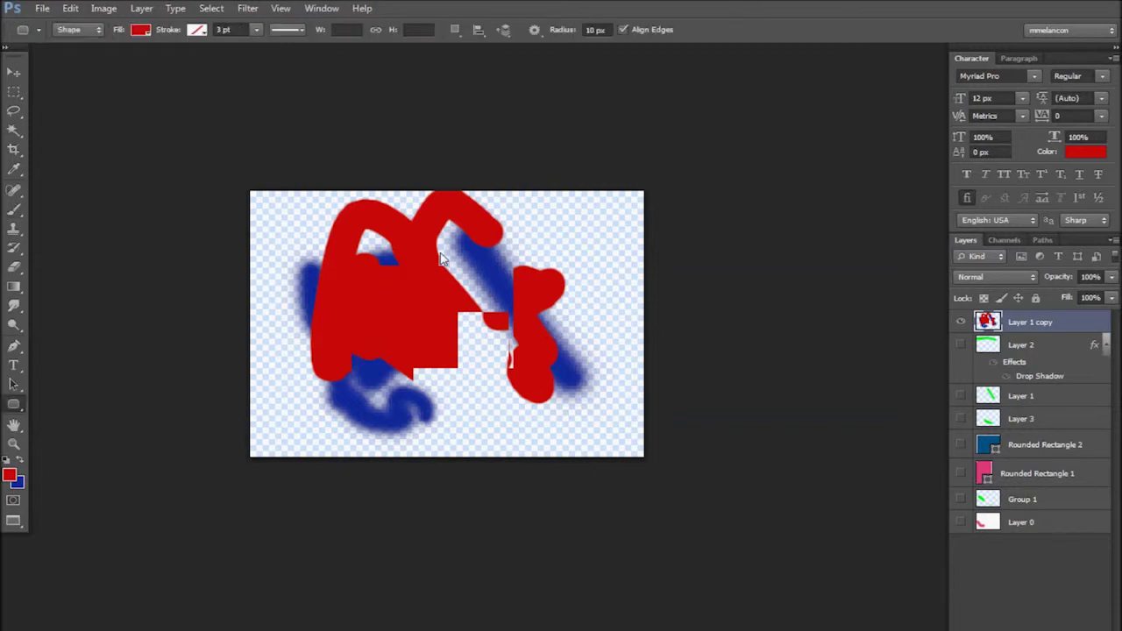
pyautogui.moveTo(314, 273); pyautogui.dragTo(420, 363)
pyautogui.press('v')
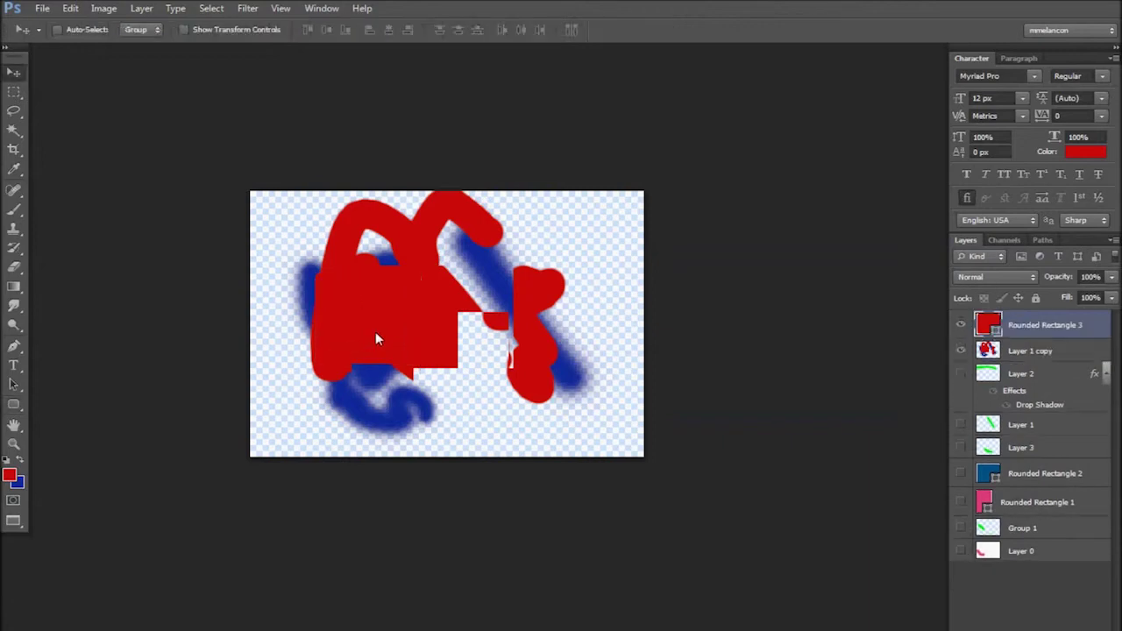
# Reset the swatches to default black and white, fill the new rounded rectangle black, and shift it slightly down and right.
pyautogui.press('d')
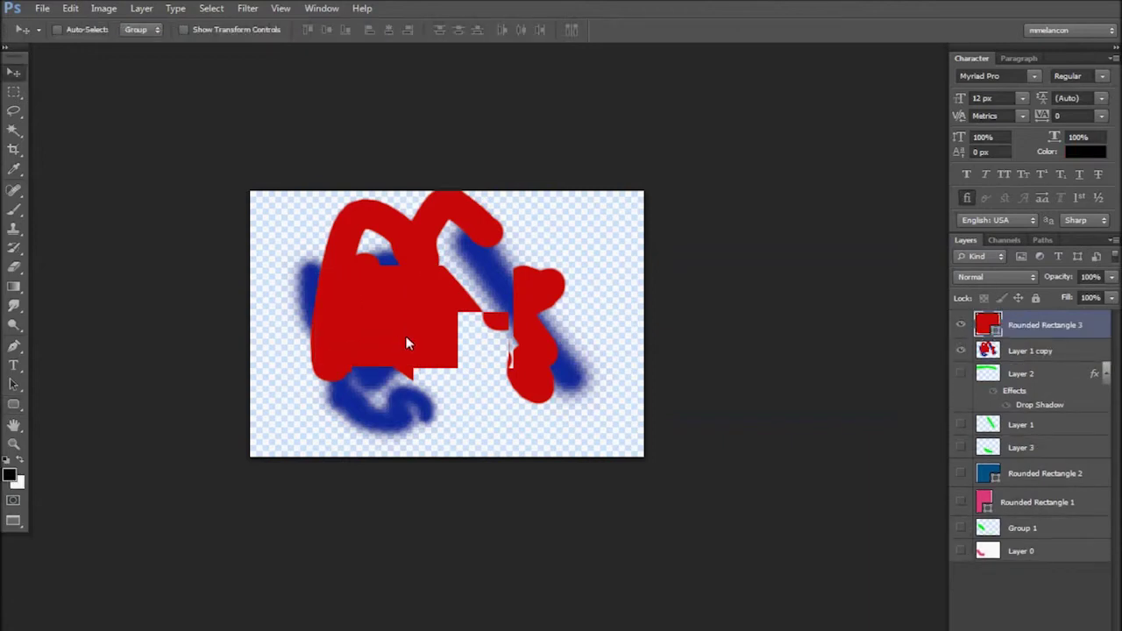
pyautogui.hotkey('alt', 'BackSpace')
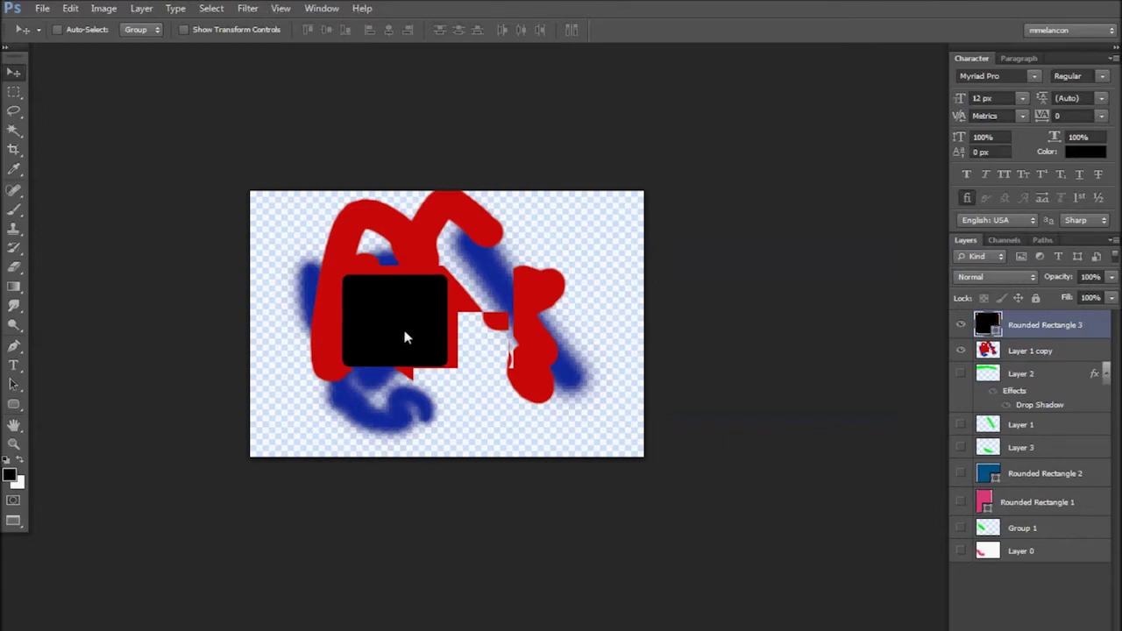
pyautogui.moveTo(405, 337); pyautogui.dragTo(423, 329)
pyautogui.click(141, 8)
pyautogui.moveTo(101, 8)
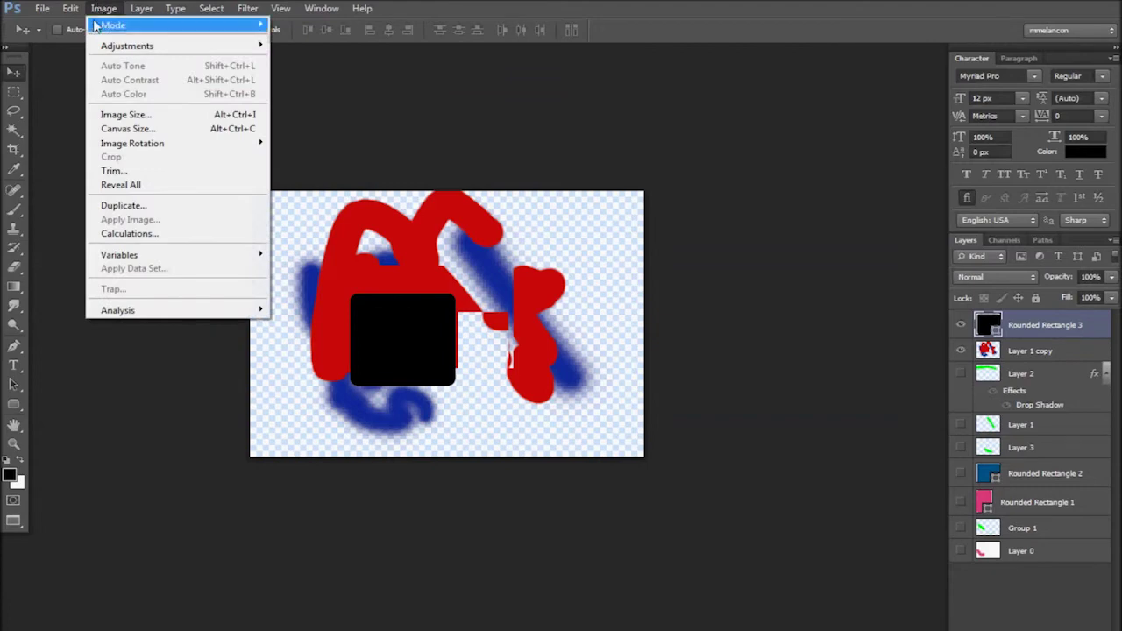
pyautogui.click(399, 307)
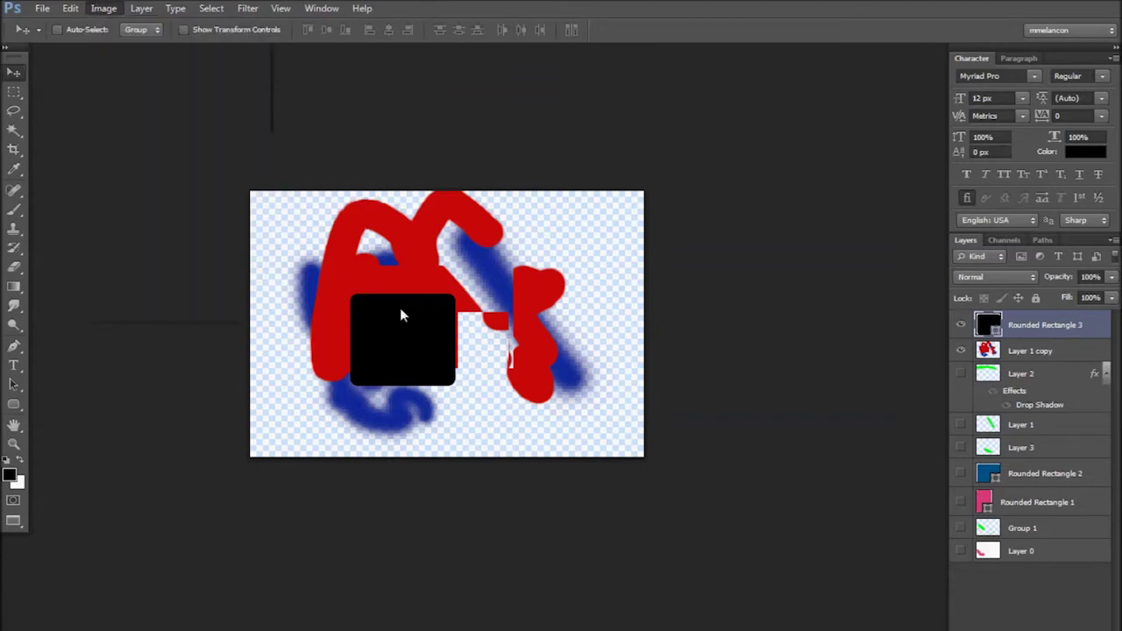
# Try scaling the black rounded rectangle proportionally, first from its corner and then around its center, and cancel the transform.
pyautogui.hotkey('ctrl', 't')
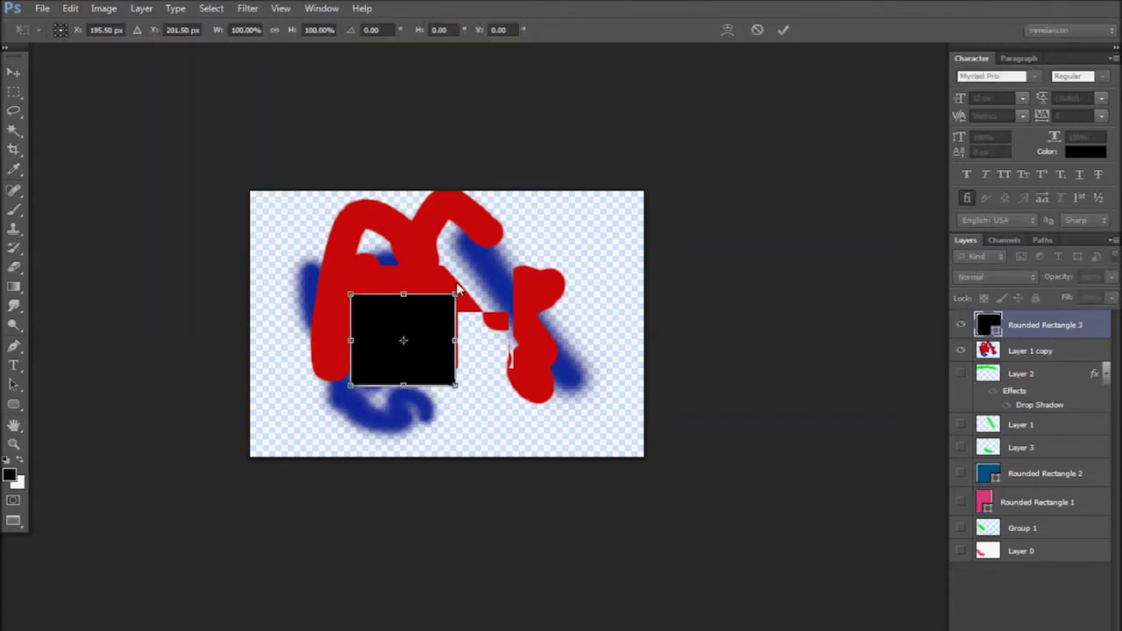
pyautogui.moveTo(454, 294); pyautogui.dragTo(445, 259)
pyautogui.press('Return')
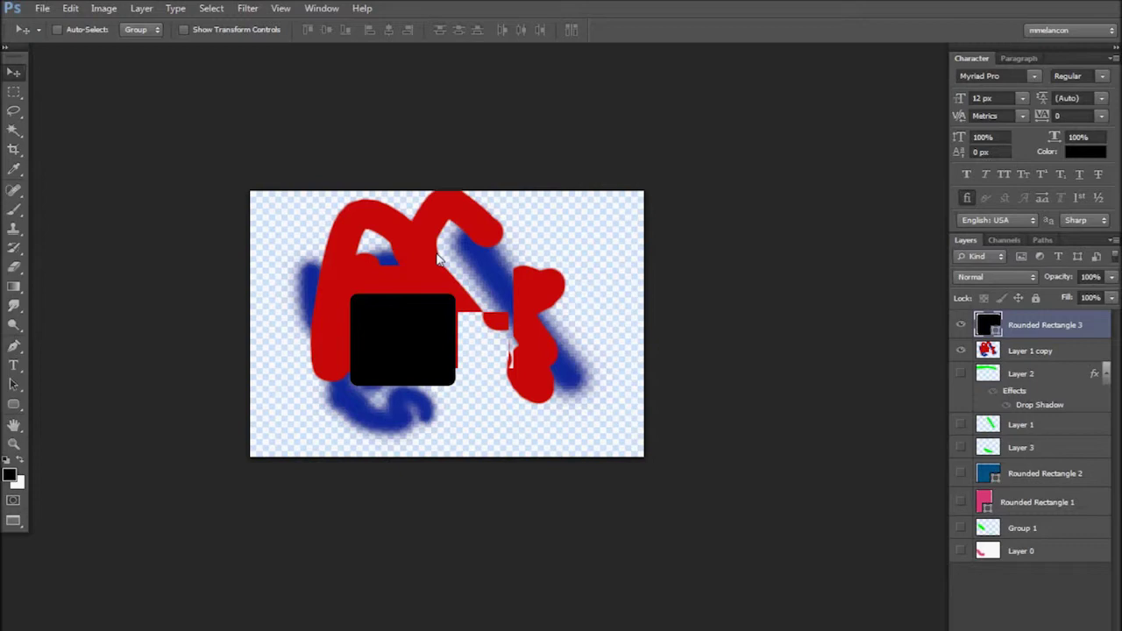
pyautogui.hotkey('ctrl', 't')
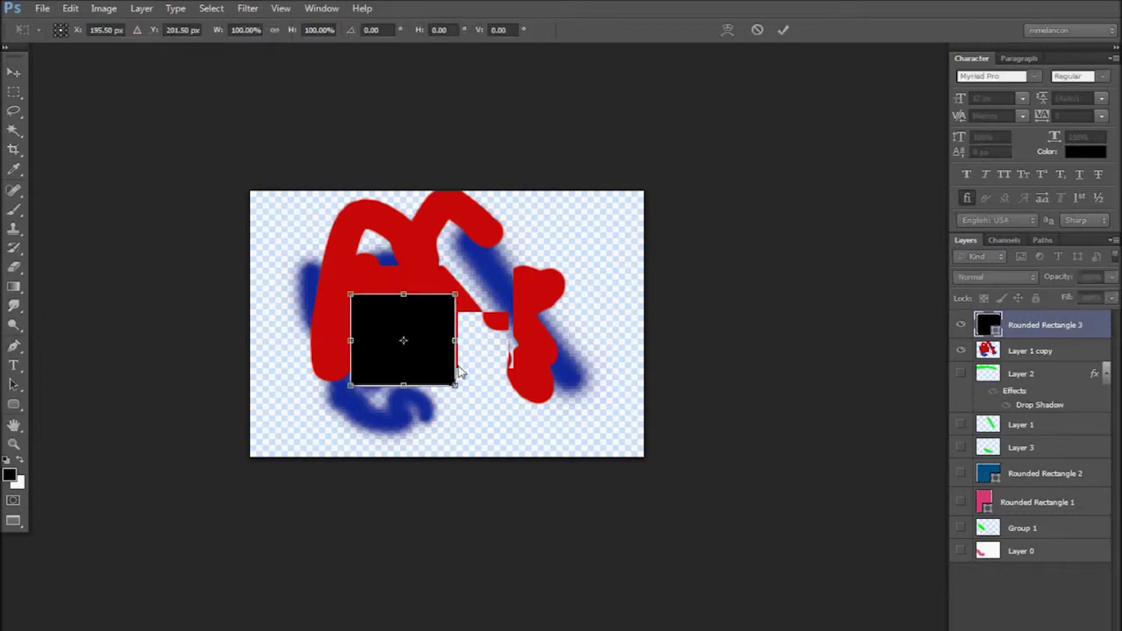
pyautogui.moveTo(457, 298); pyautogui.dragTo(568, 282)
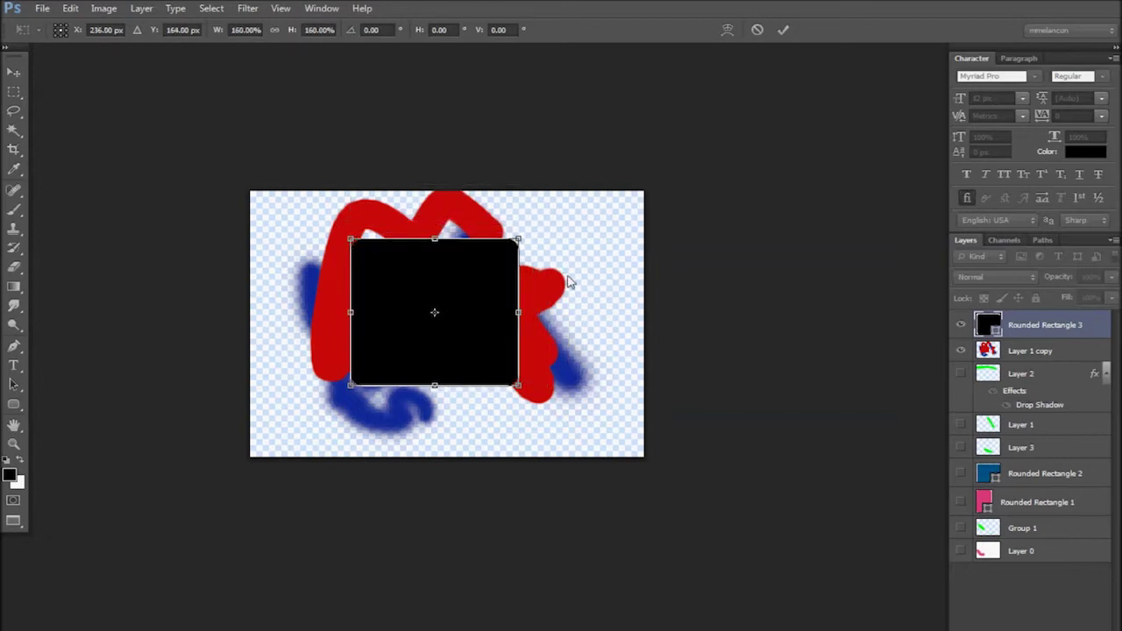
pyautogui.moveTo(520, 242)
pyautogui.mouseDown()
pyautogui.moveTo(468, 285)
pyautogui.moveTo(496, 259)
pyautogui.moveTo(573, 242)
pyautogui.moveTo(555, 263)
pyautogui.moveTo(506, 250)
pyautogui.mouseUp()
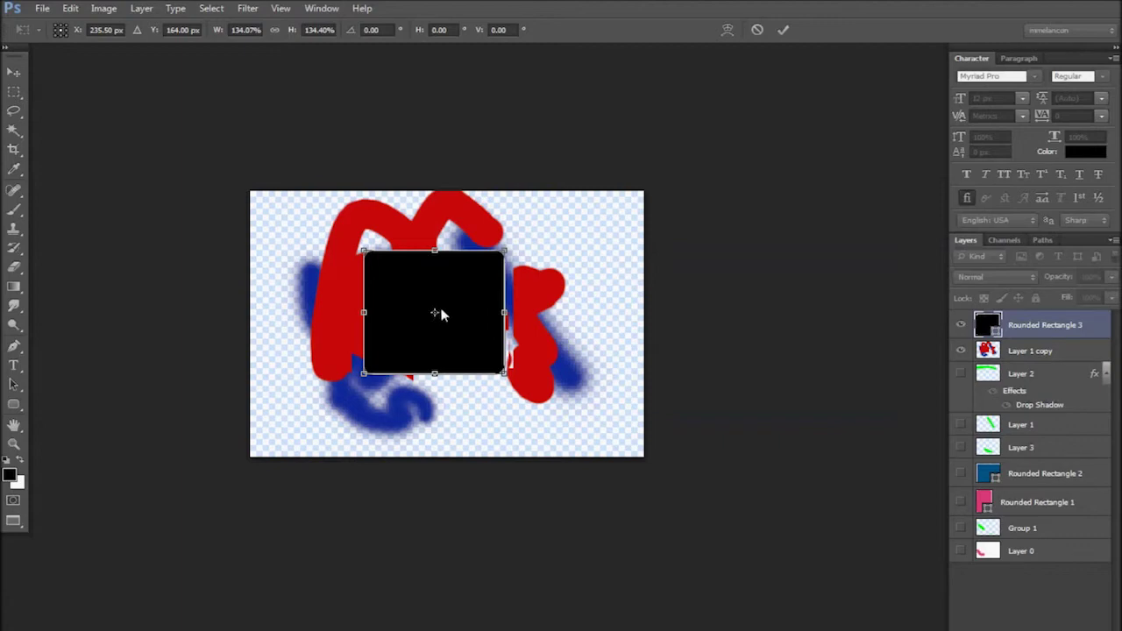
pyautogui.moveTo(506, 252); pyautogui.dragTo(529, 233)
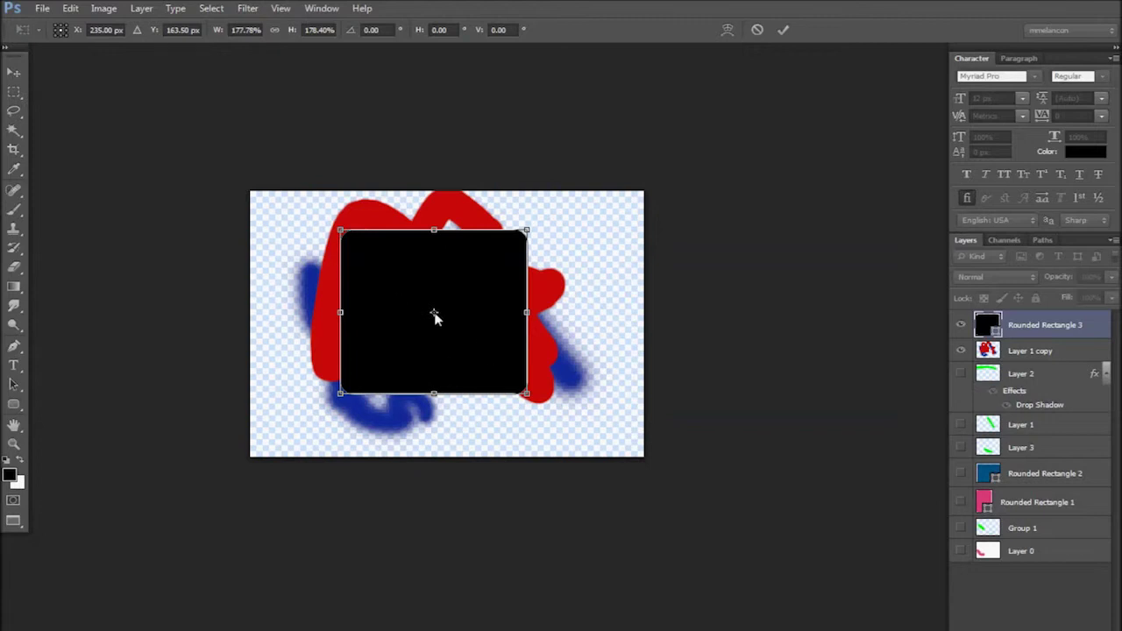
pyautogui.keyDown('alt'); pyautogui.click(510, 382); pyautogui.keyUp('alt')
pyautogui.moveTo(324, 247); pyautogui.dragTo(365, 284)
pyautogui.press('Escape')
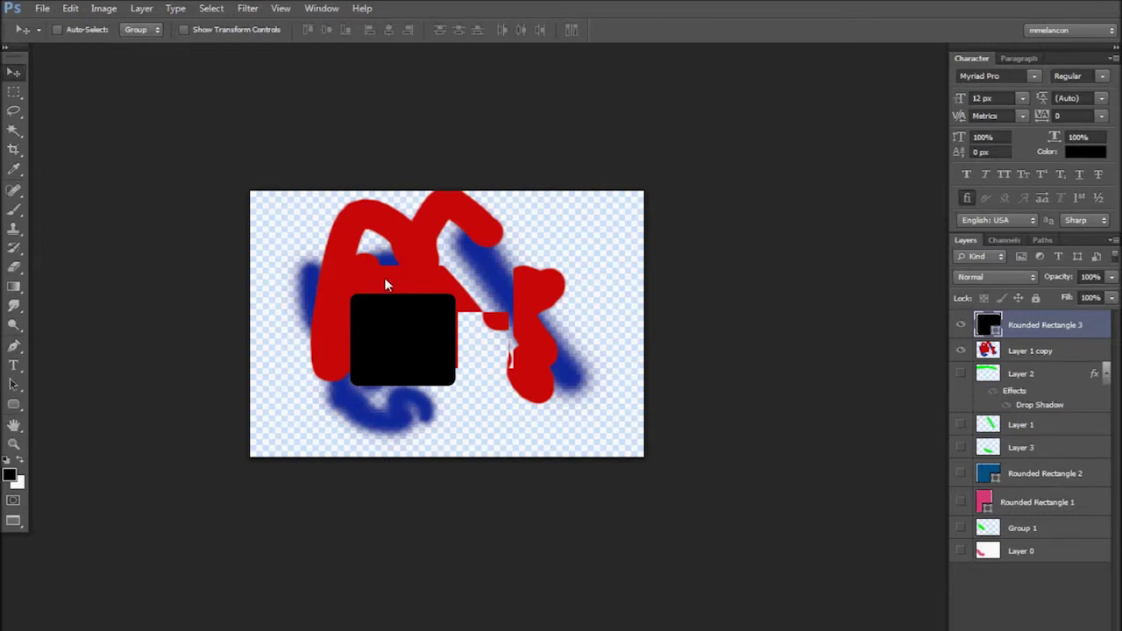
# Enlarge the black rounded rectangle around its center until it extends far beyond the canvas on all sides.
pyautogui.hotkey('ctrl', '-')
pyautogui.hotkey('ctrl', '-')
pyautogui.hotkey('ctrl', '-')
pyautogui.hotkey('ctrl', '-')
pyautogui.hotkey('ctrl', '-')
pyautogui.hotkey('ctrl', 't')
pyautogui.moveTo(546, 345); pyautogui.dragTo(758, 299)
pyautogui.press('Return')
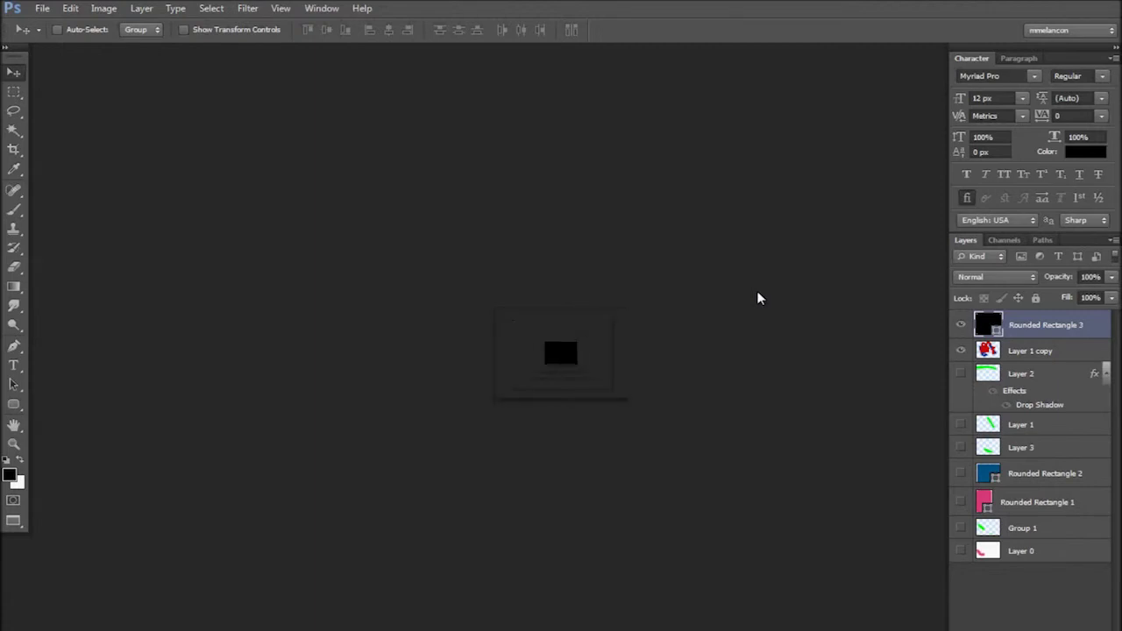
pyautogui.hotkey('ctrl', '+')
pyautogui.hotkey('ctrl', '+')
pyautogui.hotkey('ctrl', '+')
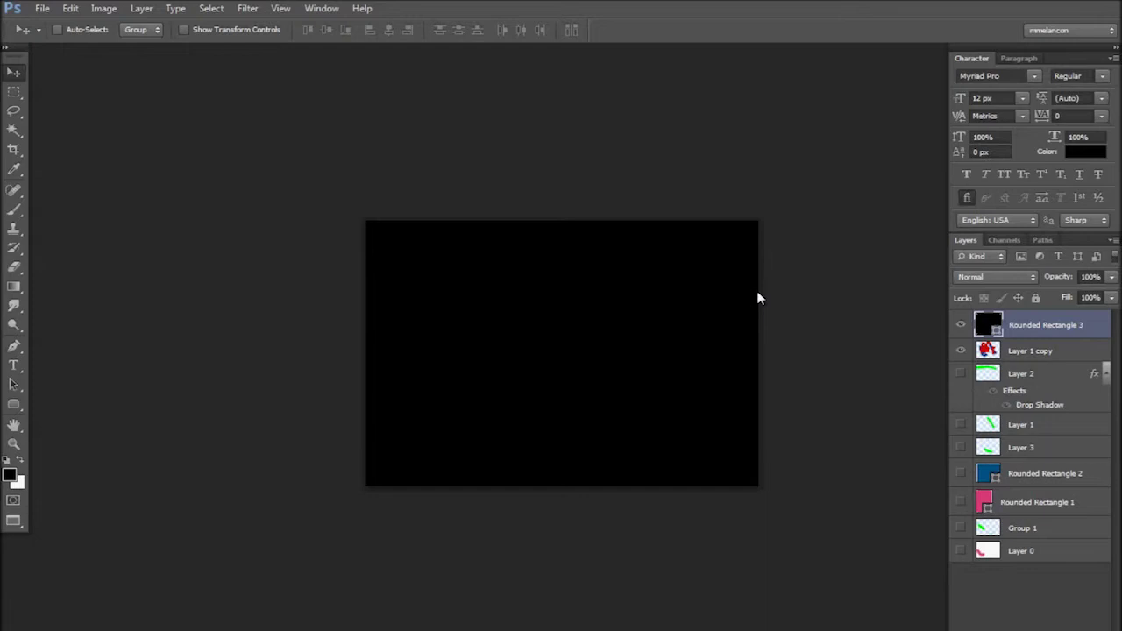
pyautogui.moveTo(582, 390); pyautogui.dragTo(516, 392)
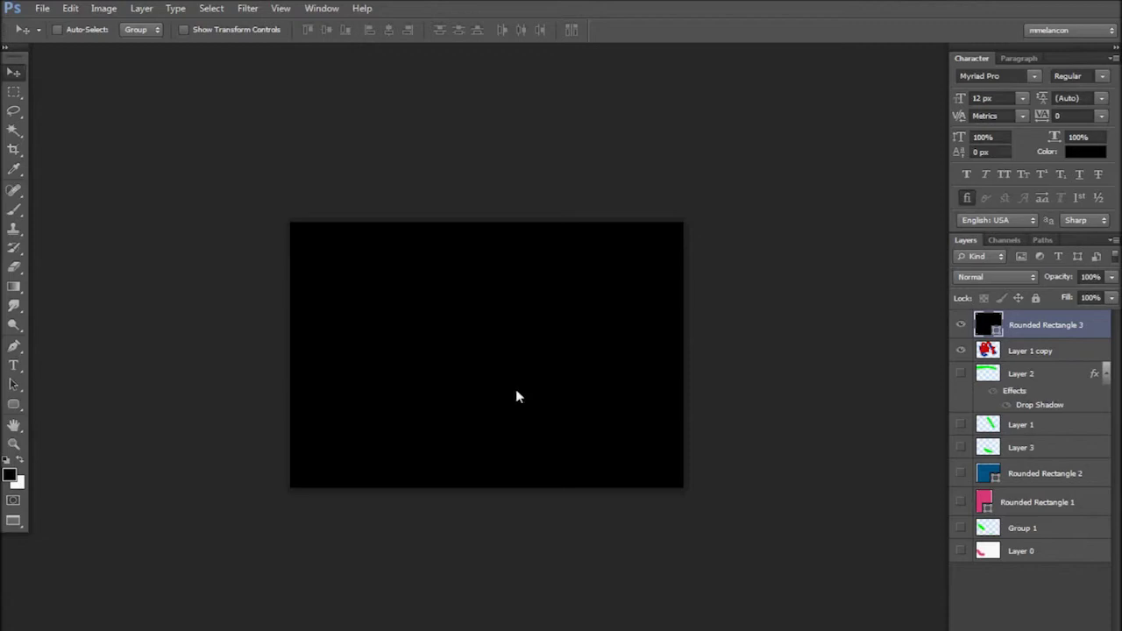
# Scale the oversized rounded rectangle back down around its center so it fits inside the canvas.
pyautogui.hotkey('ctrl', 't')
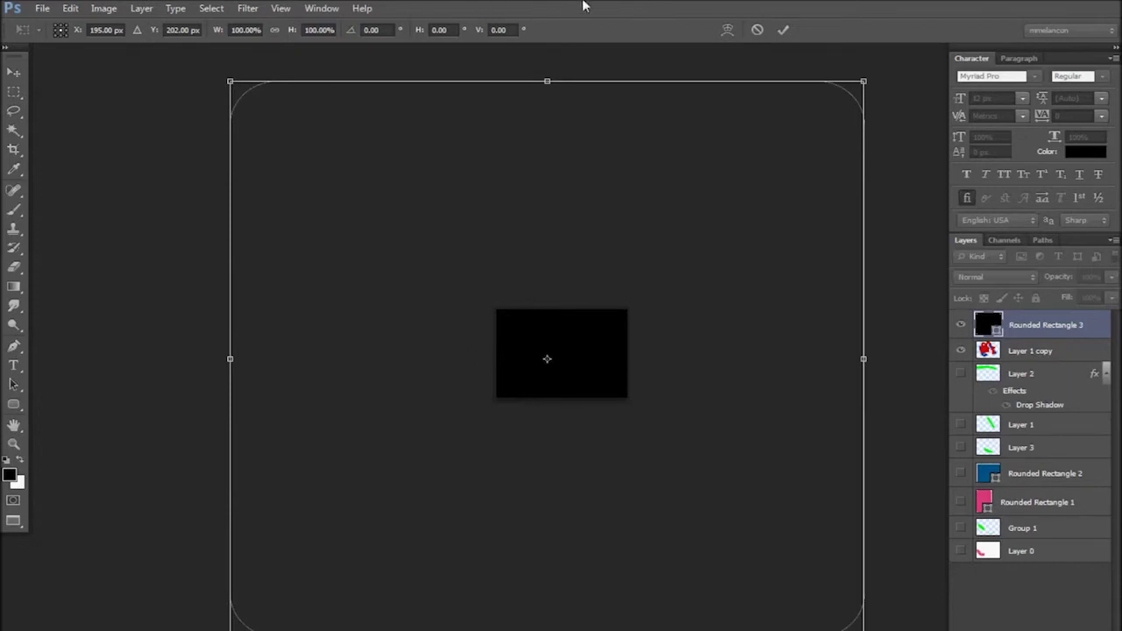
pyautogui.moveTo(866, 81); pyautogui.dragTo(611, 348)
pyautogui.press('Return')
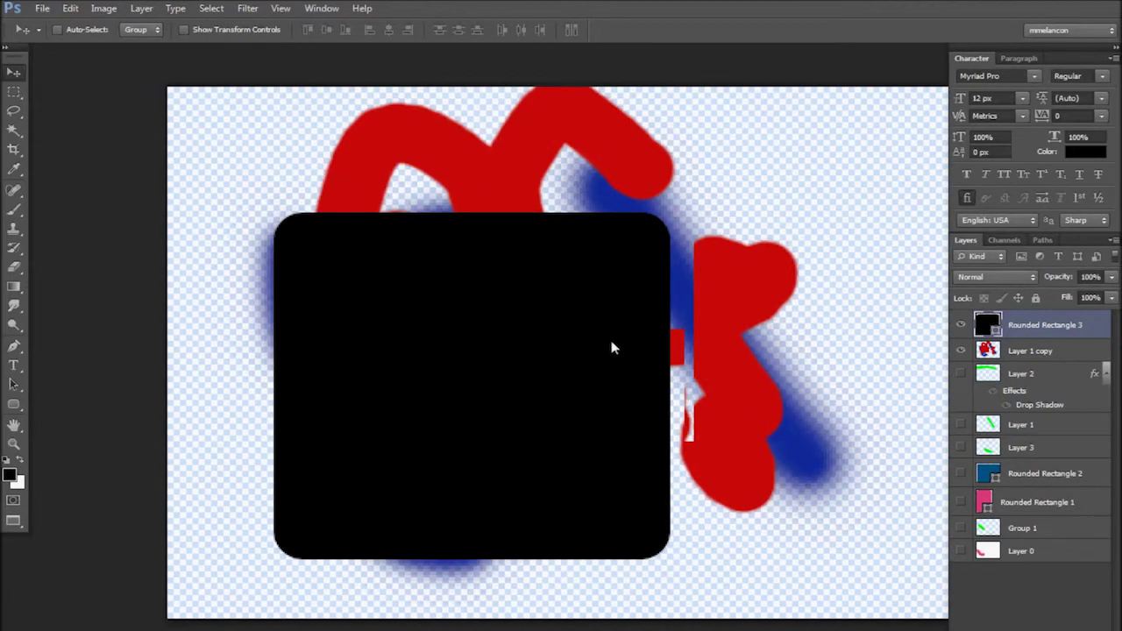
pyautogui.hotkey('ctrl', '-')
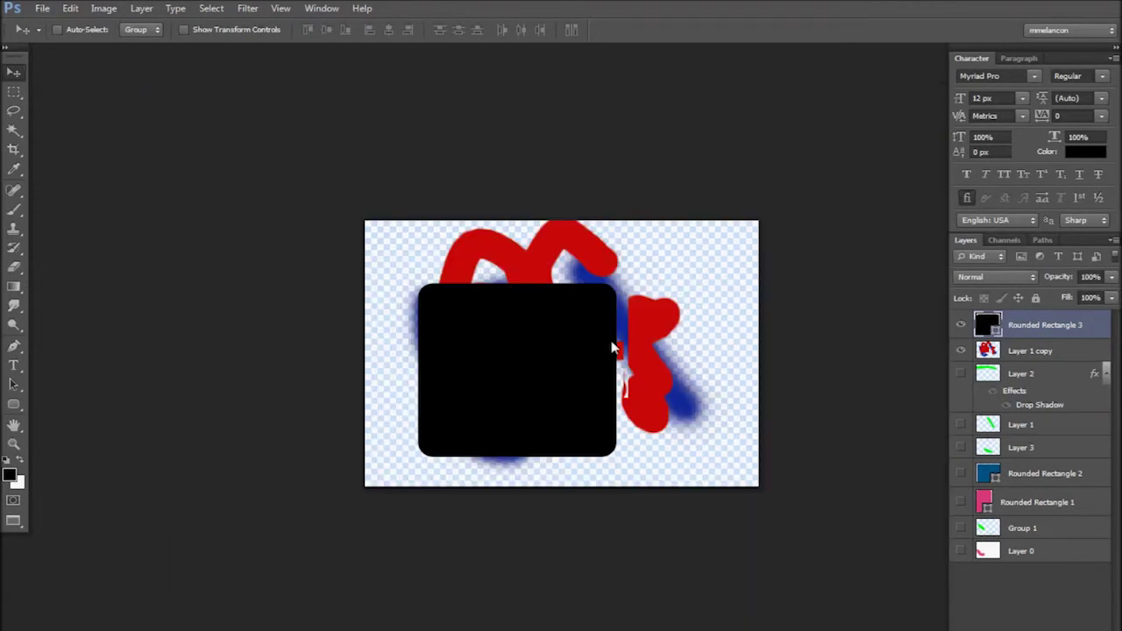
# Rotate the black rounded rectangle about 45.3° around its center, and delete its layer.
pyautogui.hotkey('ctrl', 't')
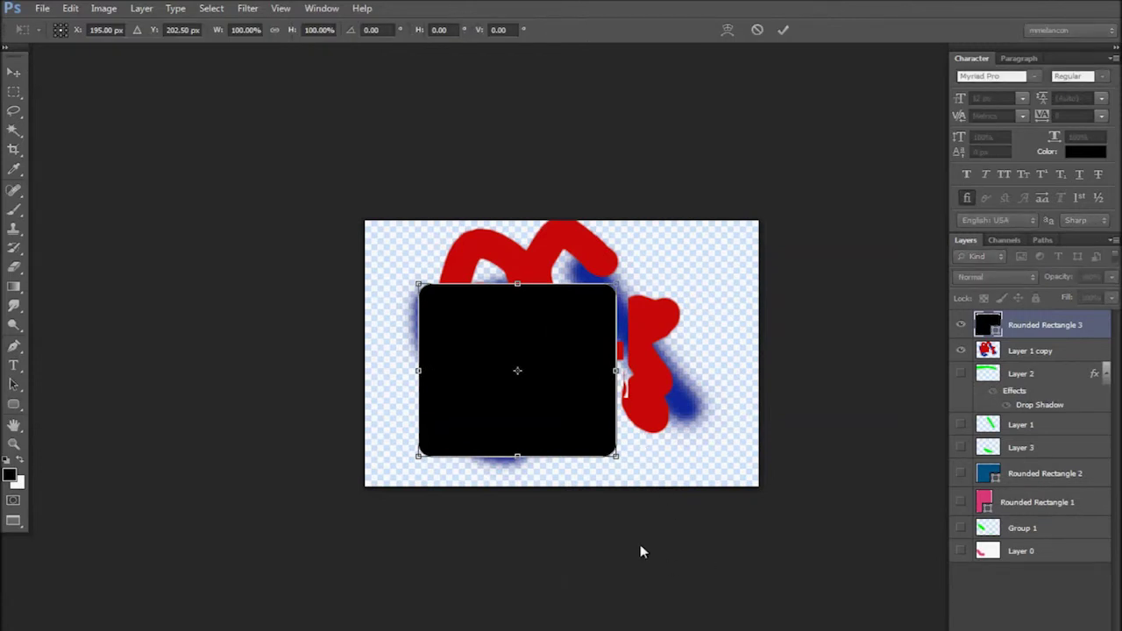
pyautogui.moveTo(615, 559); pyautogui.dragTo(488, 525)
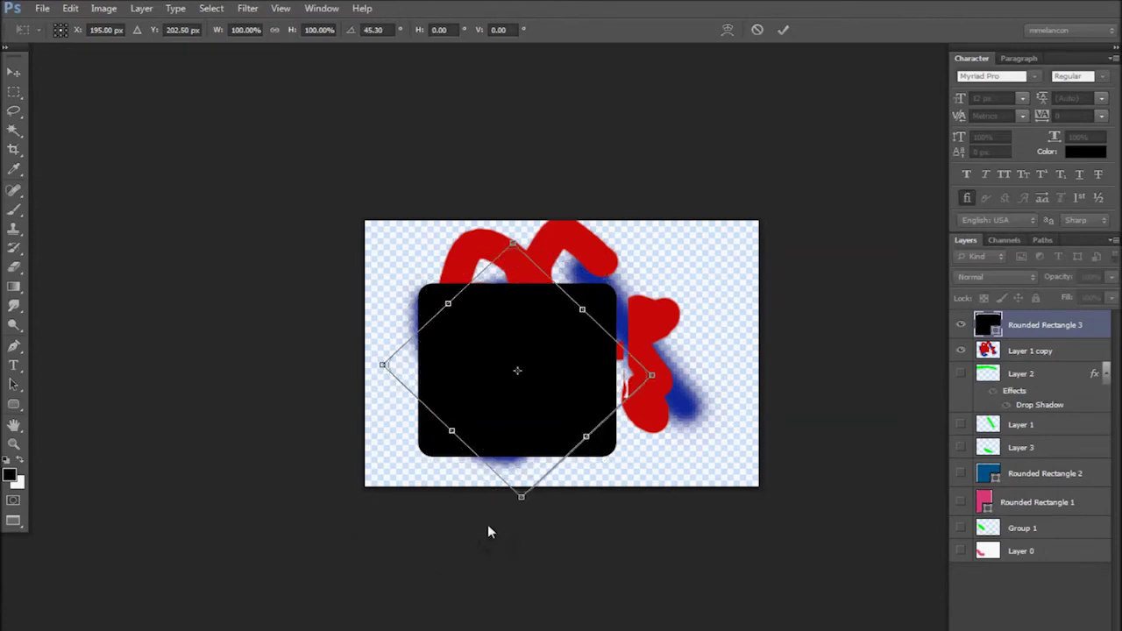
pyautogui.press('Return')
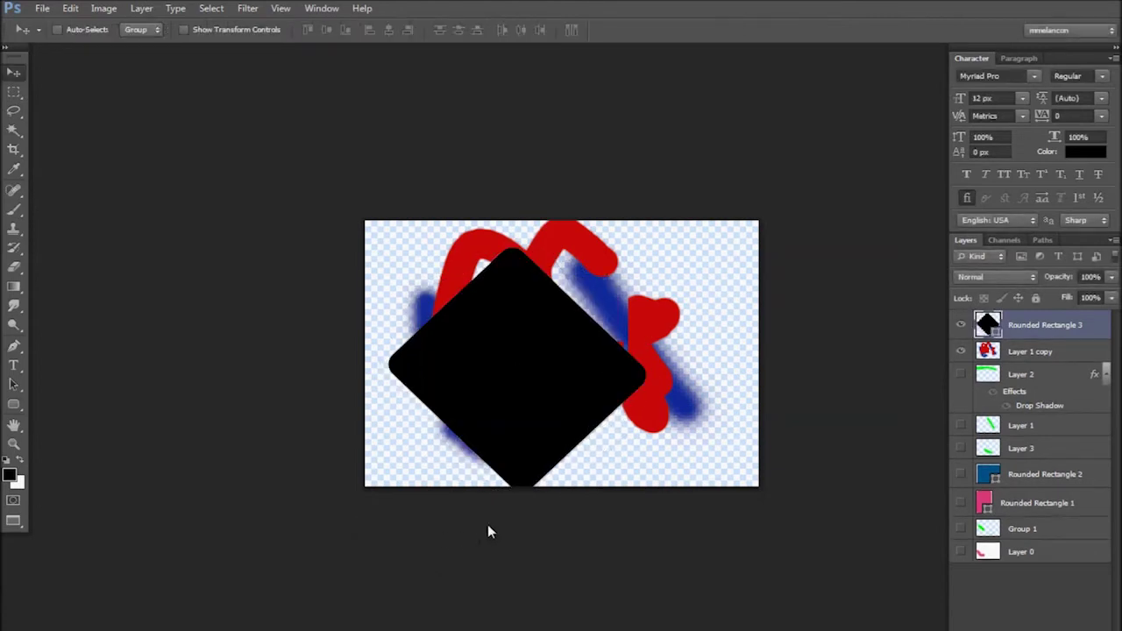
pyautogui.press('Delete')
# Draw a red 170 px square over the middle of the painted area with the Rectangle tool, and fill it black.
pyautogui.press('u')
pyautogui.hotkey('shift', 'u')
pyautogui.hotkey('shift', 'u')
pyautogui.hotkey('shift', 'u')
pyautogui.hotkey('shift', 'u')
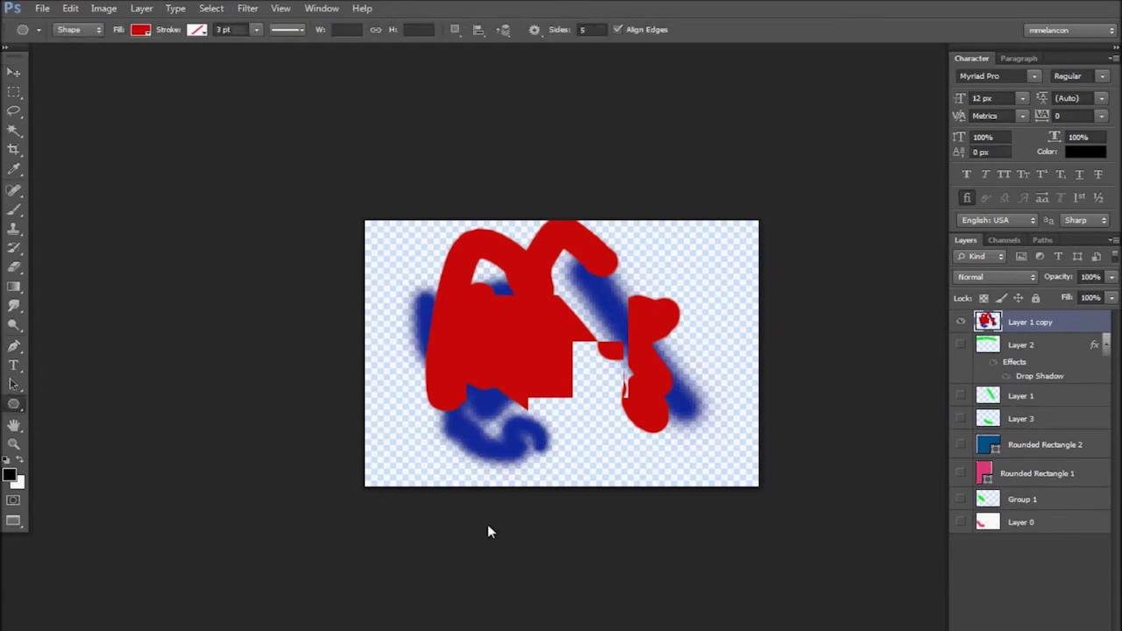
pyautogui.hotkey('shift', 'u')
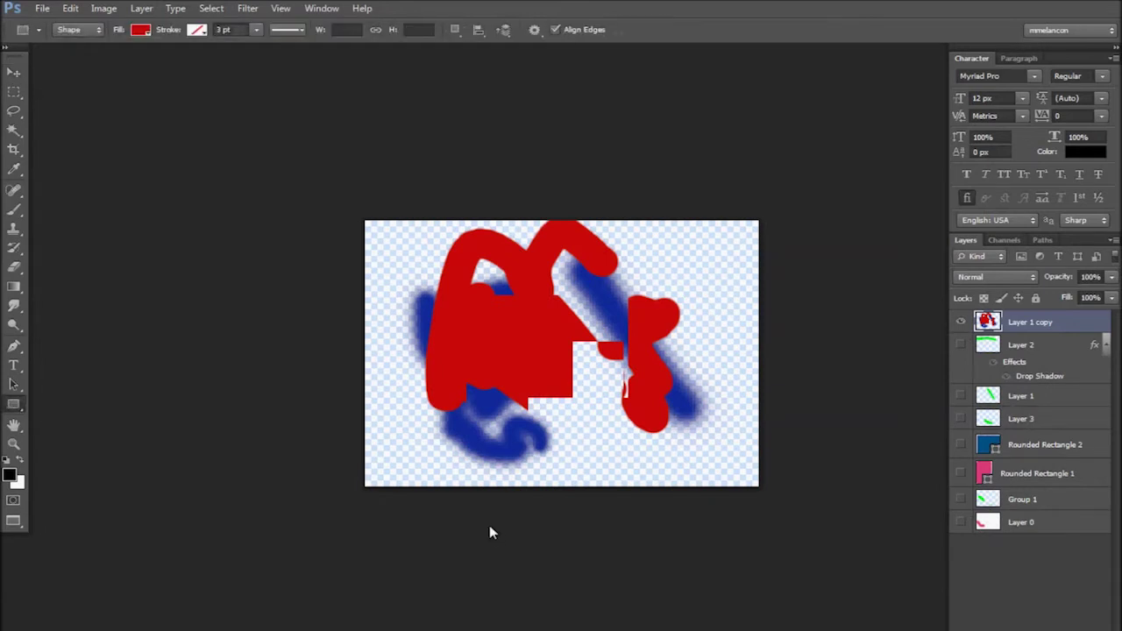
pyautogui.moveTo(464, 289); pyautogui.dragTo(596, 442)
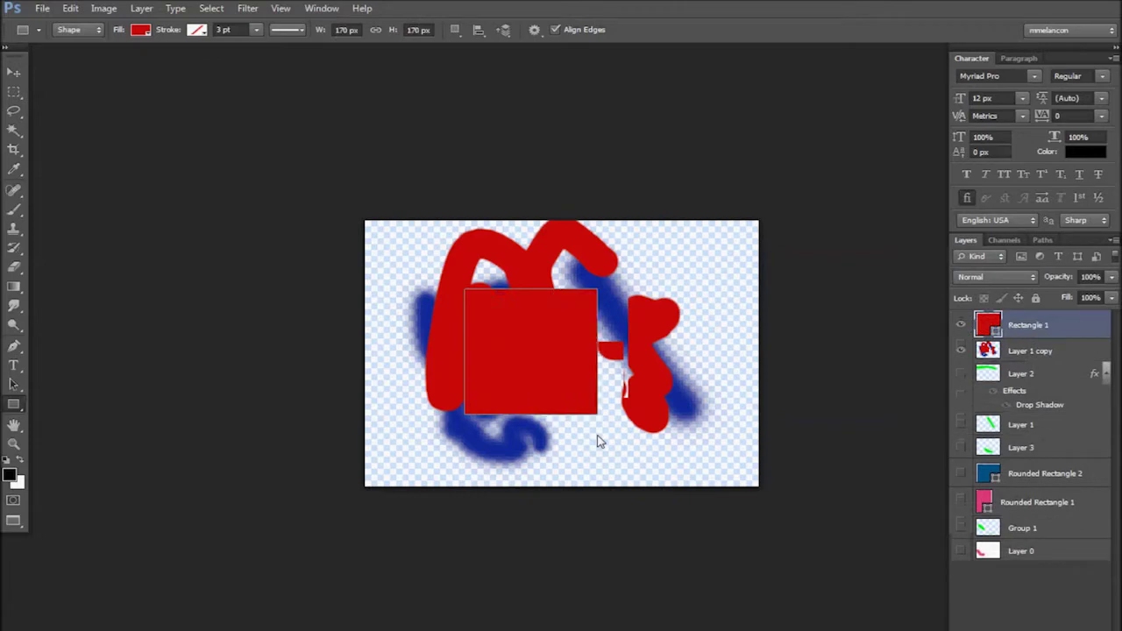
pyautogui.hotkey('alt', 'BackSpace')
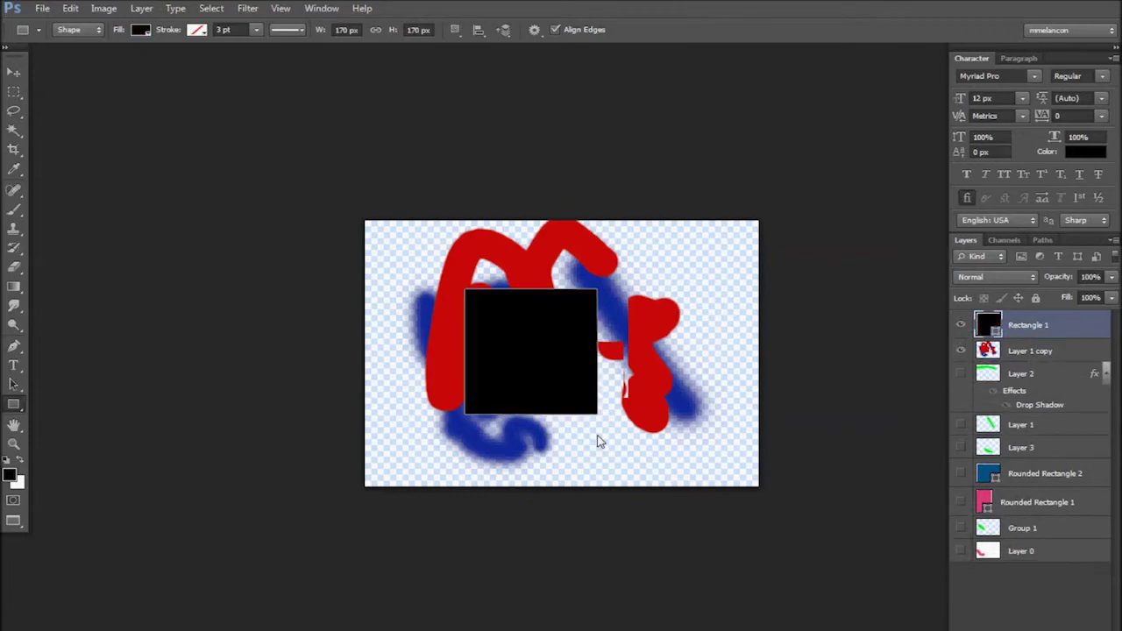
# Rotate the black square exactly 45° around its center into a diamond.
pyautogui.hotkey('ctrl', 't')
pyautogui.moveTo(528, 476)
pyautogui.mouseDown()
pyautogui.moveTo(476, 471)
pyautogui.moveTo(513, 466)
pyautogui.mouseUp()
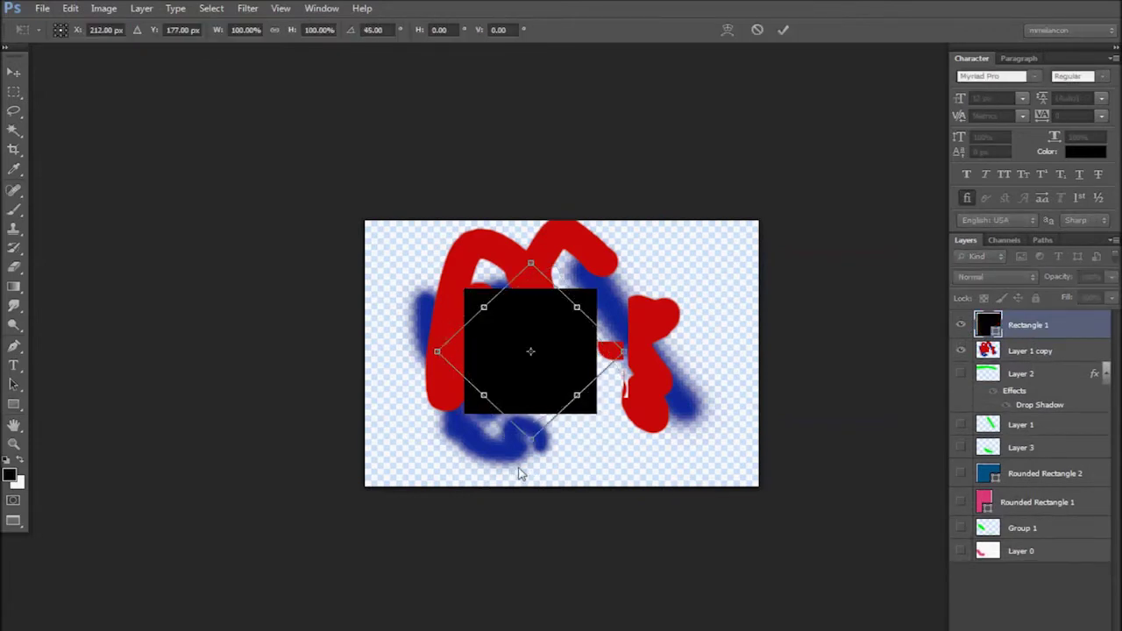
pyautogui.press('Return')
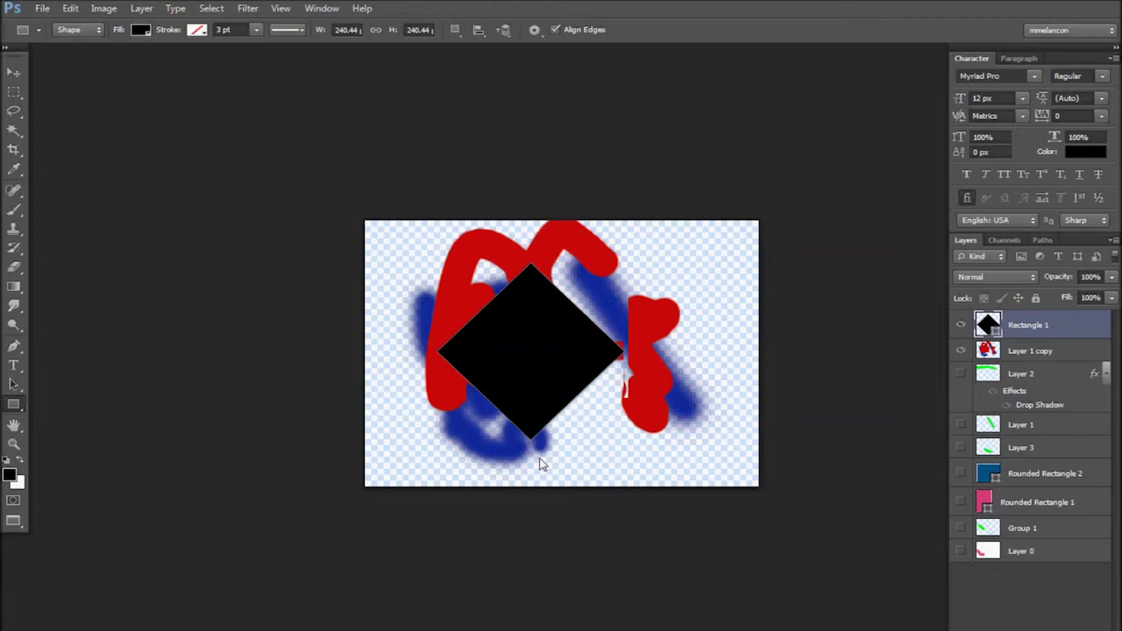
# Delete every layer except Layer 0, and show Layer 0 as a plain white background.
pyautogui.press('v')
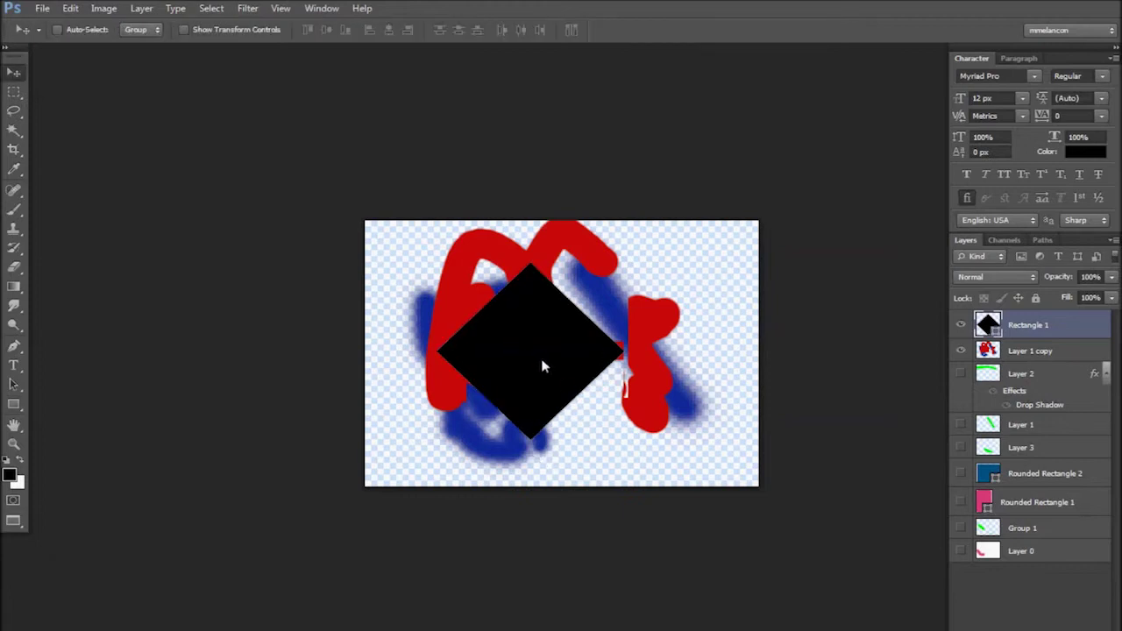
pyautogui.moveTo(541, 365); pyautogui.dragTo(599, 385)
pyautogui.press('Delete')
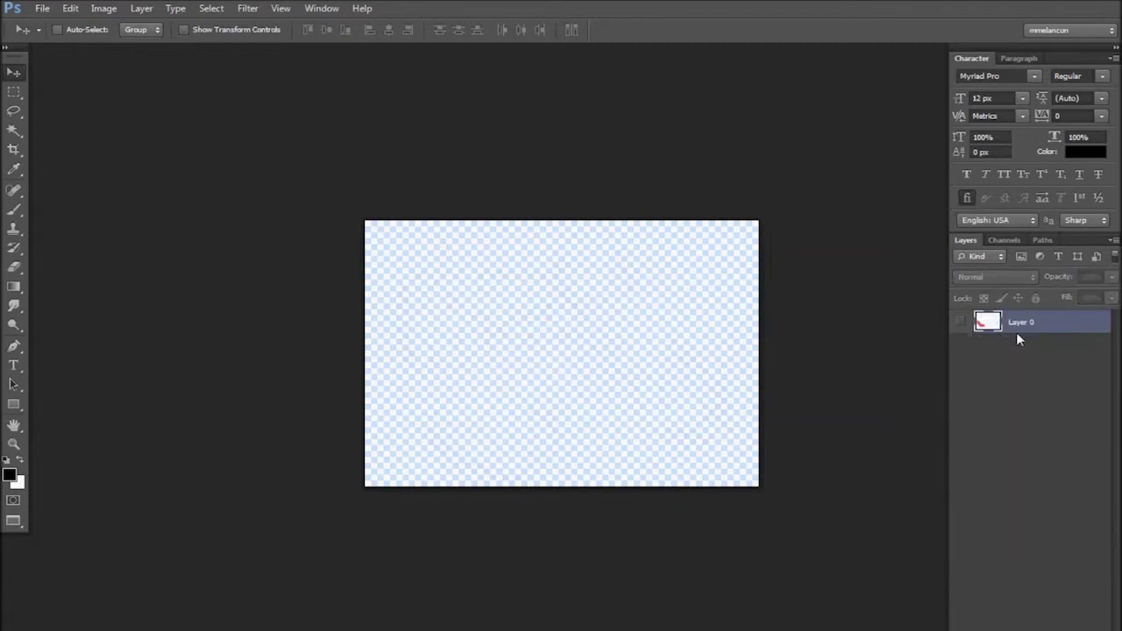
pyautogui.click(961, 321)
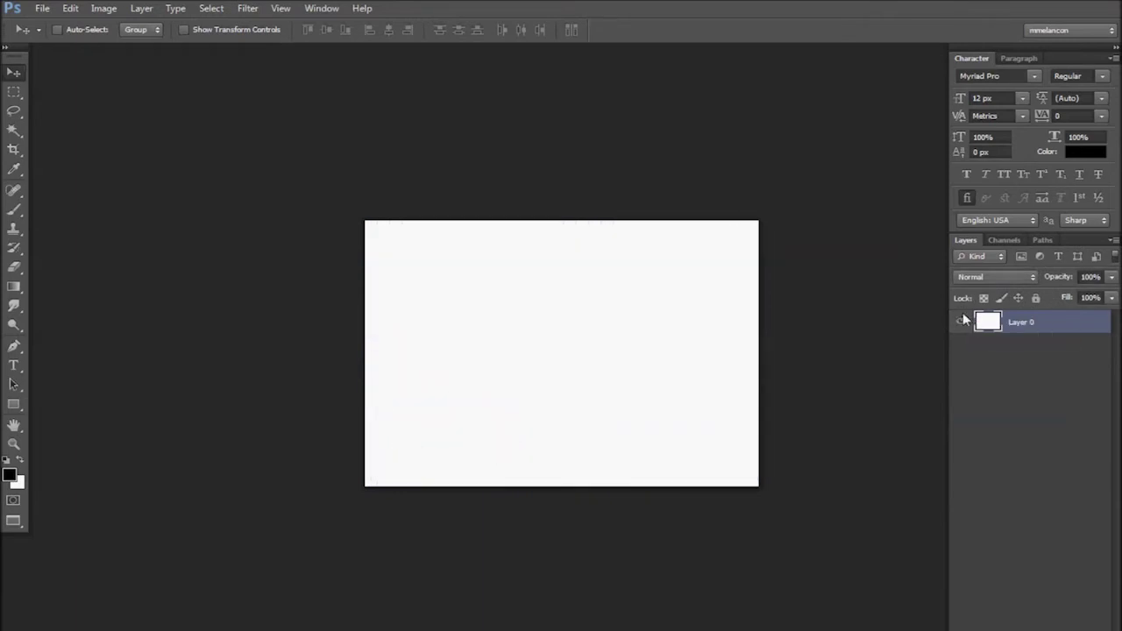
# Add a 12 px Myriad Pro text line reading "word word word" near the center of the canvas.
pyautogui.press('t')
pyautogui.click(567, 338)
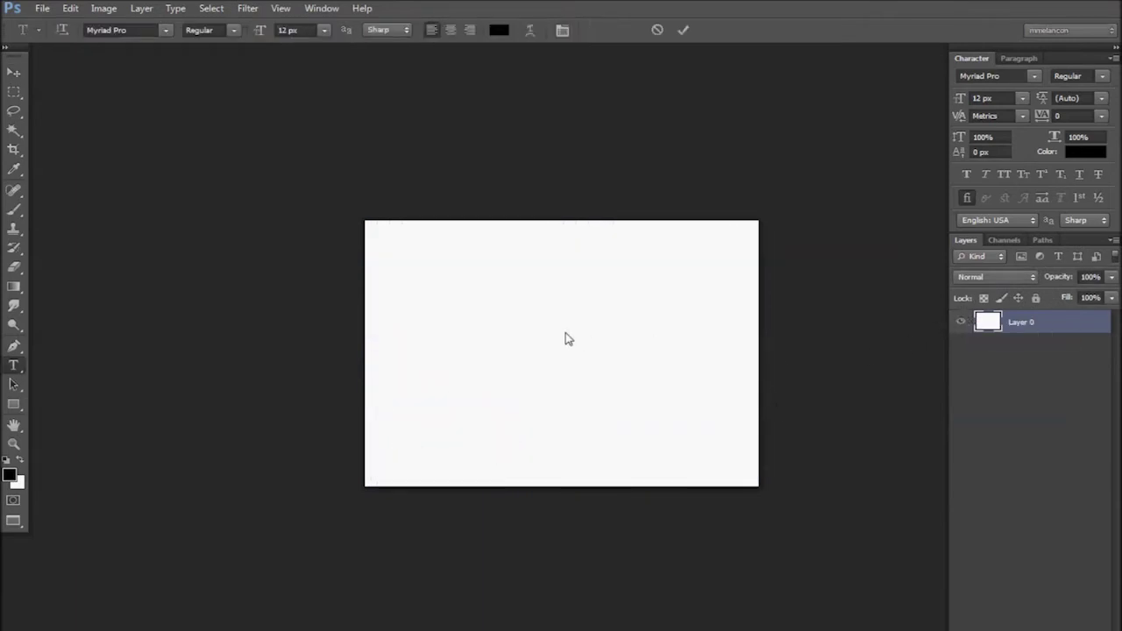
pyautogui.write('wrc')
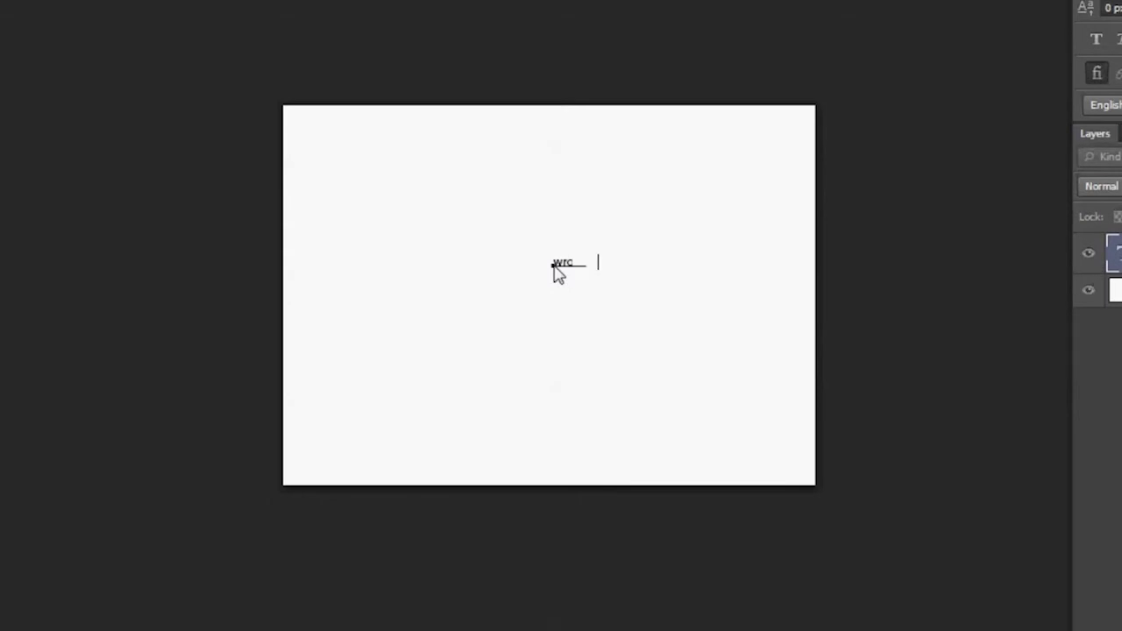
pyautogui.write(' word')
pyautogui.hotkey('ctrl', 'a')
pyautogui.write('word word word')
pyautogui.hotkey('ctrl', 'Return')
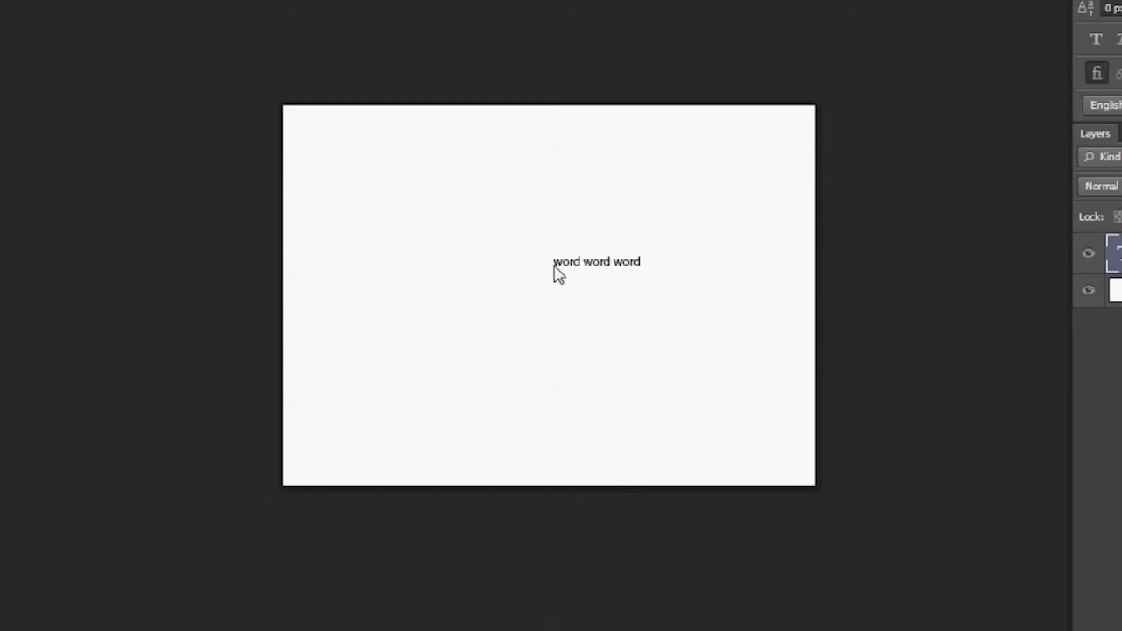
# Scale the text line up to about three times its size around its center.
pyautogui.hotkey('ctrl', 't')
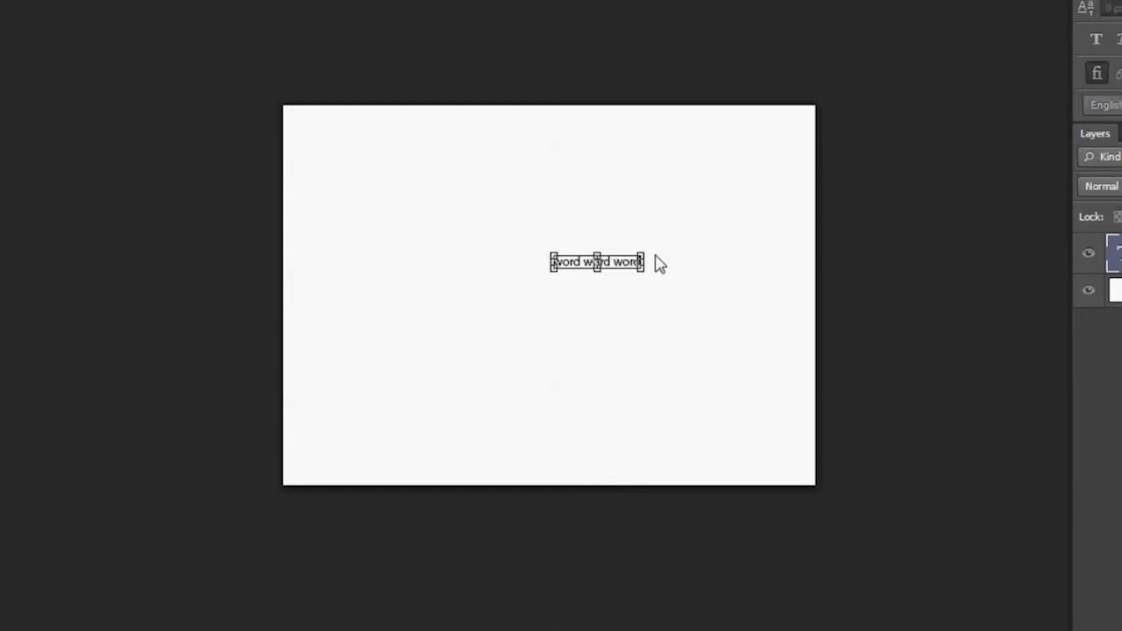
pyautogui.moveTo(645, 260); pyautogui.dragTo(736, 241)
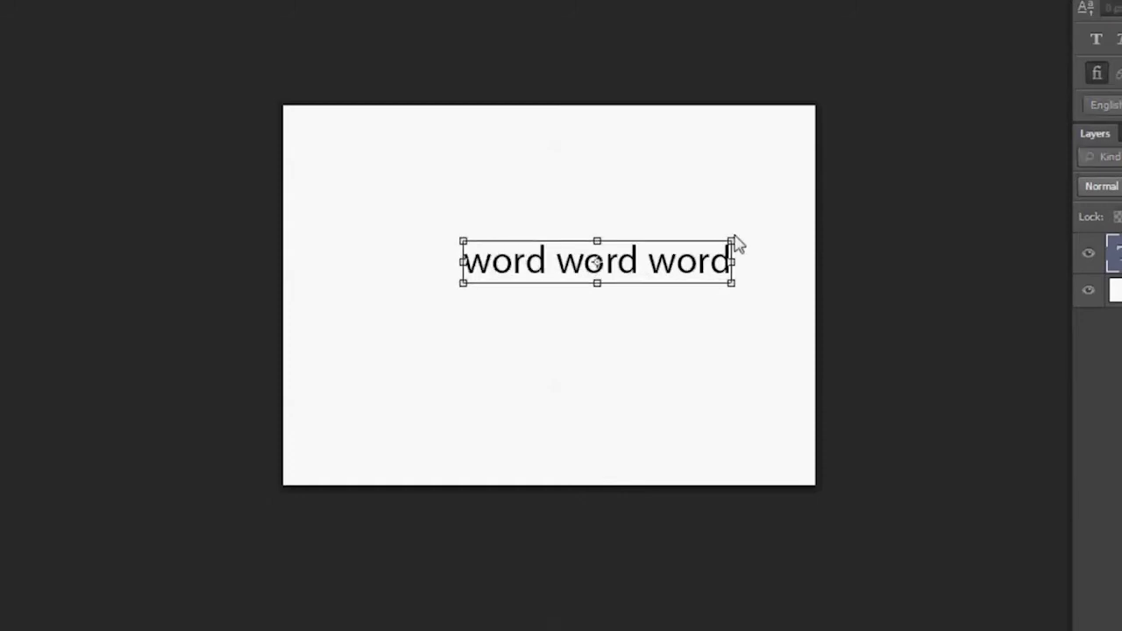
pyautogui.press('Return')
# Copy the "word word word" line and paste it repeatedly on new lines beneath the first within the same text layer.
pyautogui.click(712, 260)
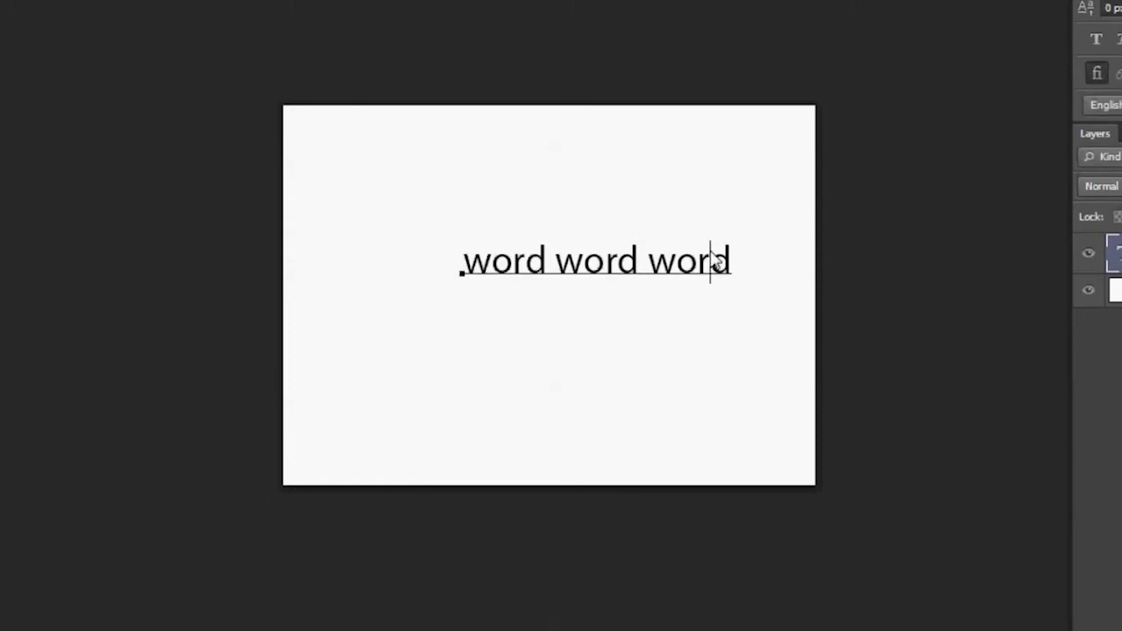
pyautogui.press('Right')
pyautogui.press('Home')
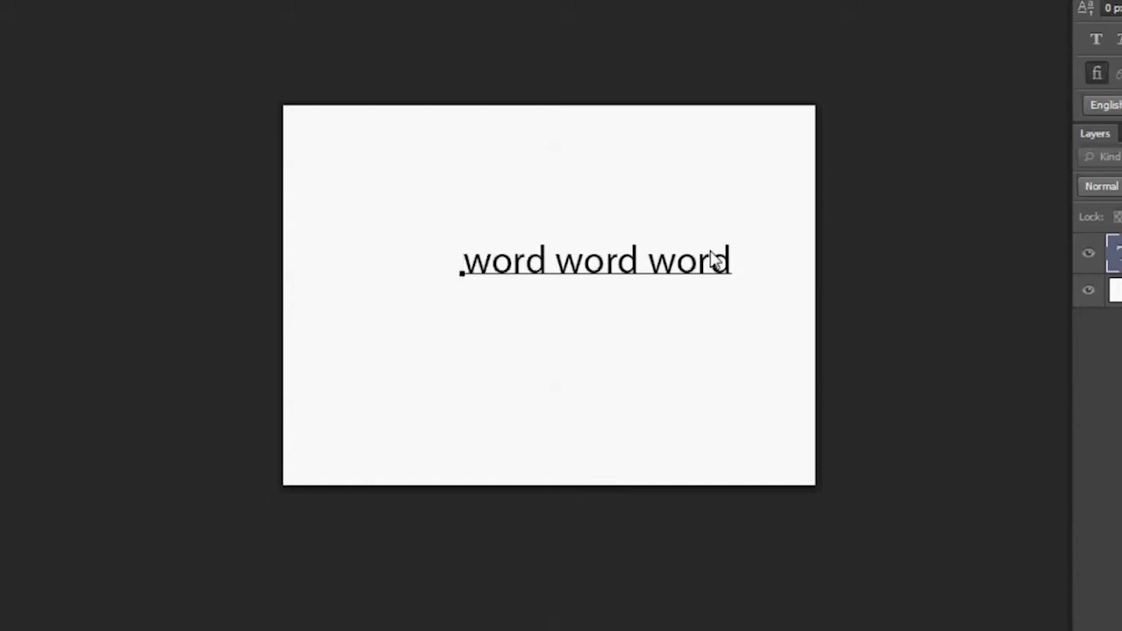
pyautogui.hotkey('ctrl', 'a')
pyautogui.hotkey('ctrl', 'c')
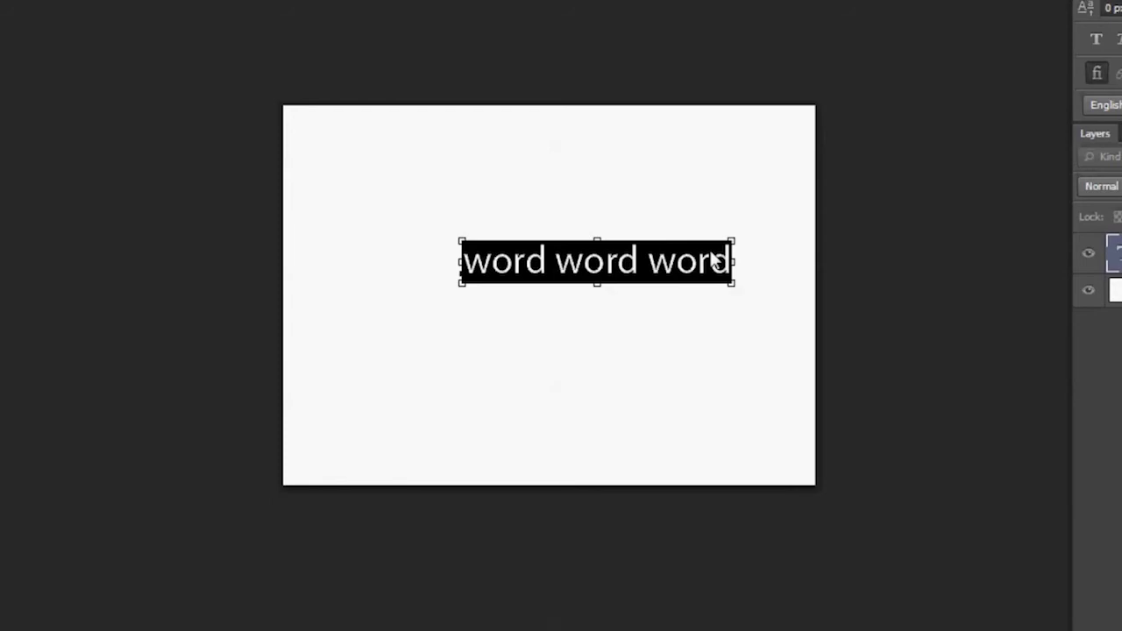
pyautogui.press('BackSpace')
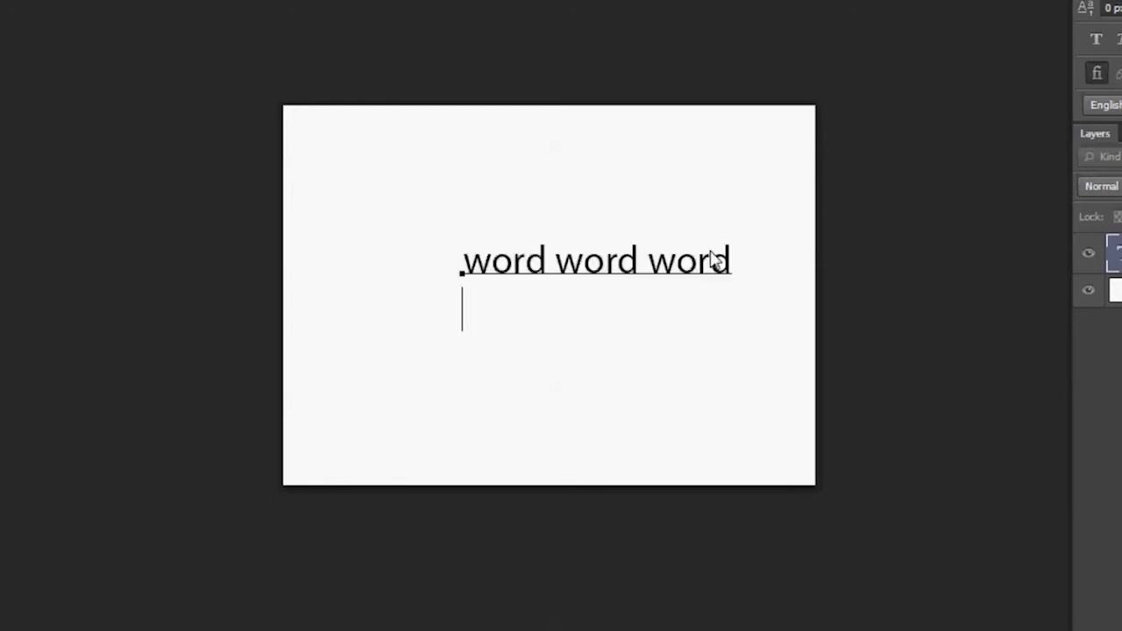
pyautogui.hotkey('ctrl', 'v')
pyautogui.hotkey('ctrl', 'v')
pyautogui.hotkey('ctrl', 'v')
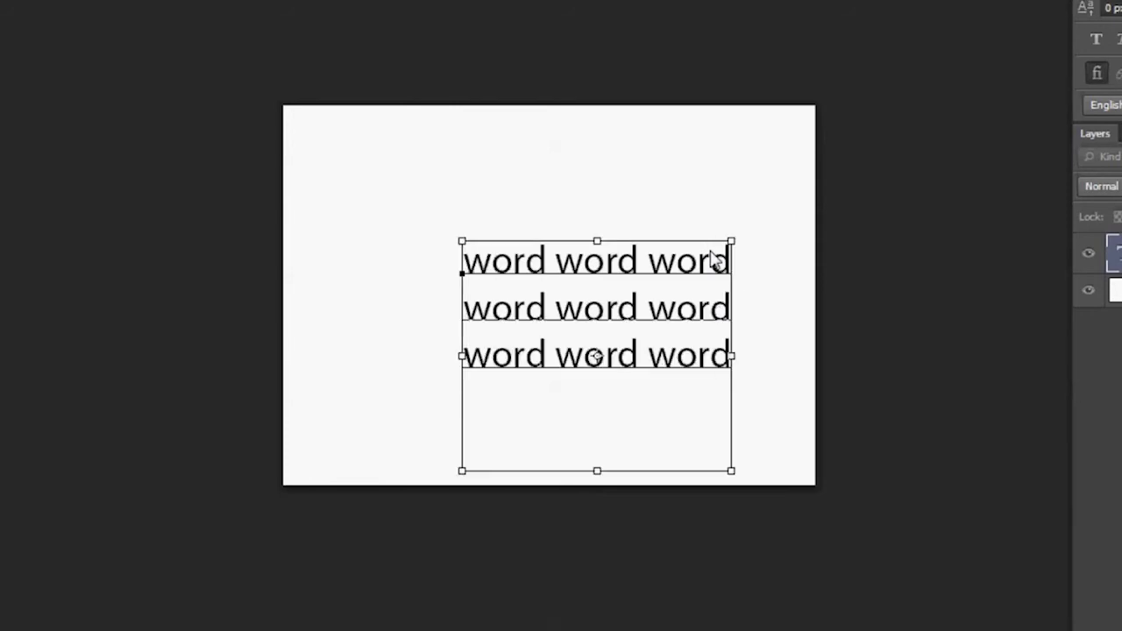
# Paste a fourth "word word word" line into the text layer and step the text cursor between its last two lines.
pyautogui.hotkey('ctrl', 'v')
pyautogui.press('Up')
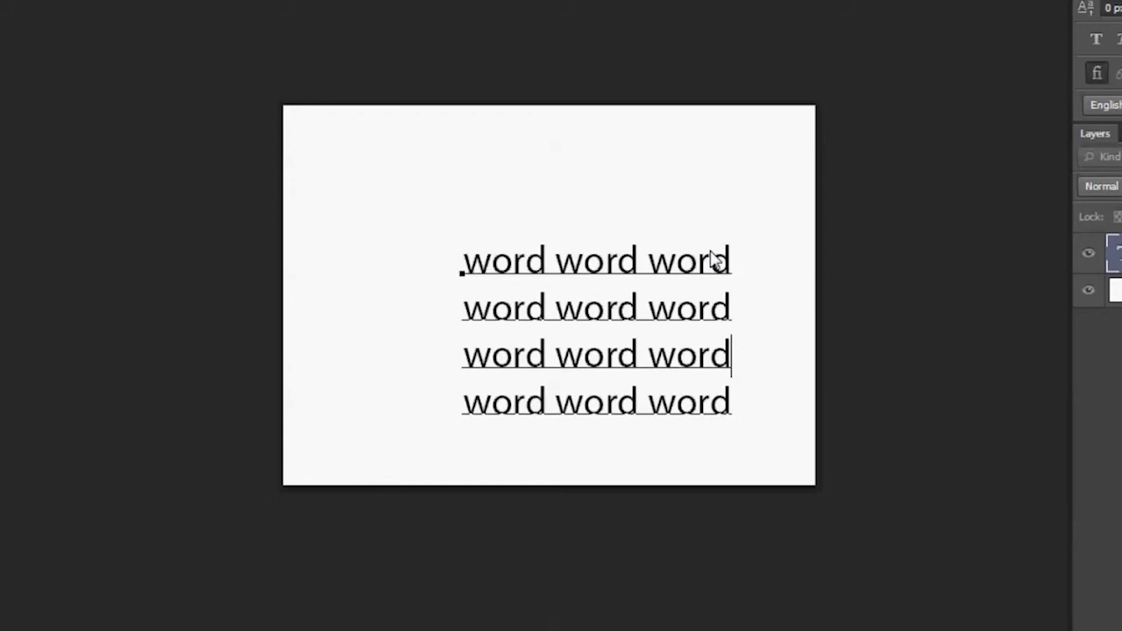
pyautogui.press('Down')
pyautogui.press('Up')
pyautogui.press('Down')
# Select the fourth line's three words one at a time from its end, and clear the selection.
pyautogui.hotkey('ctrl', 'shift', 'Left')
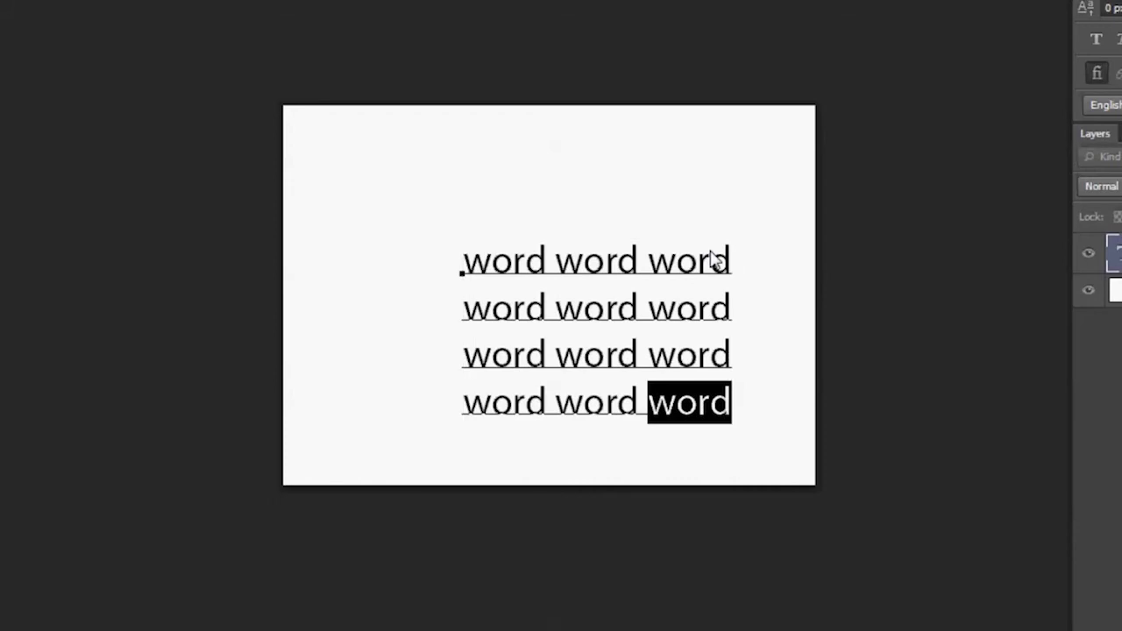
pyautogui.hotkey('ctrl', 'shift', 'Left')
pyautogui.hotkey('ctrl', 'shift', 'Left')
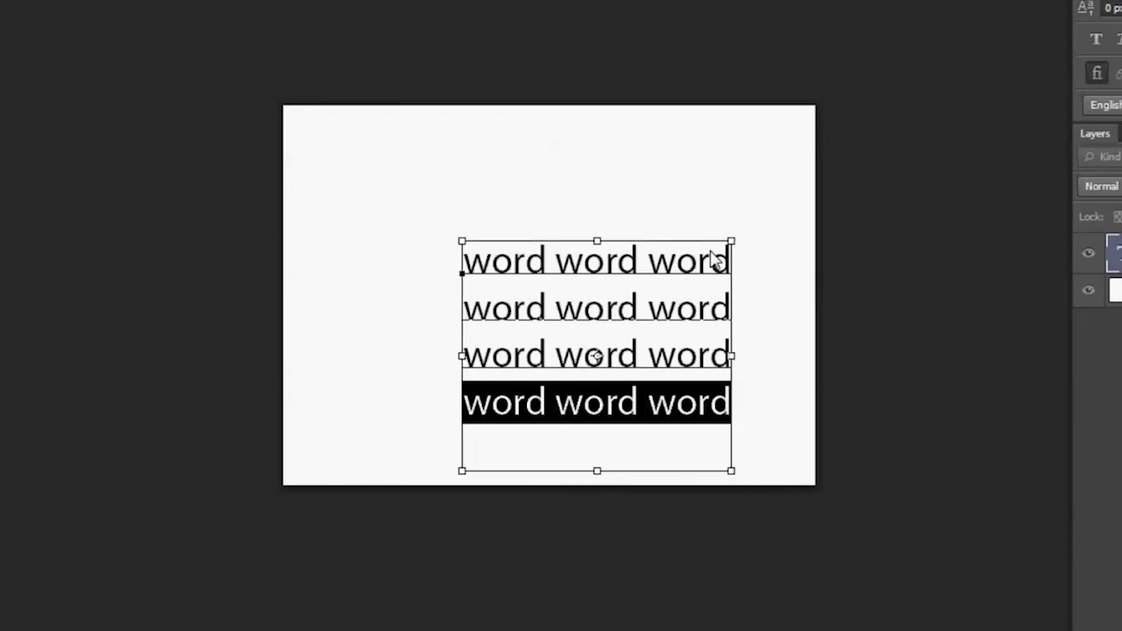
pyautogui.press('Right')
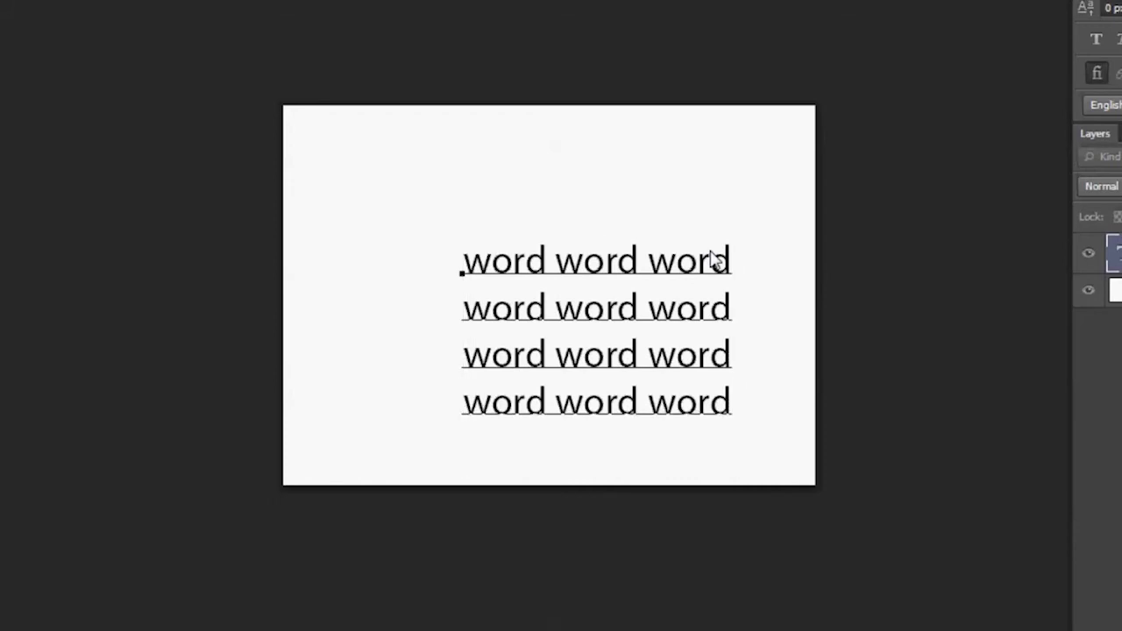
# Select the fourth line word by word, extend the selection upward over all four lines, and deselect the text.
pyautogui.press('ctrl')
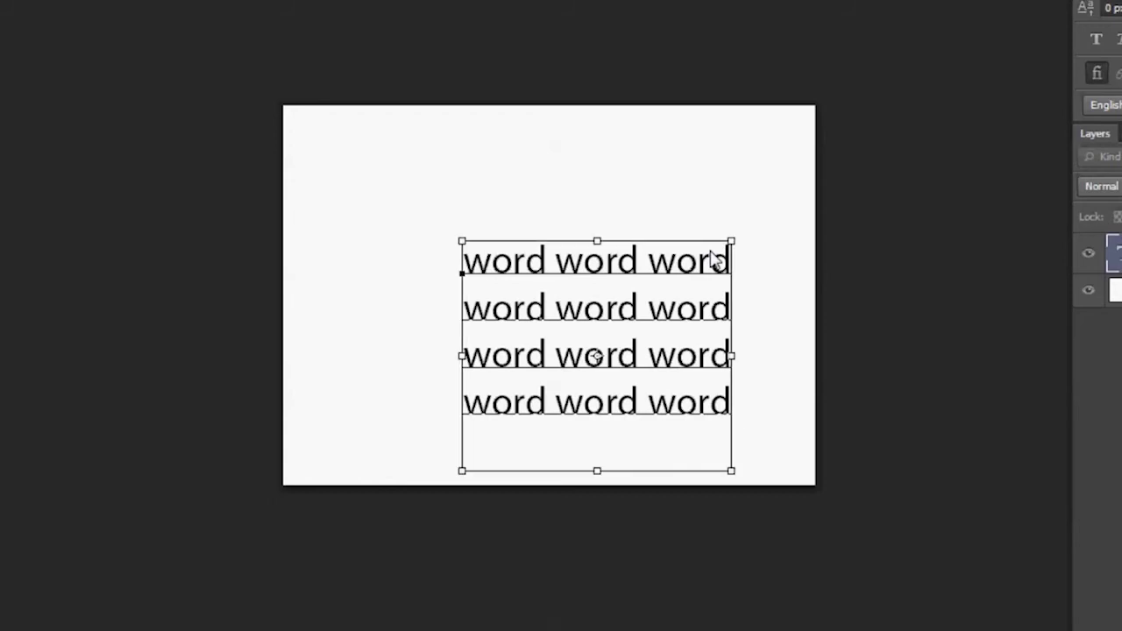
pyautogui.hotkey('ctrl', 'shift', 'Left')
pyautogui.hotkey('ctrl', 'shift', 'Left')
pyautogui.hotkey('ctrl', 'shift', 'Left')
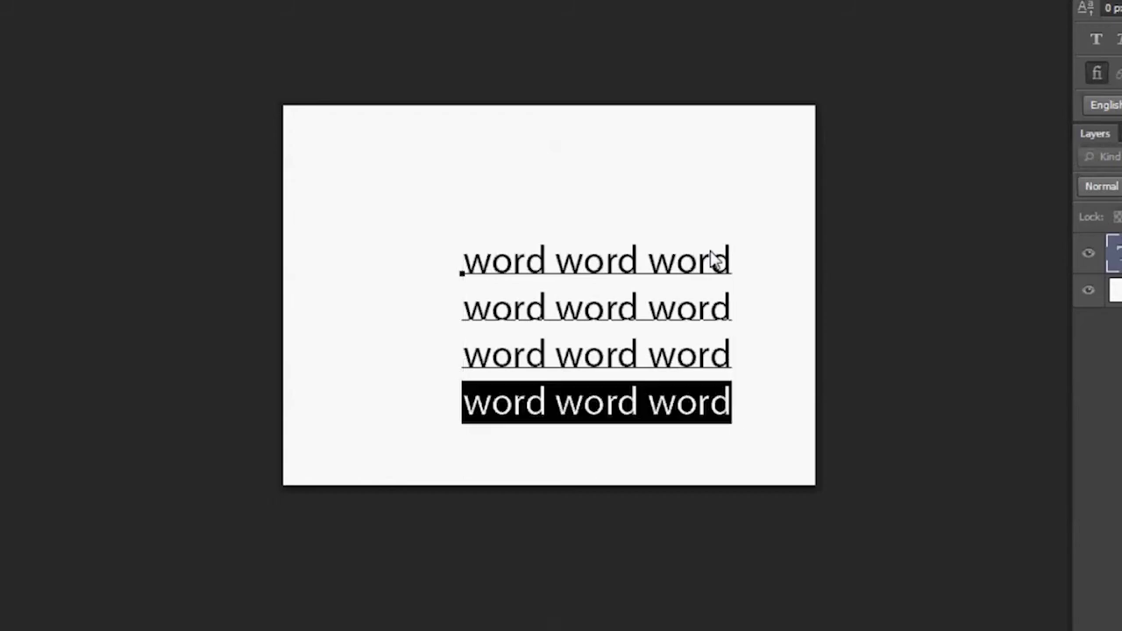
pyautogui.hotkey('ctrl', 'shift', 'Up')
pyautogui.hotkey('ctrl', 'shift', 'Up')
pyautogui.hotkey('ctrl', 'shift', 'Up')
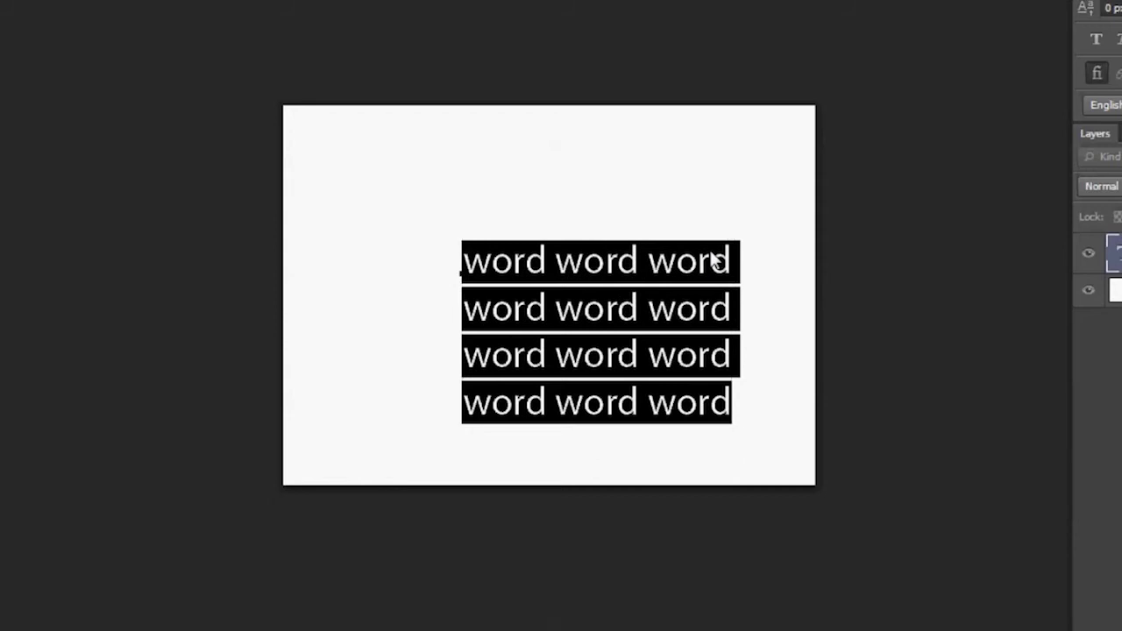
pyautogui.press('Right')
# Delete the last two words of the fourth line, leaving a single "word" there.
pyautogui.hotkey('ctrl', 'shift', 'Left')
pyautogui.hotkey('ctrl', 'shift', 'Left')
pyautogui.press('Left')
pyautogui.hotkey('shift', 'End')
pyautogui.press('Delete')
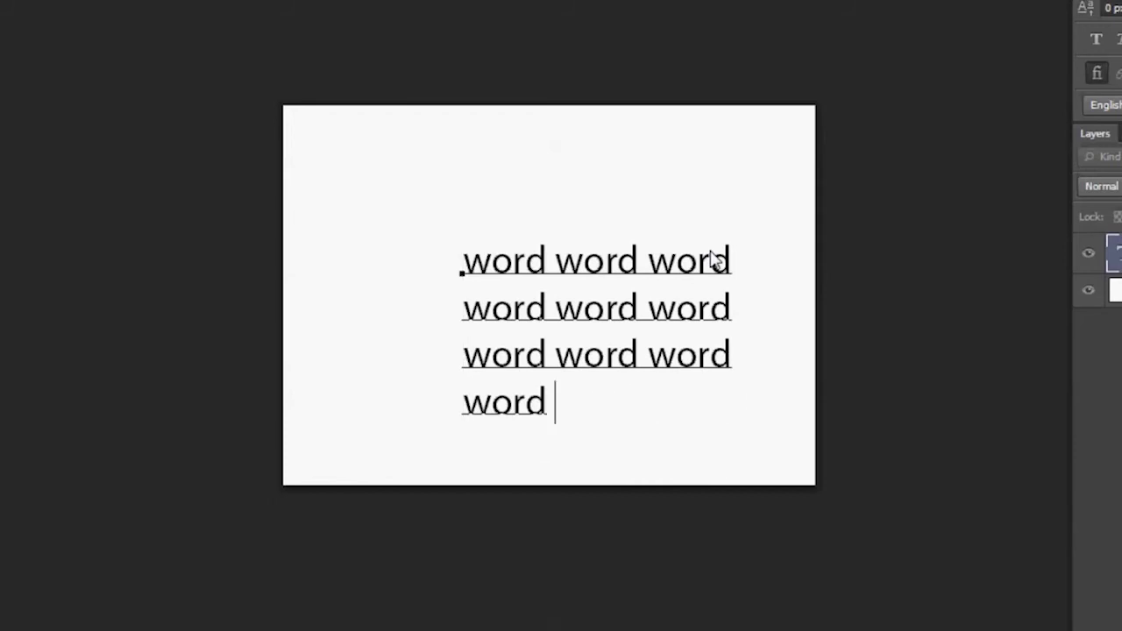
# Select only the middle word of the third line and enlarge its font size in several increments.
pyautogui.press('Up')
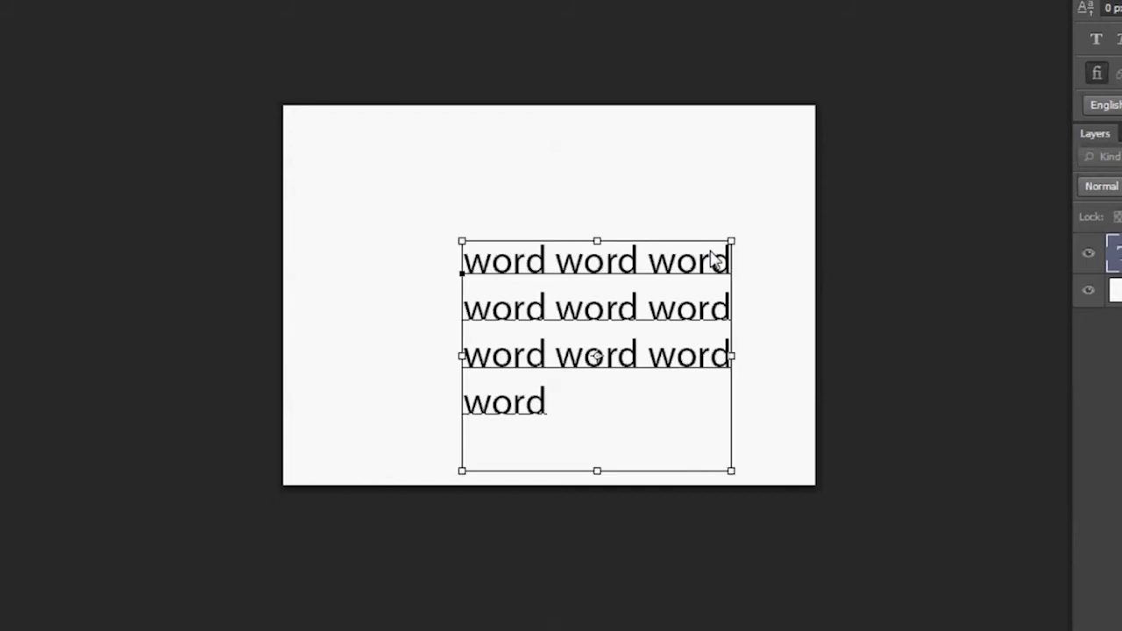
pyautogui.hotkey('ctrl', 'shift', 'Right')
pyautogui.hotkey('shift', 'Left')
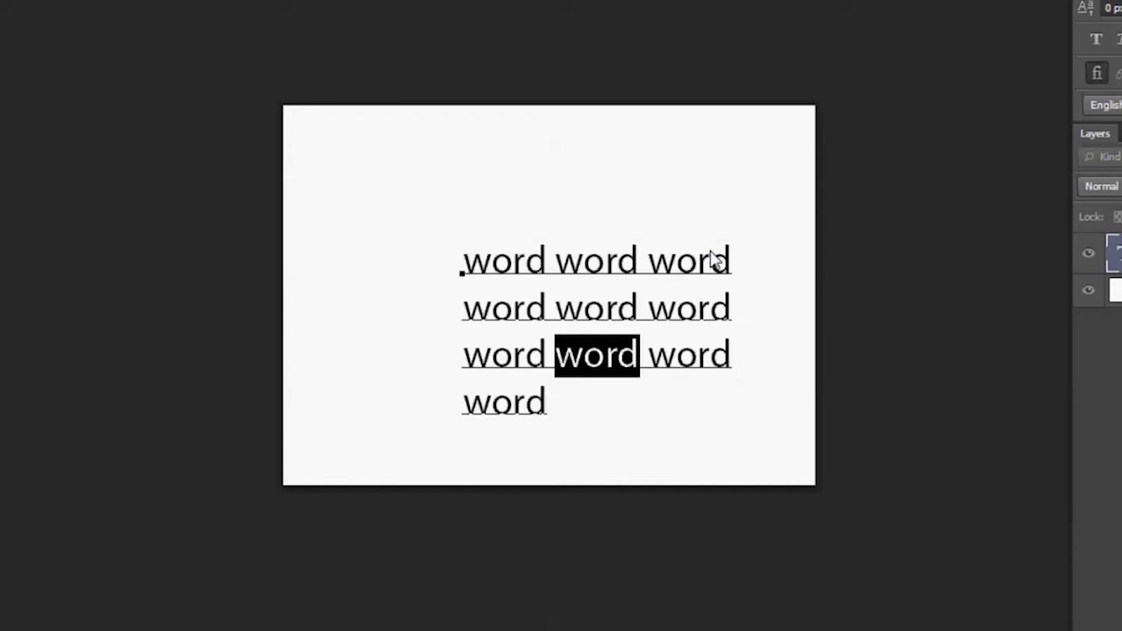
pyautogui.press('ctrl')
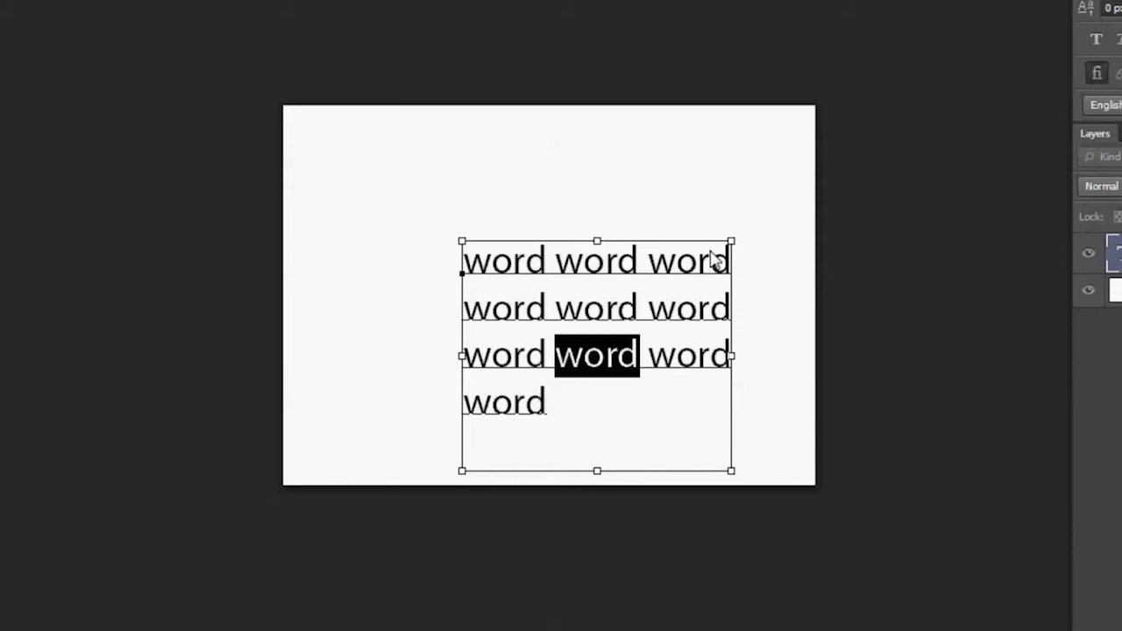
pyautogui.hotkey('ctrl', 'shift', '.')
pyautogui.hotkey('ctrl', 'shift', '.')
pyautogui.hotkey('ctrl', 'shift', '.')
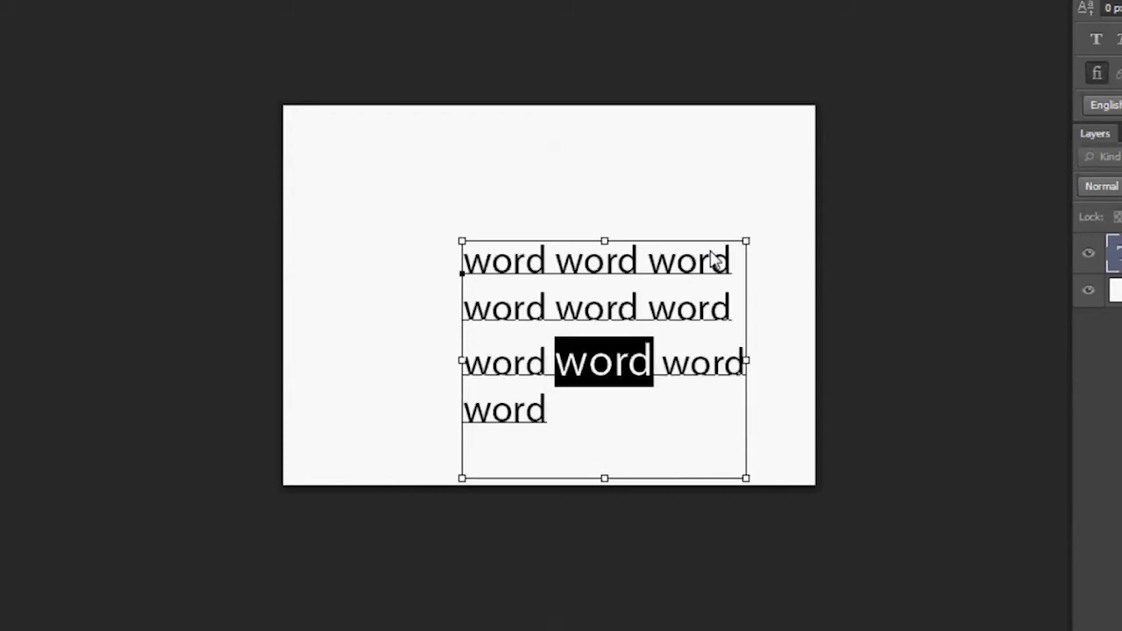
pyautogui.hotkey('ctrl', 'shift', '.')
pyautogui.hotkey('ctrl', 'shift', '.')
pyautogui.hotkey('ctrl', 'shift', '.')
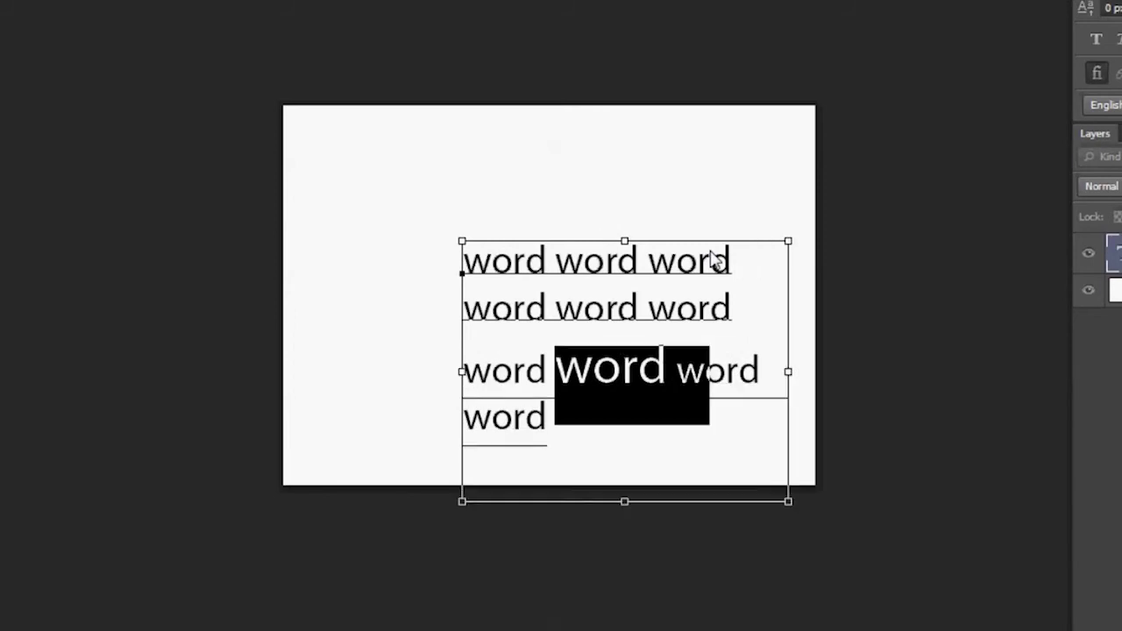
# Reduce the selected word's font size in increments until it is smaller than the neighboring words.
pyautogui.hotkey('ctrl', 'shift', ',')
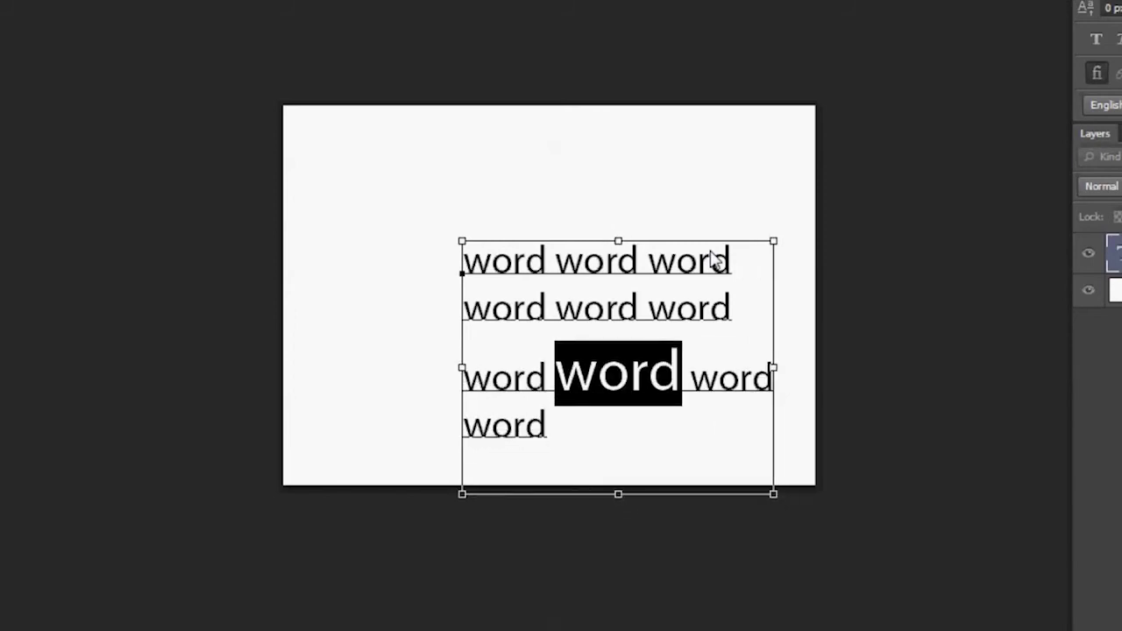
pyautogui.hotkey('ctrl', 'shift', ',')
pyautogui.hotkey('ctrl', 'shift', ',')
pyautogui.hotkey('ctrl', 'shift', ',')
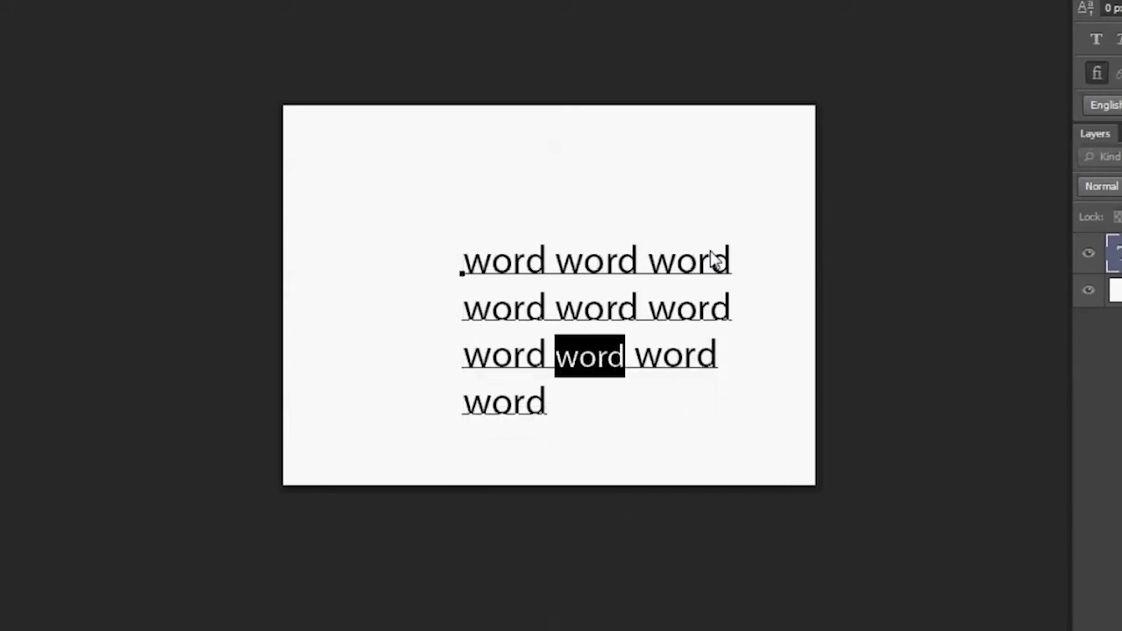
pyautogui.hotkey('ctrl', 'shift', ',')
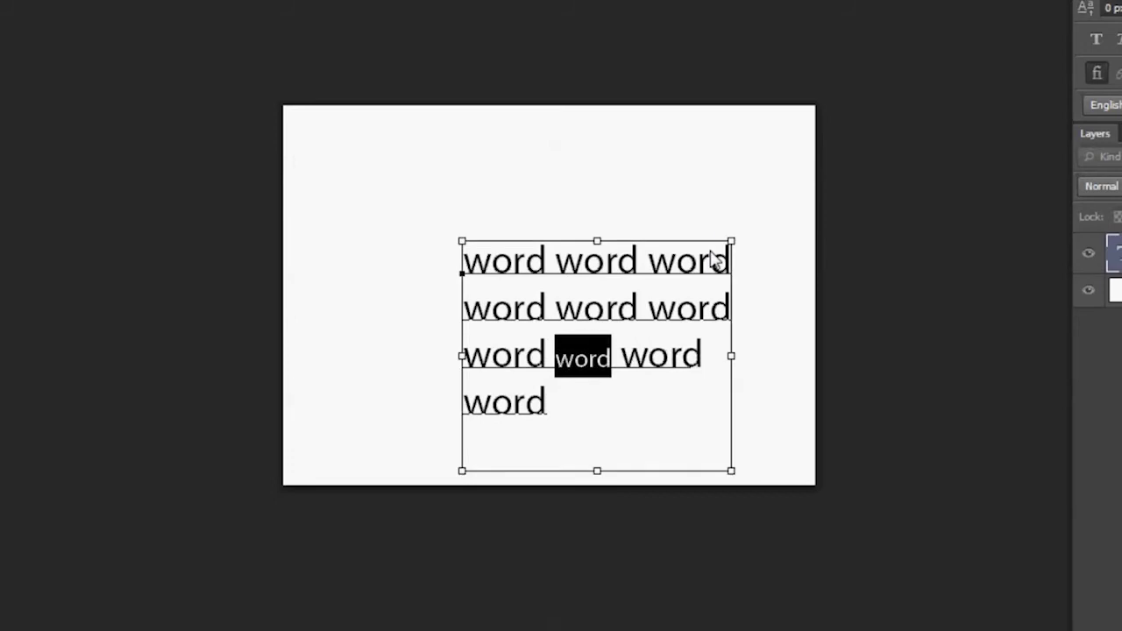
# Enlarge the selected middle word to 43.19 px and on to 59.2 px, and nudge its size down and up again.
pyautogui.hotkey('ctrl', 'shift', '.')
pyautogui.hotkey('ctrl', 'shift', '.')
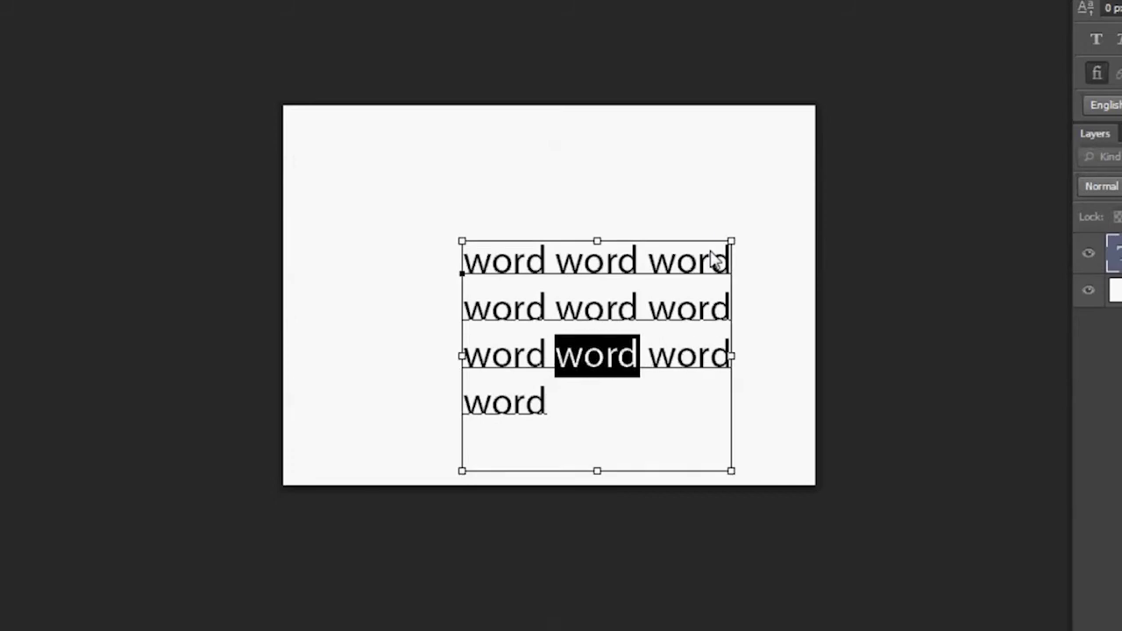
pyautogui.hotkey('ctrl', 'shift', '.')
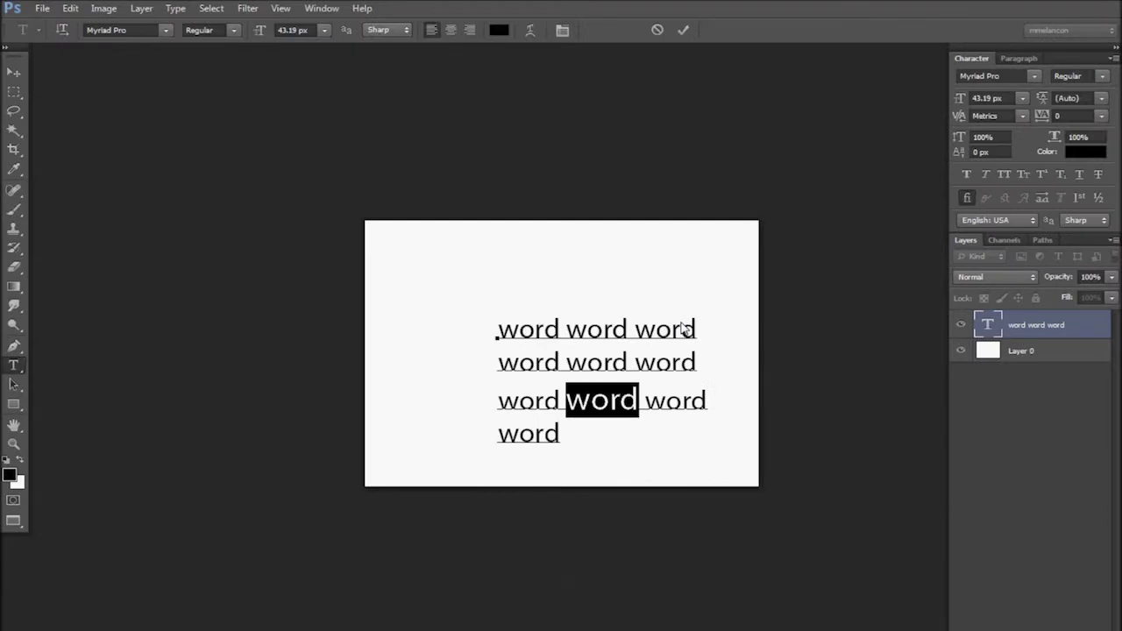
pyautogui.moveTo(961, 97); pyautogui.dragTo(935, 87)
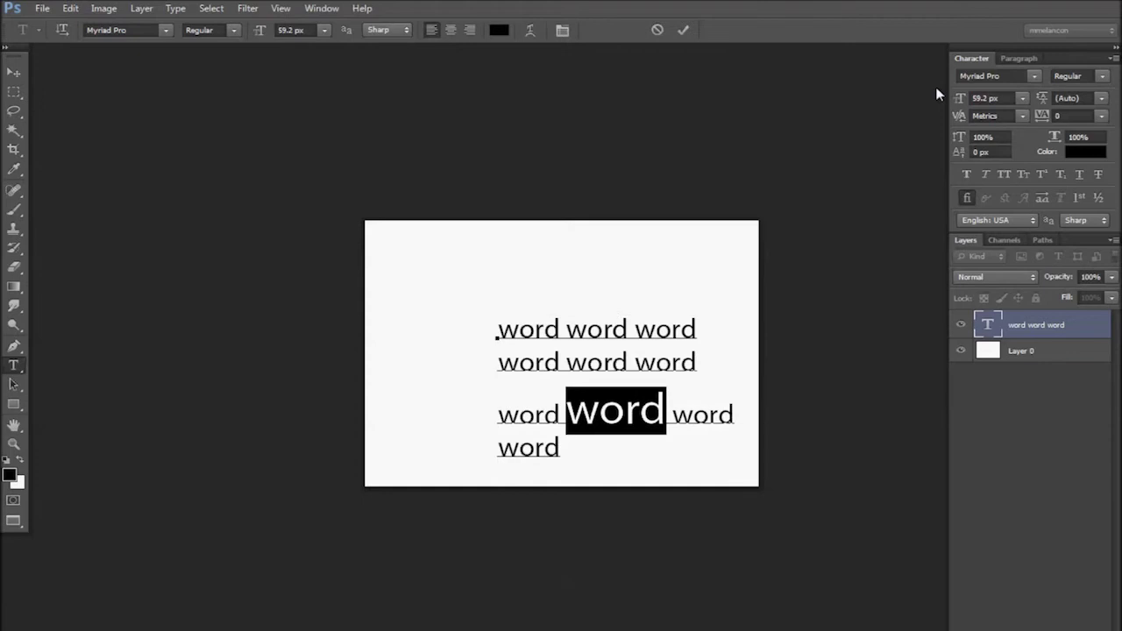
pyautogui.hotkey('ctrl', 'shift', ',')
pyautogui.hotkey('ctrl', 'shift', '.')
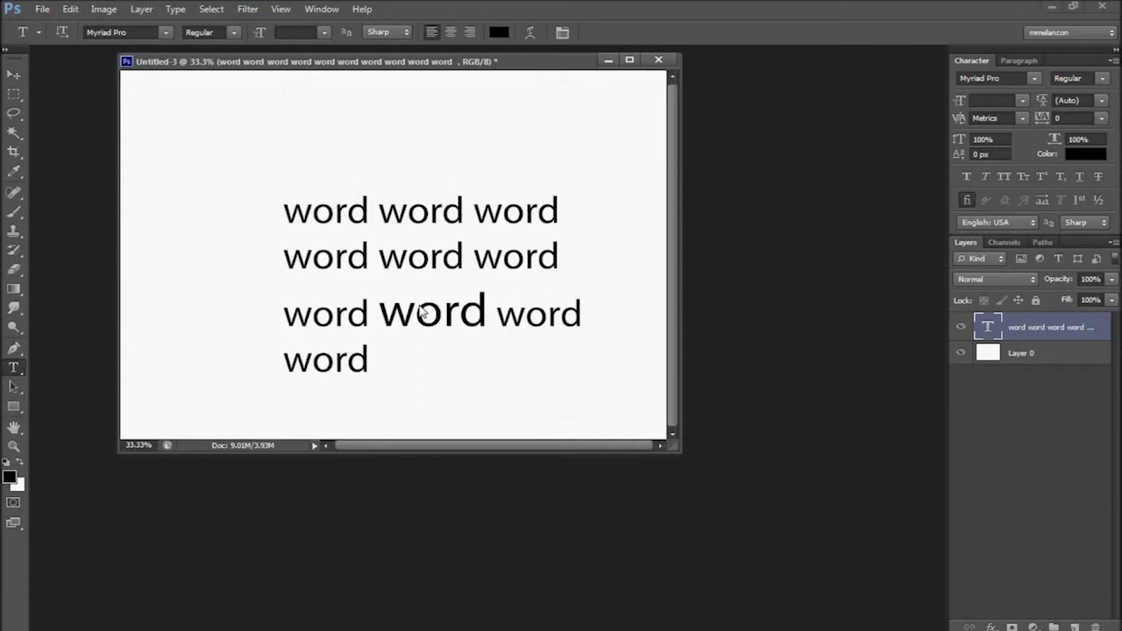
# Reopen the text for editing, select backward from its end through the last two lines, and place the cursor at the third line's start.
pyautogui.click(414, 311)
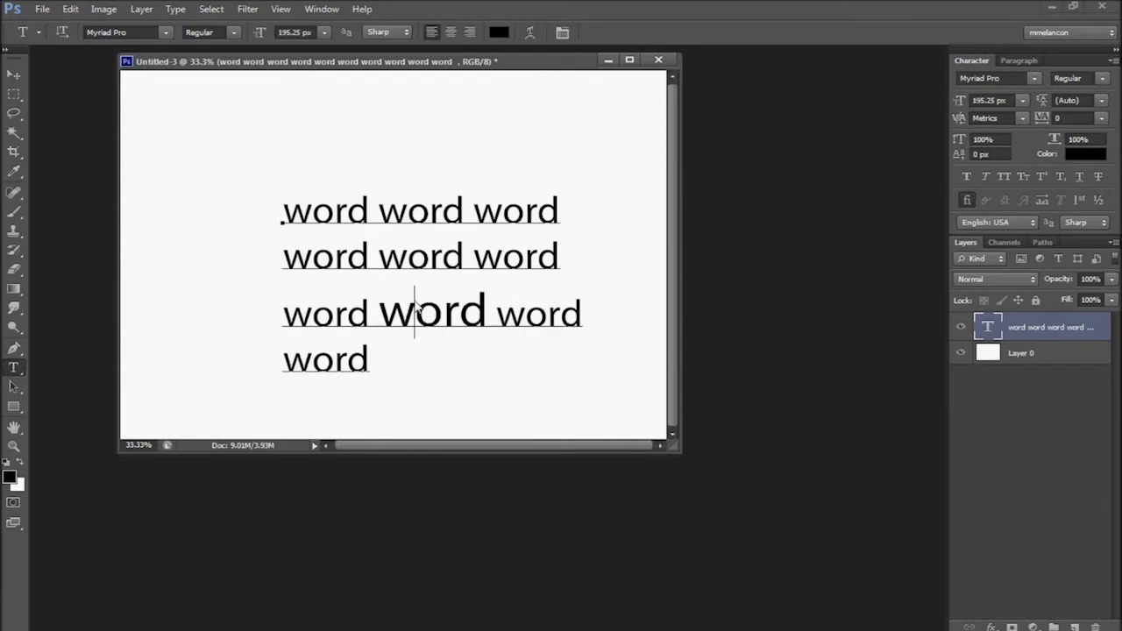
pyautogui.hotkey('ctrl', 'End')
pyautogui.hotkey('ctrl', 'shift', 'Left')
pyautogui.hotkey('shift', 'Left')
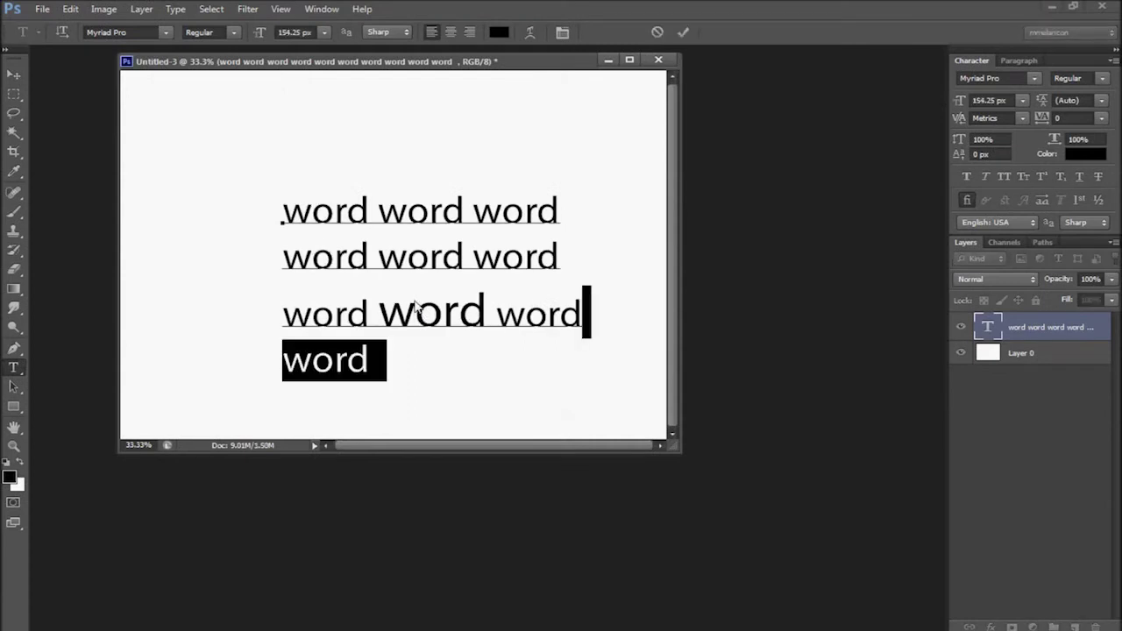
pyautogui.hotkey('ctrl', 'shift', 'Left')
pyautogui.hotkey('ctrl', 'shift', 'Left')
pyautogui.hotkey('ctrl', 'shift', 'Left')
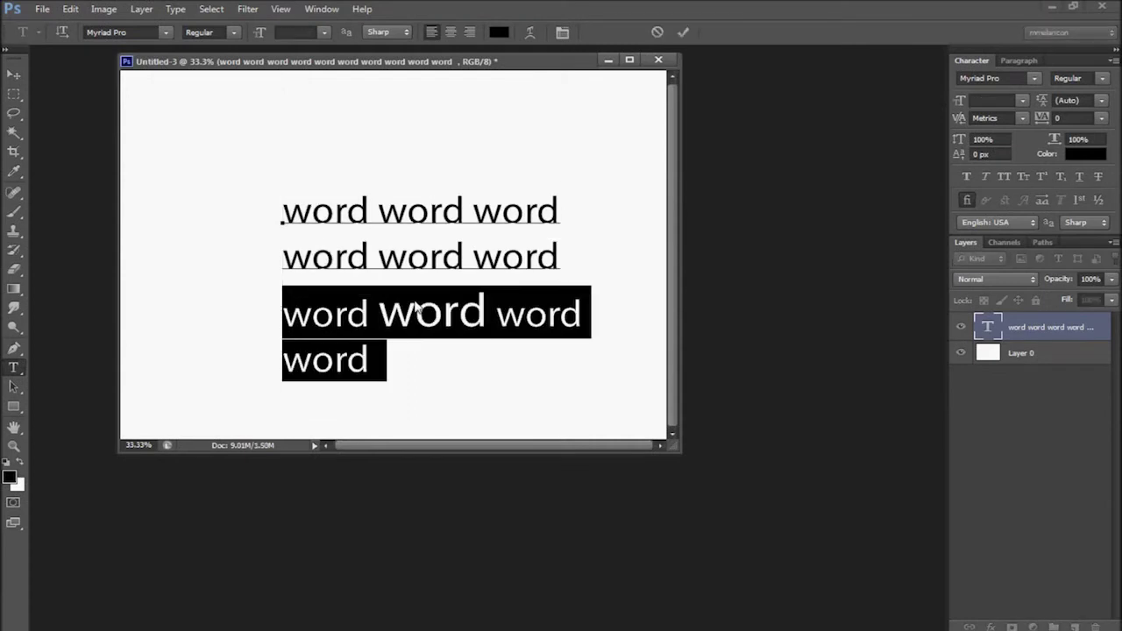
pyautogui.press('Left')
# Select the whole third line and tighten its leading in increments until it overlaps the second line.
pyautogui.hotkey('ctrl', 'shift', 'Right')
pyautogui.hotkey('ctrl', 'shift', 'Right')
pyautogui.hotkey('ctrl', 'shift', 'Right')
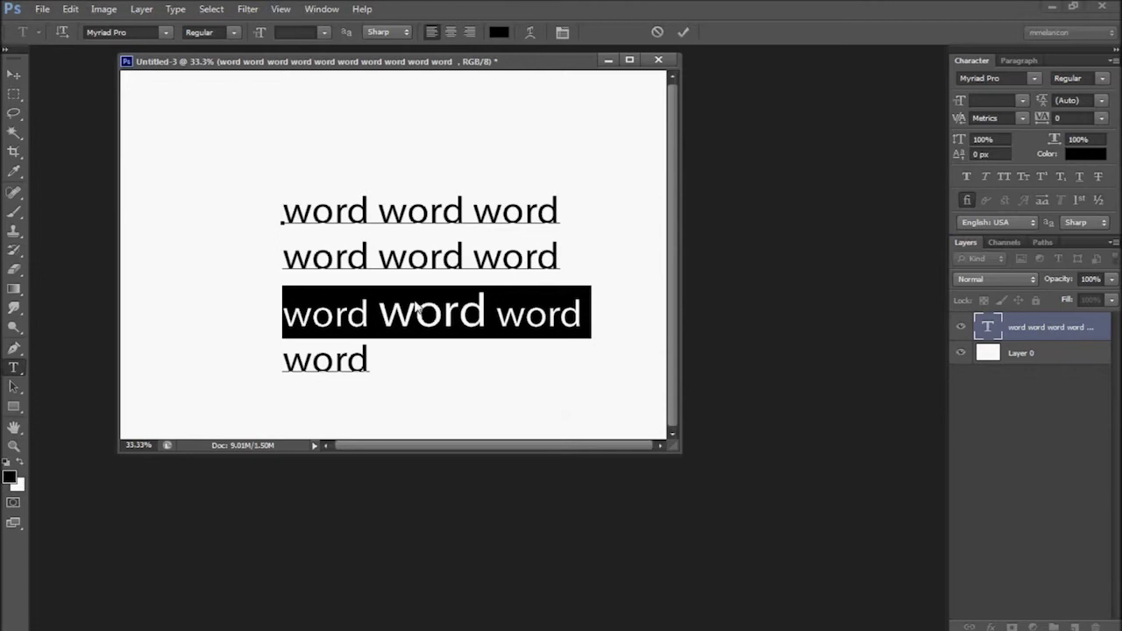
pyautogui.hotkey('alt', 'Up')
pyautogui.hotkey('alt', 'Up')
pyautogui.hotkey('alt', 'Up')
pyautogui.hotkey('alt', 'Up')
pyautogui.hotkey('alt', 'Up')
pyautogui.hotkey('alt', 'Up')
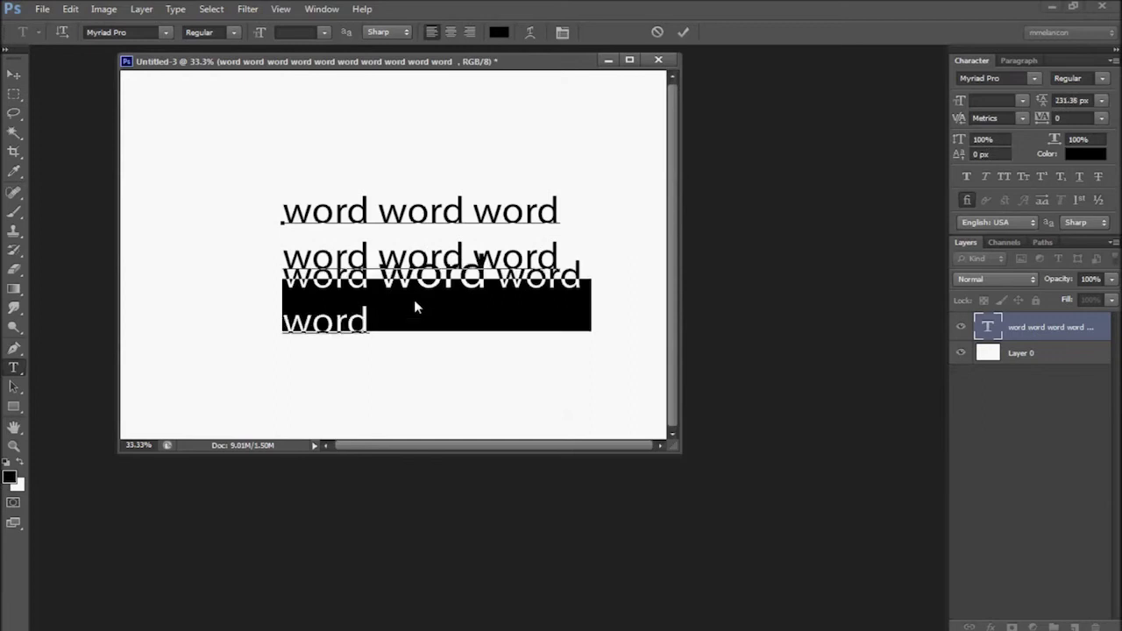
# Increase the selected third line's leading in increments to move it well below the second line.
pyautogui.hotkey('alt', 'Down')
pyautogui.hotkey('alt', 'Down')
pyautogui.hotkey('alt', 'Down')
pyautogui.hotkey('alt', 'Down')
pyautogui.hotkey('alt', 'Down')
pyautogui.hotkey('alt', 'Down')
pyautogui.hotkey('alt', 'Down')
pyautogui.hotkey('alt', 'Down')
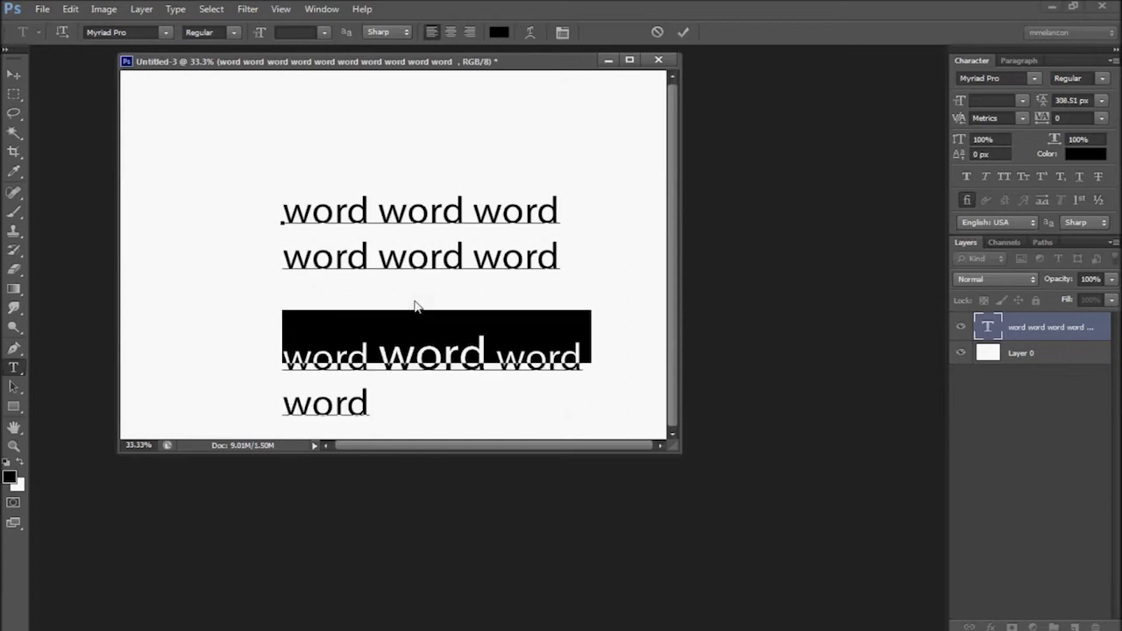
# Tighten the third line's leading to 205.67 px and deselect the line.
pyautogui.hotkey('alt', 'Up')
pyautogui.hotkey('alt', 'Up')
pyautogui.hotkey('alt', 'Up')
pyautogui.hotkey('alt', 'Up')
pyautogui.hotkey('alt', 'Up')
pyautogui.hotkey('alt', 'Up')
pyautogui.hotkey('alt', 'Up')
pyautogui.hotkey('alt', 'Up')
pyautogui.hotkey('alt', 'Up')
pyautogui.hotkey('alt', 'Up')
pyautogui.hotkey('alt', 'Up')
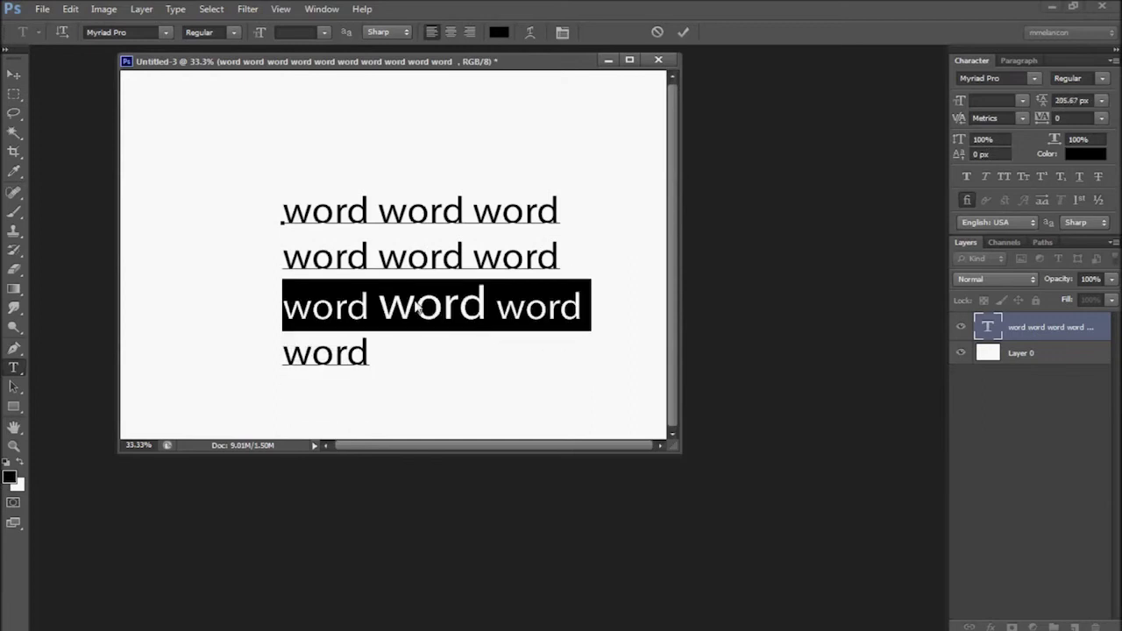
pyautogui.press('Down')
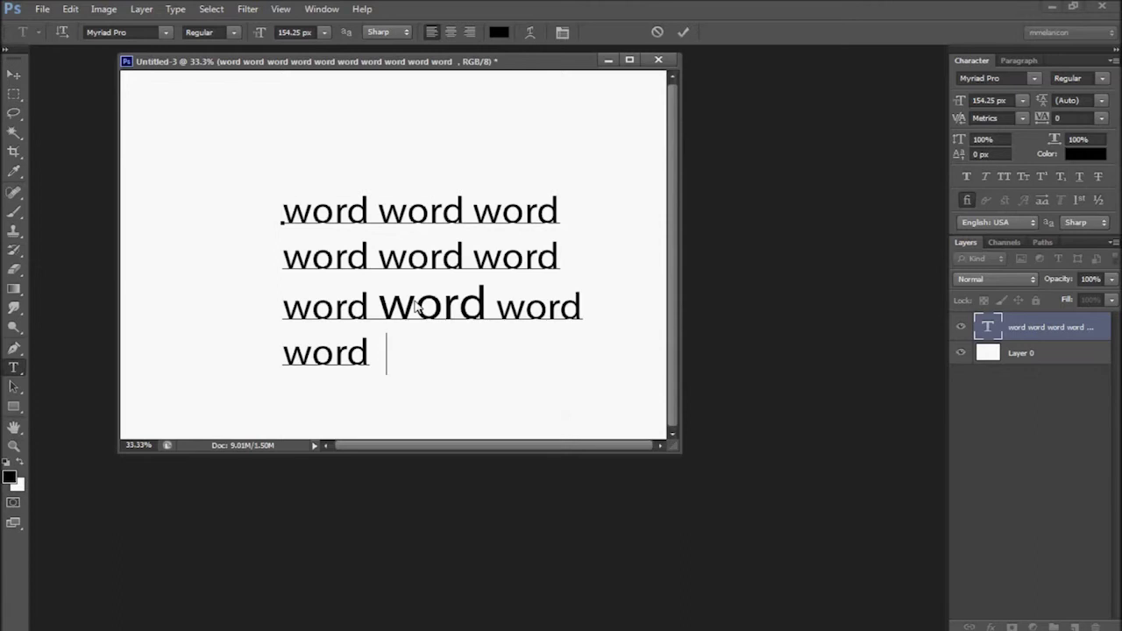
# Select all four lines of text, try right and left alignment, and center the text.
pyautogui.hotkey('shift', 'Home')
pyautogui.hotkey('shift', 'Up')
pyautogui.hotkey('shift', 'Up')
pyautogui.hotkey('shift', 'Up')
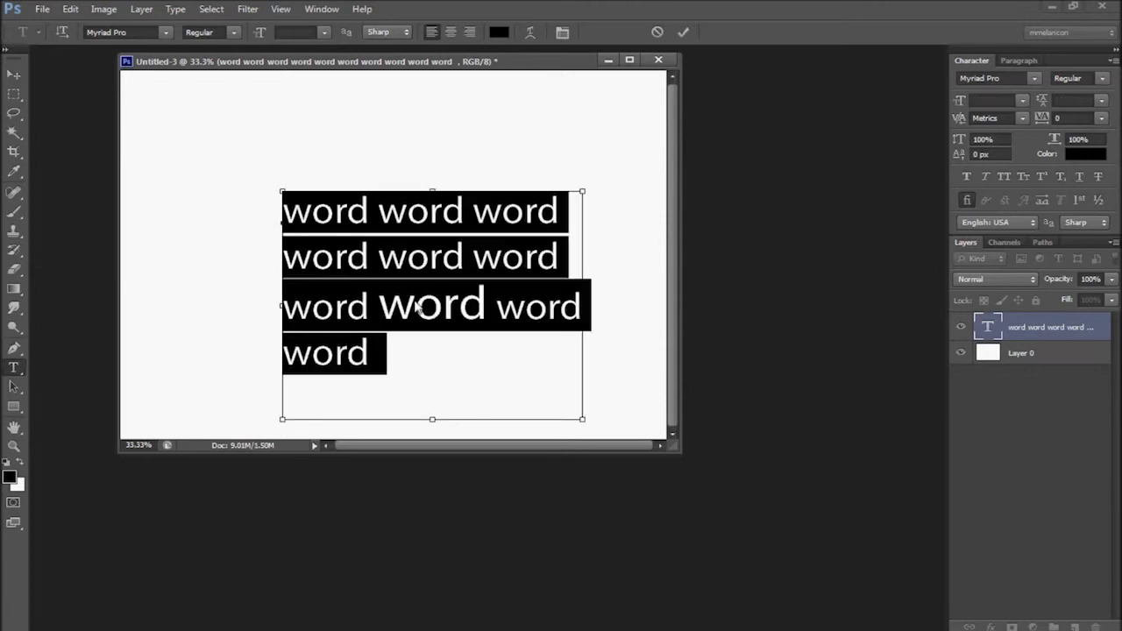
pyautogui.hotkey('ctrl', 'shift', 'r')
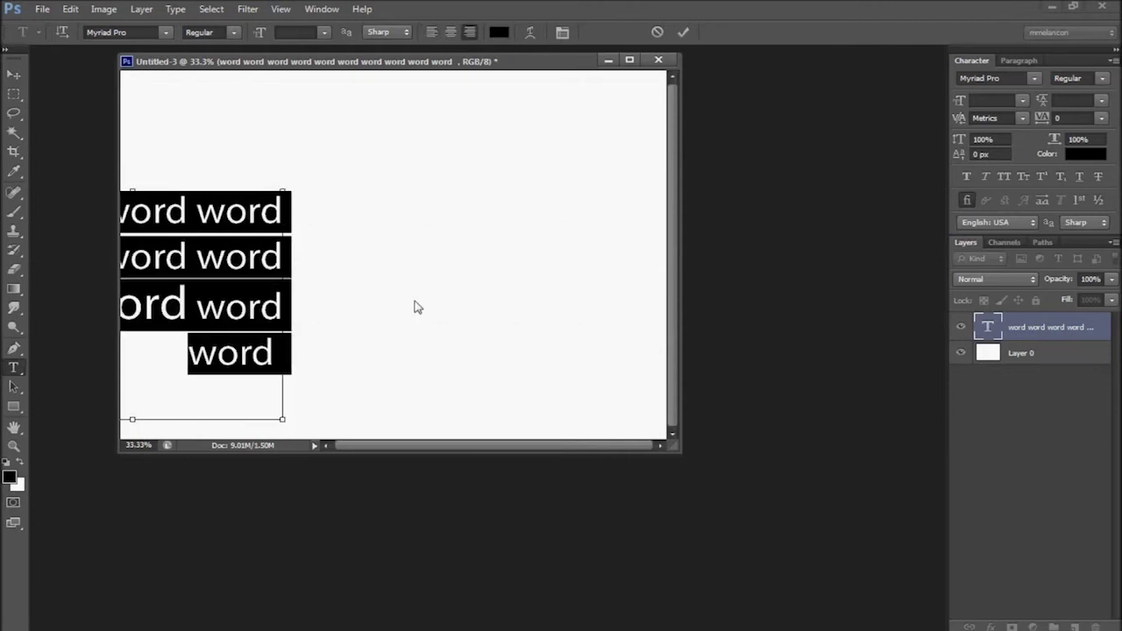
pyautogui.hotkey('ctrl', 'shift', 'l')
pyautogui.hotkey('ctrl', 'shift', 'c')
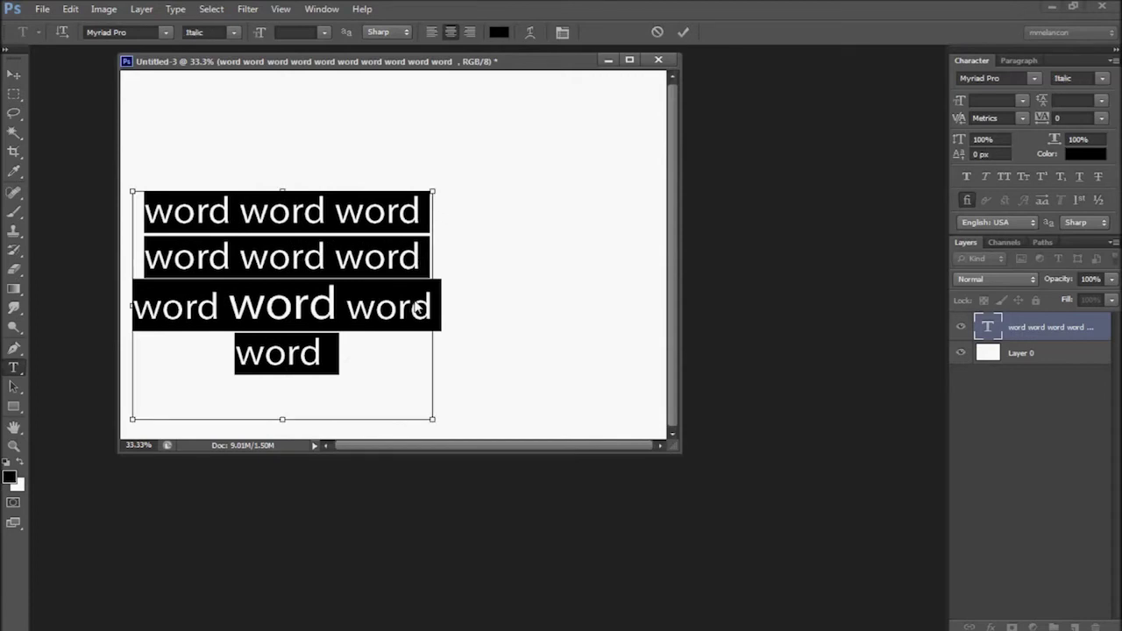
# Format all the selected text as italic, bold and all caps, and deselect it.
pyautogui.hotkey('ctrl', 'shift', 'i')
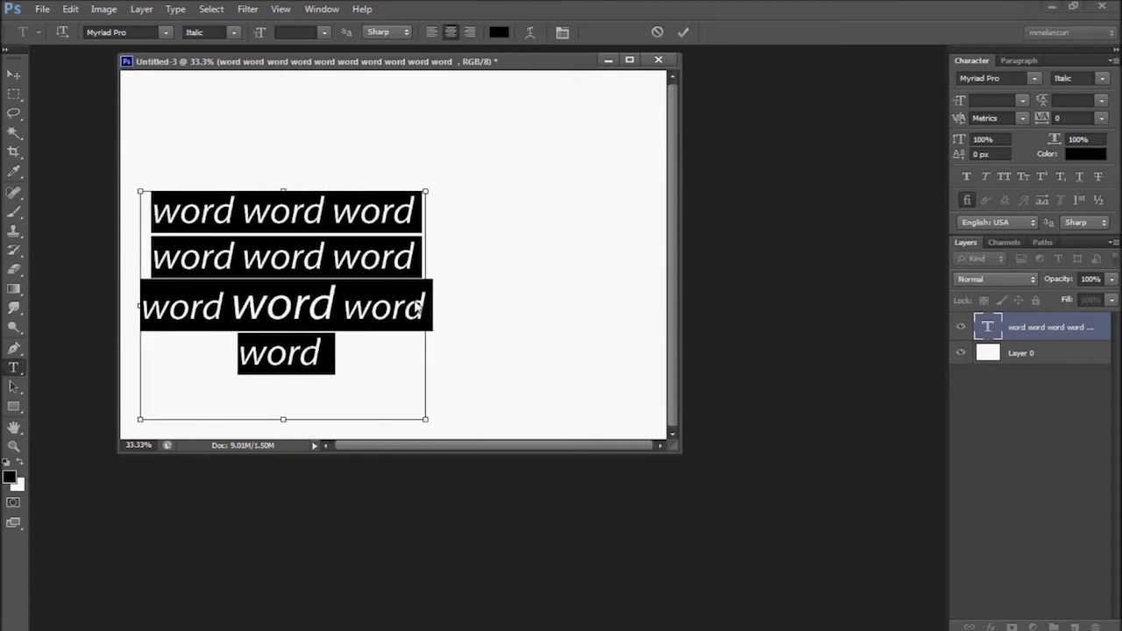
pyautogui.hotkey('ctrl', 'shift', 'b')
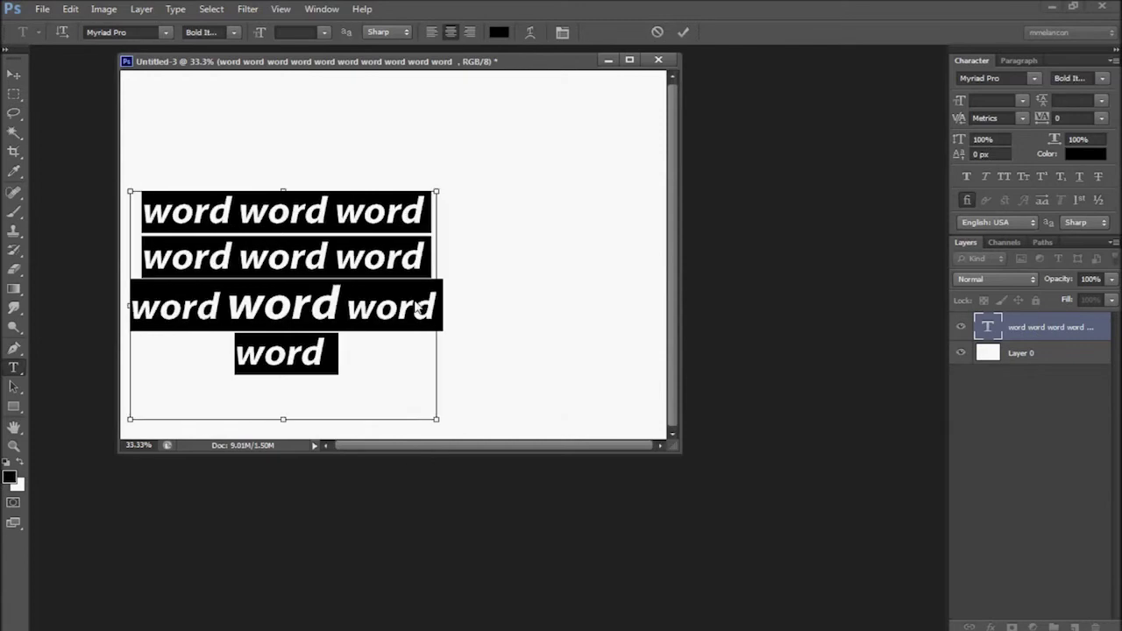
pyautogui.hotkey('ctrl', 'shift', 'k')
pyautogui.press('Right')
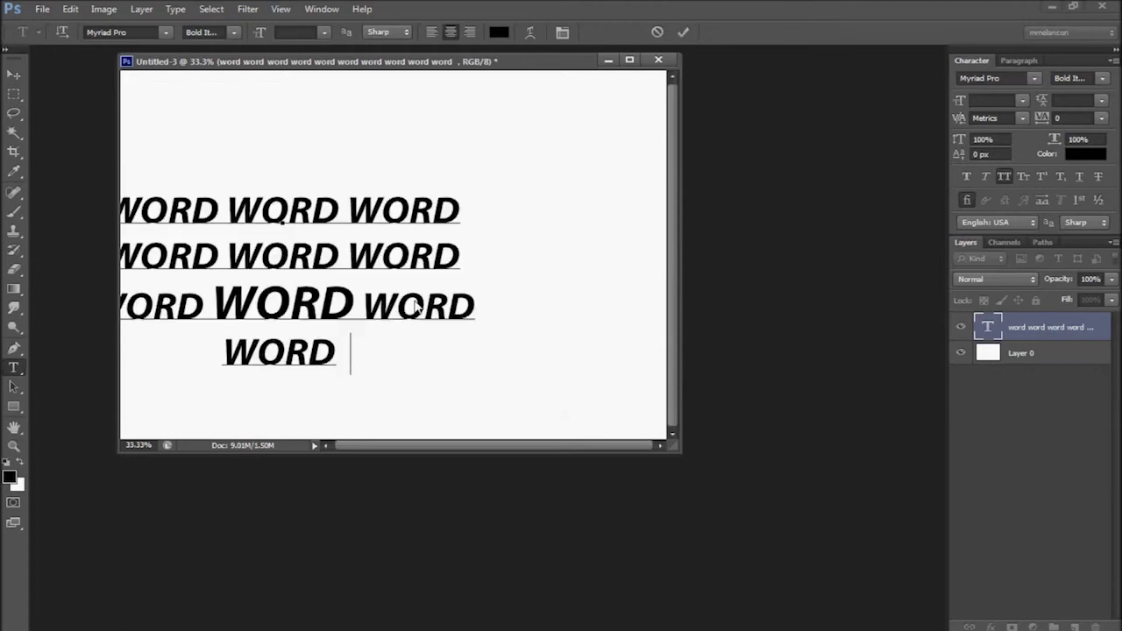
# Select the single word on the fourth line and remove its all caps and italic formatting, keeping it bold.
pyautogui.hotkey('ctrl', 'shift', 'Left')
pyautogui.hotkey('ctrl', 'shift', 'k')
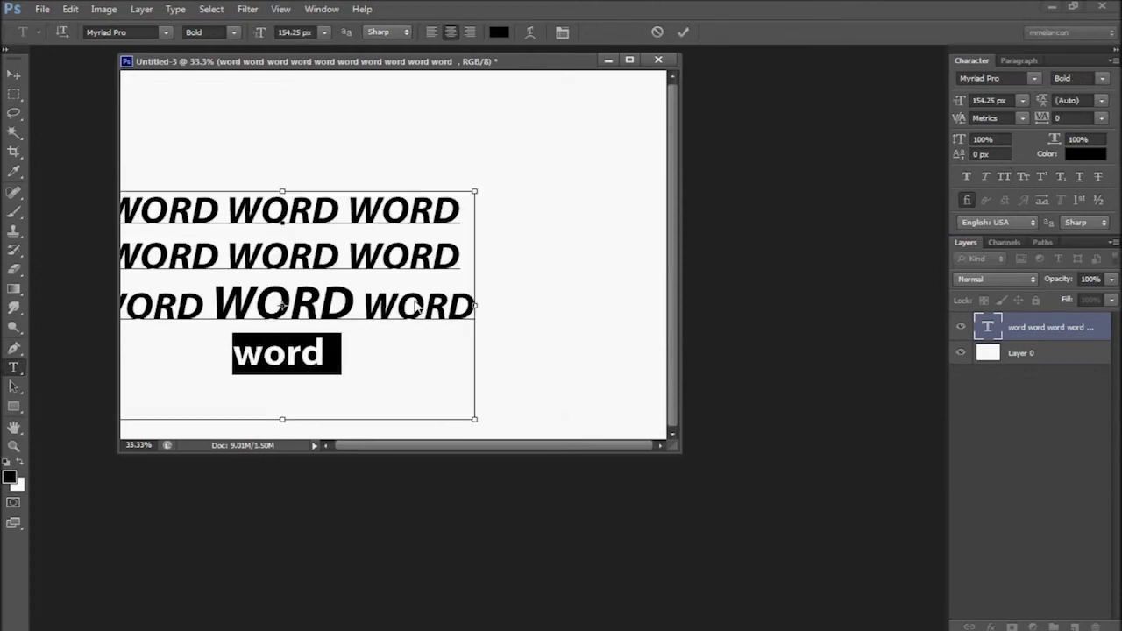
# Commit the current text, insert "drljkadg;ljkg;klj" after the first letter of the third line's last word, and commit the edit.
pyautogui.hotkey('ctrl', 'Return')
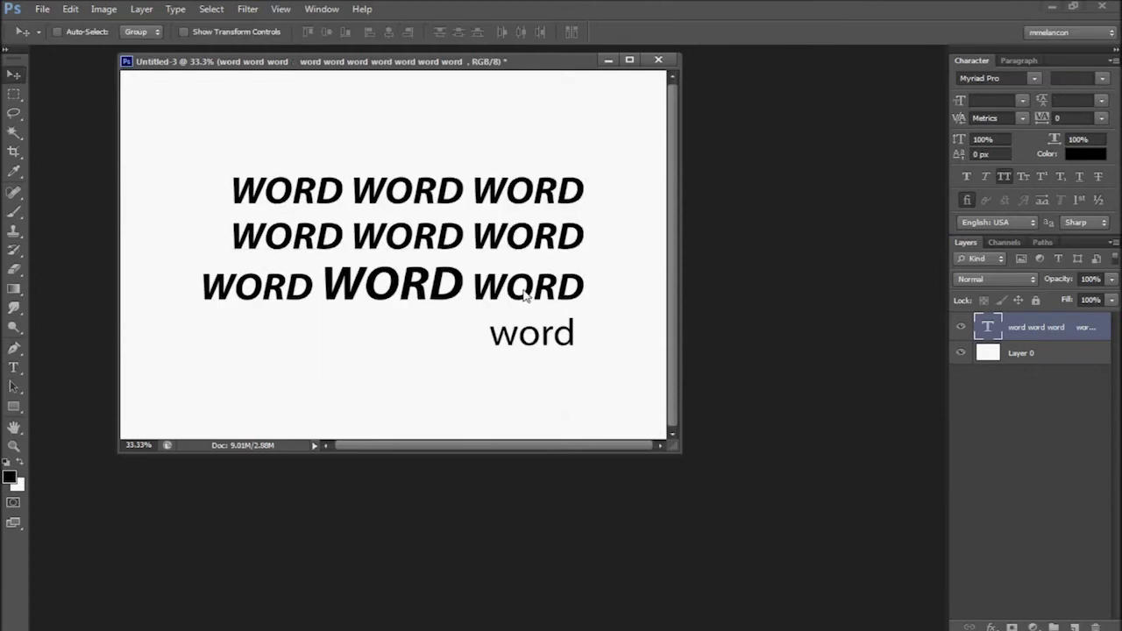
pyautogui.press('t')
pyautogui.press('Return')
pyautogui.click(504, 293)
pyautogui.write('drljkadg;ljkg;klj')
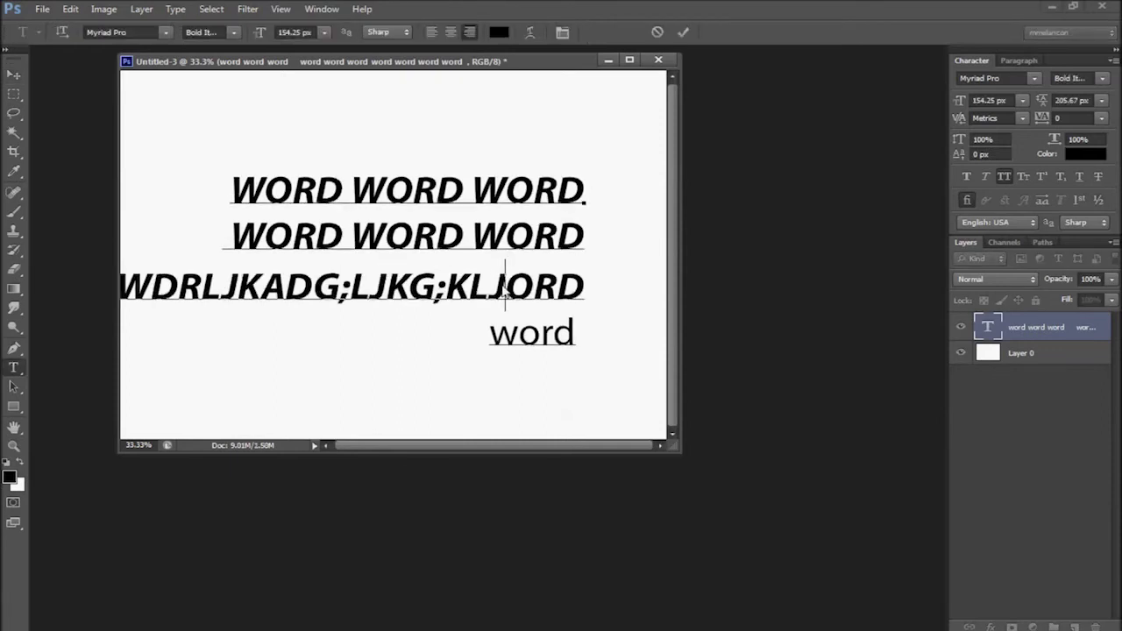
pyautogui.click(681, 34)
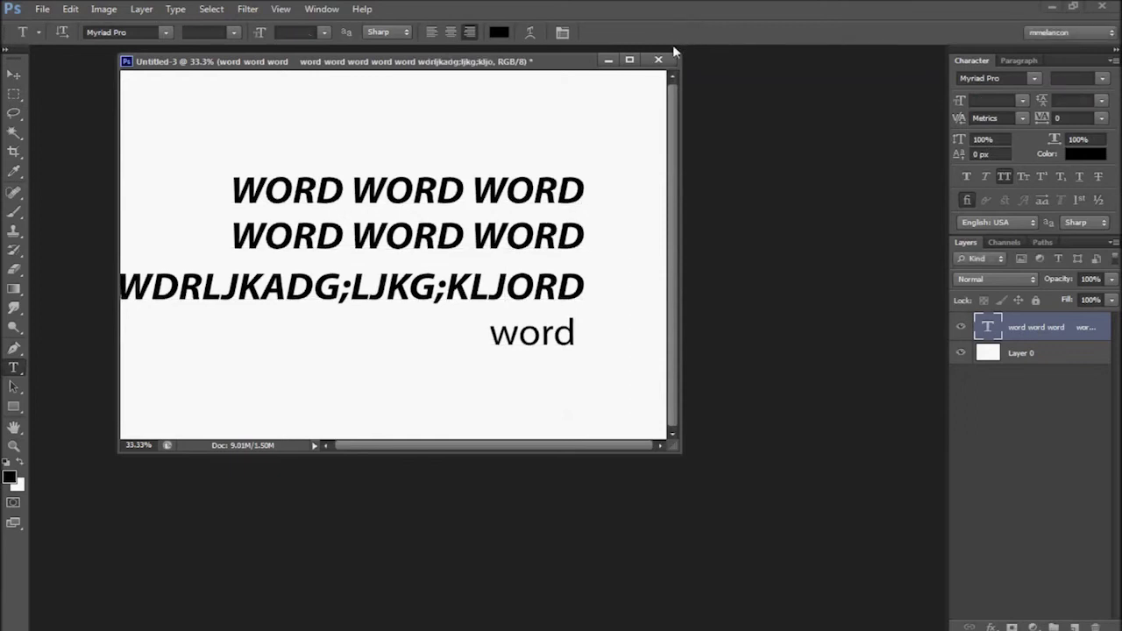
# Select the long garbled word at the end of the third line, delete it, and commit the text.
pyautogui.click(557, 293)
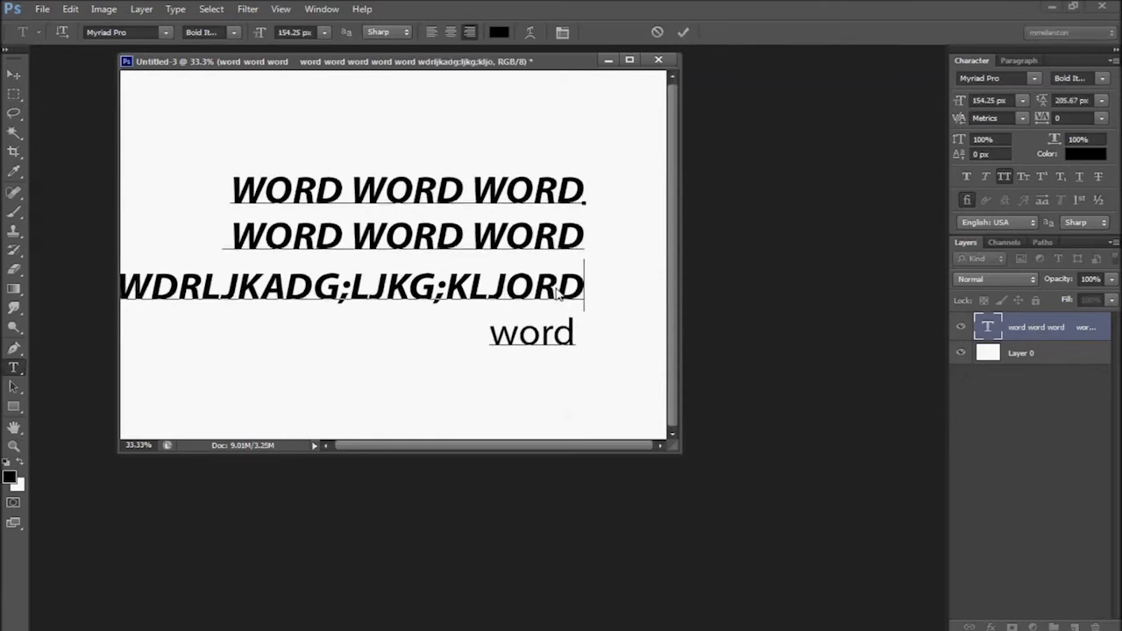
pyautogui.hotkey('ctrl', 'shift', 'Left')
pyautogui.hotkey('ctrl', 'shift', 'Left')
pyautogui.hotkey('ctrl', 'shift', 'Left')
pyautogui.hotkey('ctrl', 'shift', 'Left')
pyautogui.hotkey('ctrl', 'shift', 'Left')
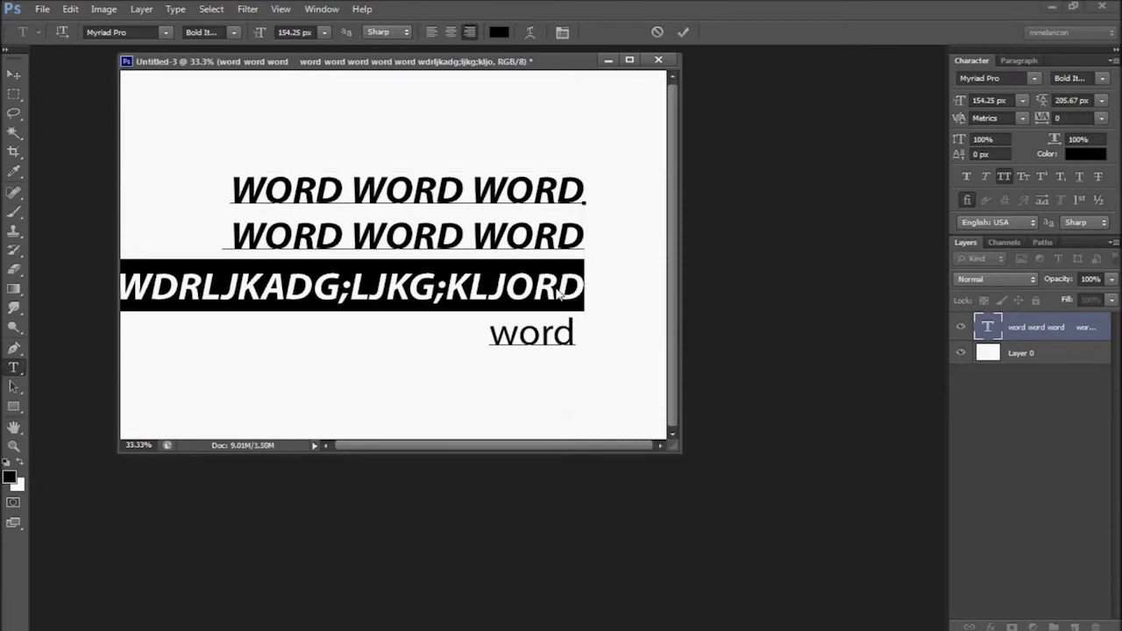
pyautogui.write('word WORD')
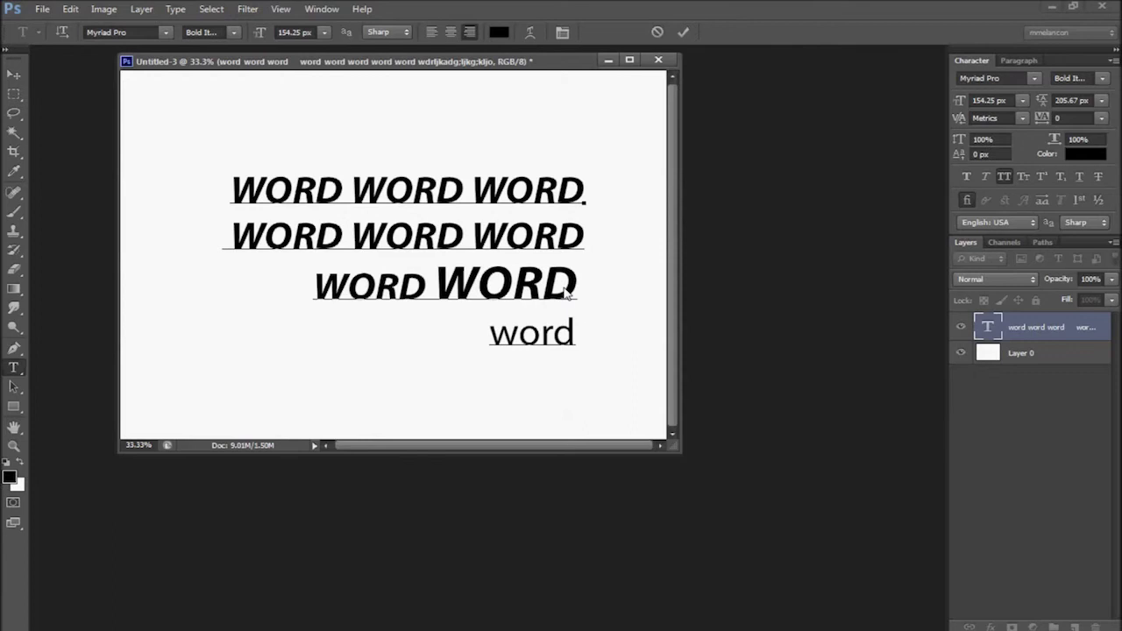
pyautogui.hotkey('ctrl', 'Return')
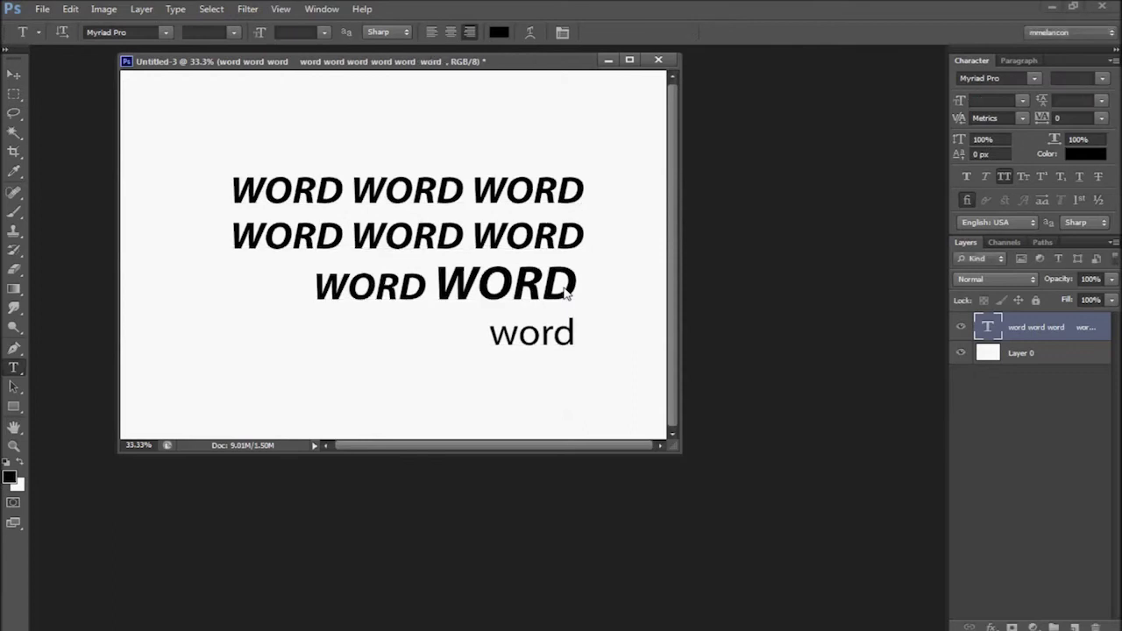
pyautogui.click(565, 293)
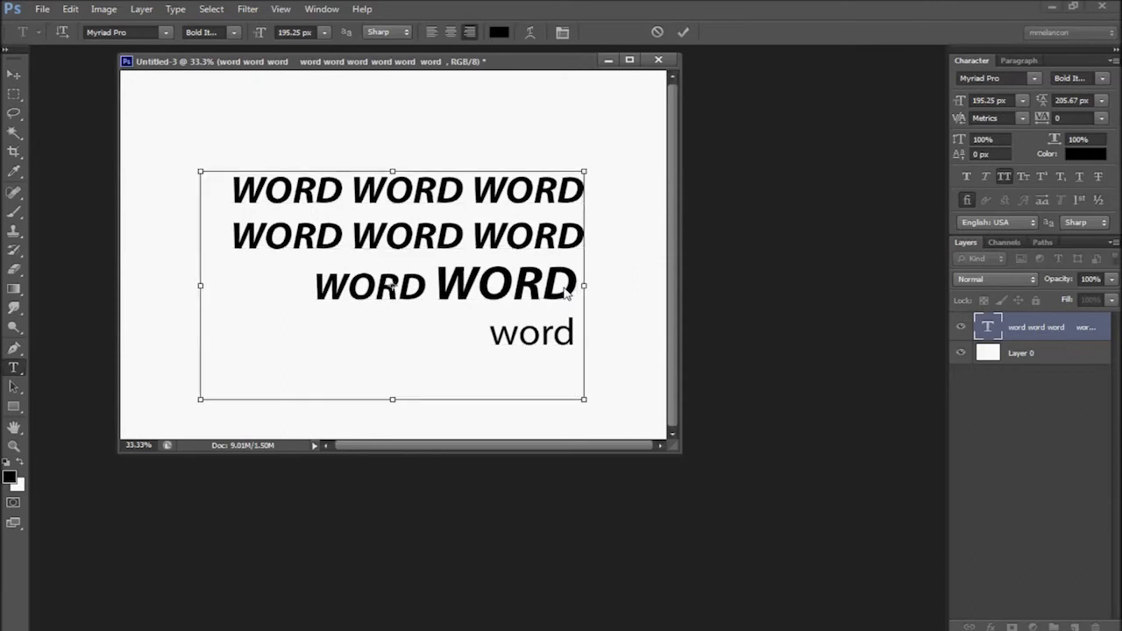
pyautogui.hotkey('ctrl', 'Return')
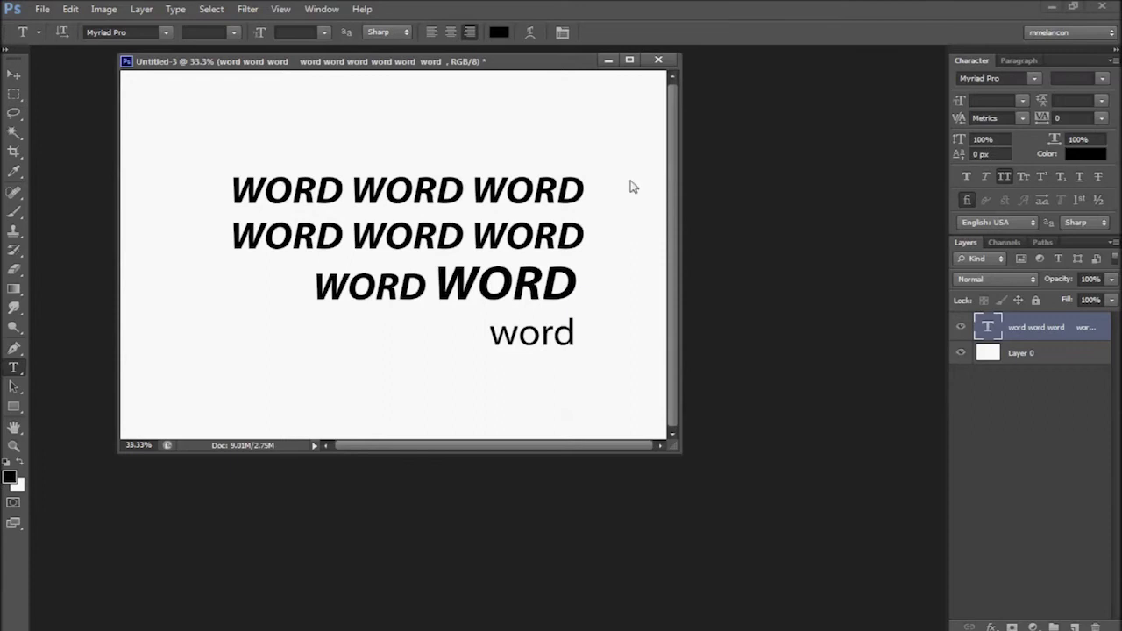
pyautogui.click(475, 265)
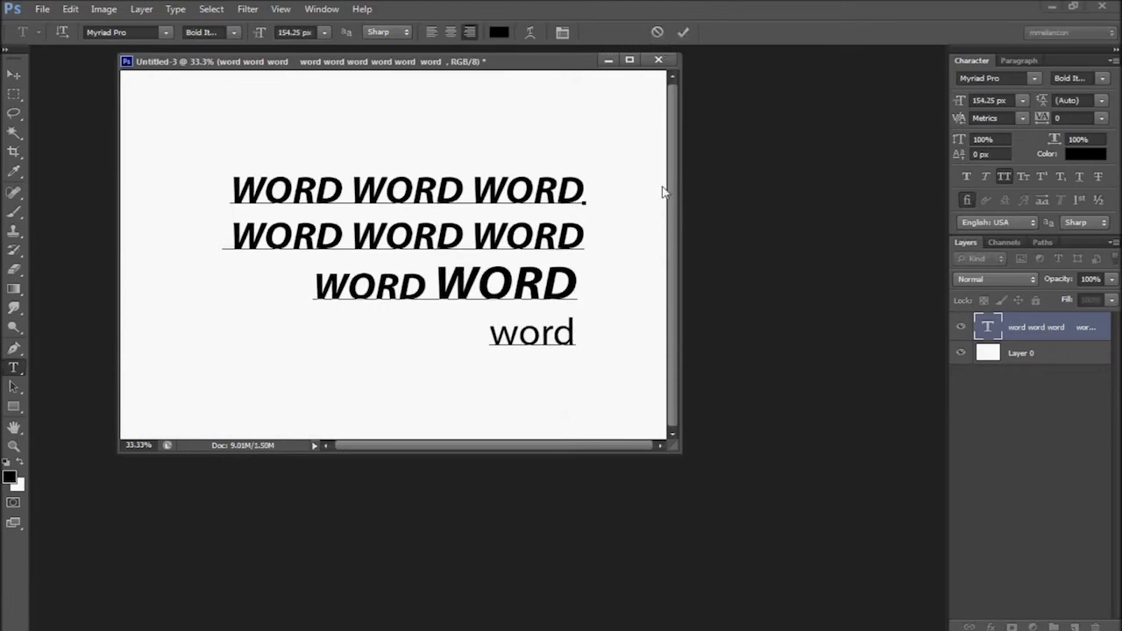
pyautogui.hotkey('ctrl', 'Return')
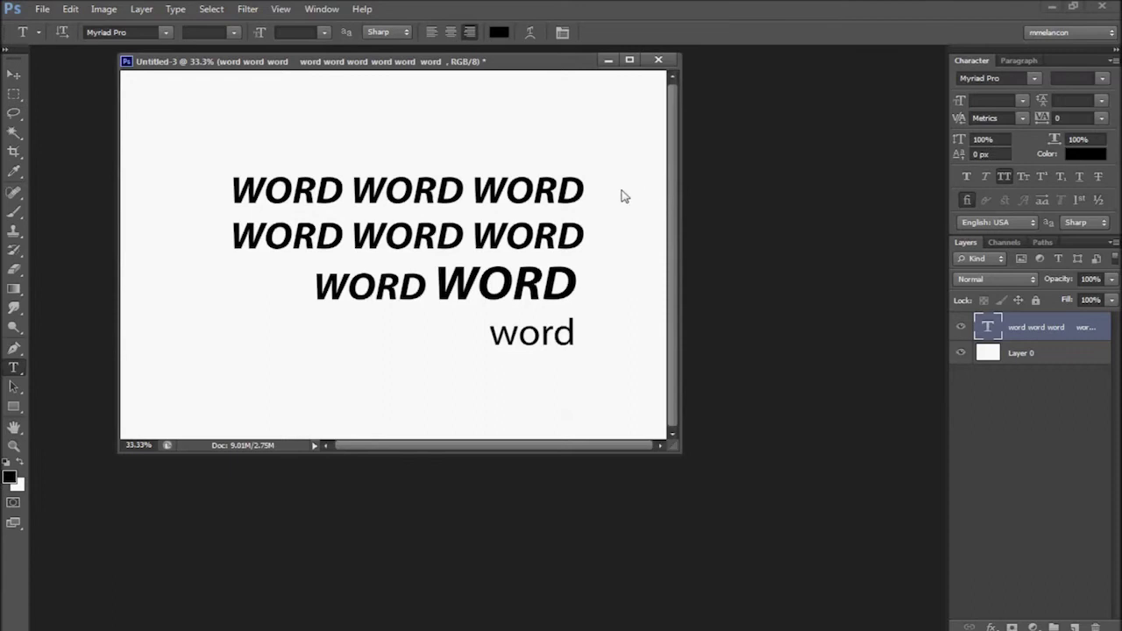
# Delete the four-line text layer, leaving only Layer 0.
pyautogui.press('v')
pyautogui.moveTo(491, 266); pyautogui.dragTo(464, 270)
pyautogui.press('Delete')
# Draw two upright red rectangles side by side, the second about 549 px wide, and move the second against the first one's right edge.
pyautogui.press('u')
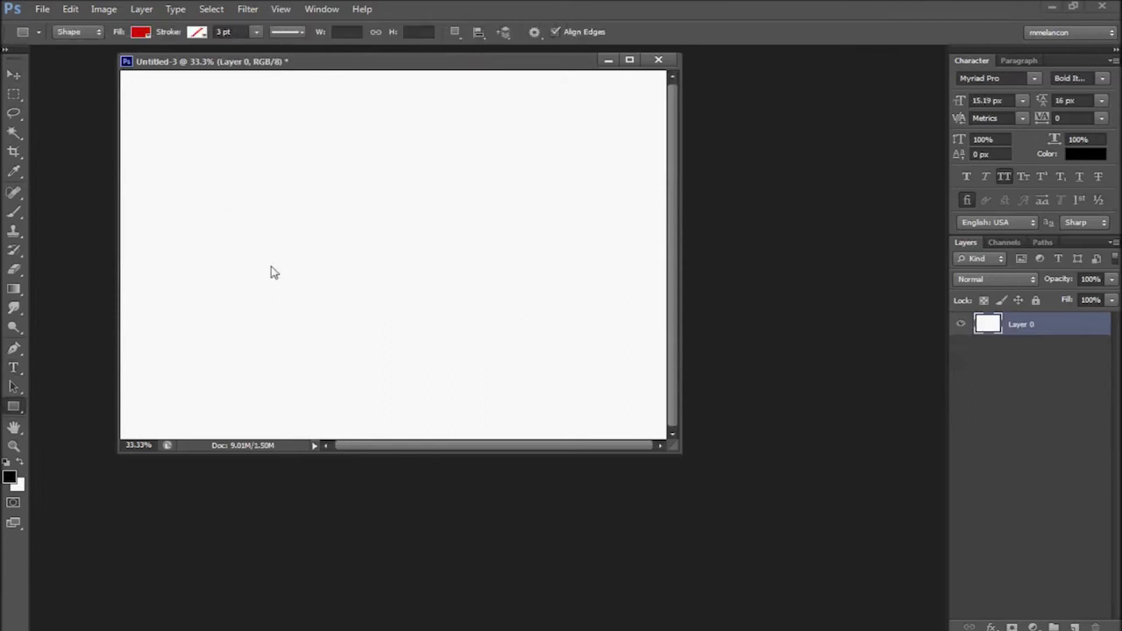
pyautogui.moveTo(196, 145); pyautogui.dragTo(328, 322)
pyautogui.moveTo(420, 156); pyautogui.dragTo(562, 327)
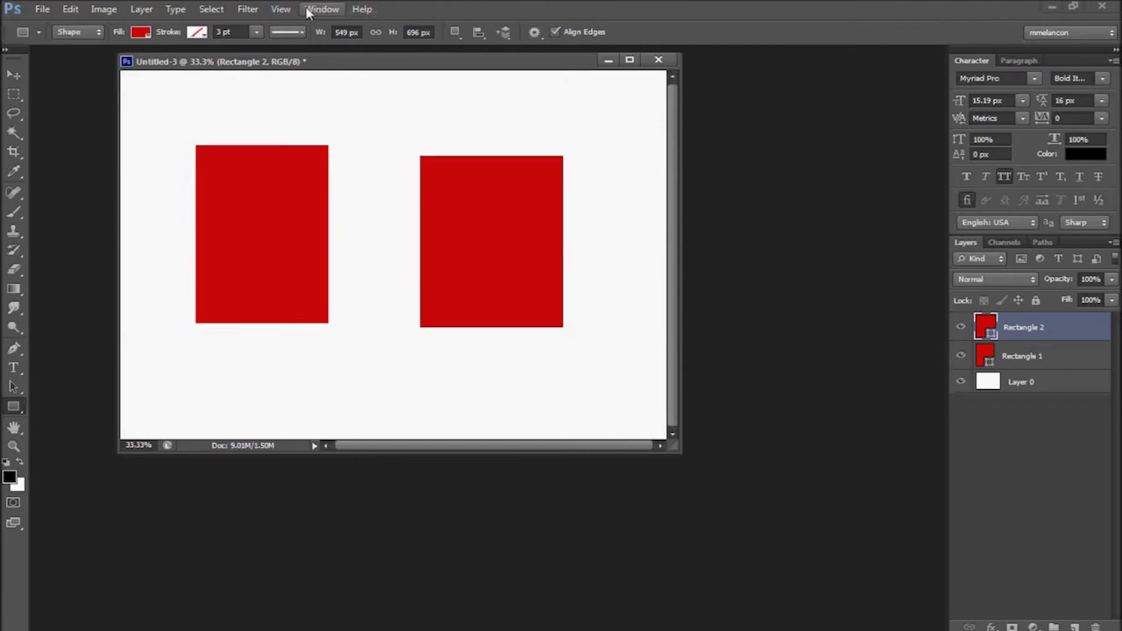
pyautogui.press('v')
pyautogui.moveTo(428, 239); pyautogui.dragTo(366, 230)
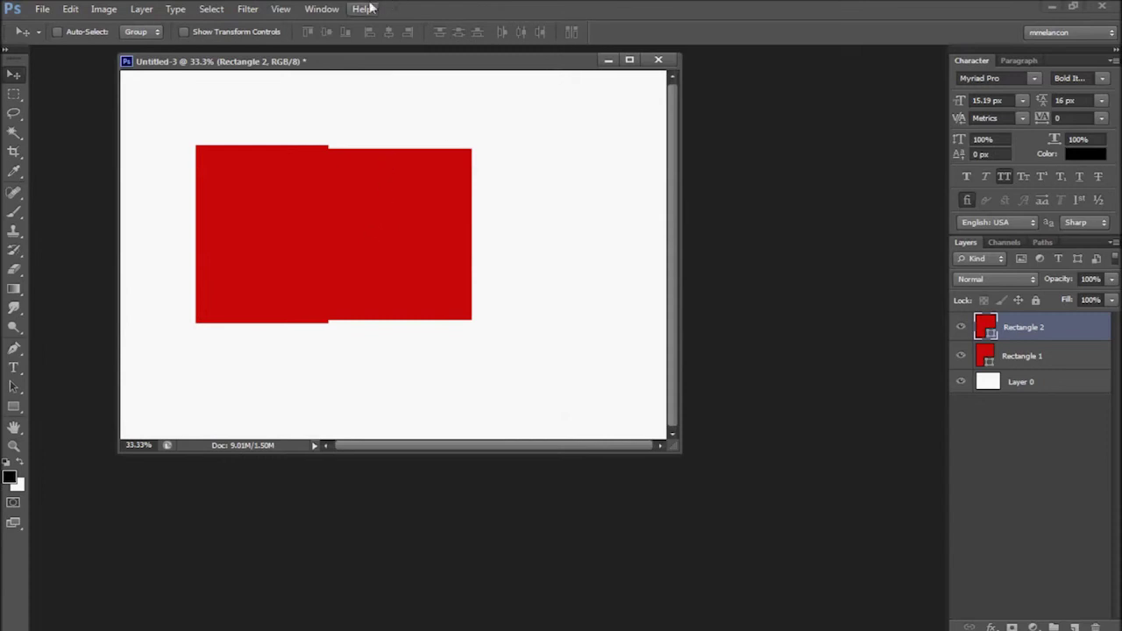
# Turn on Smart Guides and test moving the second rectangle along the first one's right edge.
pyautogui.click(281, 10)
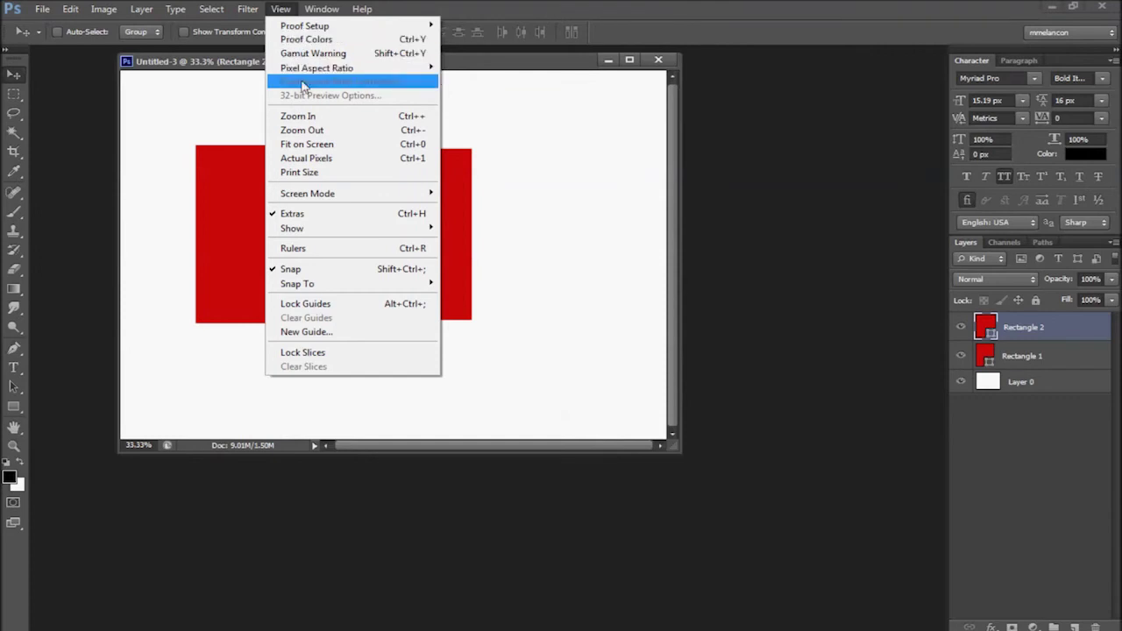
pyautogui.moveTo(330, 231)
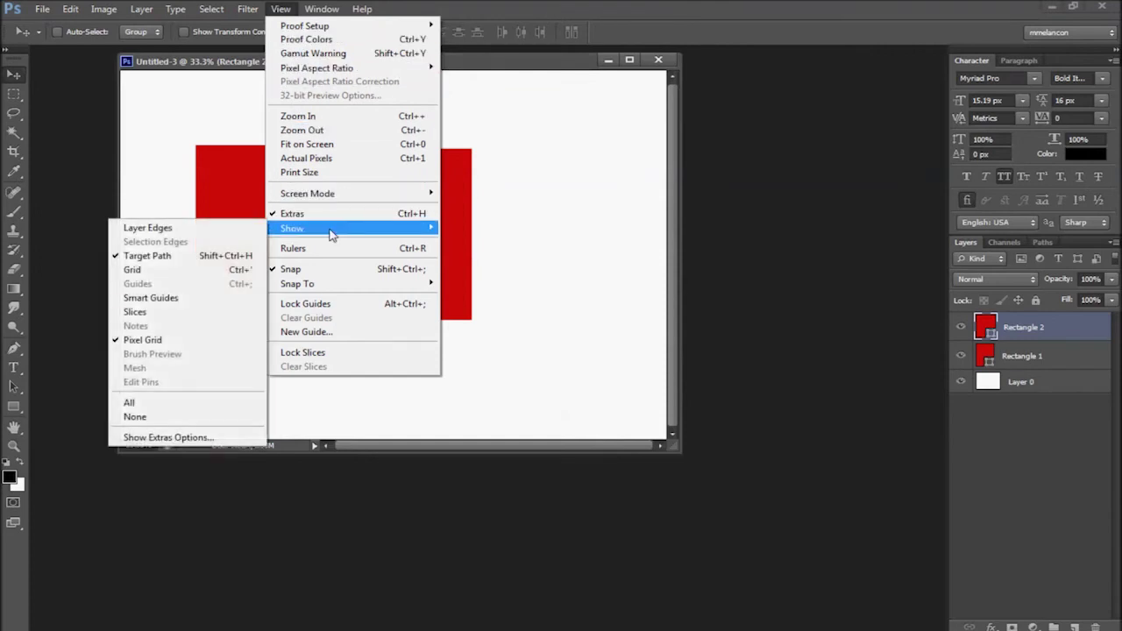
pyautogui.click(165, 299)
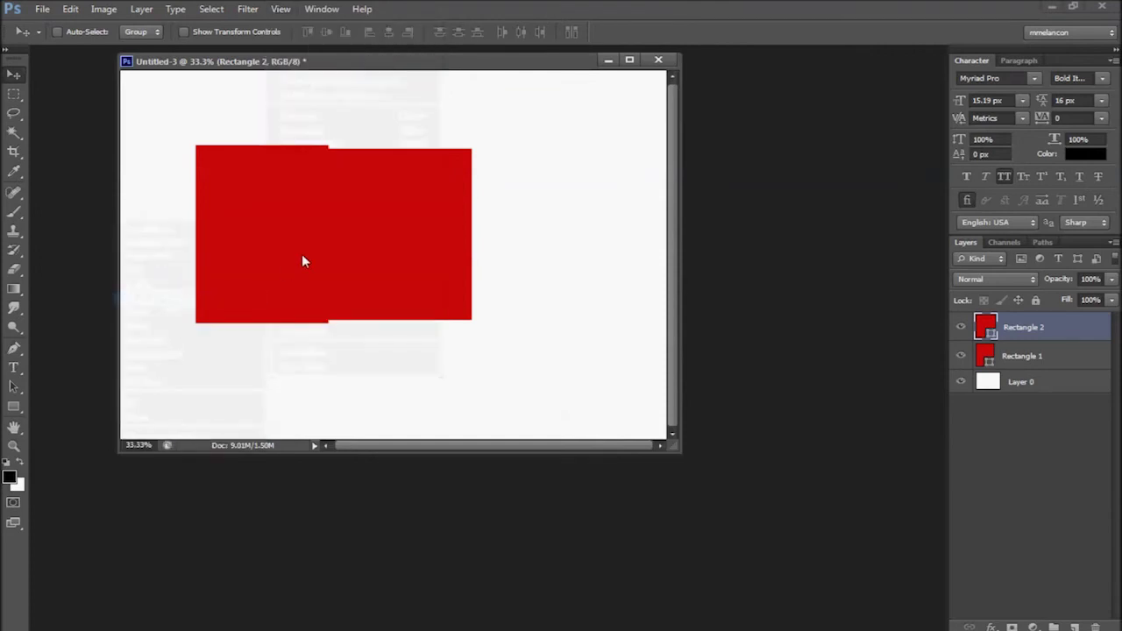
pyautogui.moveTo(378, 274); pyautogui.dragTo(423, 231)
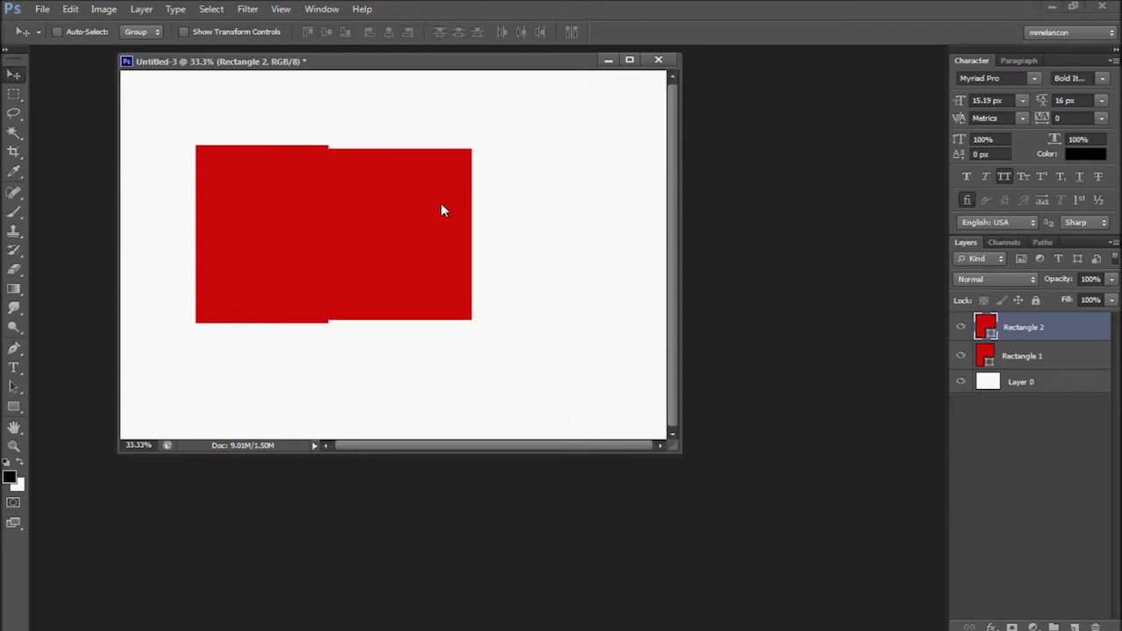
# Delete both red rectangle layers.
pyautogui.press('Delete')
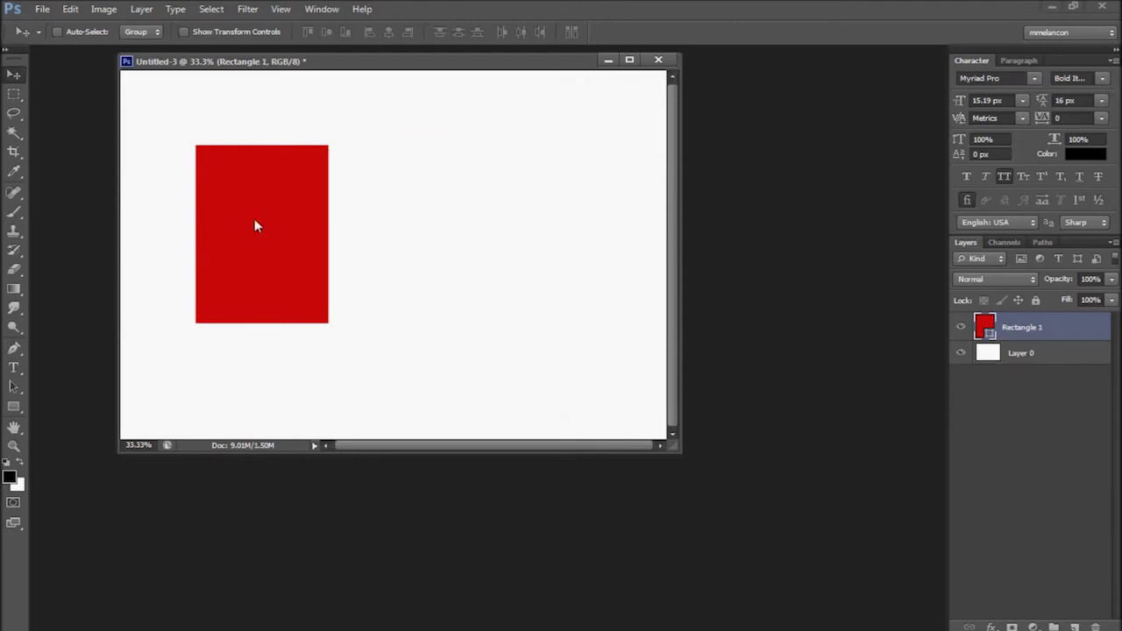
pyautogui.moveTo(275, 243); pyautogui.dragTo(245, 212)
pyautogui.press('Delete')
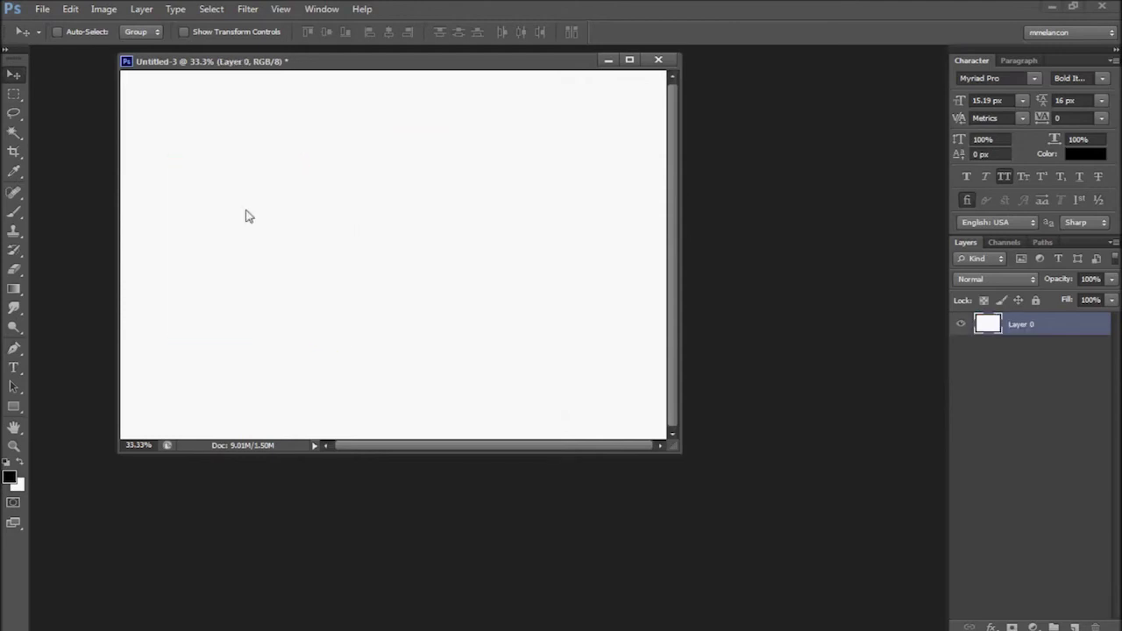
# Add a large bold letter "a" in the Nebraska font and scale it up proportionally to about 116.5%.
pyautogui.press('t')
pyautogui.click(277, 182)
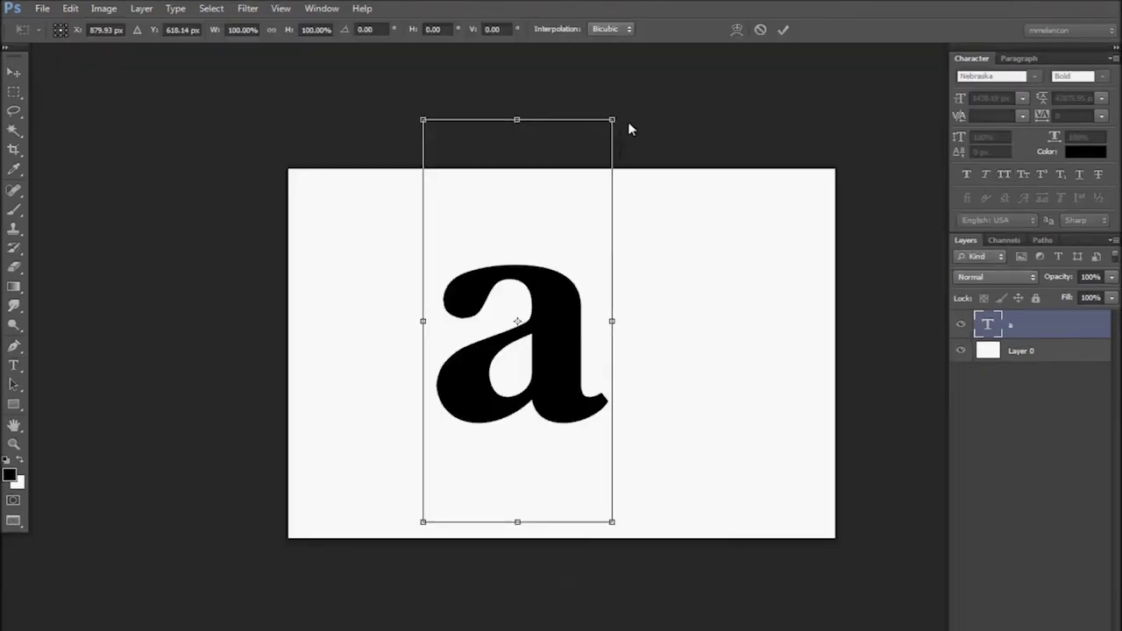
pyautogui.moveTo(628, 121); pyautogui.dragTo(658, 108)
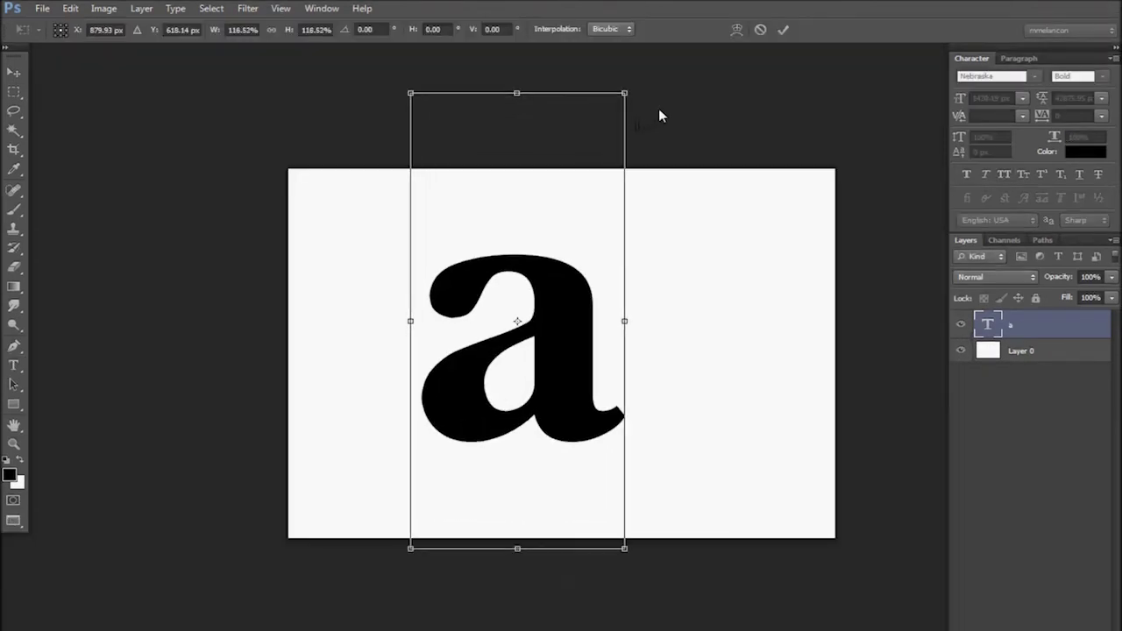
pyautogui.press('Return')
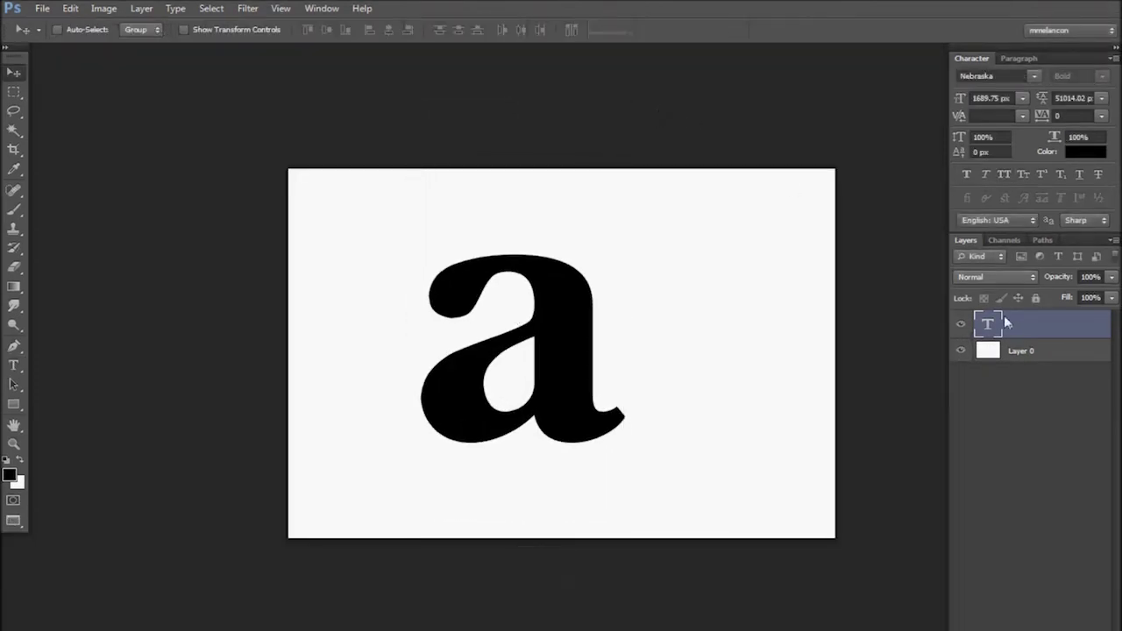
# Duplicate the letter's text layer and turn the copy into a pixel layer by grouping and merging it.
pyautogui.hotkey('ctrl', 'j')
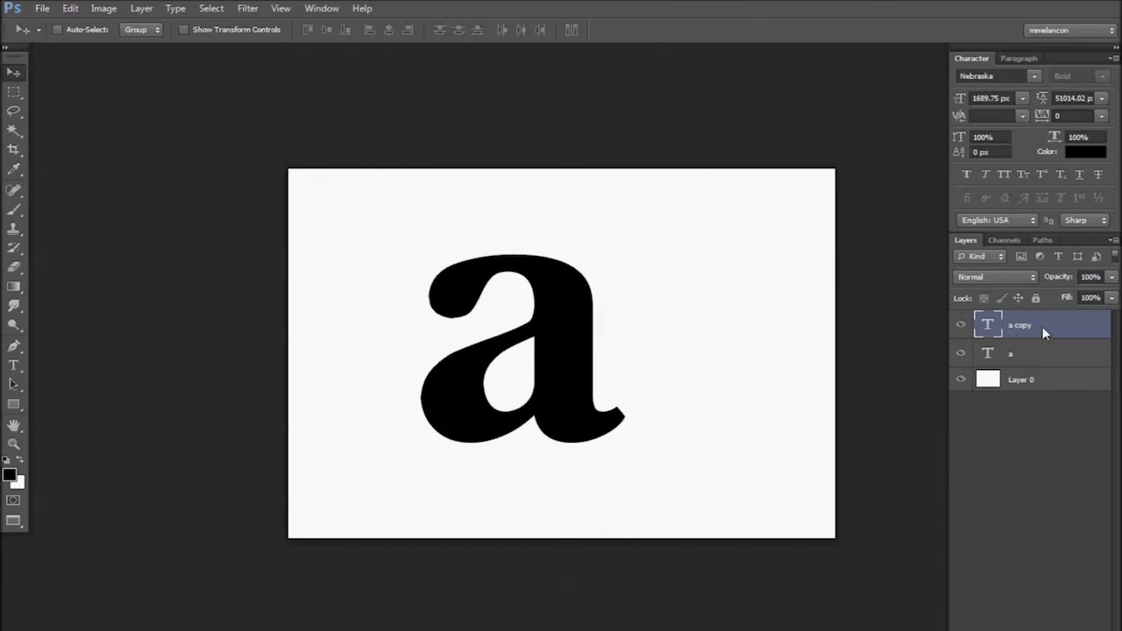
pyautogui.hotkey('ctrl', 'g')
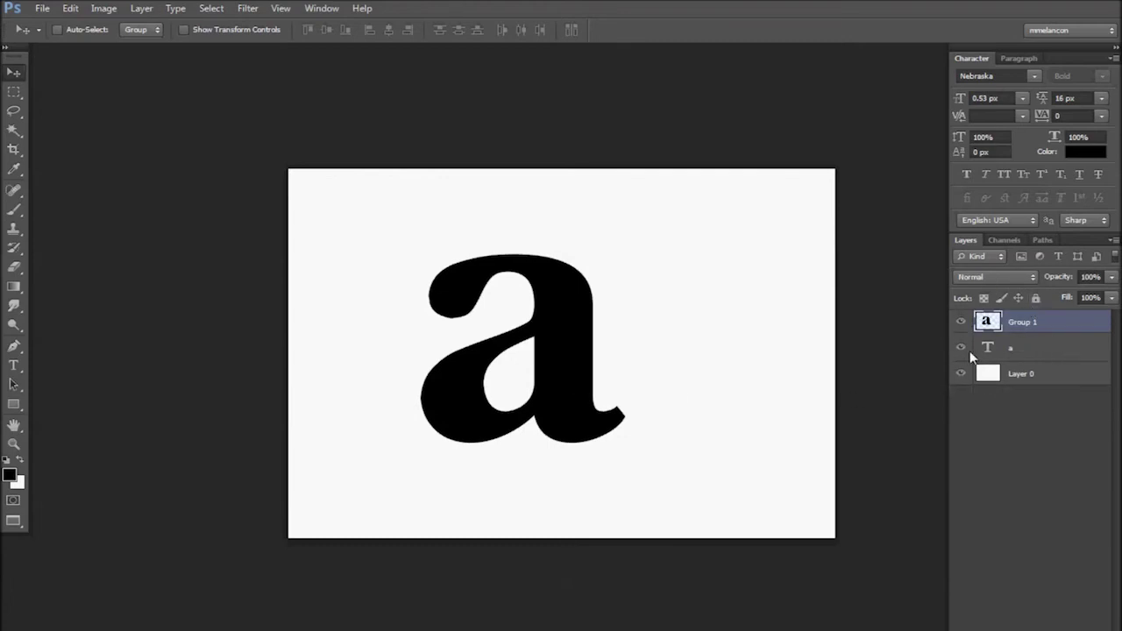
pyautogui.rightClick(1053, 322)
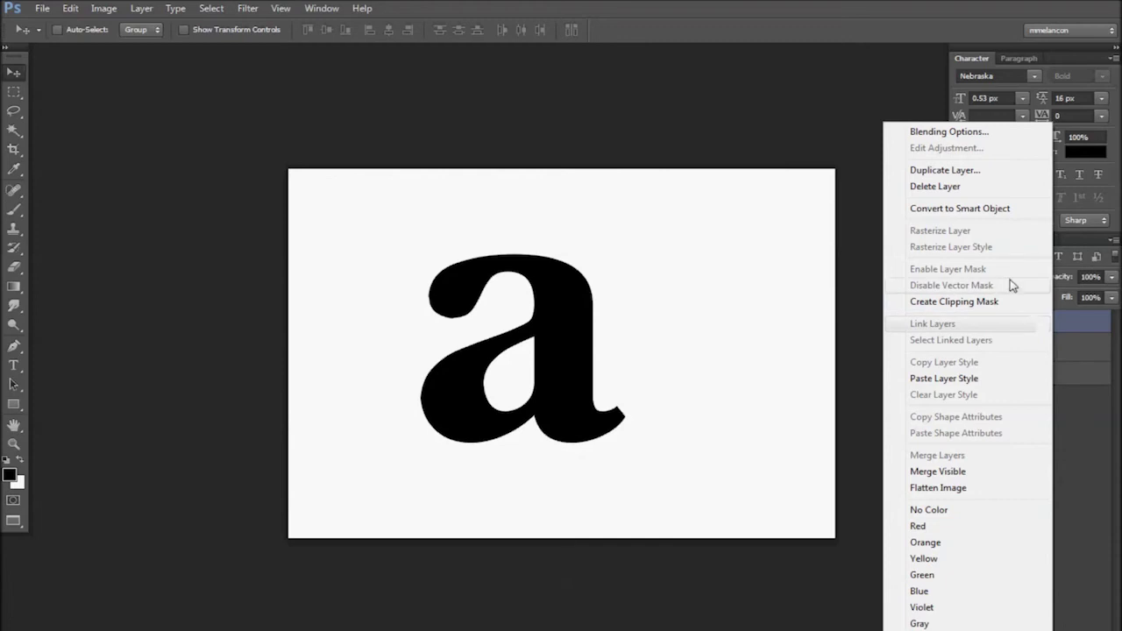
pyautogui.click(1089, 458)
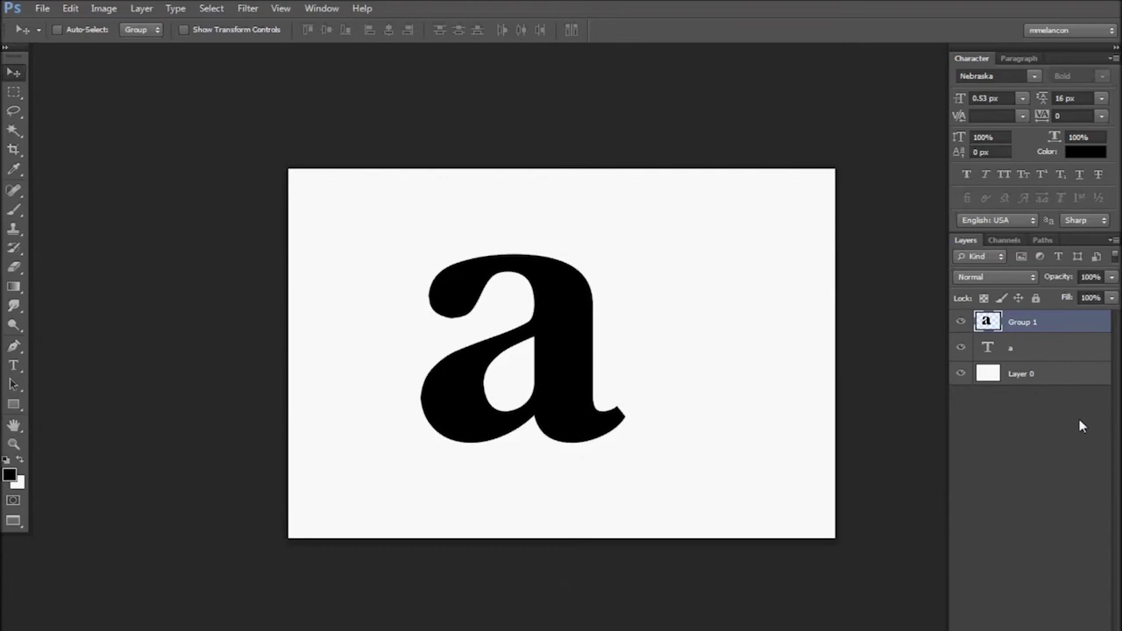
# Hide the original text layer, then move the Group 1 letter toward the canvas's left side and enlarge it.
pyautogui.keyDown('shift'); pyautogui.click(1044, 355); pyautogui.keyUp('shift')
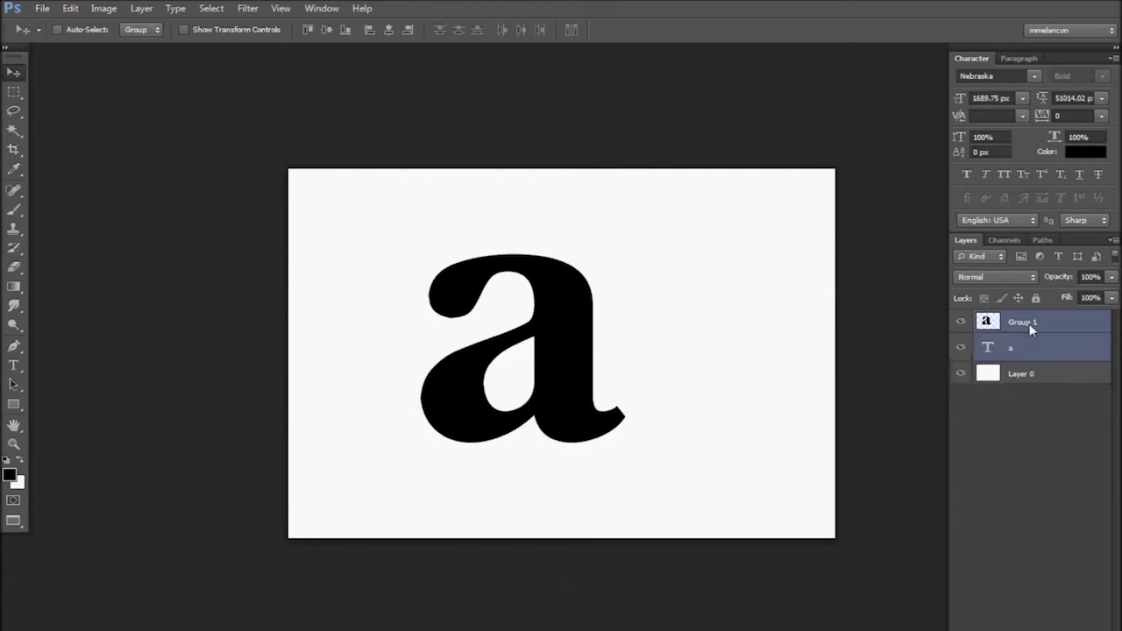
pyautogui.click(1029, 329)
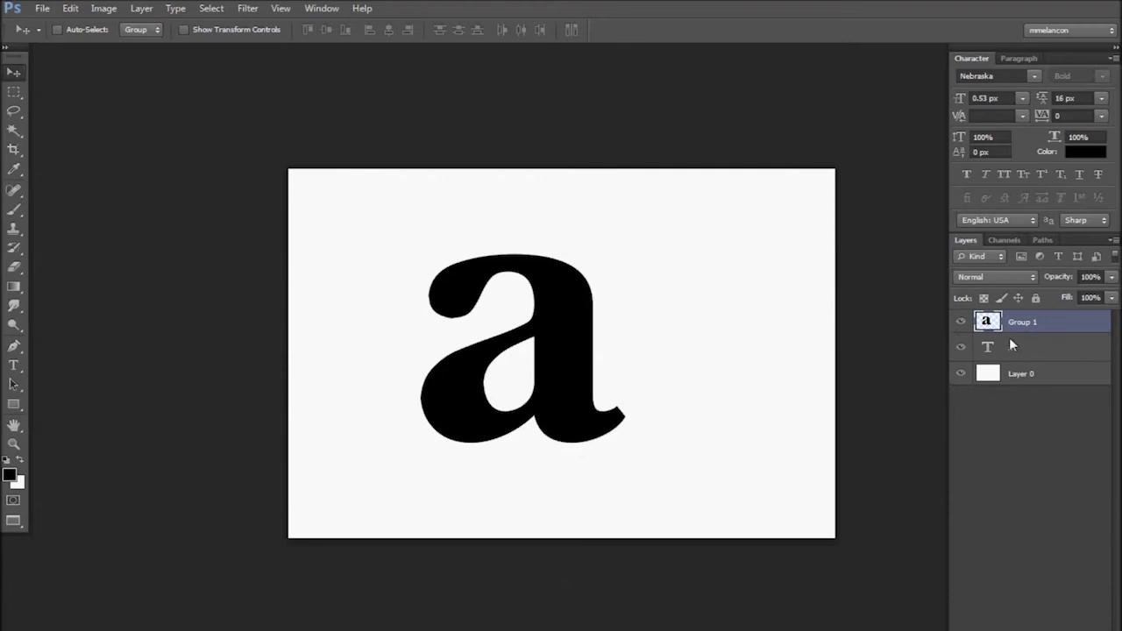
pyautogui.click(961, 347)
pyautogui.moveTo(561, 375); pyautogui.dragTo(504, 289)
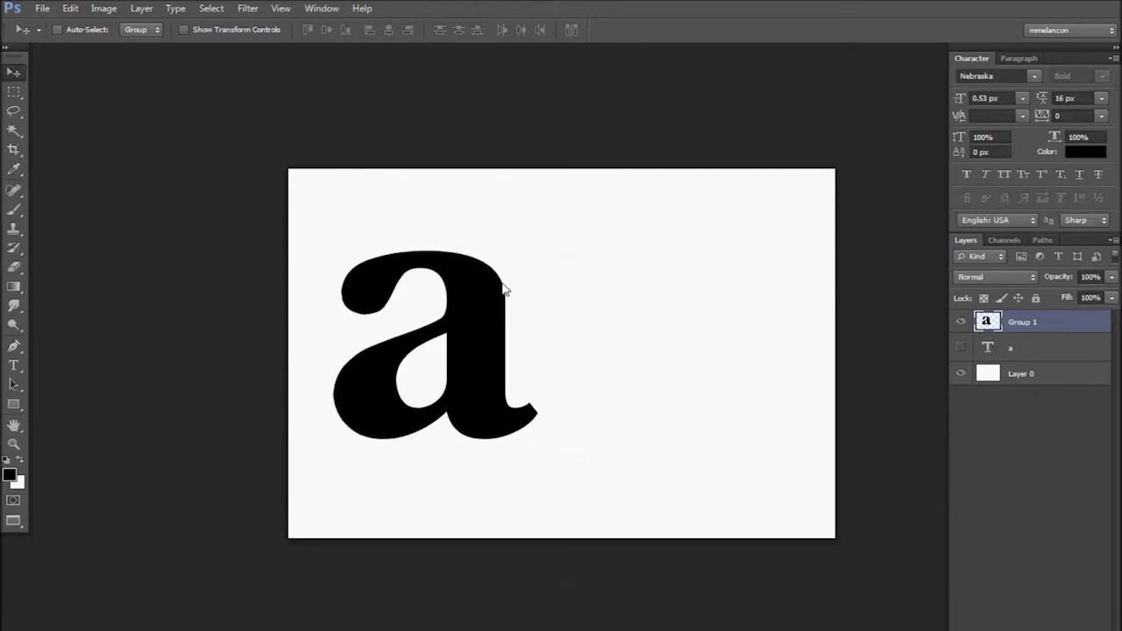
pyautogui.hotkey('ctrl', 't')
pyautogui.moveTo(574, 250); pyautogui.dragTo(596, 243)
pyautogui.press('Return')
# Duplicate the Group 1 letter to its right and convert the copy to a Smart Object.
pyautogui.moveTo(491, 366); pyautogui.dragTo(782, 368)
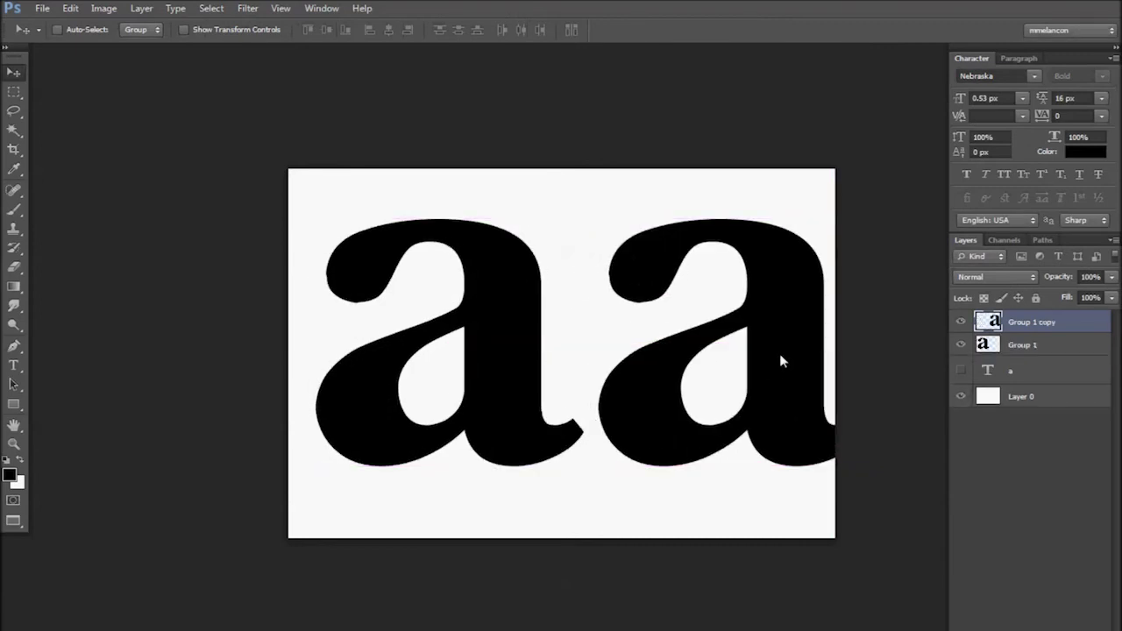
pyautogui.rightClick(1047, 322)
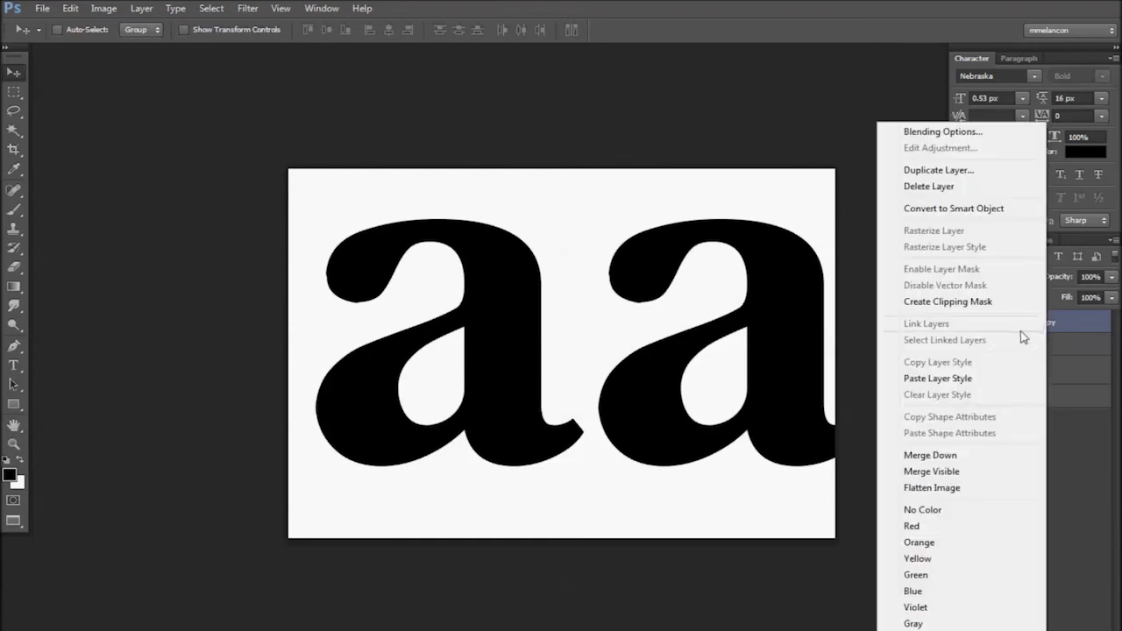
pyautogui.click(941, 218)
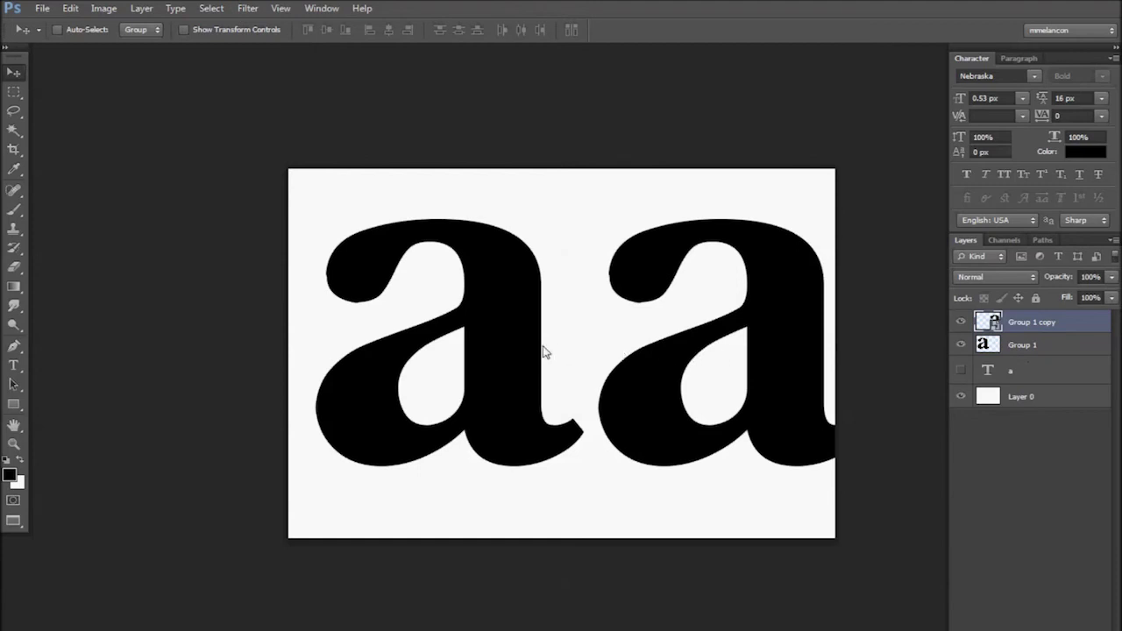
# Select both the raster letter and its Smart Object copy and scale them down together to a tiny size.
pyautogui.click(960, 345)
pyautogui.keyDown('shift'); pyautogui.click(1058, 341); pyautogui.keyUp('shift')
pyautogui.hotkey('ctrl', 't')
pyautogui.moveTo(865, 227); pyautogui.dragTo(643, 376)
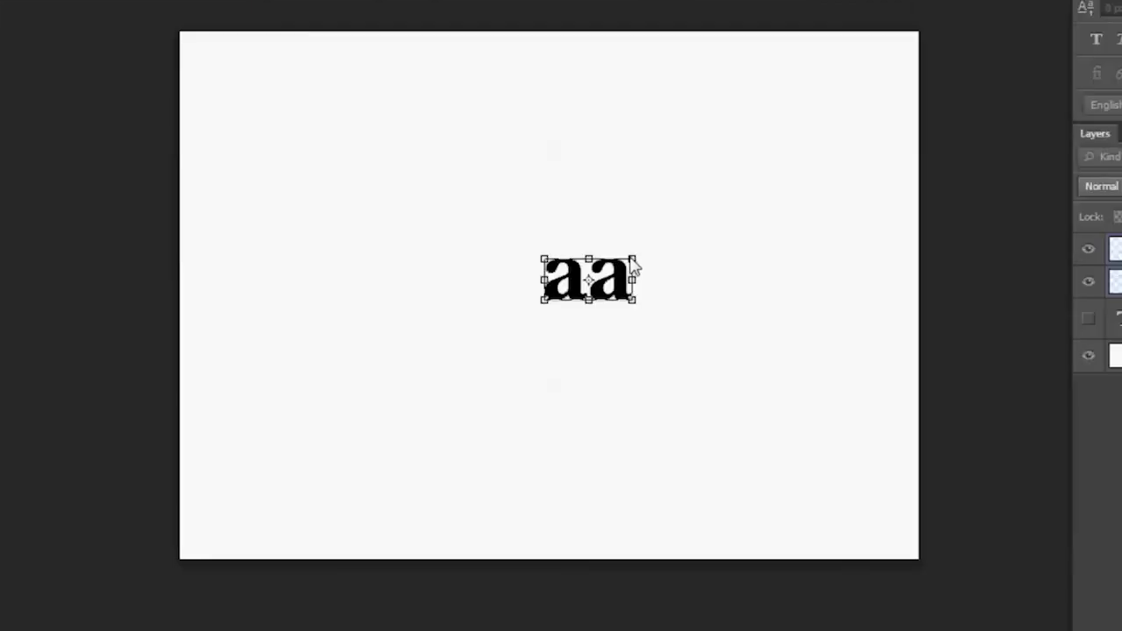
pyautogui.moveTo(633, 263); pyautogui.dragTo(613, 286)
pyautogui.press('Return')
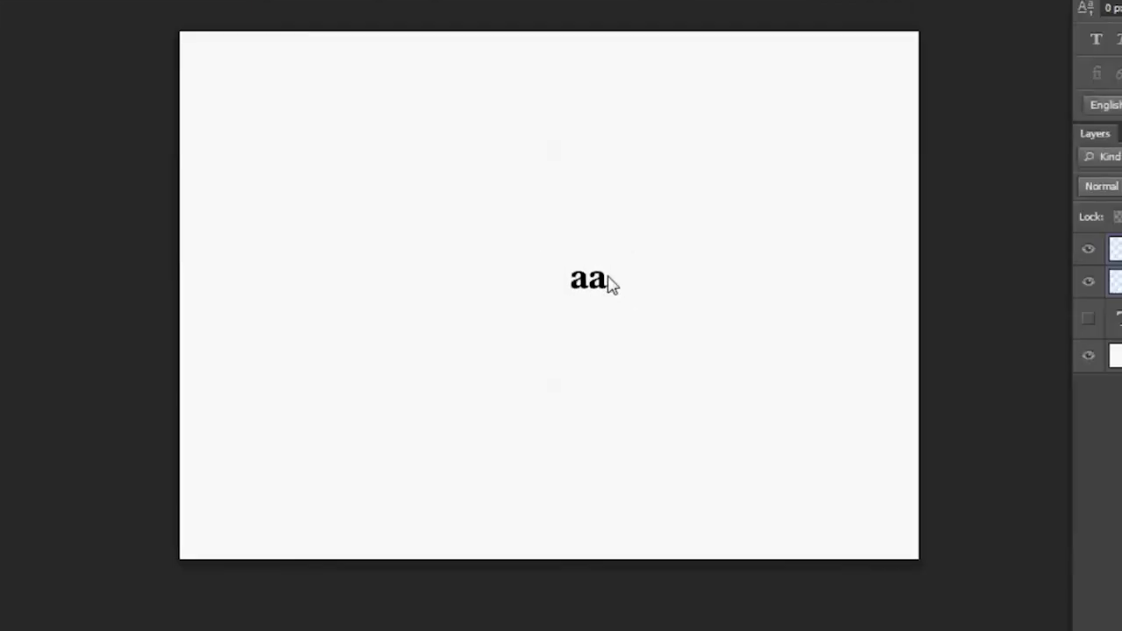
# Scale the raster letter and its Smart Object copy back up together until they span the canvas, and select only the Smart Object layer.
pyautogui.hotkey('ctrl', 'alt', 'i')
pyautogui.press('Escape')
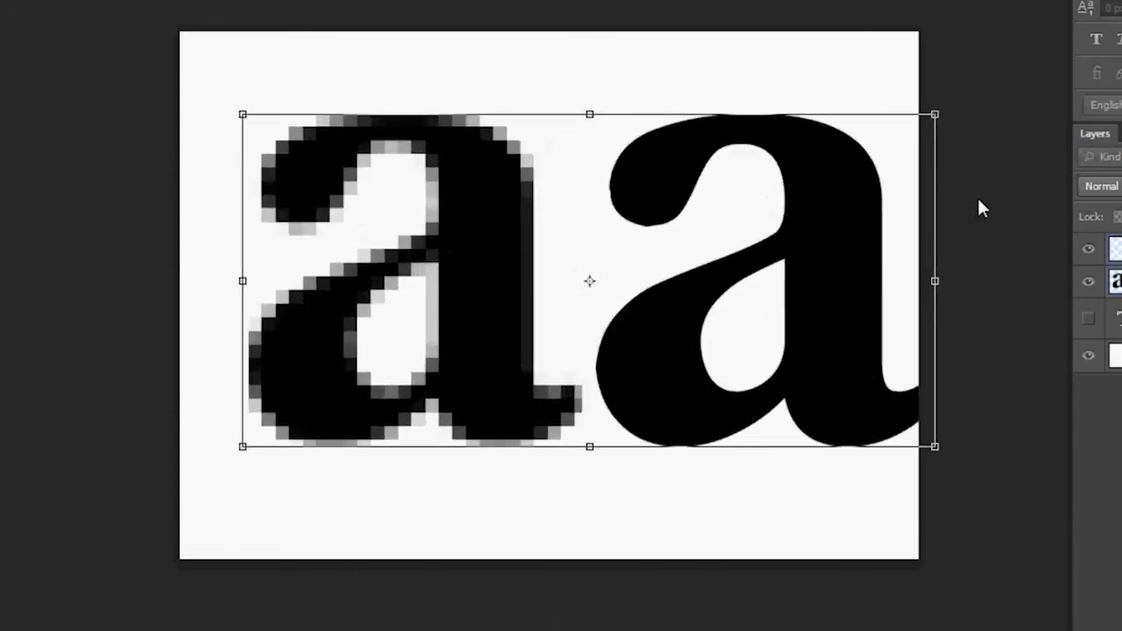
pyautogui.press('Return')
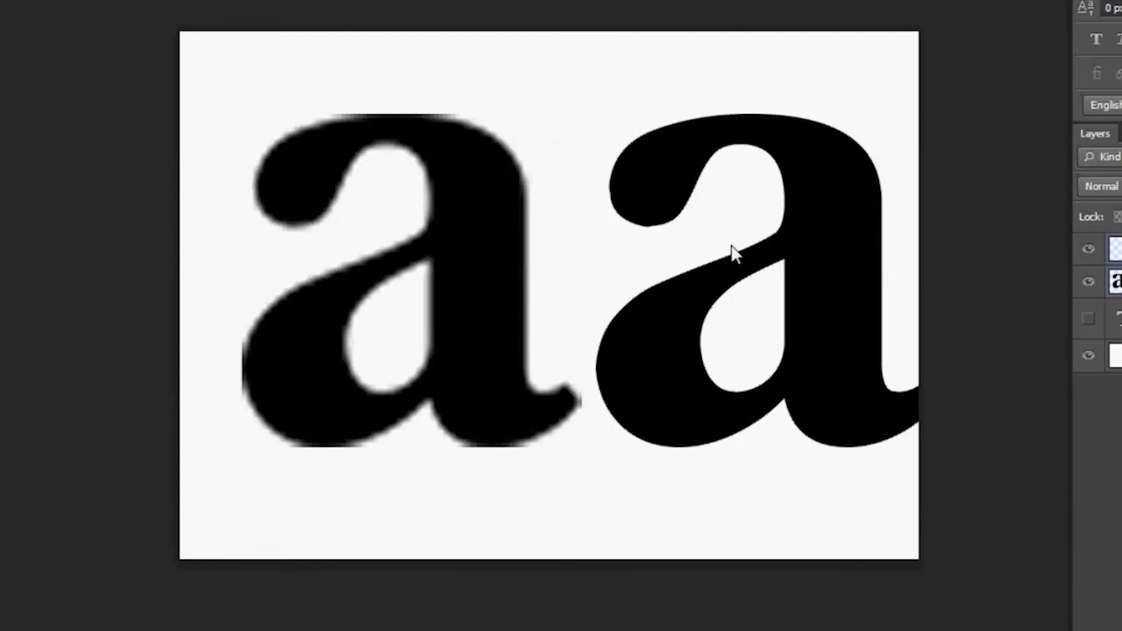
pyautogui.click(1114, 251)
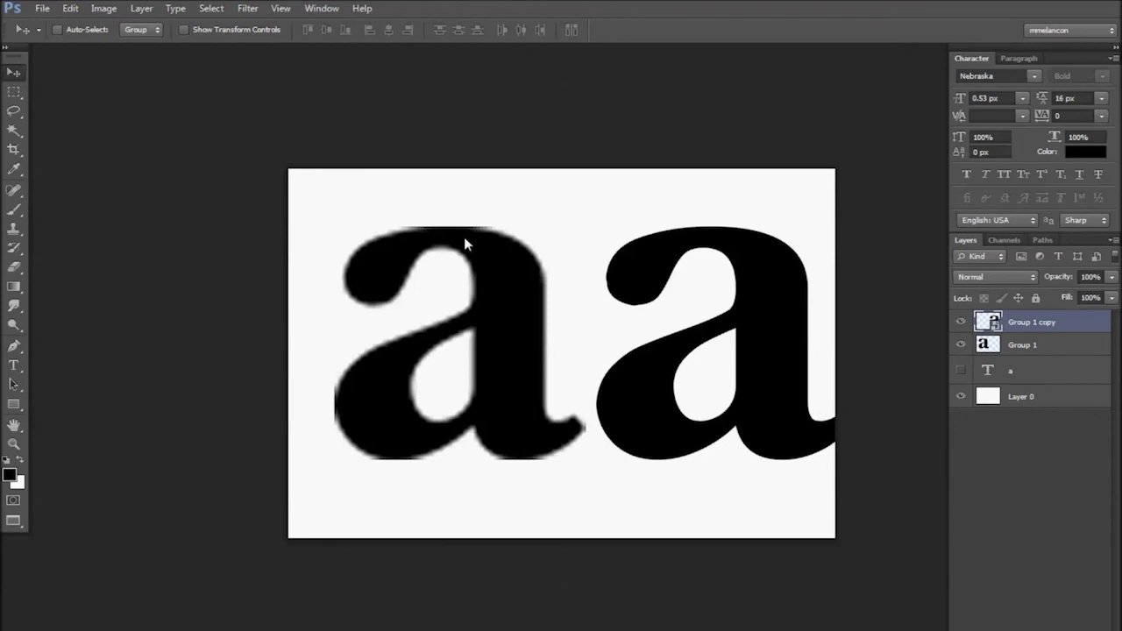
# Delete the Group 1 letter and its Smart Object copy, and show the original text layer a.
pyautogui.click(498, 296)
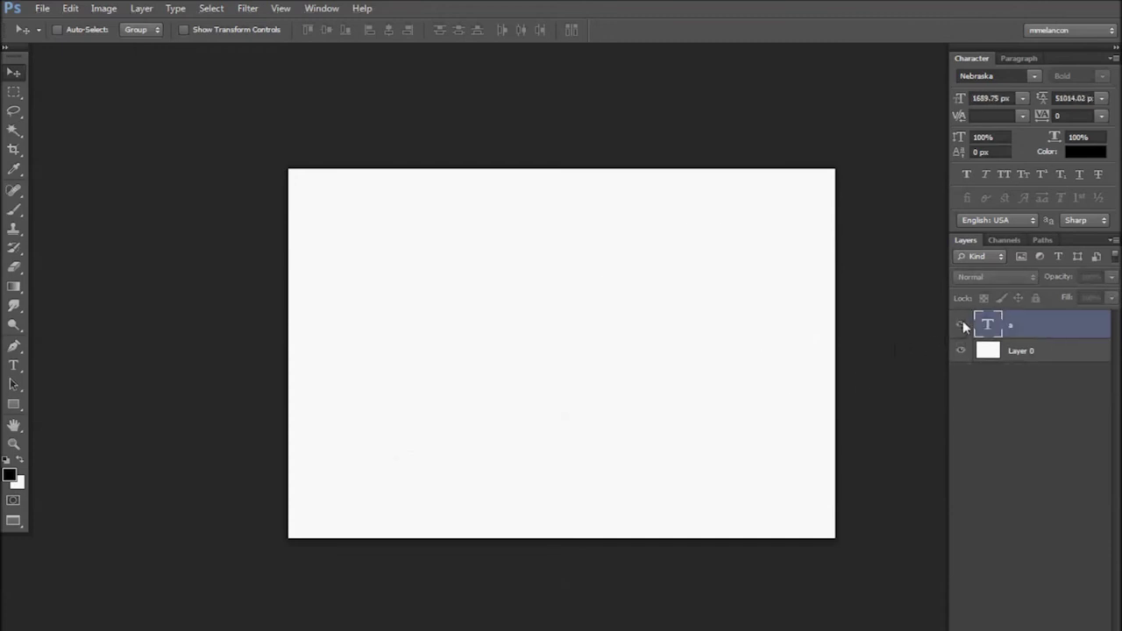
pyautogui.click(961, 324)
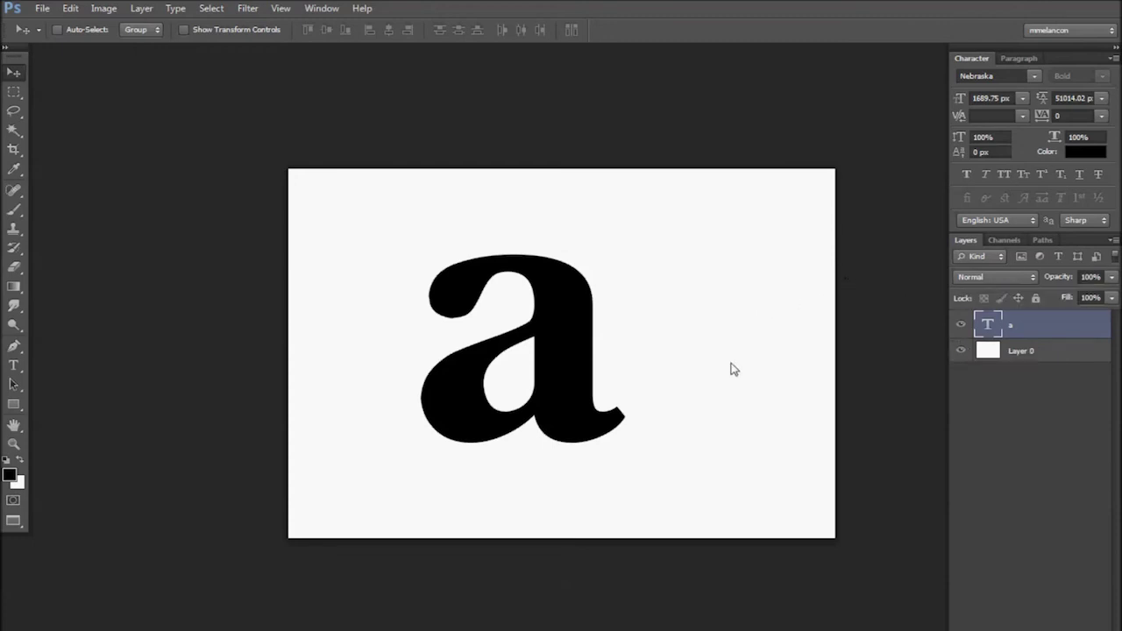
# Draw a red rectangle over the letter's lower right edge and duplicate it up and to the left, overlapping the original.
pyautogui.press('u')
pyautogui.moveTo(619, 328); pyautogui.dragTo(752, 476)
pyautogui.press('v')
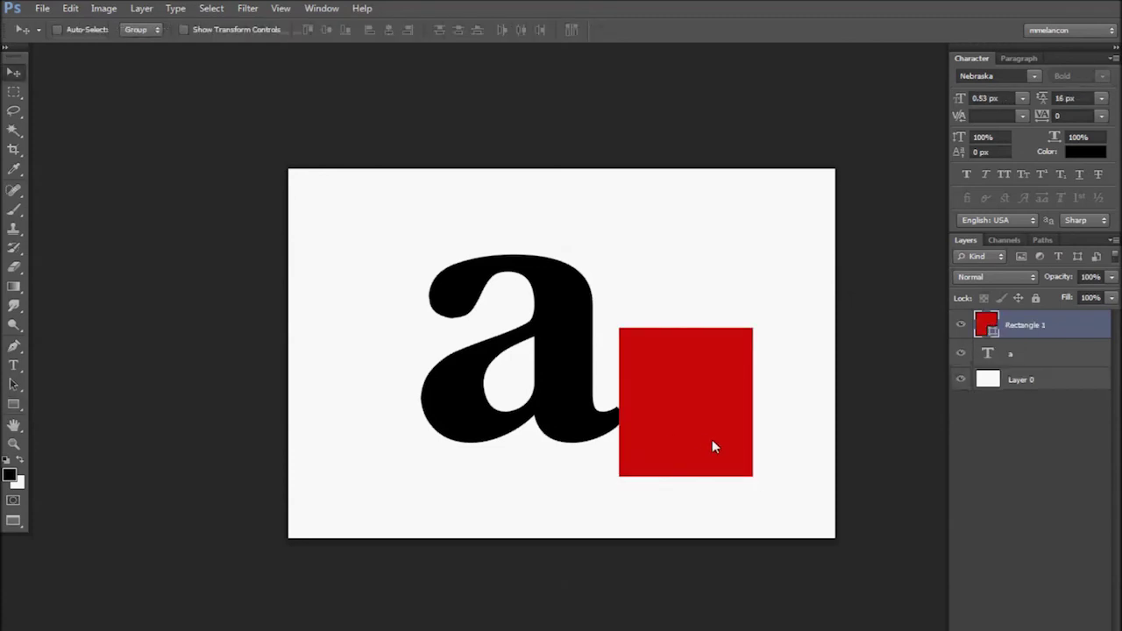
pyautogui.moveTo(624, 384); pyautogui.dragTo(593, 366)
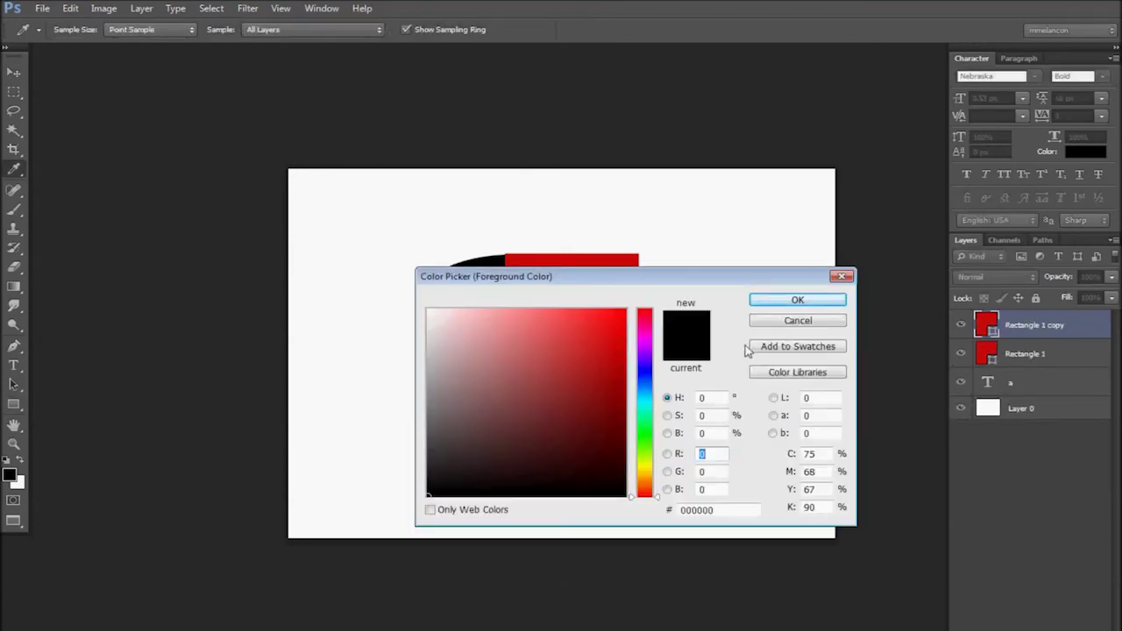
# Choose a purple foreground color and fill the Rectangle 1 copy with it.
pyautogui.click(643, 374)
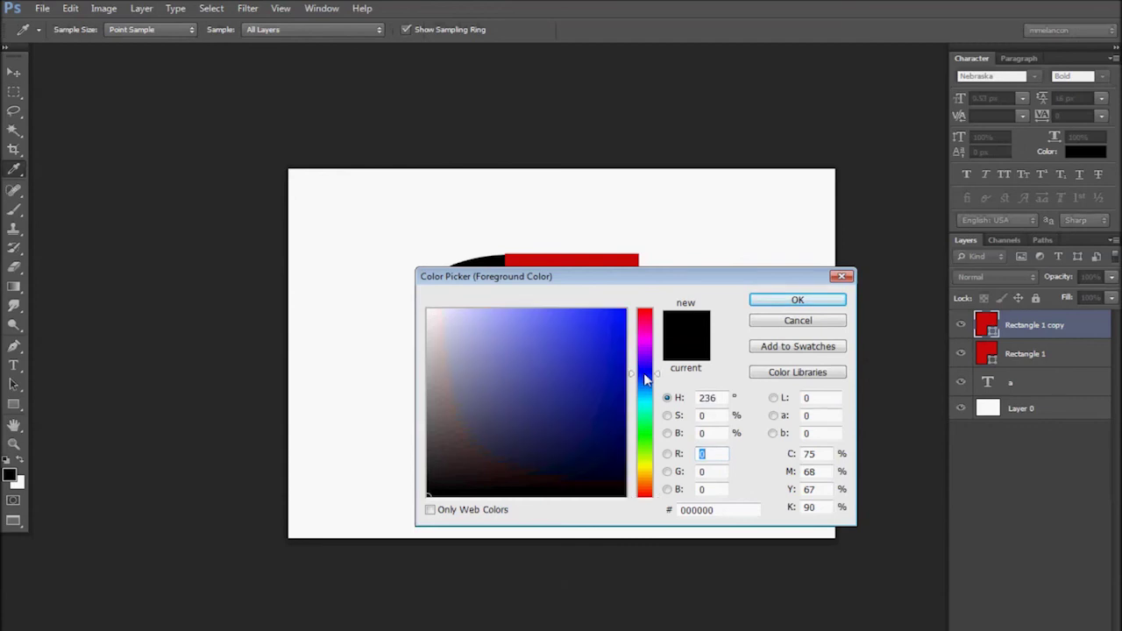
pyautogui.press('Escape')
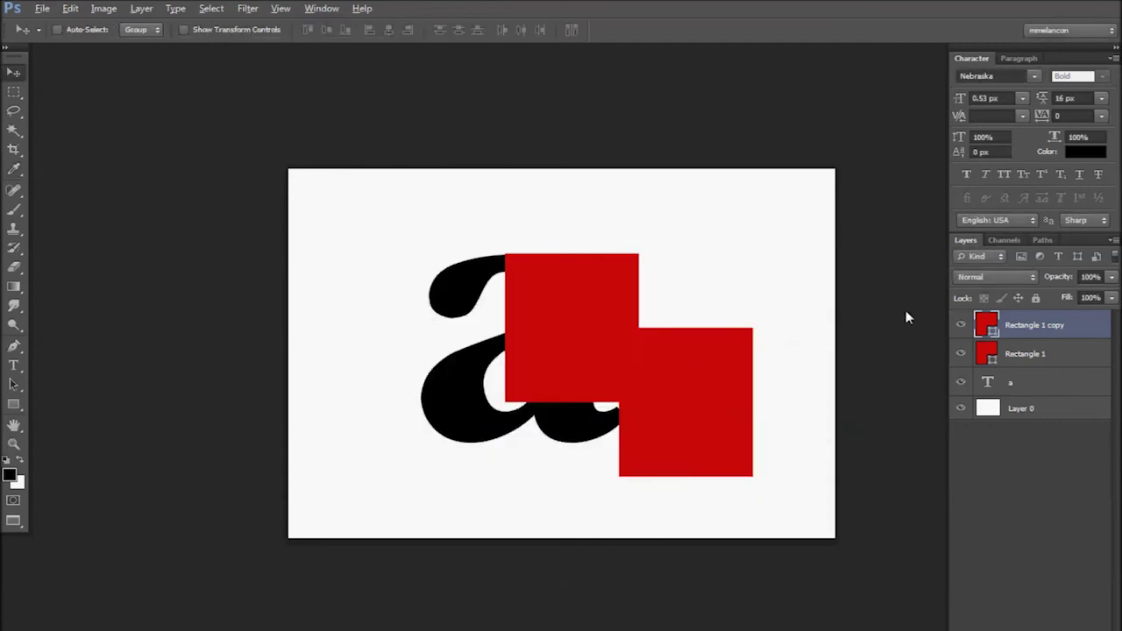
pyautogui.hotkey('alt', 'BackSpace')
pyautogui.press('F12')
pyautogui.click(644, 350)
pyautogui.click(613, 326)
pyautogui.press('Return')
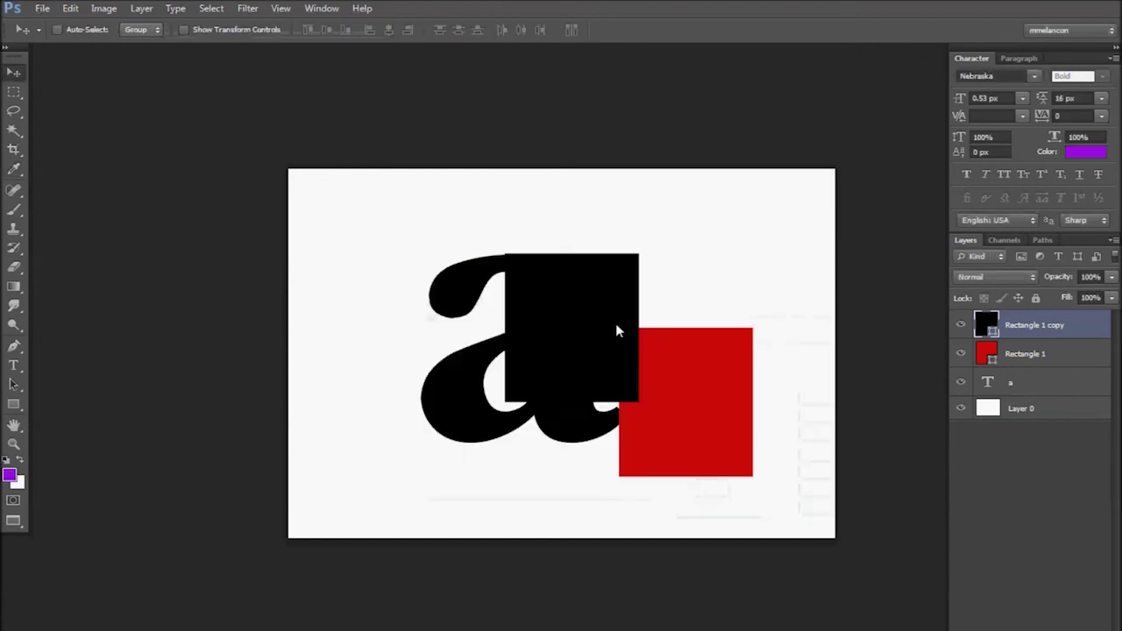
pyautogui.hotkey('alt', 'BackSpace')
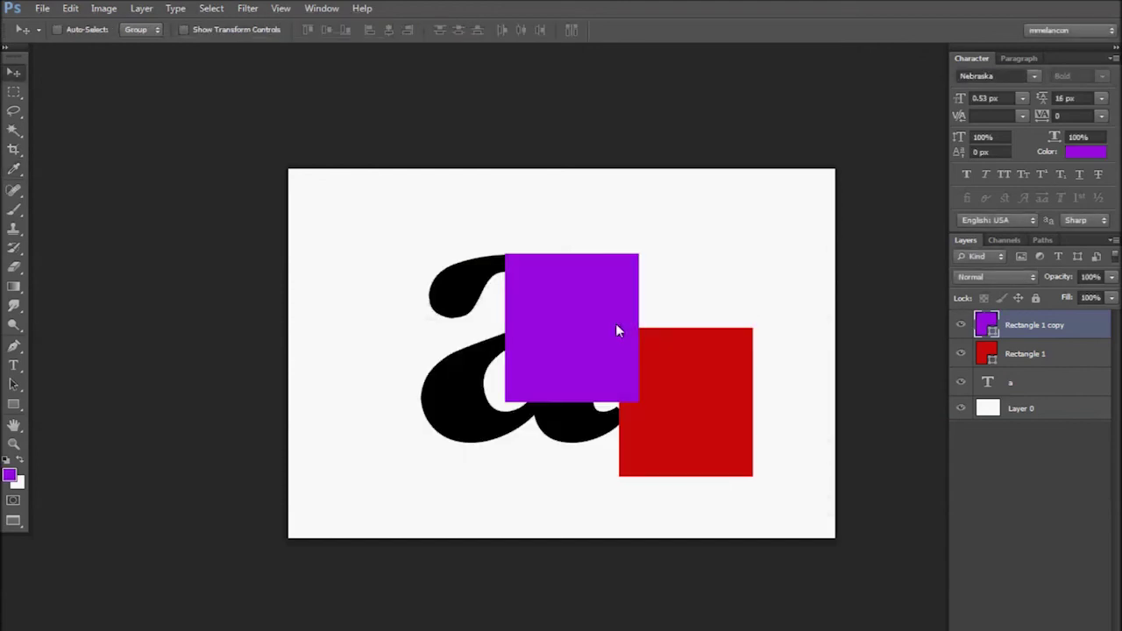
# Shift the purple rectangle slightly down and to the right and set its blend mode to Multiply.
pyautogui.moveTo(602, 325); pyautogui.dragTo(627, 329)
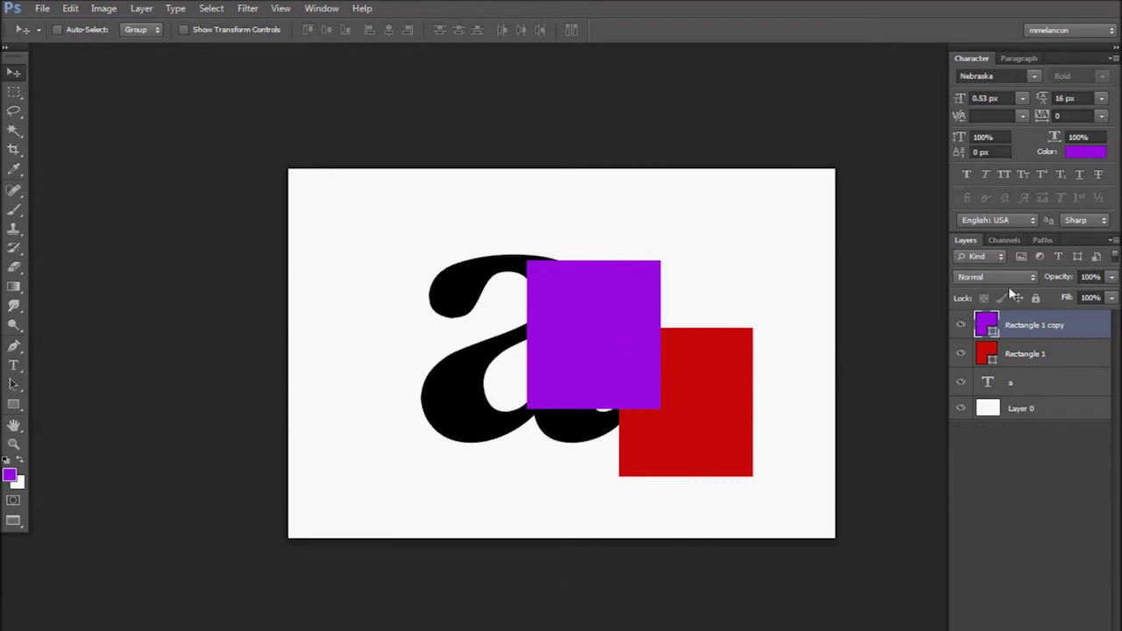
pyautogui.click(987, 278)
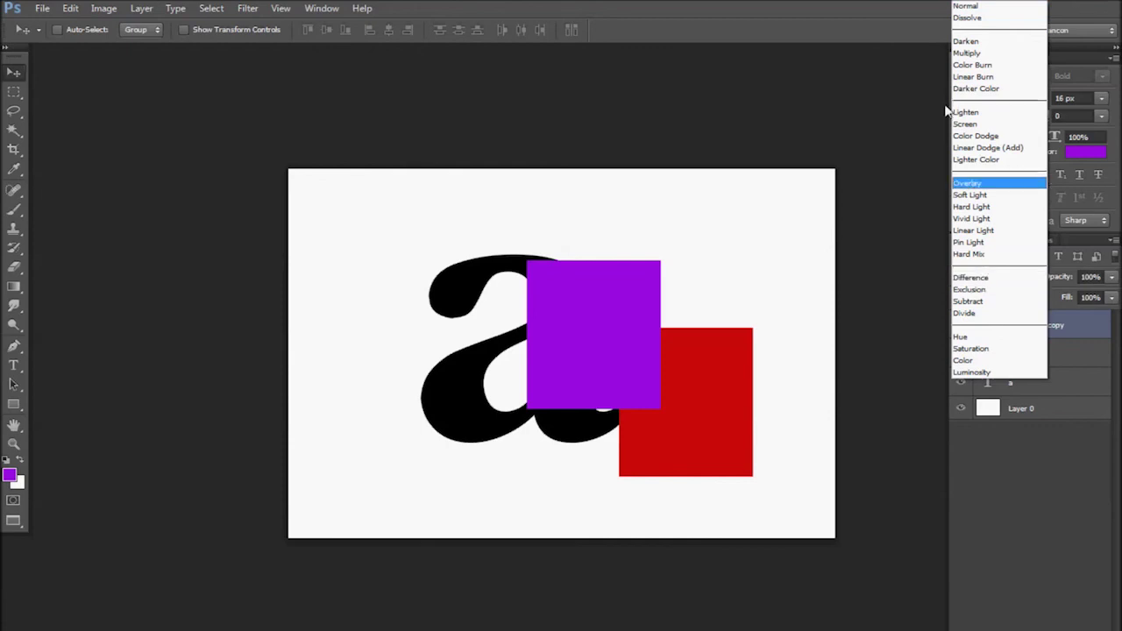
pyautogui.click(1023, 469)
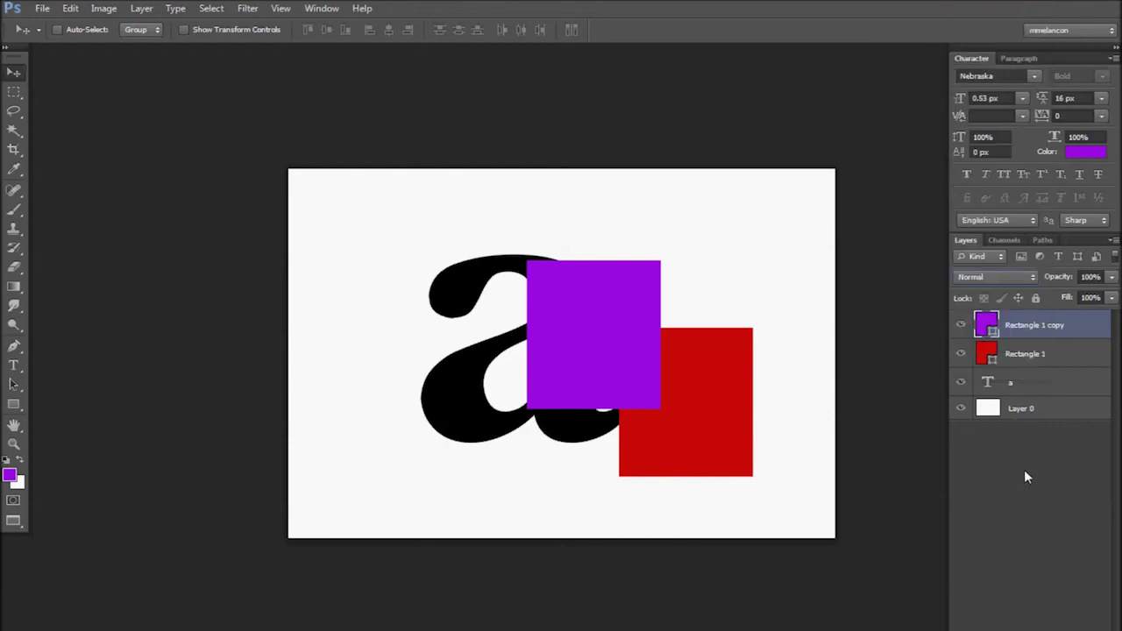
pyautogui.click(983, 277)
pyautogui.click(968, 52)
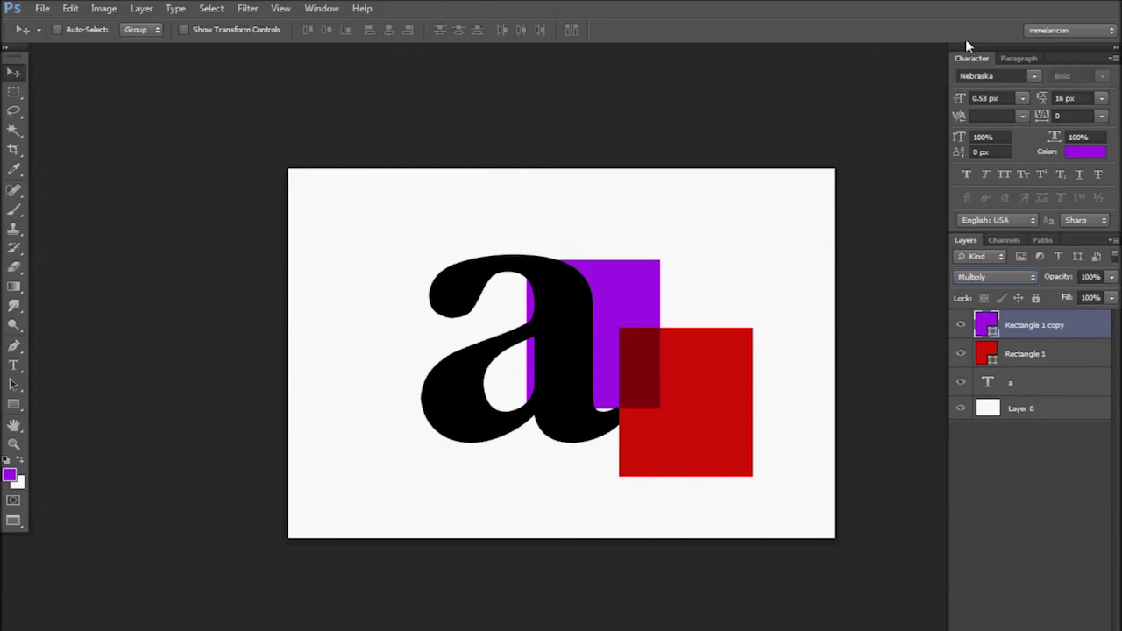
# Switch the purple rectangle's blend mode between Normal and Multiply, ending on Normal with the Rectangular Marquee tool active.
pyautogui.click(1007, 277)
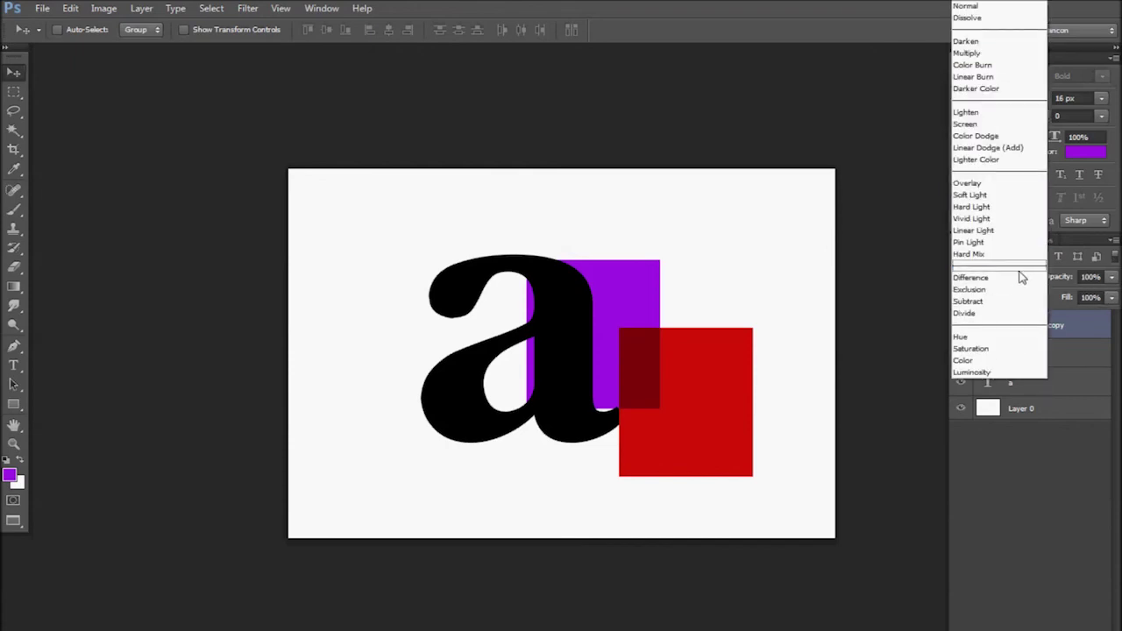
pyautogui.click(972, 7)
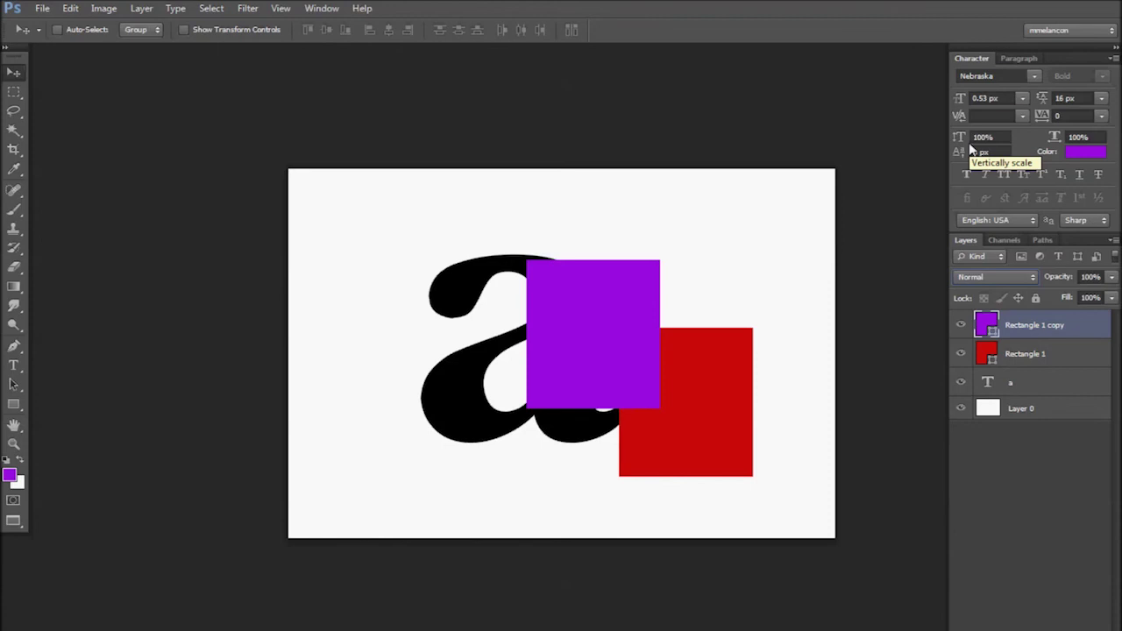
pyautogui.hotkey('shift', 'alt', 'm')
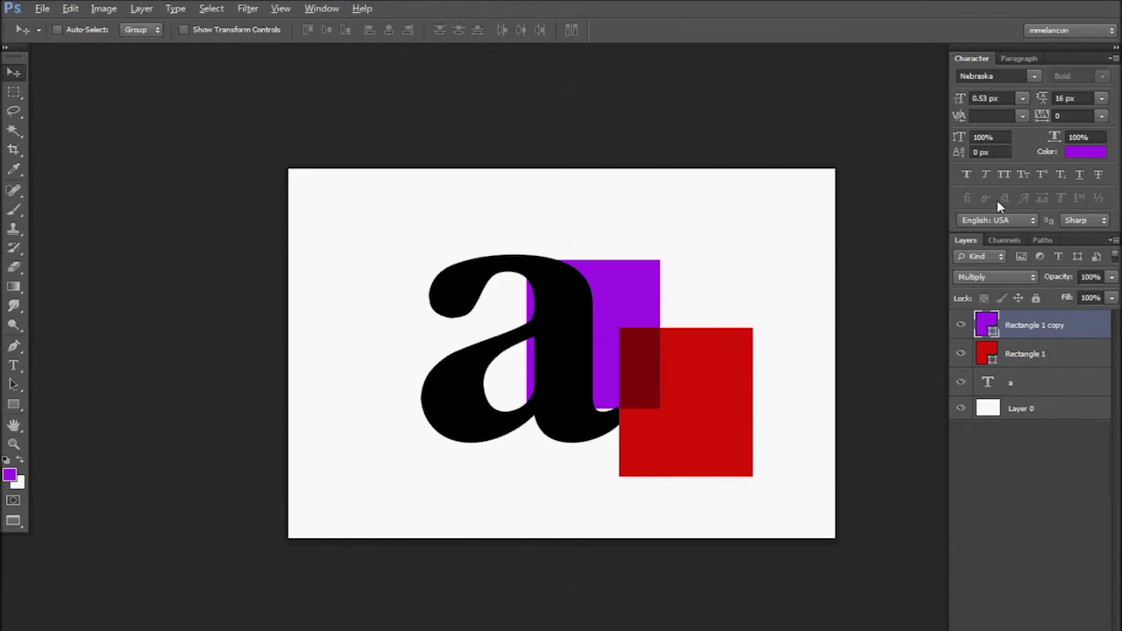
pyautogui.press('m')
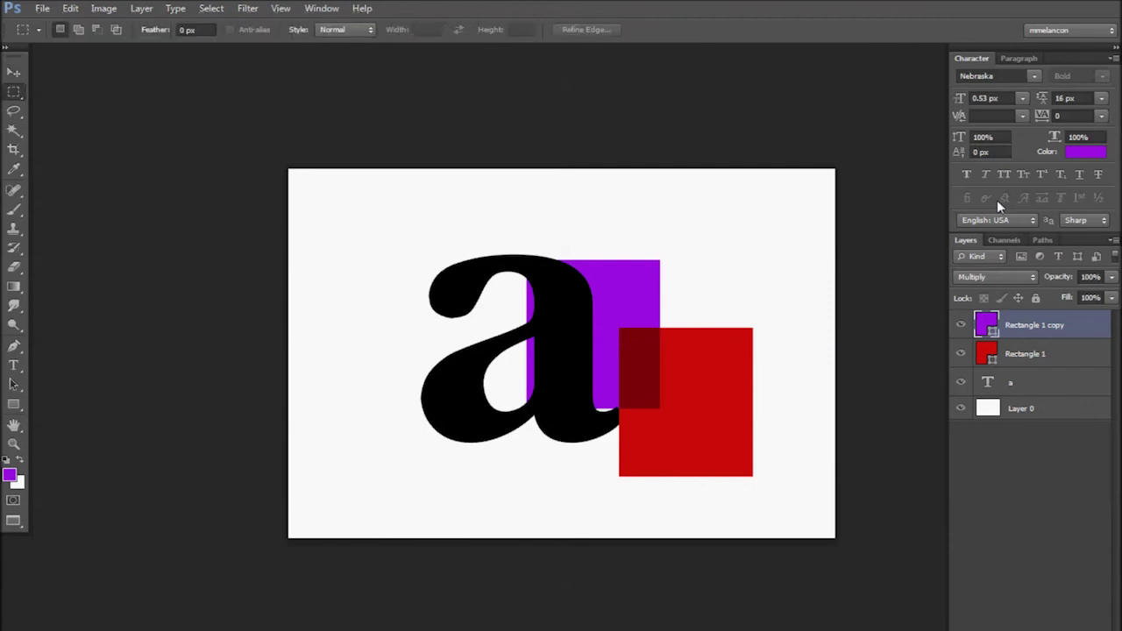
pyautogui.hotkey('shift', 'alt', 'n')
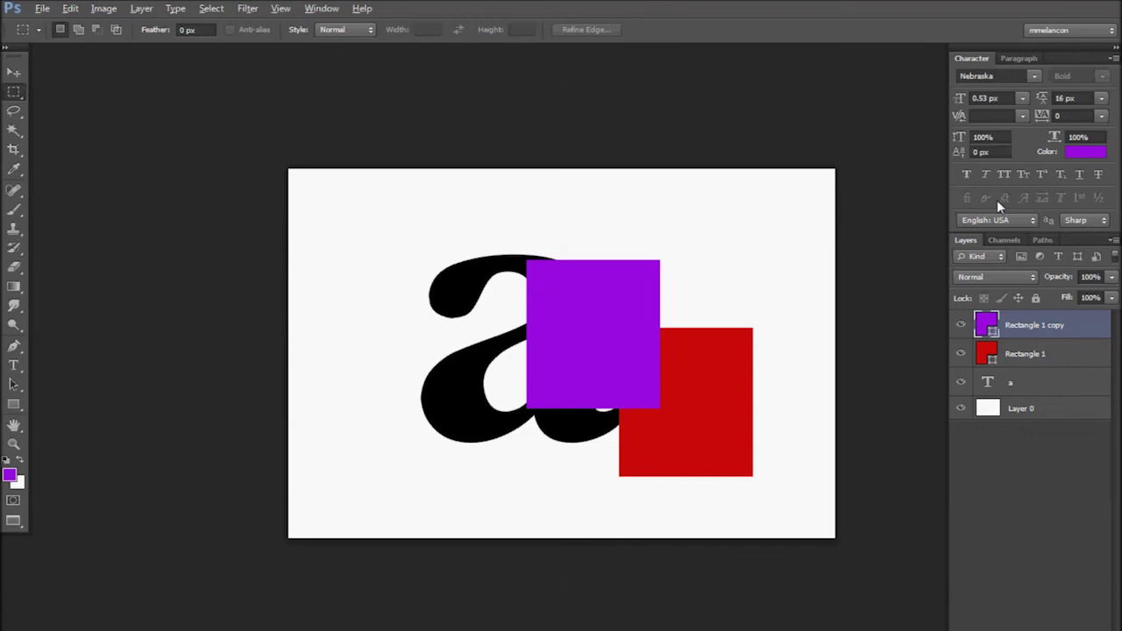
# Cycle the purple rectangle forward through all blend modes to preview each one, stopping back at Normal.
pyautogui.hotkey('shift', '+')
pyautogui.hotkey('shift', '+')
pyautogui.hotkey('shift', '+')
pyautogui.hotkey('shift', '+')
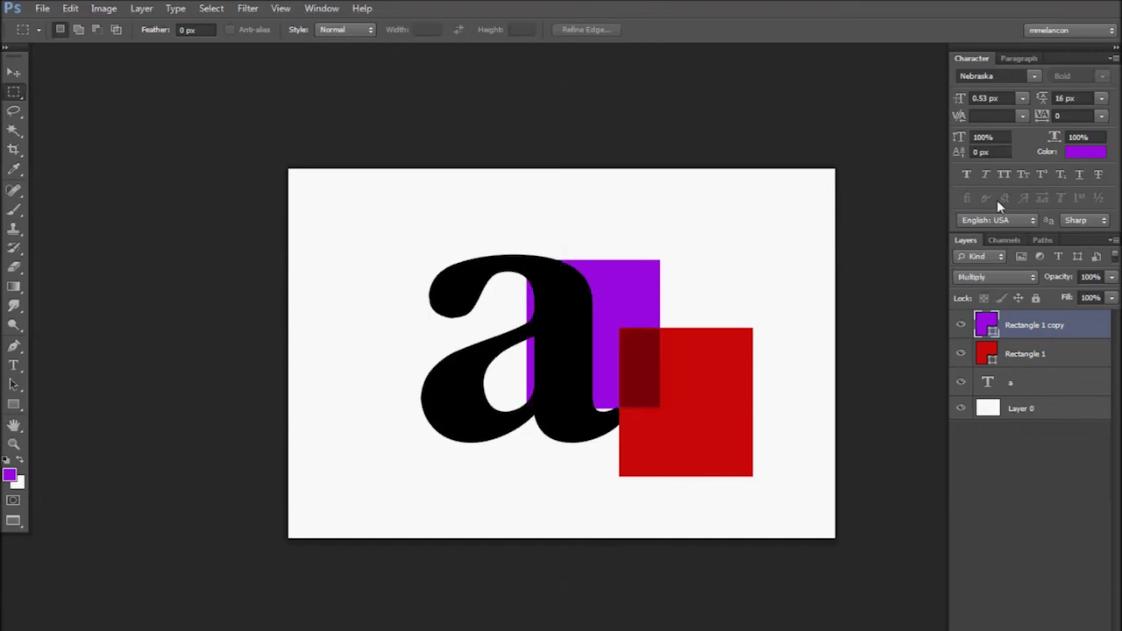
pyautogui.hotkey('shift', '+')
pyautogui.hotkey('shift', '+')
pyautogui.hotkey('shift', '+')
pyautogui.hotkey('shift', '+')
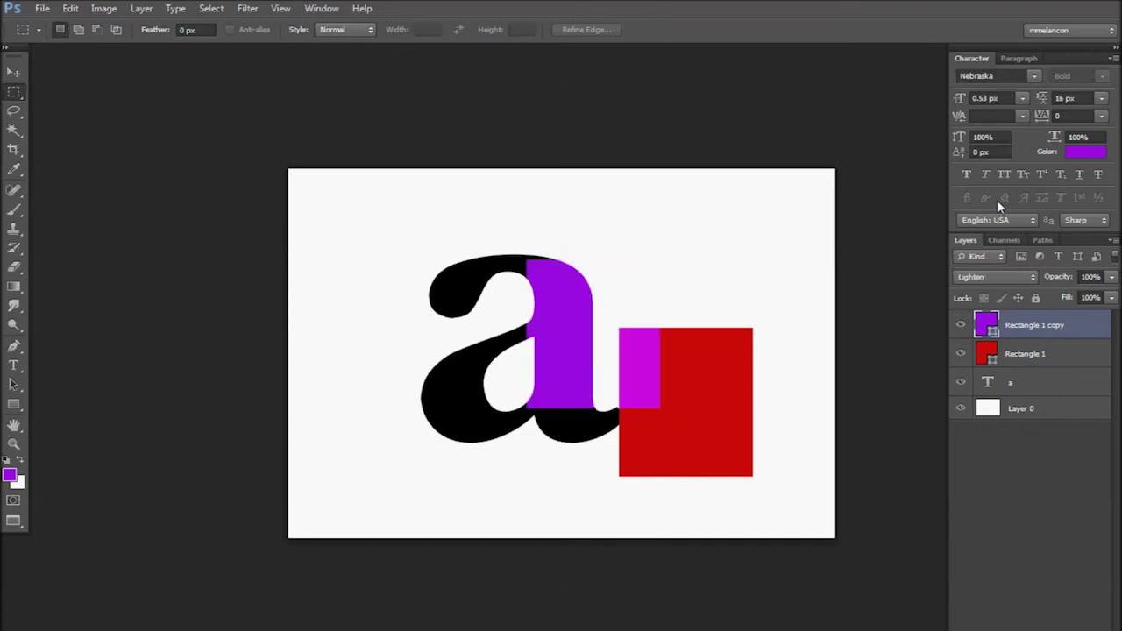
pyautogui.hotkey('shift', '+')
pyautogui.hotkey('shift', '+')
pyautogui.hotkey('shift', '+')
pyautogui.hotkey('shift', '+')
pyautogui.hotkey('shift', '+')
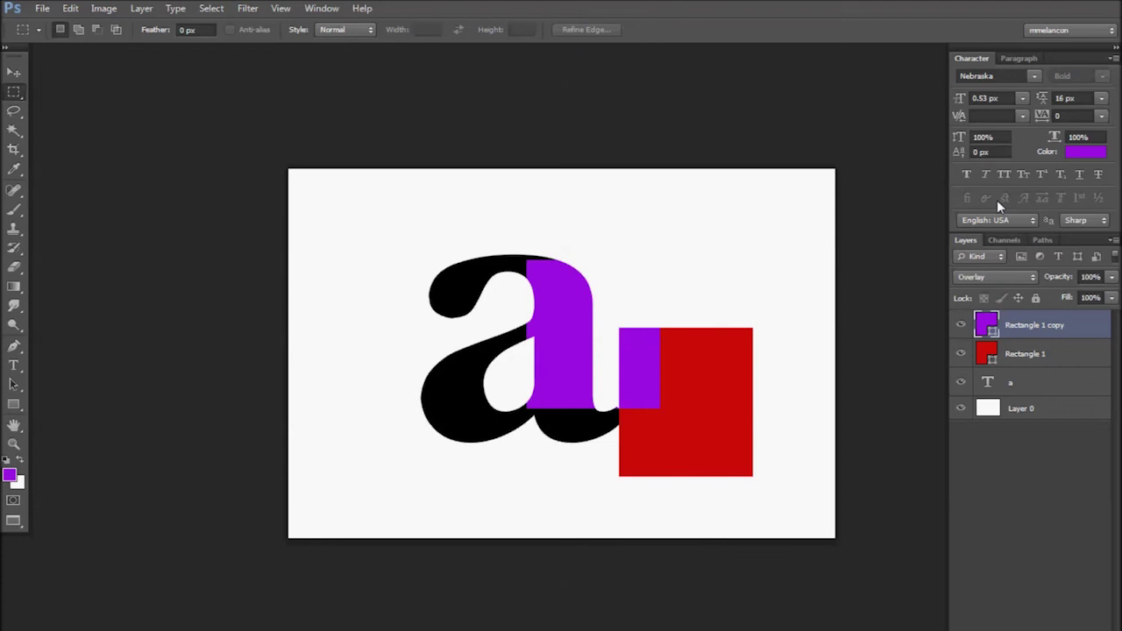
pyautogui.hotkey('shift', '+')
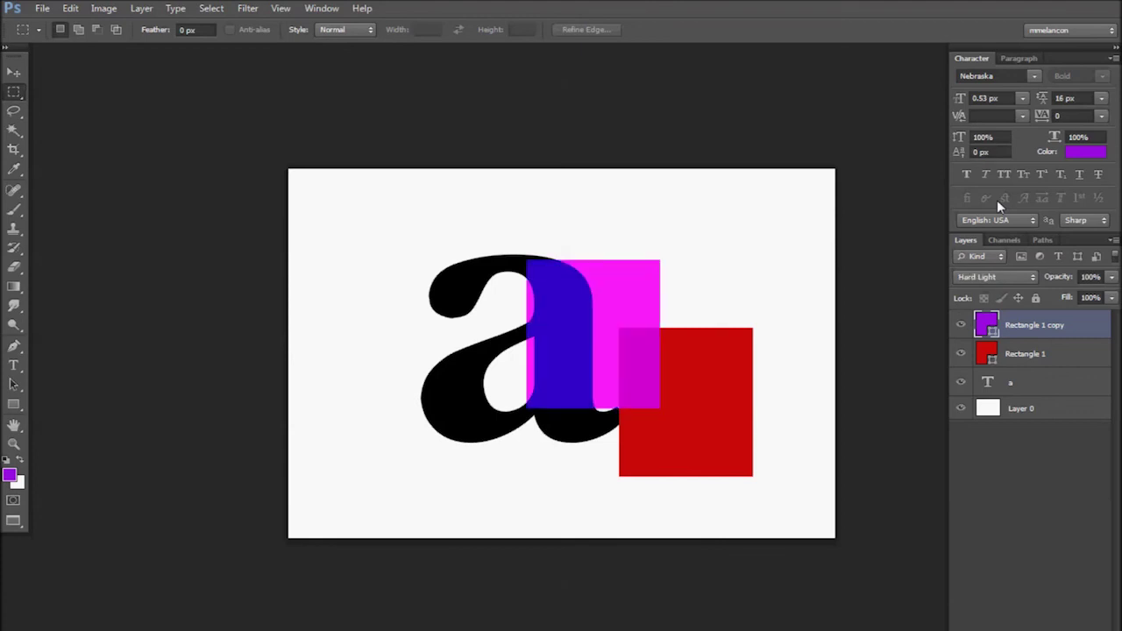
pyautogui.hotkey('shift', '+')
pyautogui.hotkey('shift', '+')
pyautogui.hotkey('shift', '+')
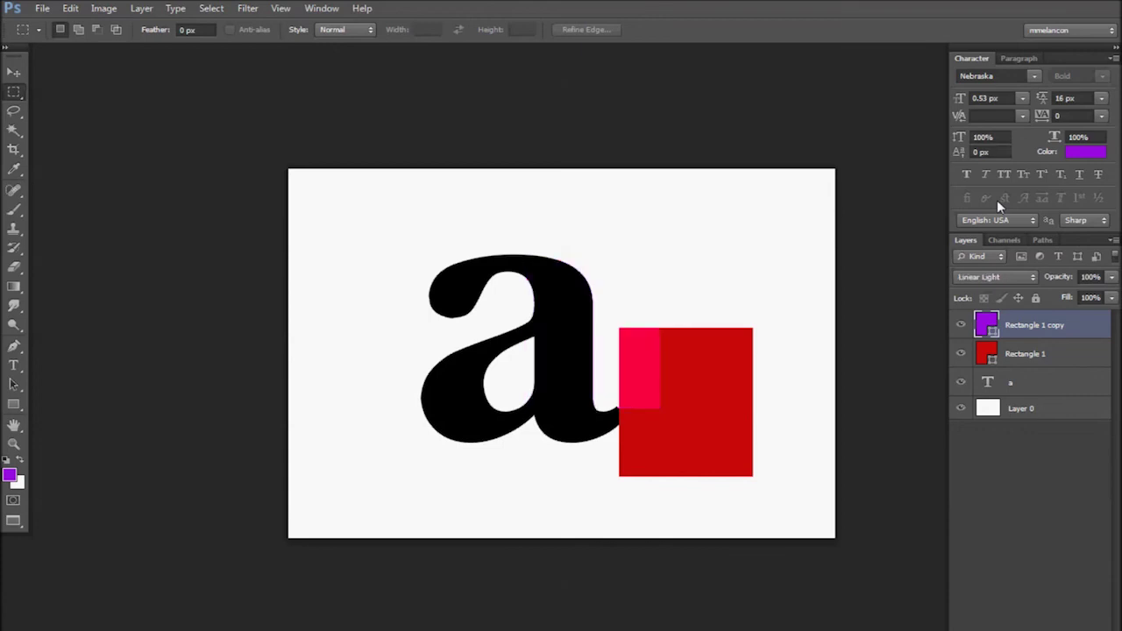
pyautogui.hotkey('shift', '+')
pyautogui.hotkey('shift', '+')
pyautogui.hotkey('shift', '+')
pyautogui.hotkey('shift', '+')
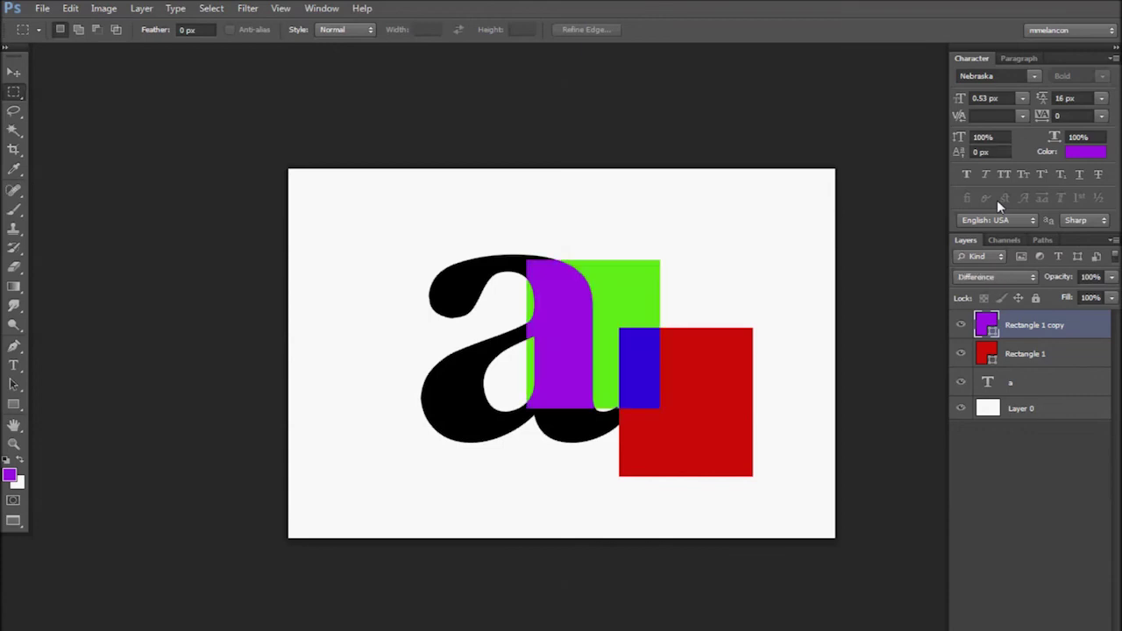
pyautogui.hotkey('shift', '+')
pyautogui.hotkey('shift', '+')
pyautogui.hotkey('shift', '+')
pyautogui.hotkey('shift', '+')
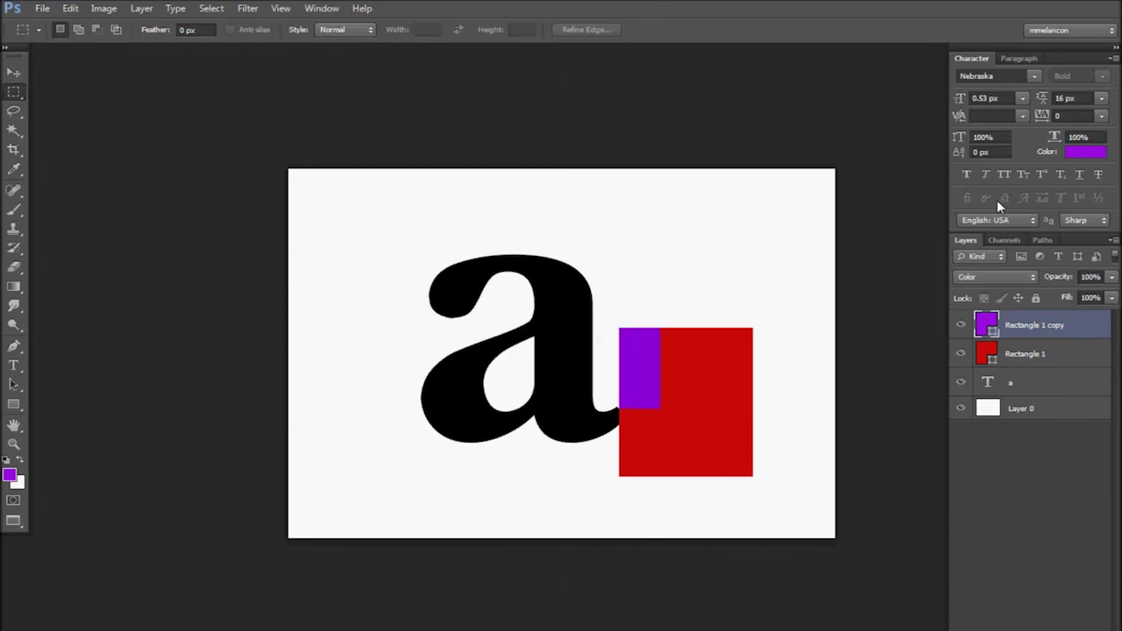
pyautogui.hotkey('shift', '+')
pyautogui.hotkey('shift', '+')
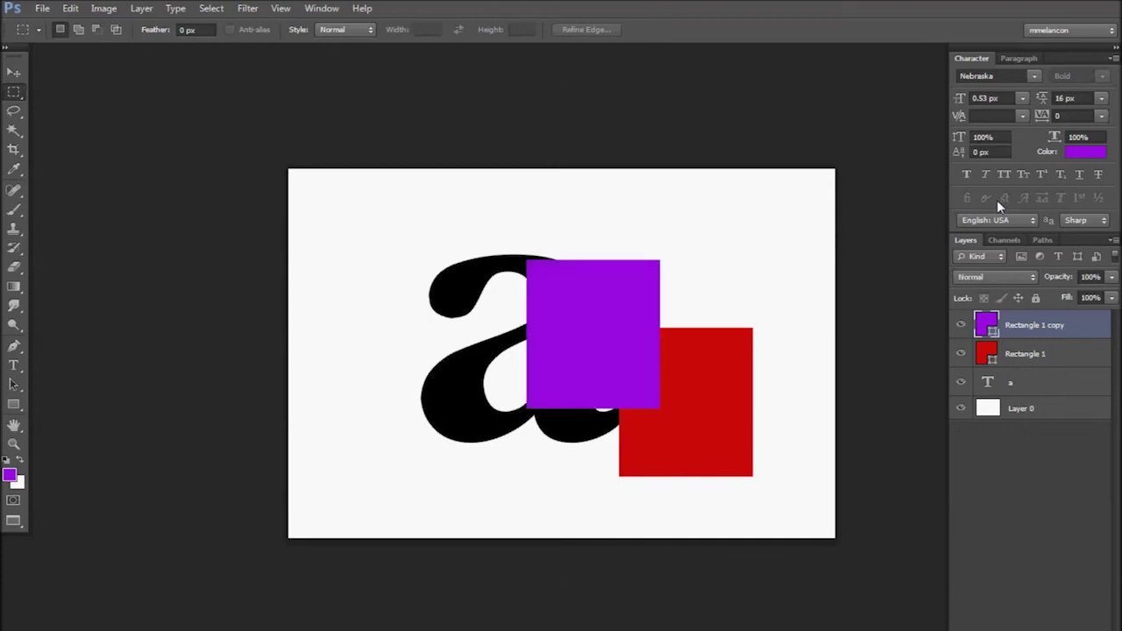